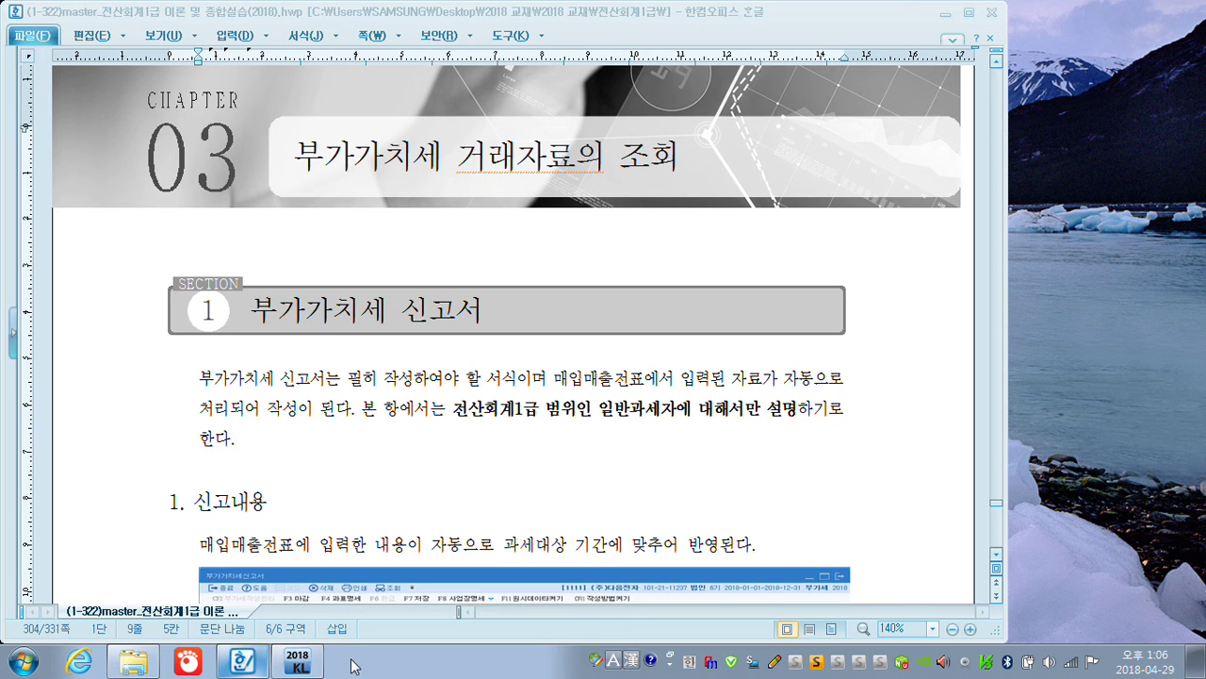
Switch to KcLep, change the active company to code 1115 (주)다음전자, and show its 부가가치 functions
{"action": "left_click", "coordinate": [297, 664]}
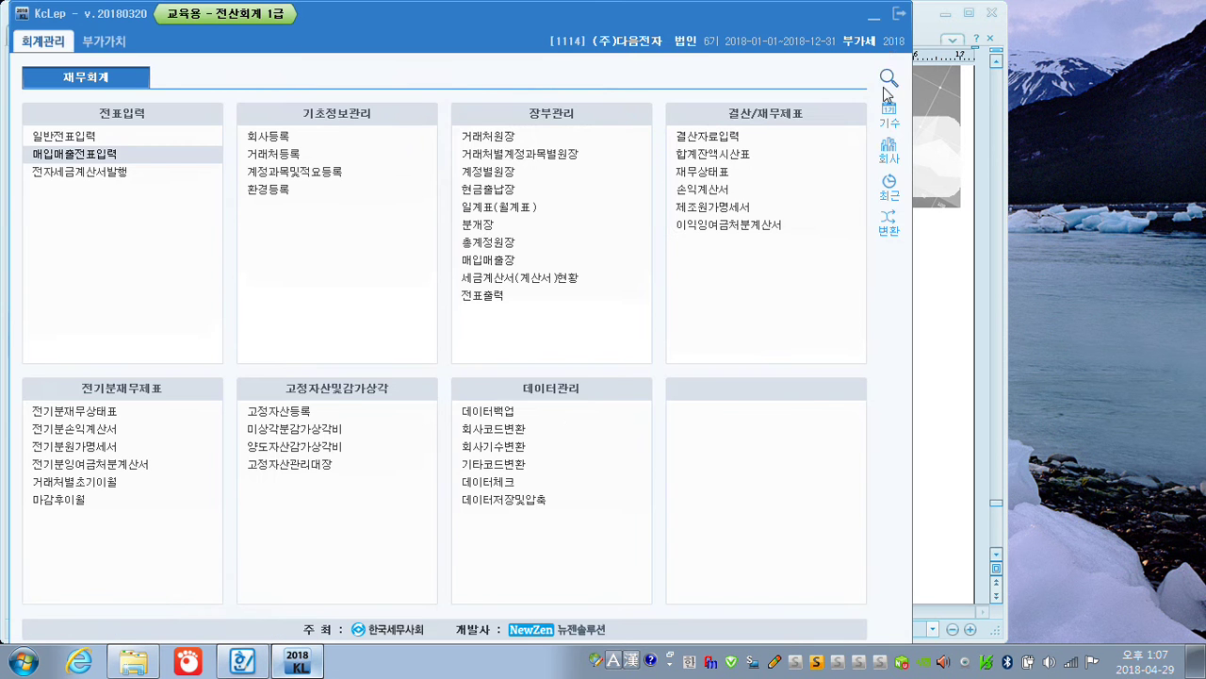
{"action": "left_click", "coordinate": [890, 152]}
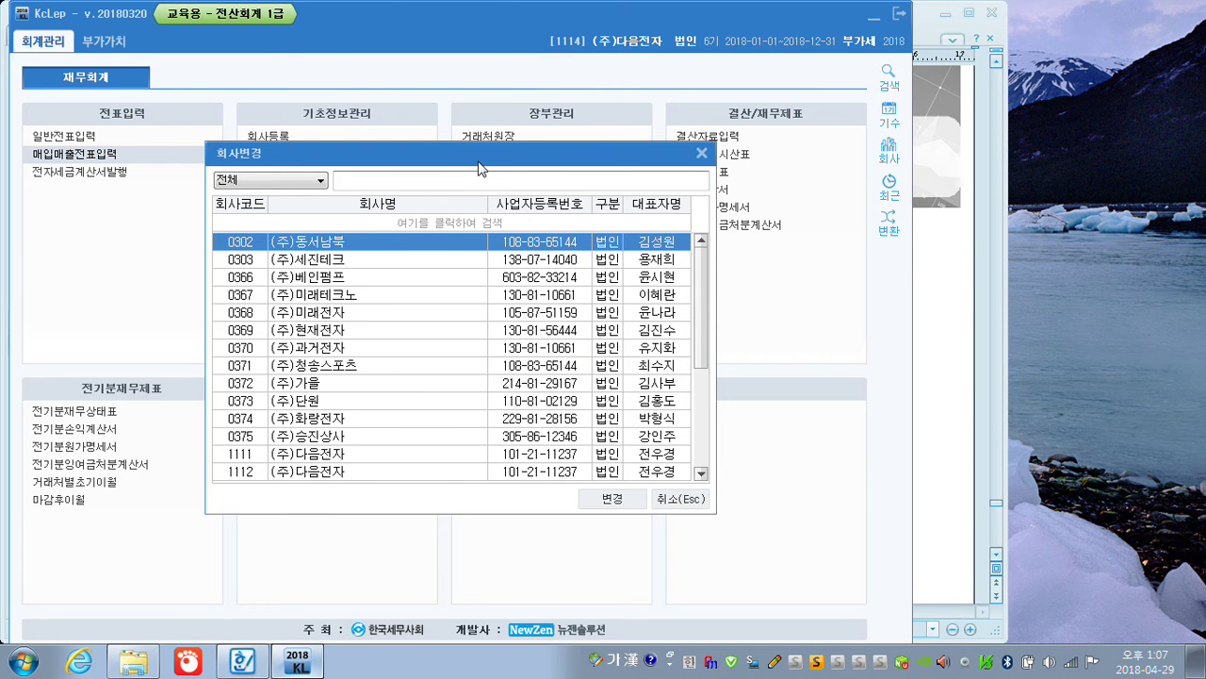
{"action": "type", "text": "1115"}
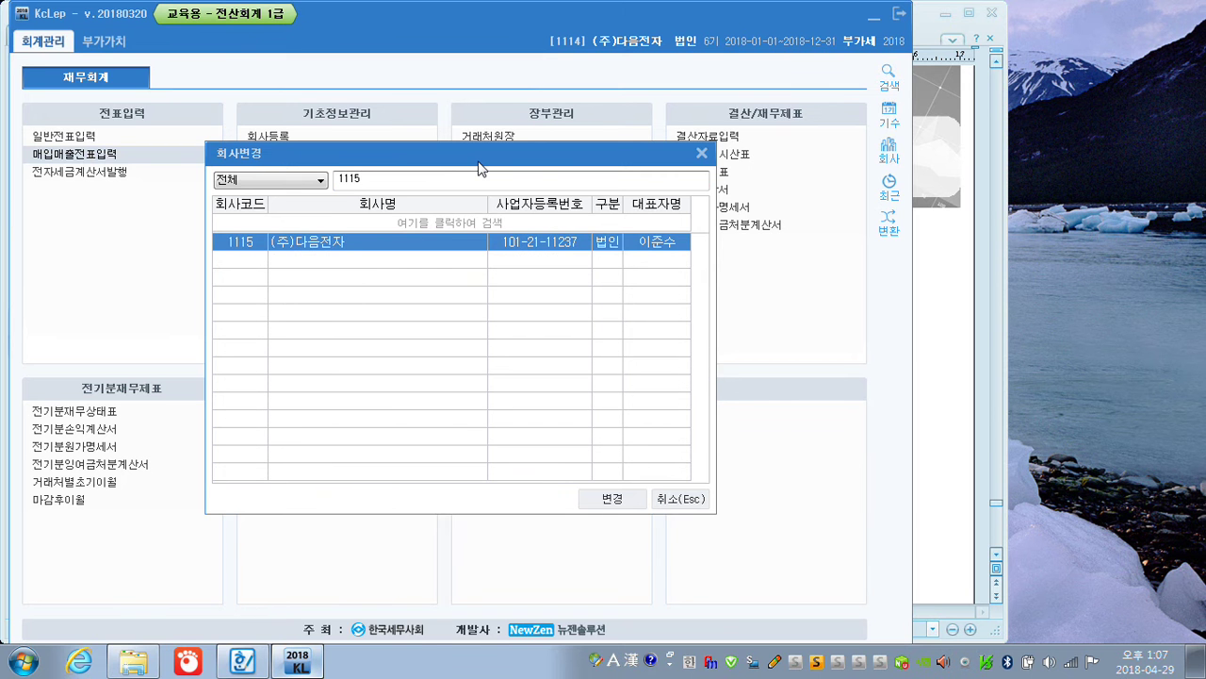
{"action": "key", "text": "Return"}
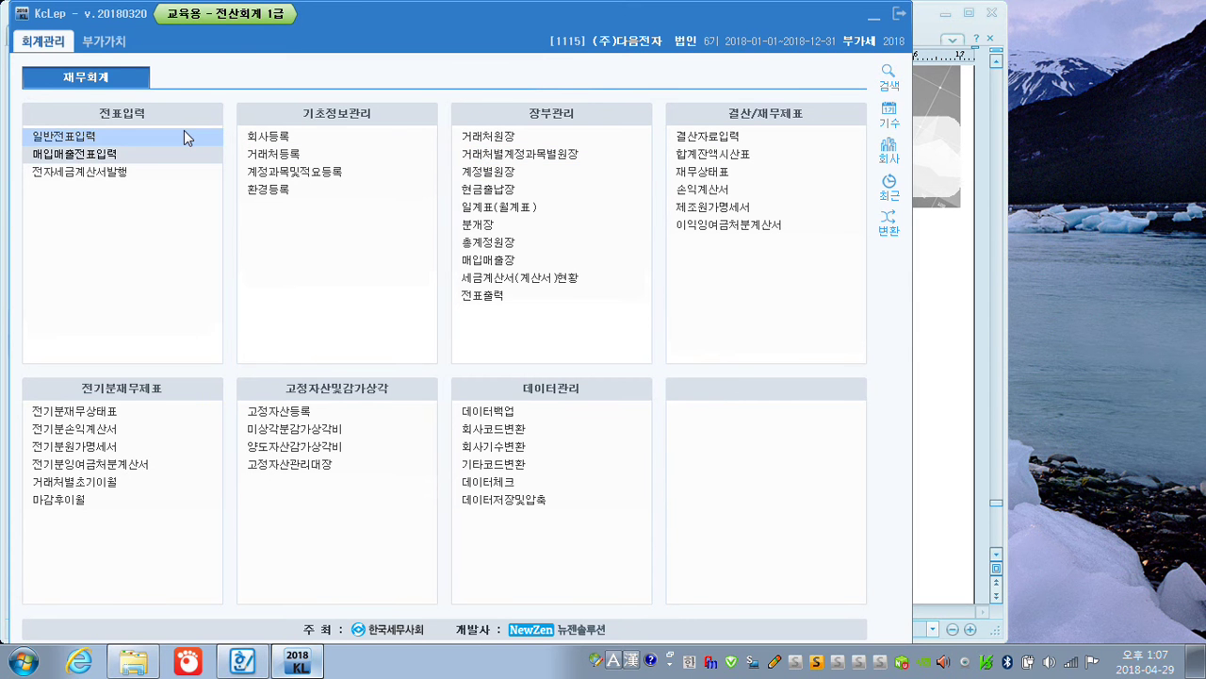
{"action": "left_click", "coordinate": [104, 42]}
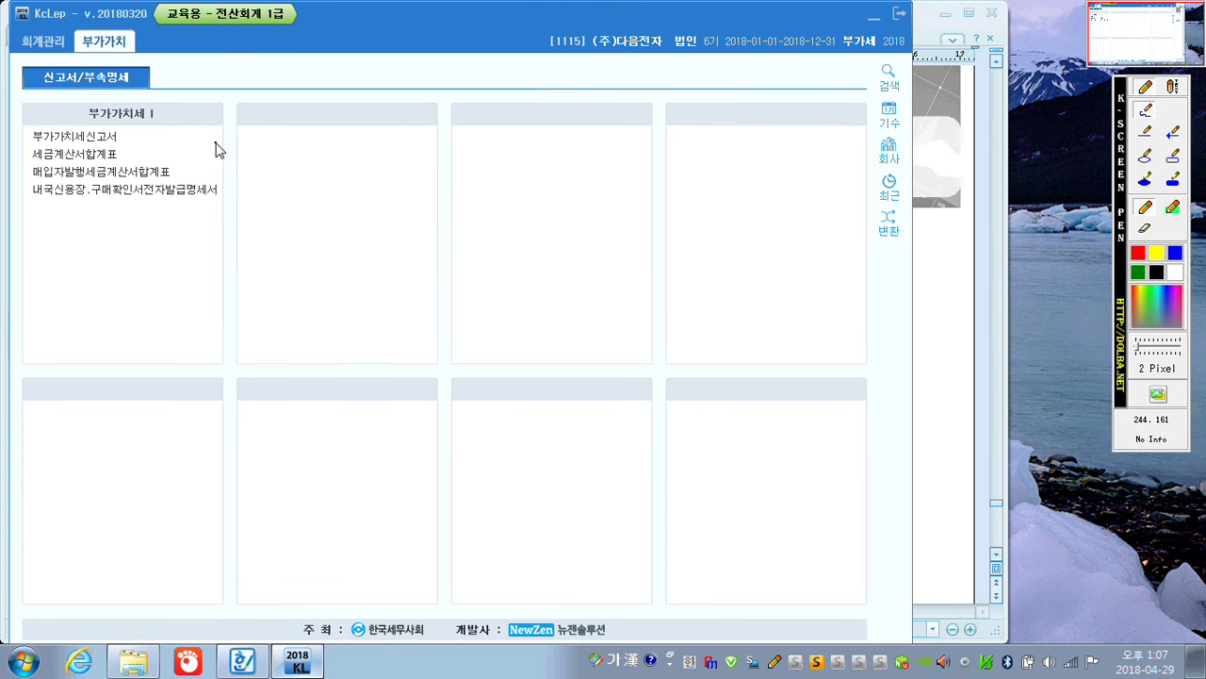
Mark 부가가치세신고서 and sketch a yearly VAT timeline from 1/1 to 12/31, split at 6/30, with the first half labelled 1기
{"action": "mouse_move", "coordinate": [146, 134]}
{"action": "left_mouse_down"}
{"action": "mouse_move", "coordinate": [196, 130]}
{"action": "mouse_move", "coordinate": [181, 146]}
{"action": "left_mouse_up"}
{"action": "mouse_move", "coordinate": [304, 201]}
{"action": "left_mouse_down"}
{"action": "mouse_move", "coordinate": [305, 182]}
{"action": "mouse_move", "coordinate": [295, 242]}
{"action": "mouse_move", "coordinate": [312, 261]}
{"action": "left_mouse_up"}
{"action": "left_click_drag", "start_coordinate": [351, 224], "coordinate": [751, 184]}
{"action": "left_click_drag", "start_coordinate": [770, 168], "coordinate": [769, 186]}
{"action": "left_click_drag", "start_coordinate": [778, 172], "coordinate": [813, 164]}
{"action": "left_click_drag", "start_coordinate": [794, 188], "coordinate": [813, 200]}
{"action": "left_click_drag", "start_coordinate": [823, 186], "coordinate": [823, 207]}
{"action": "left_click_drag", "start_coordinate": [554, 191], "coordinate": [556, 217]}
{"action": "left_click_drag", "start_coordinate": [518, 135], "coordinate": [515, 157]}
{"action": "mouse_move", "coordinate": [530, 132]}
{"action": "left_mouse_down"}
{"action": "mouse_move", "coordinate": [533, 153]}
{"action": "mouse_move", "coordinate": [557, 161]}
{"action": "left_mouse_up"}
{"action": "left_click_drag", "start_coordinate": [561, 151], "coordinate": [568, 156]}
{"action": "left_click_drag", "start_coordinate": [440, 182], "coordinate": [445, 192]}
{"action": "left_click_drag", "start_coordinate": [453, 176], "coordinate": [453, 193]}
{"action": "left_click_drag", "start_coordinate": [459, 174], "coordinate": [461, 196]}
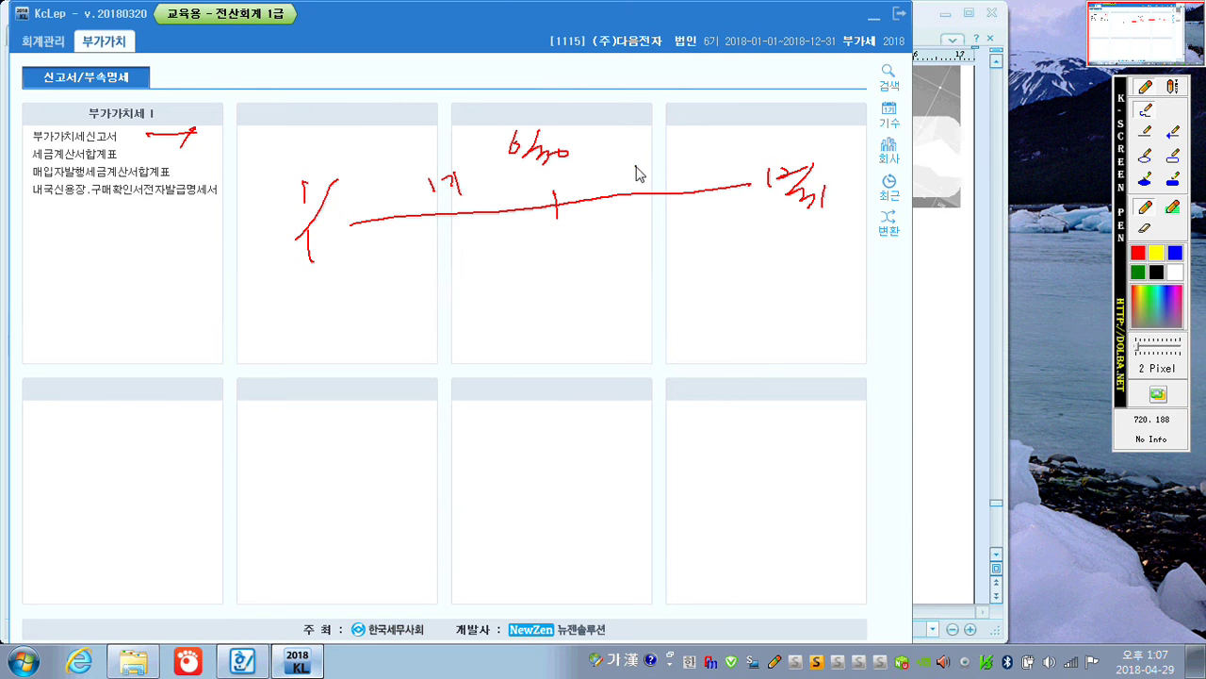
Add 2기, 3/31, 7/1, 9/30 and the 예정 and 확정 periods to the timeline, and clear the drawing
{"action": "left_click_drag", "start_coordinate": [654, 165], "coordinate": [671, 178]}
{"action": "mouse_move", "coordinate": [433, 244]}
{"action": "left_mouse_down"}
{"action": "mouse_move", "coordinate": [441, 275]}
{"action": "mouse_move", "coordinate": [464, 288]}
{"action": "left_mouse_up"}
{"action": "mouse_move", "coordinate": [435, 326]}
{"action": "left_mouse_down"}
{"action": "mouse_move", "coordinate": [456, 329]}
{"action": "mouse_move", "coordinate": [467, 315]}
{"action": "mouse_move", "coordinate": [492, 332]}
{"action": "left_mouse_up"}
{"action": "mouse_move", "coordinate": [341, 224]}
{"action": "left_mouse_down"}
{"action": "mouse_move", "coordinate": [389, 234]}
{"action": "mouse_move", "coordinate": [537, 192]}
{"action": "mouse_move", "coordinate": [566, 273]}
{"action": "mouse_move", "coordinate": [575, 253]}
{"action": "mouse_move", "coordinate": [582, 260]}
{"action": "left_mouse_up"}
{"action": "mouse_move", "coordinate": [647, 185]}
{"action": "left_mouse_down"}
{"action": "mouse_move", "coordinate": [661, 235]}
{"action": "mouse_move", "coordinate": [694, 238]}
{"action": "left_mouse_up"}
{"action": "left_click_drag", "start_coordinate": [571, 207], "coordinate": [643, 200]}
{"action": "mouse_move", "coordinate": [571, 181]}
{"action": "left_mouse_down"}
{"action": "mouse_move", "coordinate": [592, 200]}
{"action": "mouse_move", "coordinate": [625, 187]}
{"action": "mouse_move", "coordinate": [632, 198]}
{"action": "mouse_move", "coordinate": [751, 183]}
{"action": "mouse_move", "coordinate": [714, 159]}
{"action": "mouse_move", "coordinate": [751, 149]}
{"action": "left_mouse_up"}
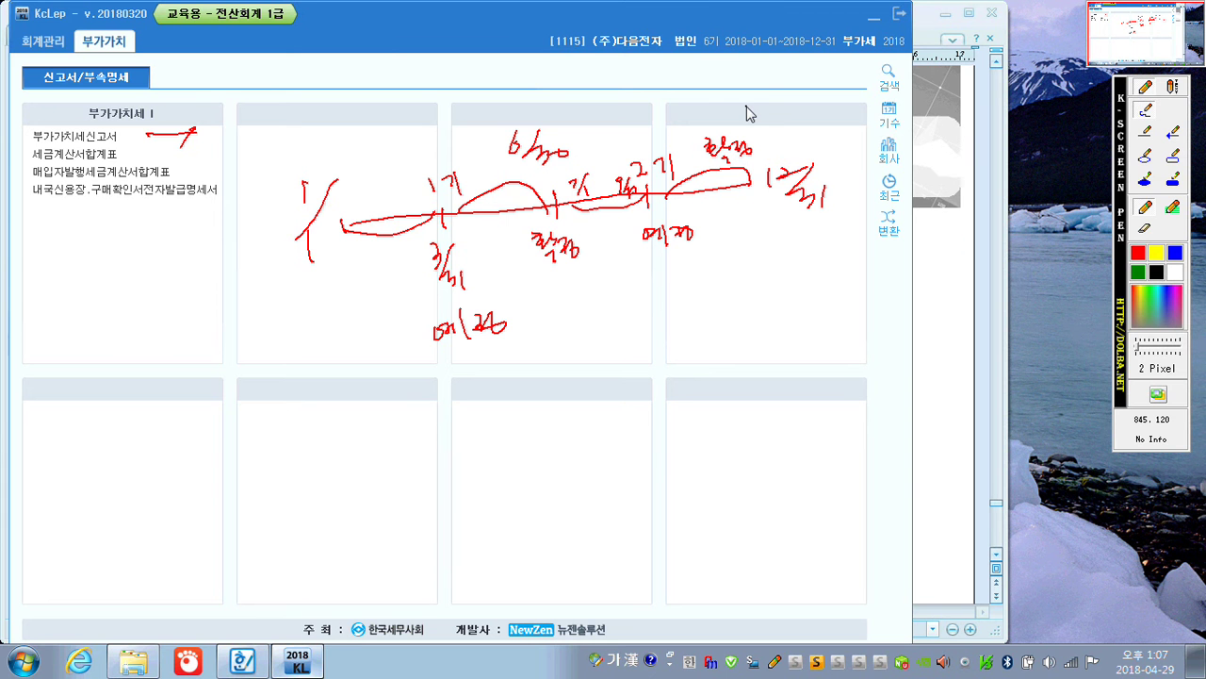
{"action": "key", "text": "Escape"}
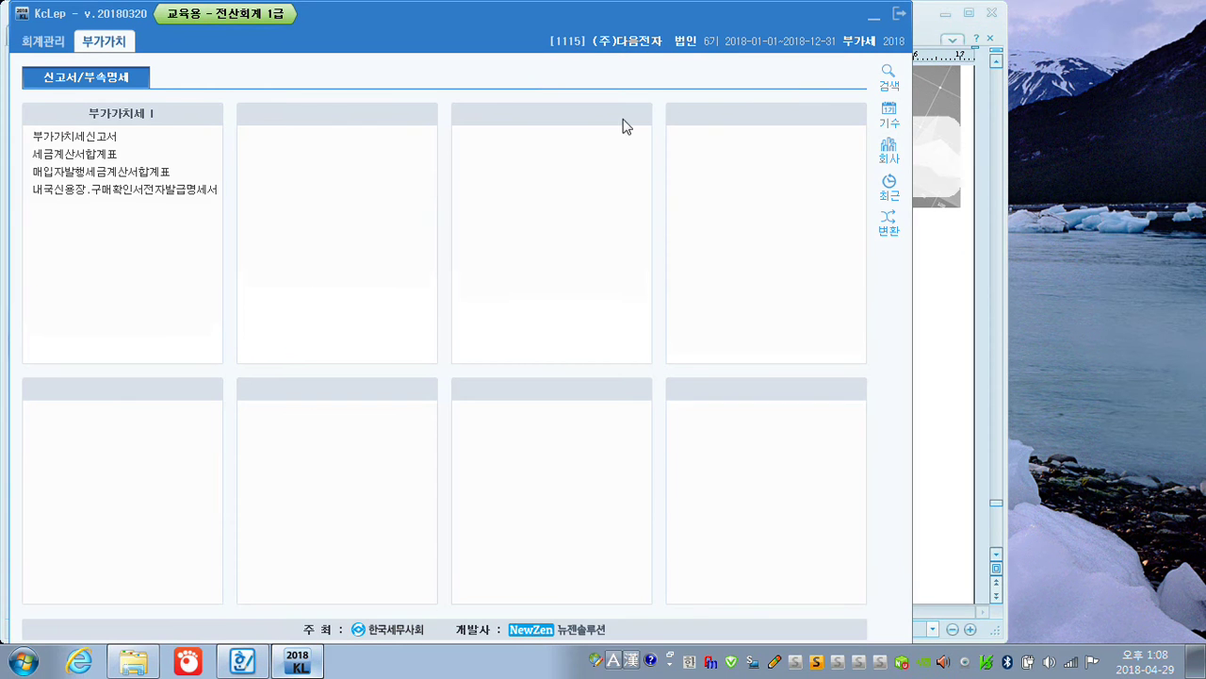
Open the 세금계산서합계표 and query the period from 2018-04 to 2018-06
{"action": "left_click", "coordinate": [82, 139]}
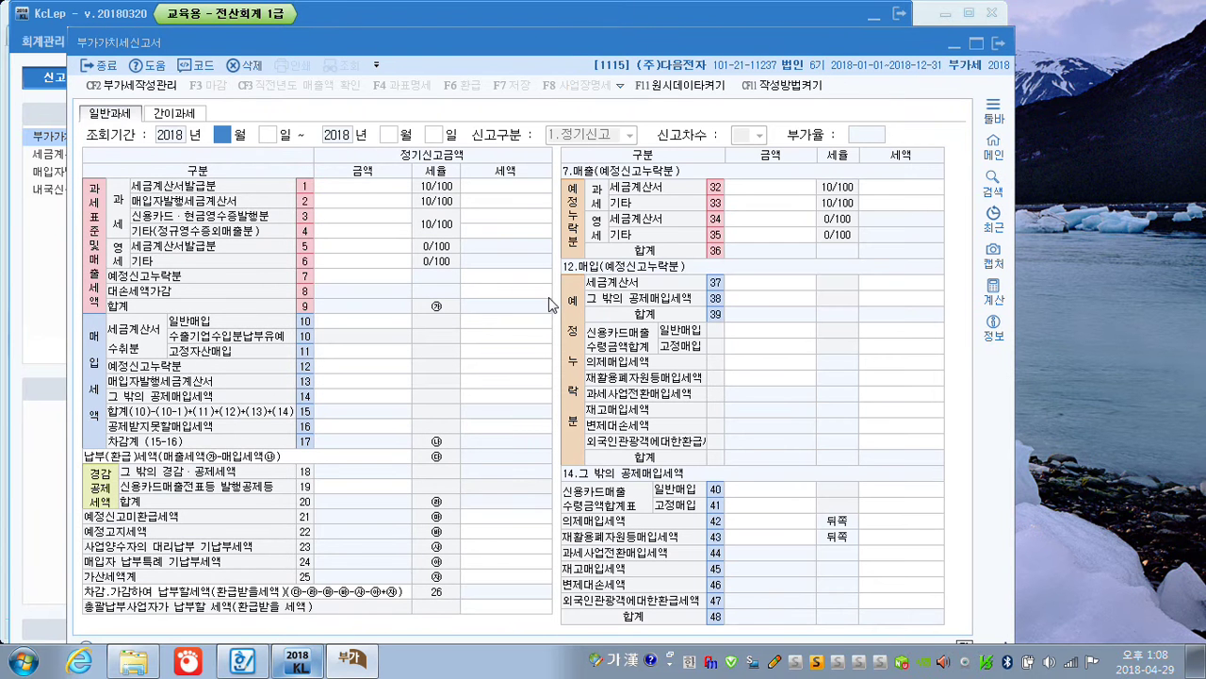
{"action": "left_click", "coordinate": [994, 49]}
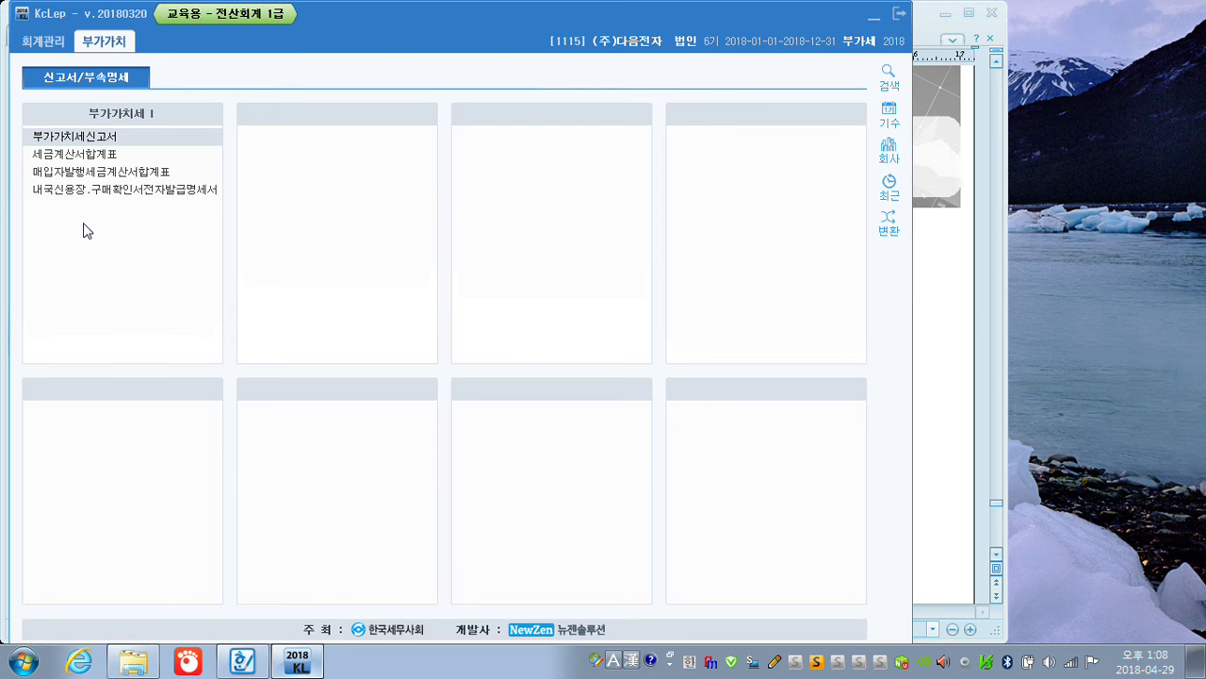
{"action": "left_click", "coordinate": [94, 159]}
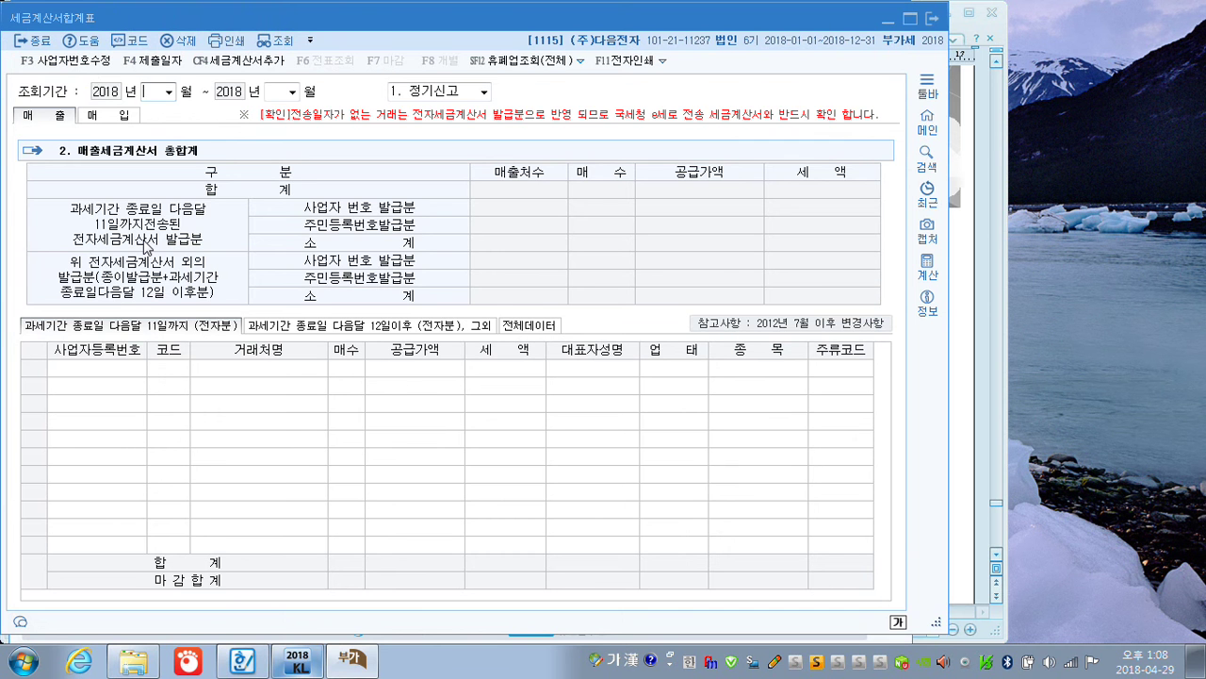
{"action": "type", "text": "0401"}
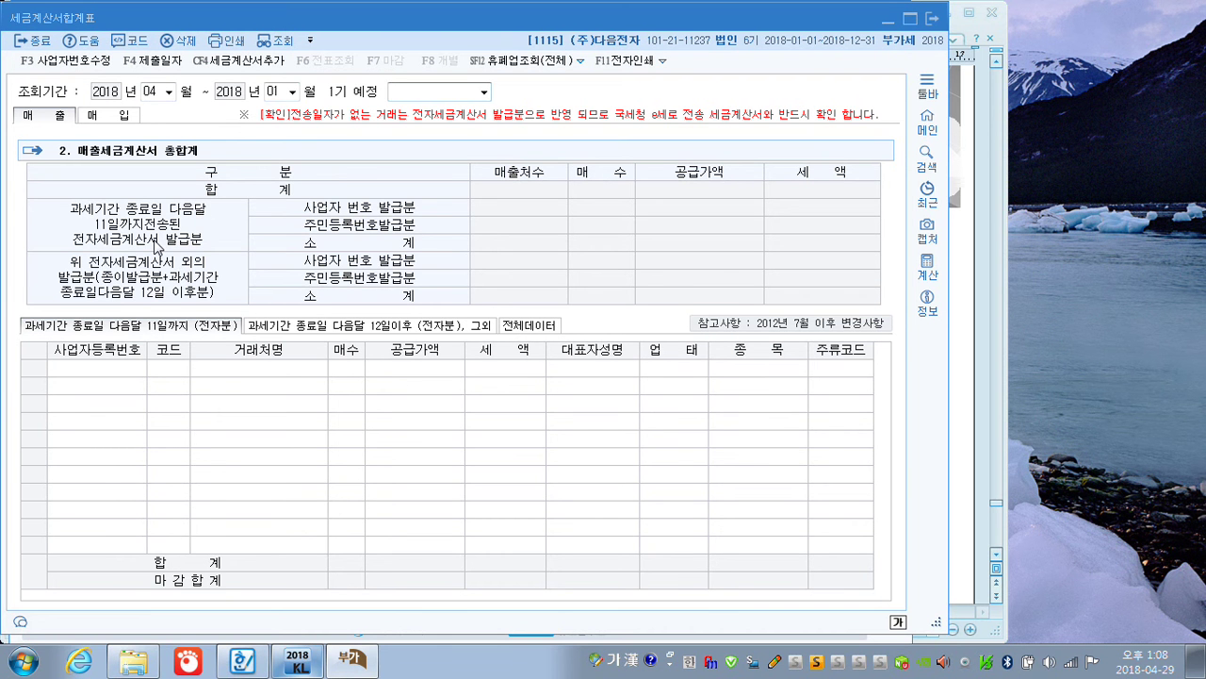
{"action": "left_click", "coordinate": [273, 94]}
{"action": "type", "text": "06"}
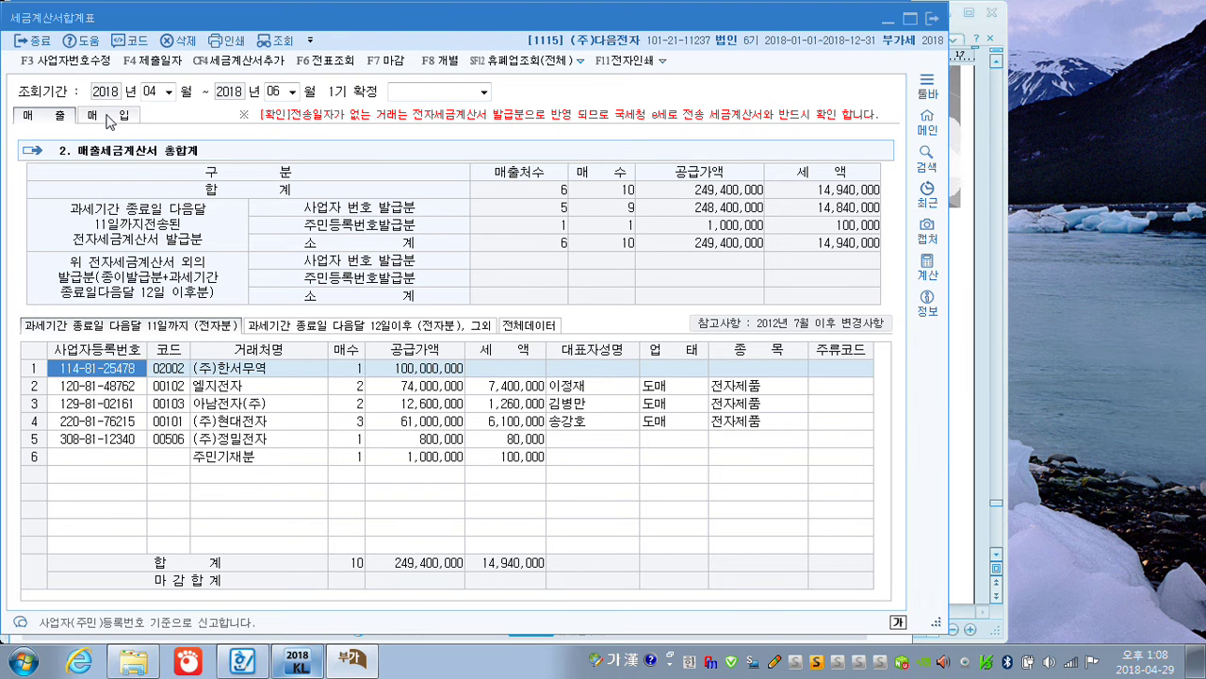
Circle the 매출, 매입 and 전체데이터 headings on the tax invoice summary, and clear the pen marks
{"action": "key", "text": "ctrl+F1"}
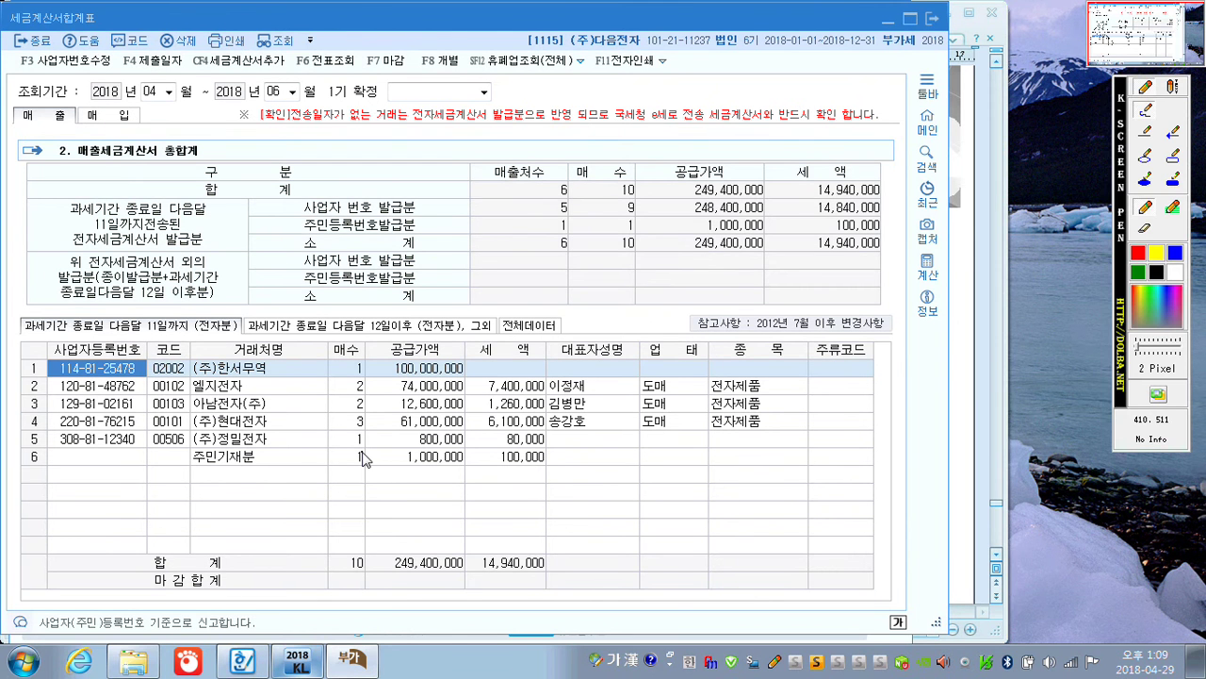
{"action": "mouse_move", "coordinate": [64, 137]}
{"action": "left_mouse_down"}
{"action": "mouse_move", "coordinate": [22, 140]}
{"action": "mouse_move", "coordinate": [75, 111]}
{"action": "mouse_move", "coordinate": [99, 143]}
{"action": "mouse_move", "coordinate": [85, 111]}
{"action": "mouse_move", "coordinate": [137, 114]}
{"action": "left_mouse_up"}
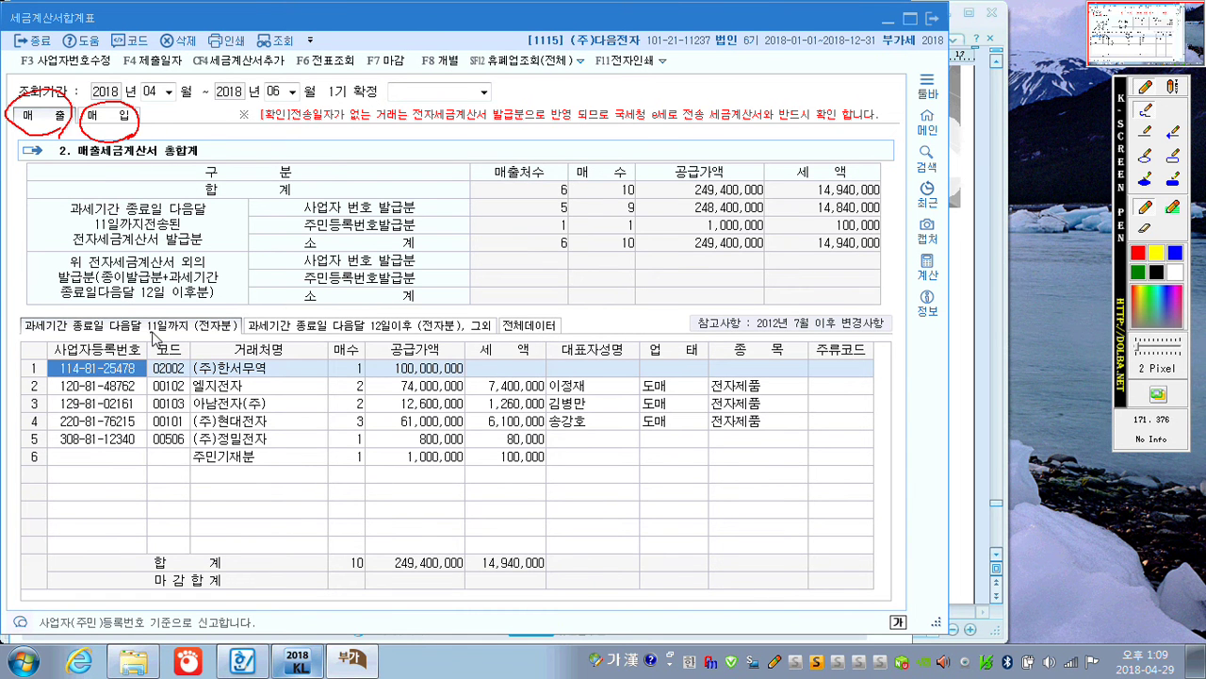
{"action": "mouse_move", "coordinate": [567, 344]}
{"action": "left_mouse_down"}
{"action": "mouse_move", "coordinate": [519, 347]}
{"action": "mouse_move", "coordinate": [503, 311]}
{"action": "mouse_move", "coordinate": [566, 337]}
{"action": "left_mouse_up"}
{"action": "mouse_move", "coordinate": [524, 288]}
{"action": "left_mouse_down"}
{"action": "mouse_move", "coordinate": [531, 308]}
{"action": "mouse_move", "coordinate": [558, 276]}
{"action": "left_mouse_up"}
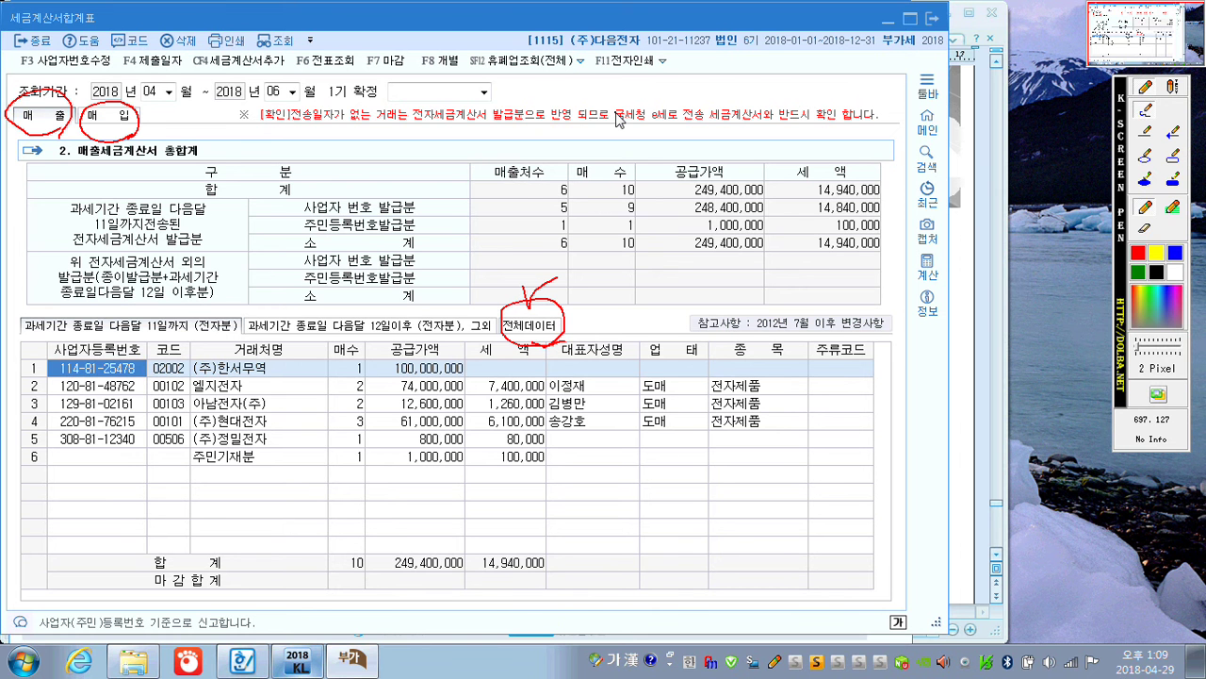
{"action": "key", "text": "Escape"}
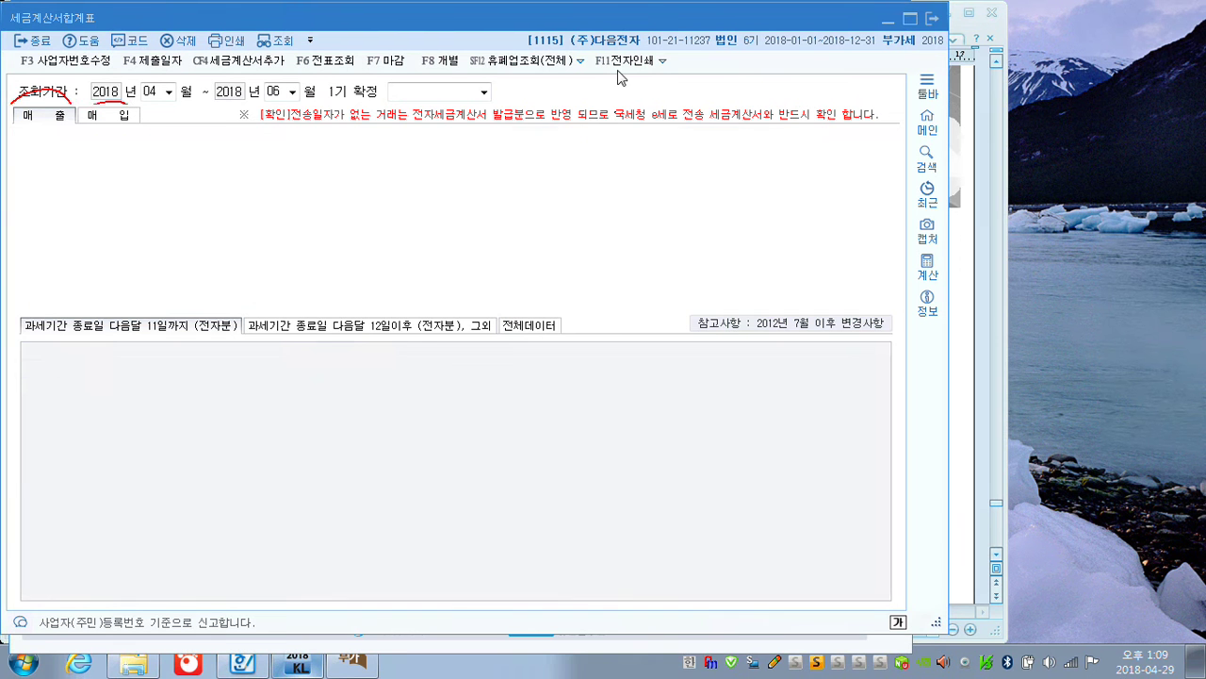
View the 전체데이터 of the 매입 invoices, mark the supplier rows, 매수 column and its total, and close the summary
{"action": "left_click", "coordinate": [117, 115]}
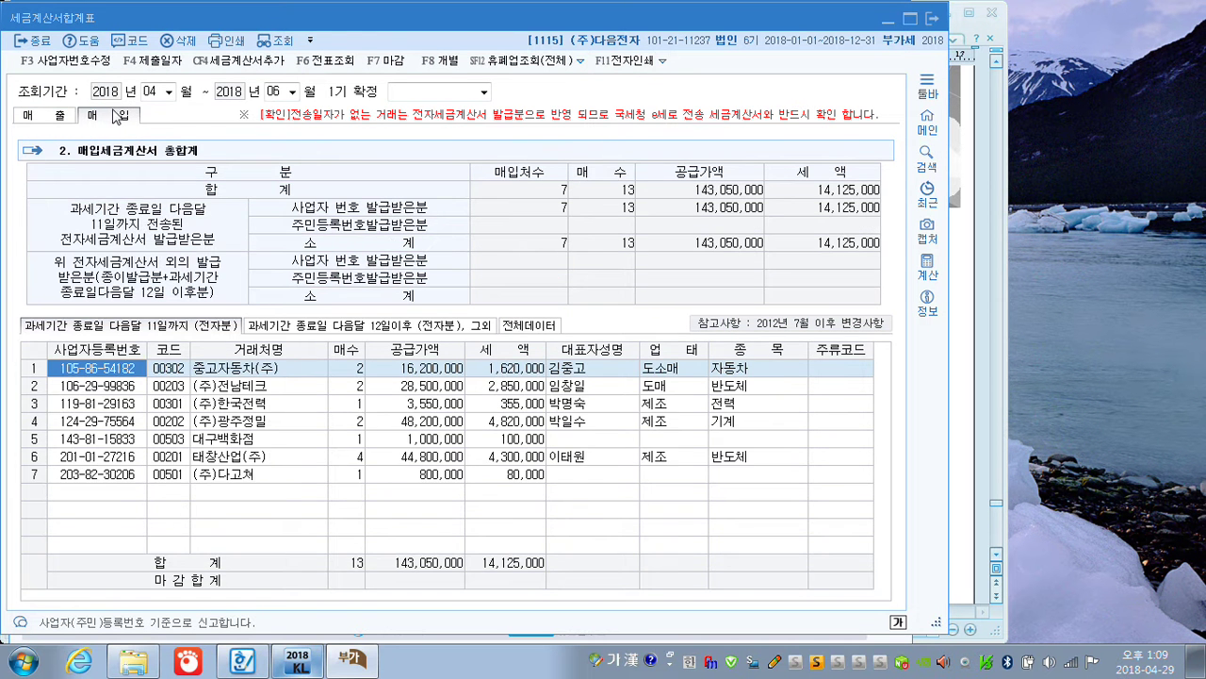
{"action": "left_click", "coordinate": [547, 328]}
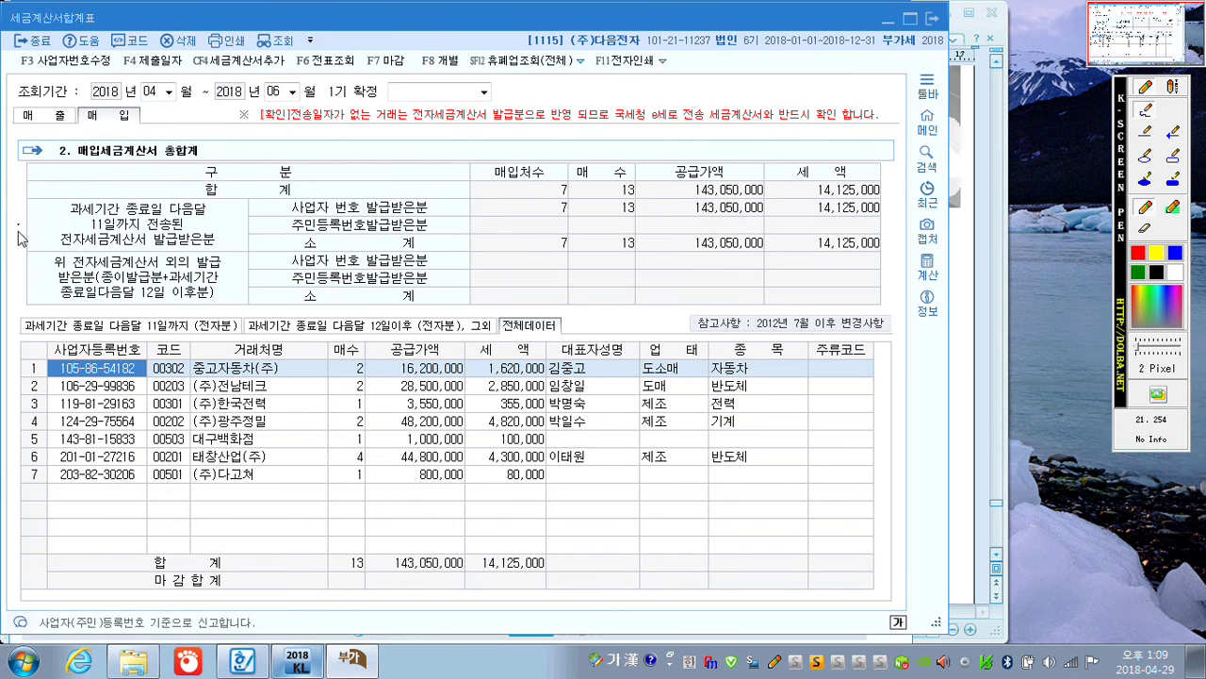
{"action": "mouse_move", "coordinate": [51, 504]}
{"action": "left_mouse_down"}
{"action": "mouse_move", "coordinate": [17, 485]}
{"action": "mouse_move", "coordinate": [11, 356]}
{"action": "mouse_move", "coordinate": [64, 419]}
{"action": "mouse_move", "coordinate": [54, 497]}
{"action": "left_mouse_up"}
{"action": "mouse_move", "coordinate": [378, 488]}
{"action": "left_mouse_down"}
{"action": "mouse_move", "coordinate": [346, 491]}
{"action": "mouse_move", "coordinate": [344, 374]}
{"action": "mouse_move", "coordinate": [383, 424]}
{"action": "mouse_move", "coordinate": [359, 512]}
{"action": "mouse_move", "coordinate": [387, 519]}
{"action": "mouse_move", "coordinate": [403, 542]}
{"action": "mouse_move", "coordinate": [377, 514]}
{"action": "left_mouse_up"}
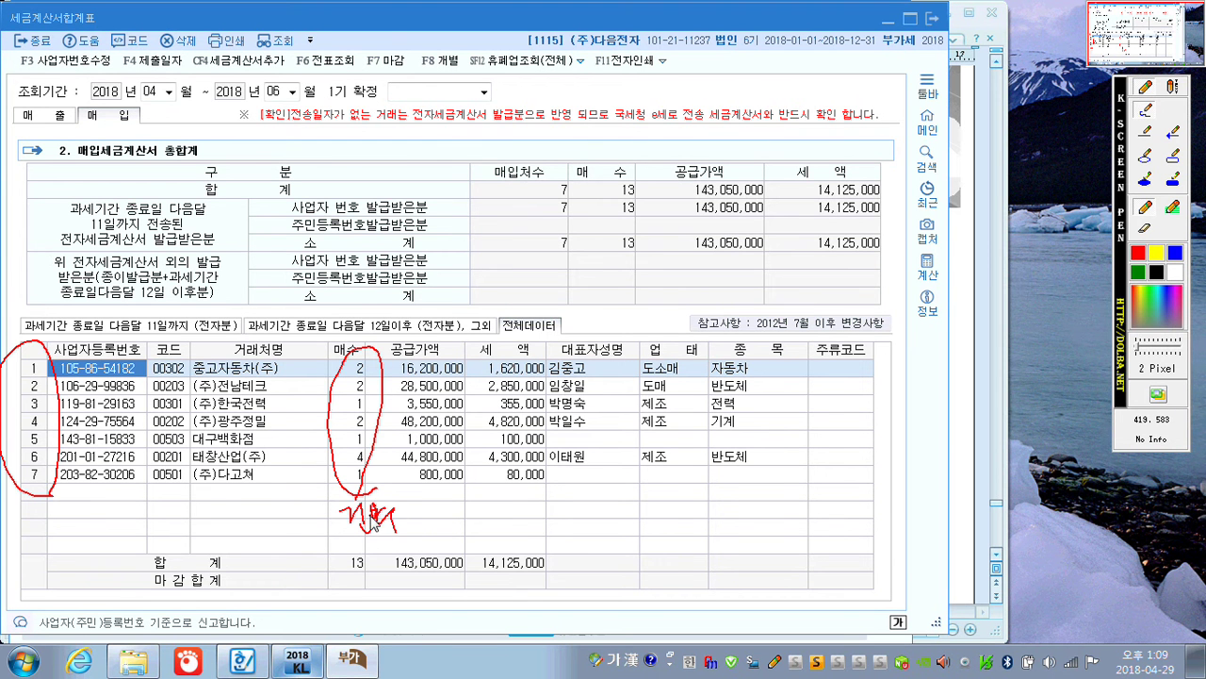
{"action": "left_click_drag", "start_coordinate": [39, 497], "coordinate": [66, 488]}
{"action": "mouse_move", "coordinate": [374, 509]}
{"action": "left_mouse_down"}
{"action": "mouse_move", "coordinate": [392, 545]}
{"action": "mouse_move", "coordinate": [341, 558]}
{"action": "mouse_move", "coordinate": [375, 566]}
{"action": "left_mouse_up"}
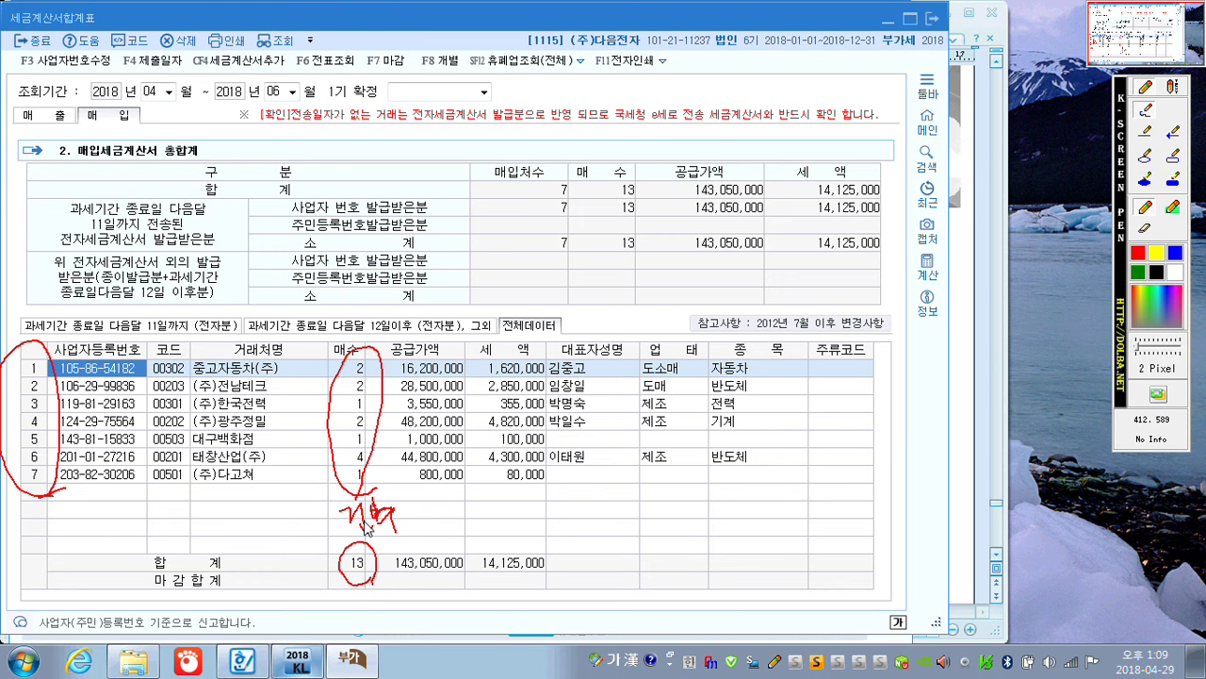
{"action": "key", "text": "Escape"}
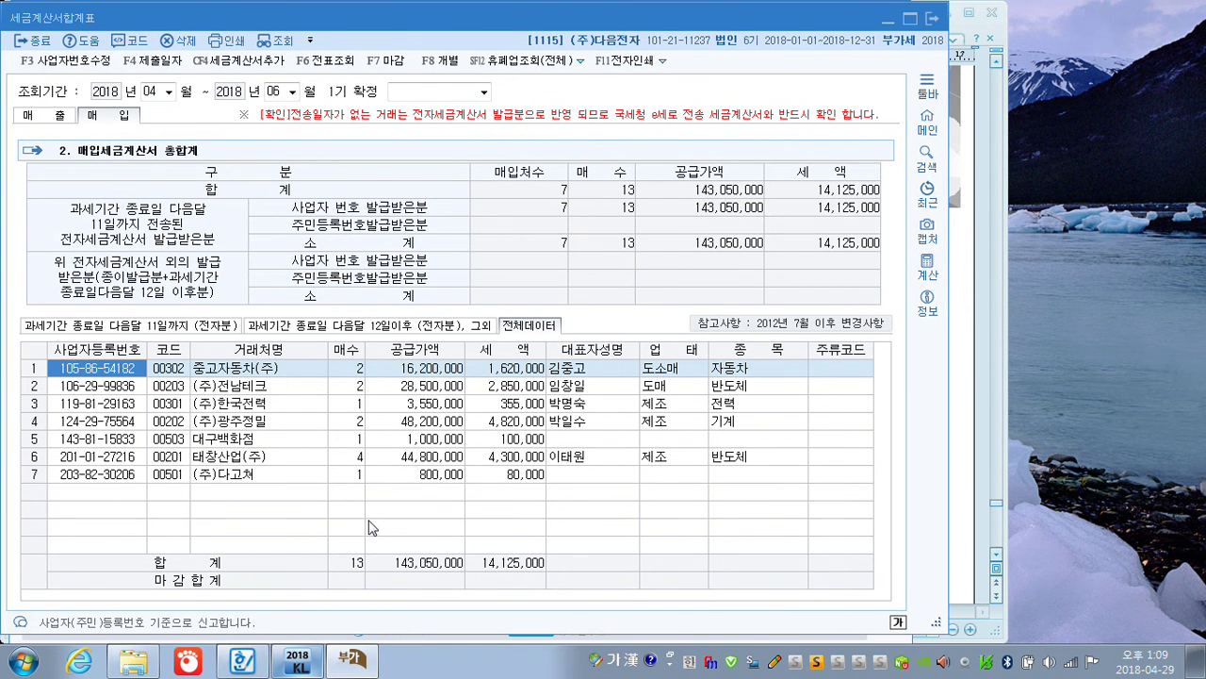
{"action": "left_click", "coordinate": [931, 19]}
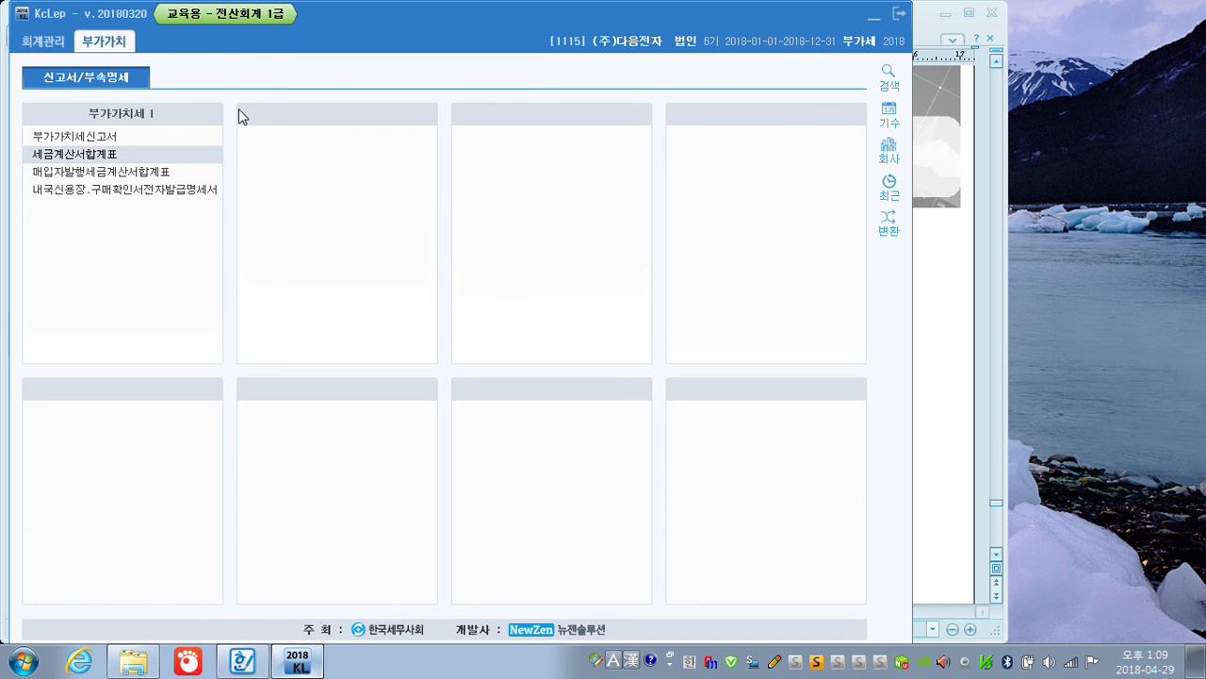
Open the 부가가치세신고서 and query the period from April 1 to June 30, 2018
{"action": "left_click", "coordinate": [87, 138]}
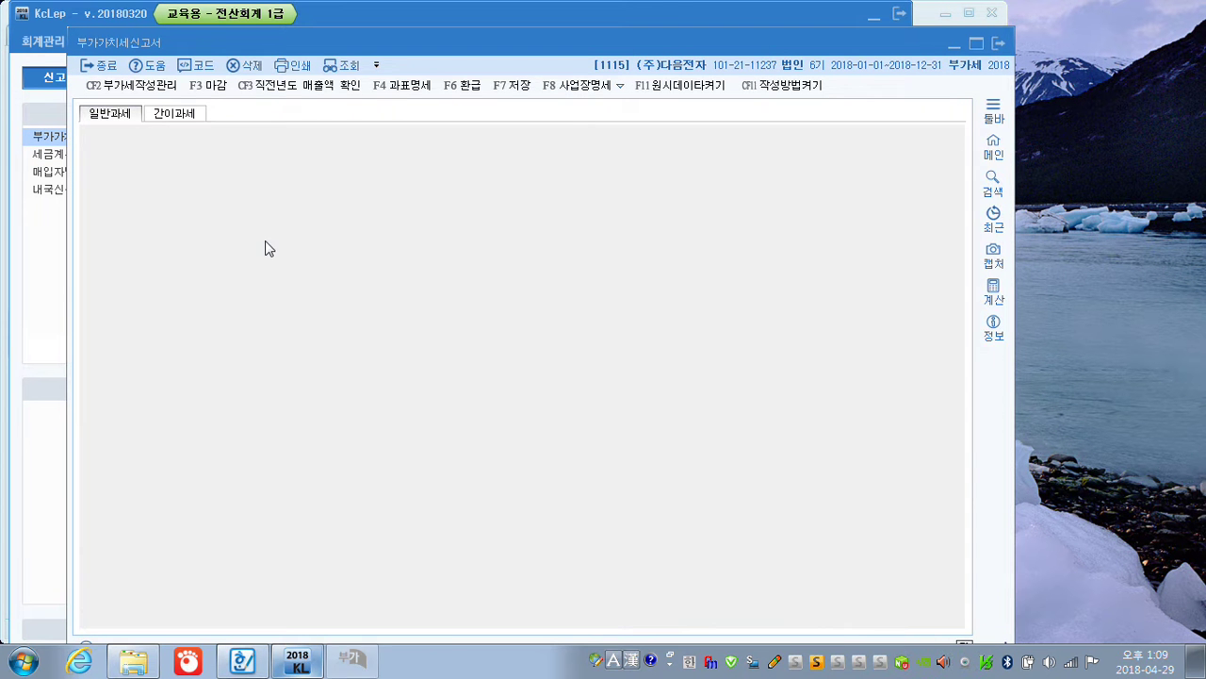
{"action": "type", "text": "4"}
{"action": "key", "text": "Return"}
{"action": "key", "text": "Return"}
{"action": "key", "text": "Return"}
{"action": "key", "text": "Return"}
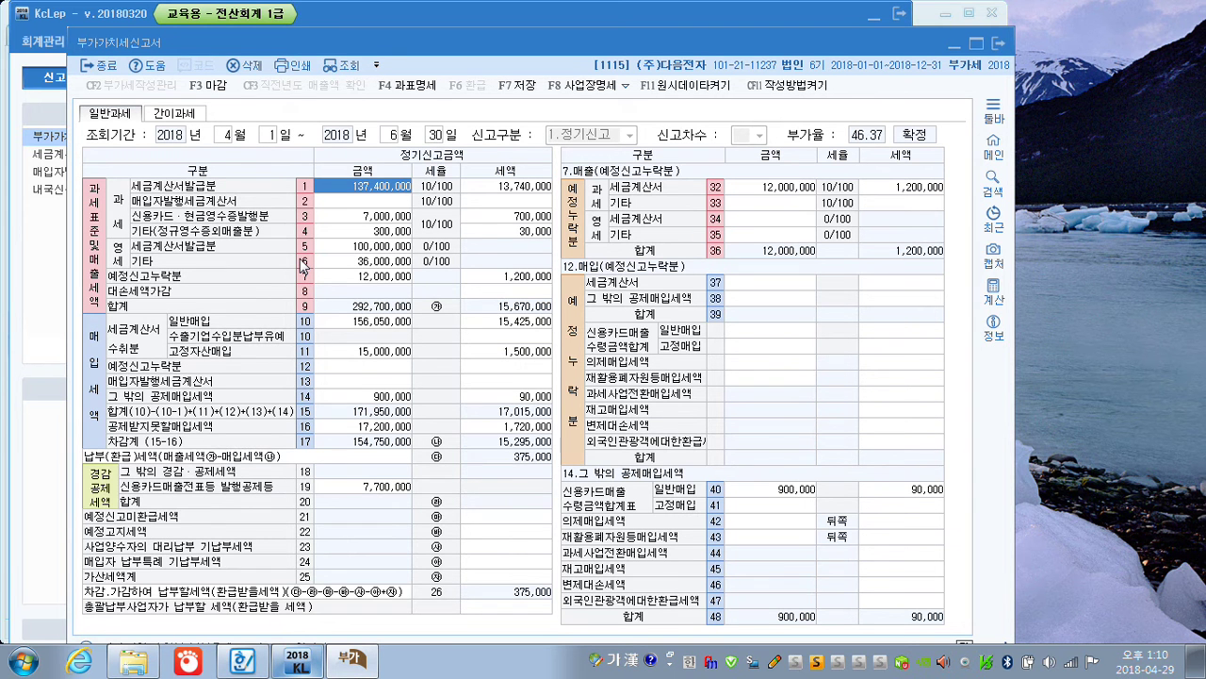
Circle the 공제받지못할매입세액 row's label, amount and tax, and clear the pen marks
{"action": "key", "text": "ctrl+F1"}
{"action": "mouse_move", "coordinate": [205, 443]}
{"action": "left_mouse_down"}
{"action": "mouse_move", "coordinate": [151, 450]}
{"action": "mouse_move", "coordinate": [115, 425]}
{"action": "mouse_move", "coordinate": [220, 421]}
{"action": "mouse_move", "coordinate": [223, 439]}
{"action": "left_mouse_up"}
{"action": "mouse_move", "coordinate": [377, 443]}
{"action": "left_mouse_down"}
{"action": "mouse_move", "coordinate": [401, 445]}
{"action": "mouse_move", "coordinate": [363, 417]}
{"action": "mouse_move", "coordinate": [405, 441]}
{"action": "left_mouse_up"}
{"action": "mouse_move", "coordinate": [532, 449]}
{"action": "left_mouse_down"}
{"action": "mouse_move", "coordinate": [512, 416]}
{"action": "mouse_move", "coordinate": [557, 446]}
{"action": "mouse_move", "coordinate": [528, 439]}
{"action": "left_mouse_up"}
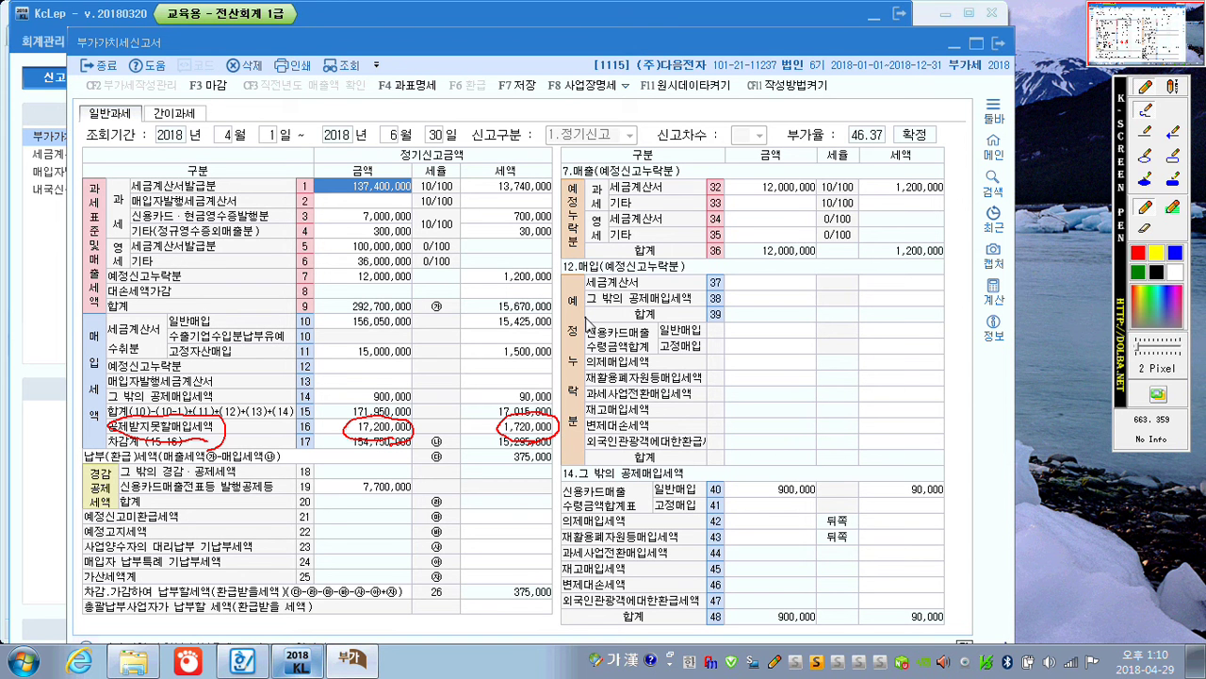
{"action": "key", "text": "Escape"}
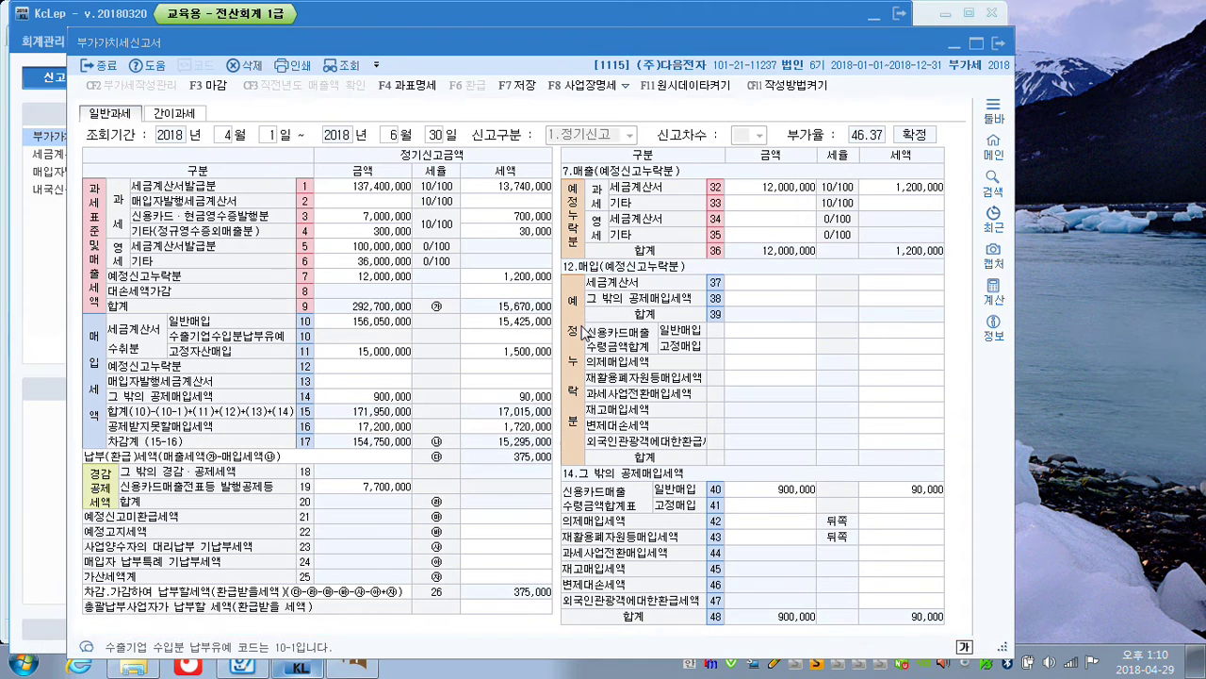
Show the details of row 16, mark the 공제받지못할매입세액 section with its amount and tax, and clear the marks
{"action": "left_click", "coordinate": [373, 428]}
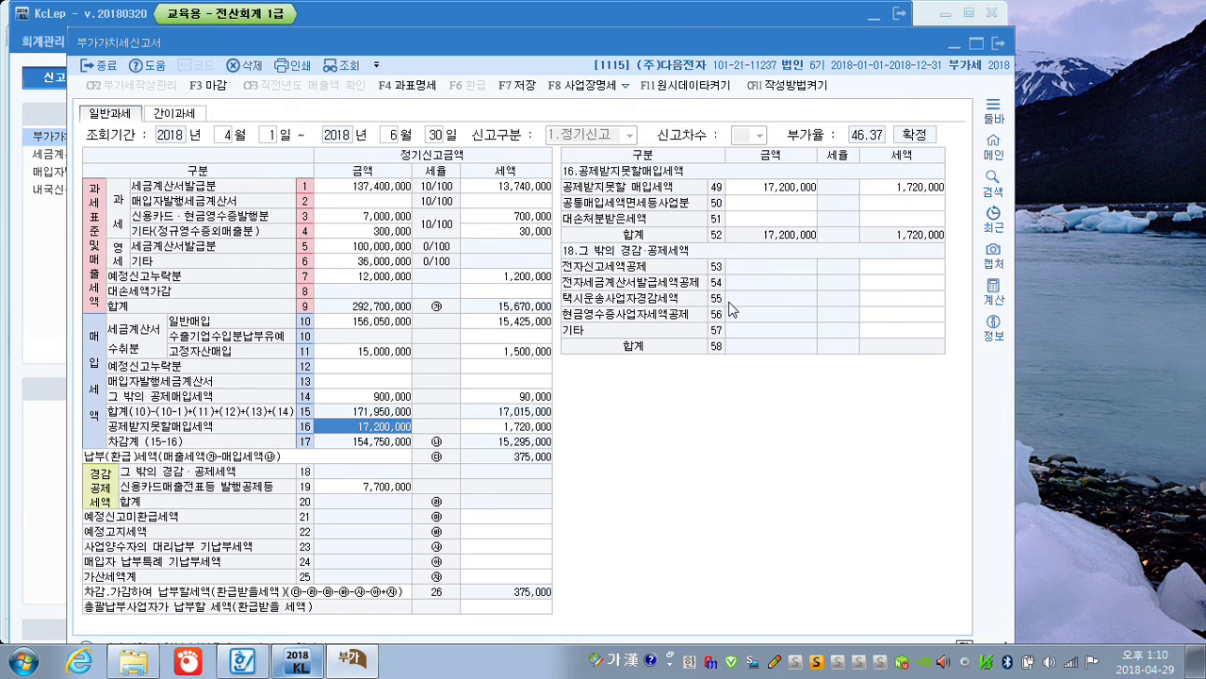
{"action": "key", "text": "F12"}
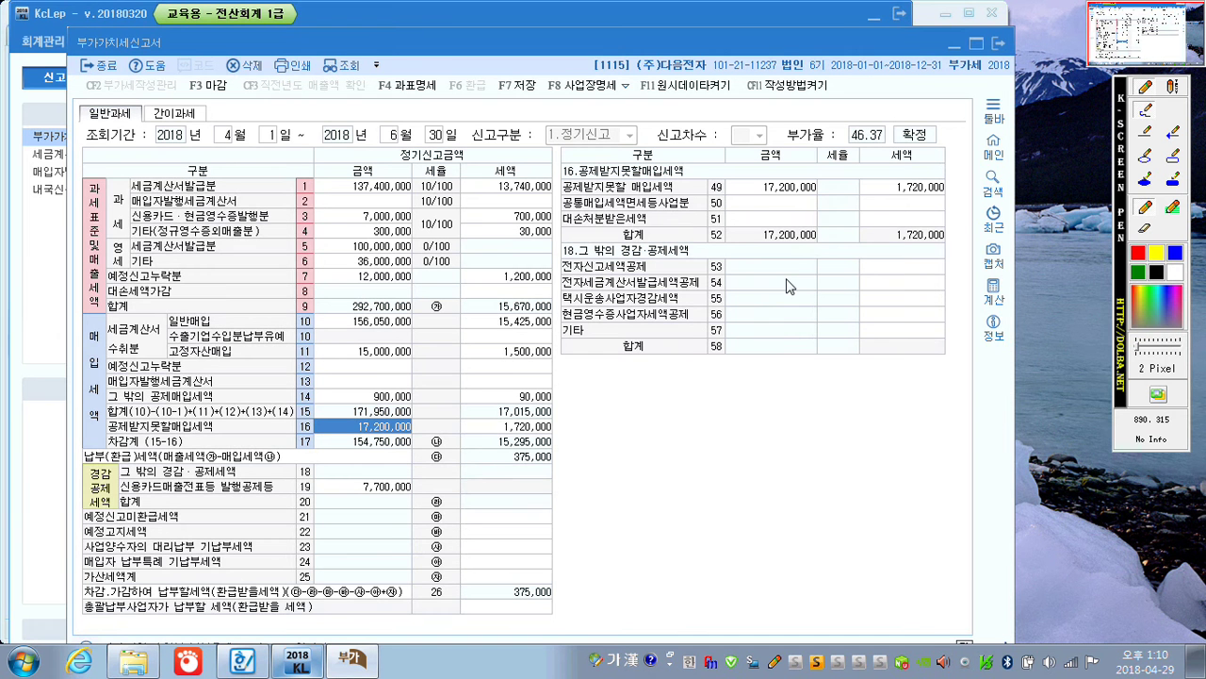
{"action": "mouse_move", "coordinate": [311, 414]}
{"action": "left_mouse_down"}
{"action": "mouse_move", "coordinate": [292, 425]}
{"action": "mouse_move", "coordinate": [317, 442]}
{"action": "left_mouse_up"}
{"action": "mouse_move", "coordinate": [609, 228]}
{"action": "left_mouse_down"}
{"action": "mouse_move", "coordinate": [556, 210]}
{"action": "mouse_move", "coordinate": [722, 162]}
{"action": "mouse_move", "coordinate": [957, 196]}
{"action": "mouse_move", "coordinate": [763, 236]}
{"action": "mouse_move", "coordinate": [711, 219]}
{"action": "left_mouse_up"}
{"action": "mouse_move", "coordinate": [952, 209]}
{"action": "left_mouse_down"}
{"action": "mouse_move", "coordinate": [914, 217]}
{"action": "mouse_move", "coordinate": [945, 174]}
{"action": "mouse_move", "coordinate": [916, 213]}
{"action": "left_mouse_up"}
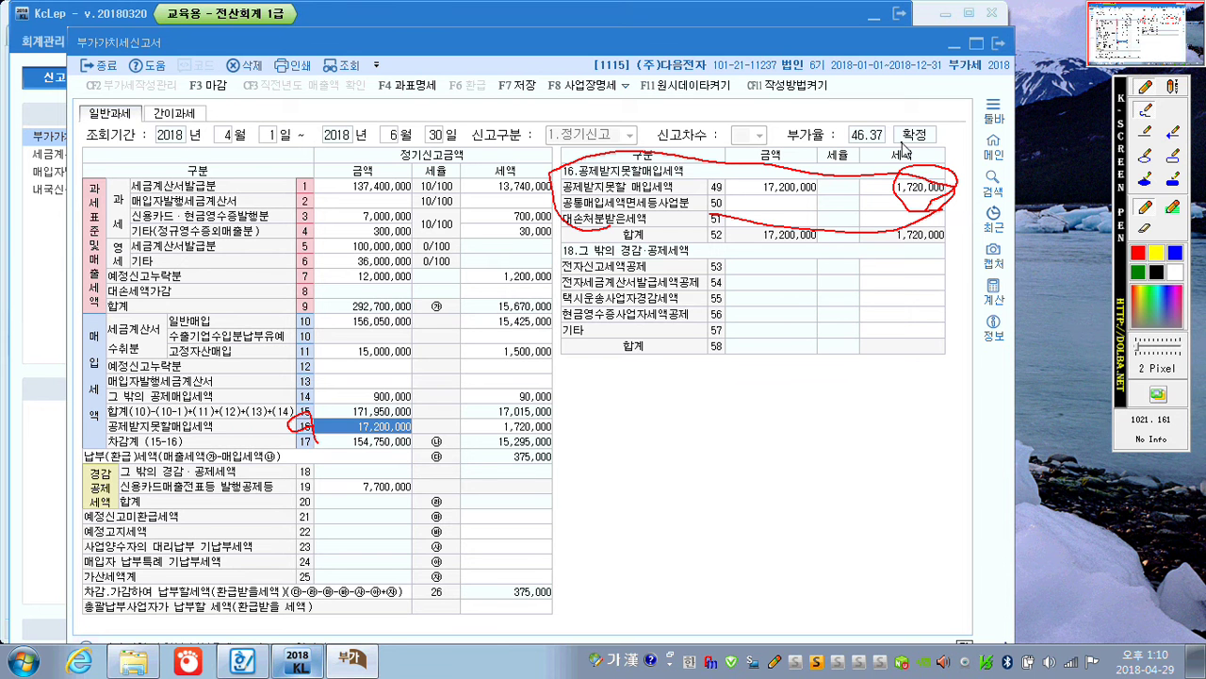
{"action": "mouse_move", "coordinate": [804, 217]}
{"action": "left_mouse_down"}
{"action": "mouse_move", "coordinate": [765, 167]}
{"action": "mouse_move", "coordinate": [822, 193]}
{"action": "mouse_move", "coordinate": [796, 219]}
{"action": "left_mouse_up"}
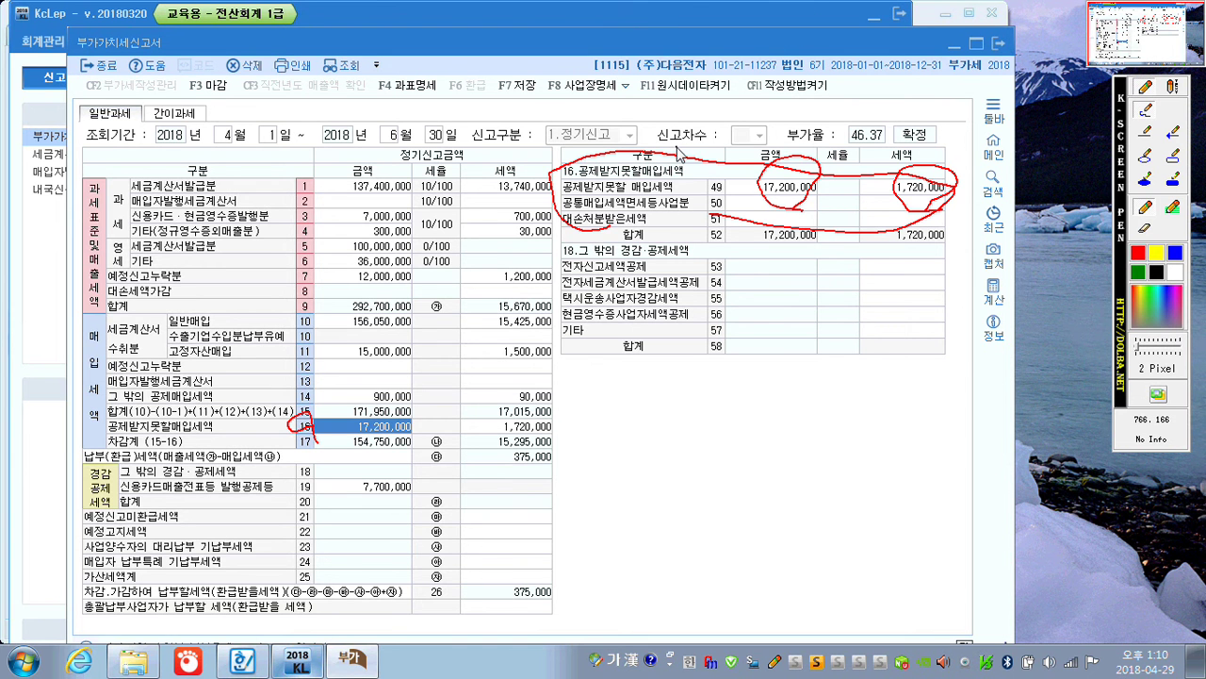
{"action": "key", "text": "Escape"}
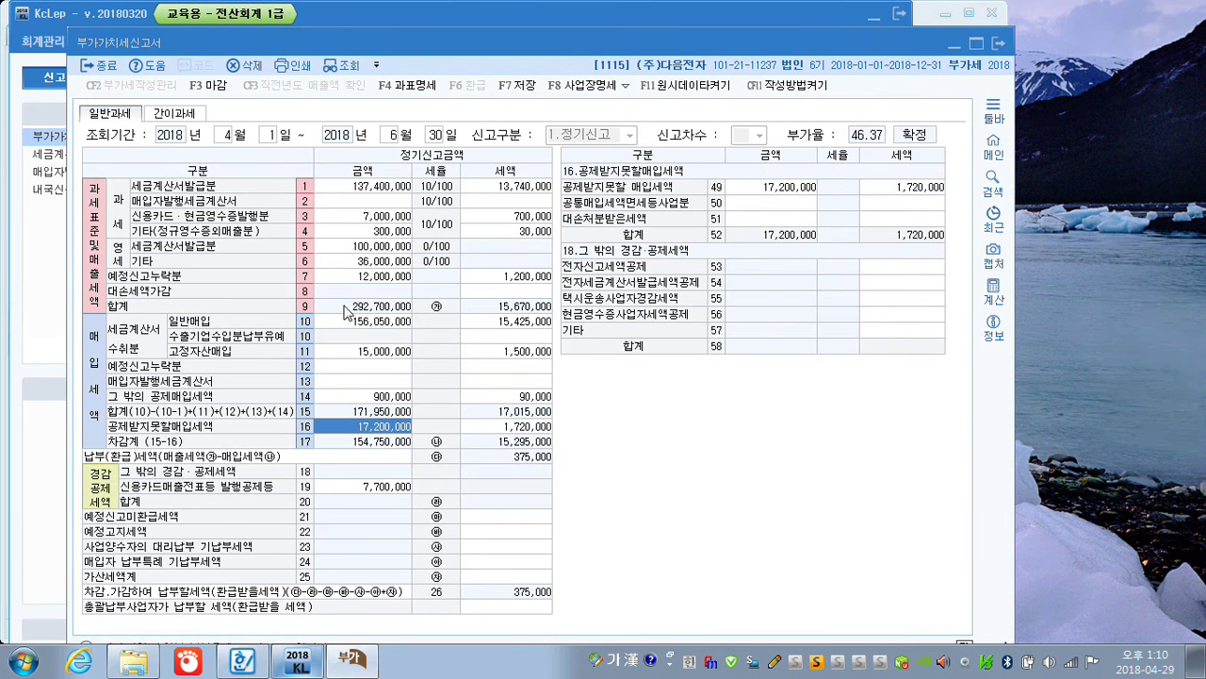
Circle the 과세표준및매출세액 section heading, label its 합계 amount 과세표준, and circle the amount and total tax
{"action": "left_click", "coordinate": [363, 322]}
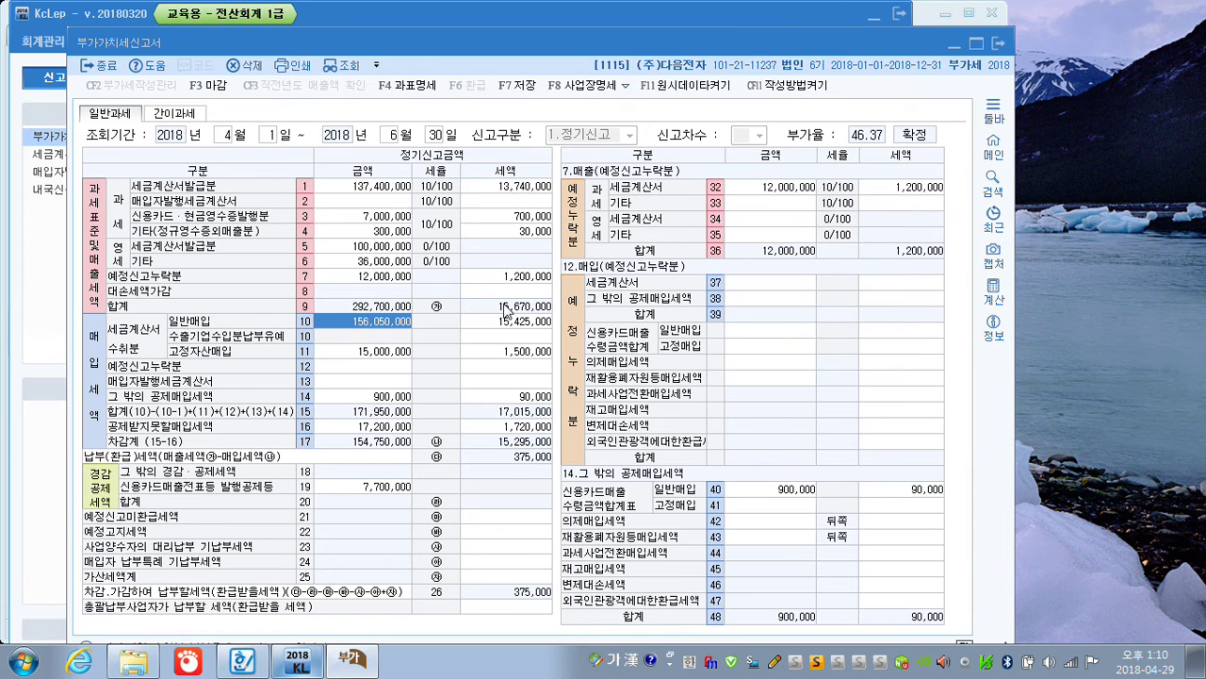
{"action": "key", "text": "ctrl+F1"}
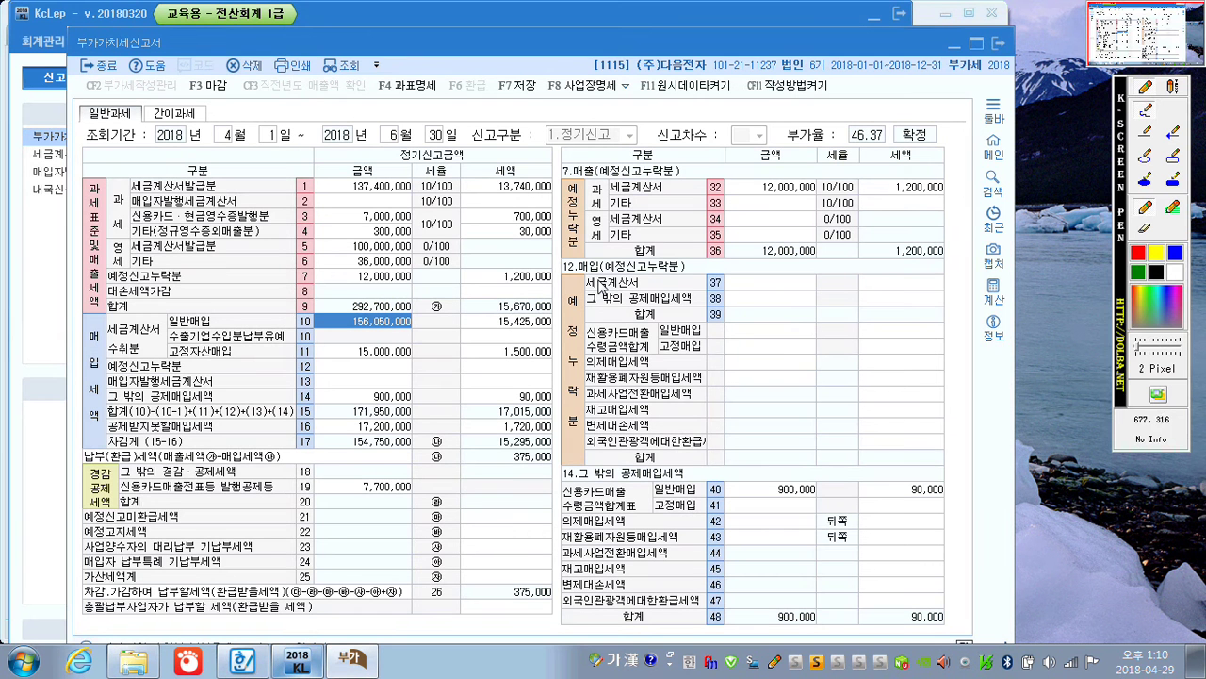
{"action": "mouse_move", "coordinate": [117, 320]}
{"action": "left_mouse_down"}
{"action": "mouse_move", "coordinate": [68, 269]}
{"action": "mouse_move", "coordinate": [130, 200]}
{"action": "mouse_move", "coordinate": [114, 319]}
{"action": "left_mouse_up"}
{"action": "mouse_move", "coordinate": [372, 324]}
{"action": "left_mouse_down"}
{"action": "mouse_move", "coordinate": [338, 308]}
{"action": "mouse_move", "coordinate": [422, 295]}
{"action": "mouse_move", "coordinate": [356, 325]}
{"action": "mouse_move", "coordinate": [331, 319]}
{"action": "mouse_move", "coordinate": [342, 292]}
{"action": "left_mouse_up"}
{"action": "mouse_move", "coordinate": [228, 309]}
{"action": "left_mouse_down"}
{"action": "mouse_move", "coordinate": [266, 291]}
{"action": "mouse_move", "coordinate": [287, 296]}
{"action": "mouse_move", "coordinate": [294, 276]}
{"action": "mouse_move", "coordinate": [301, 287]}
{"action": "mouse_move", "coordinate": [315, 279]}
{"action": "left_mouse_up"}
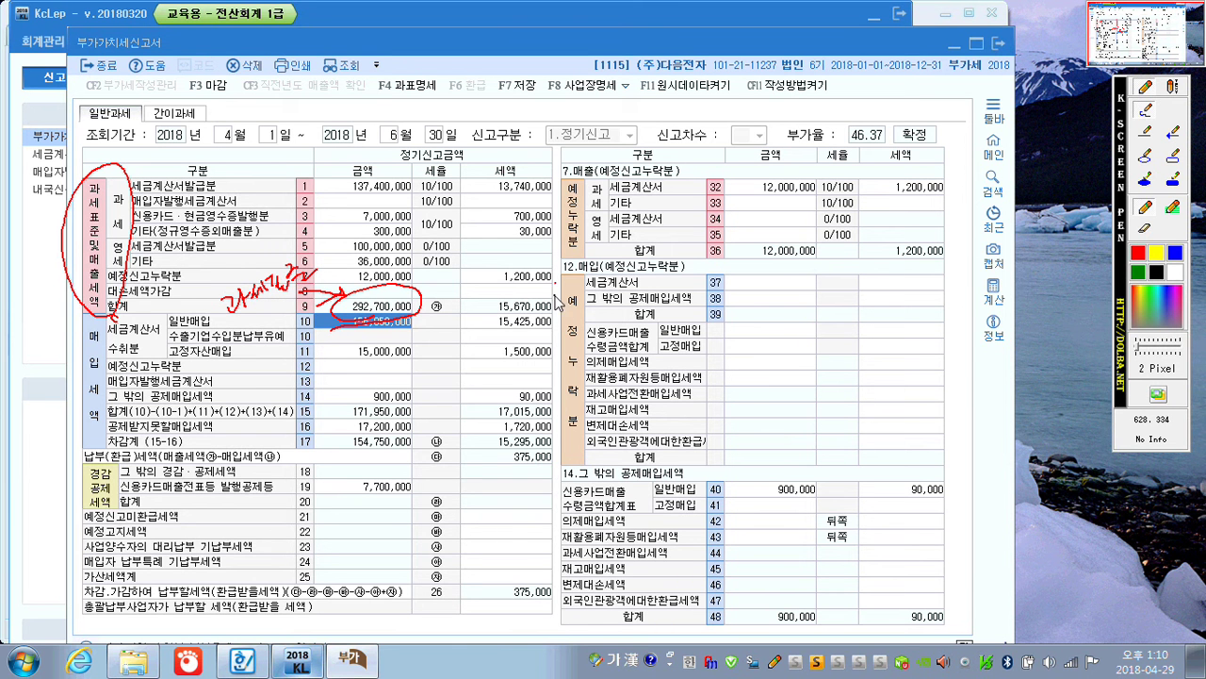
{"action": "mouse_move", "coordinate": [548, 325]}
{"action": "left_mouse_down"}
{"action": "mouse_move", "coordinate": [495, 313]}
{"action": "mouse_move", "coordinate": [563, 293]}
{"action": "mouse_move", "coordinate": [550, 325]}
{"action": "left_mouse_up"}
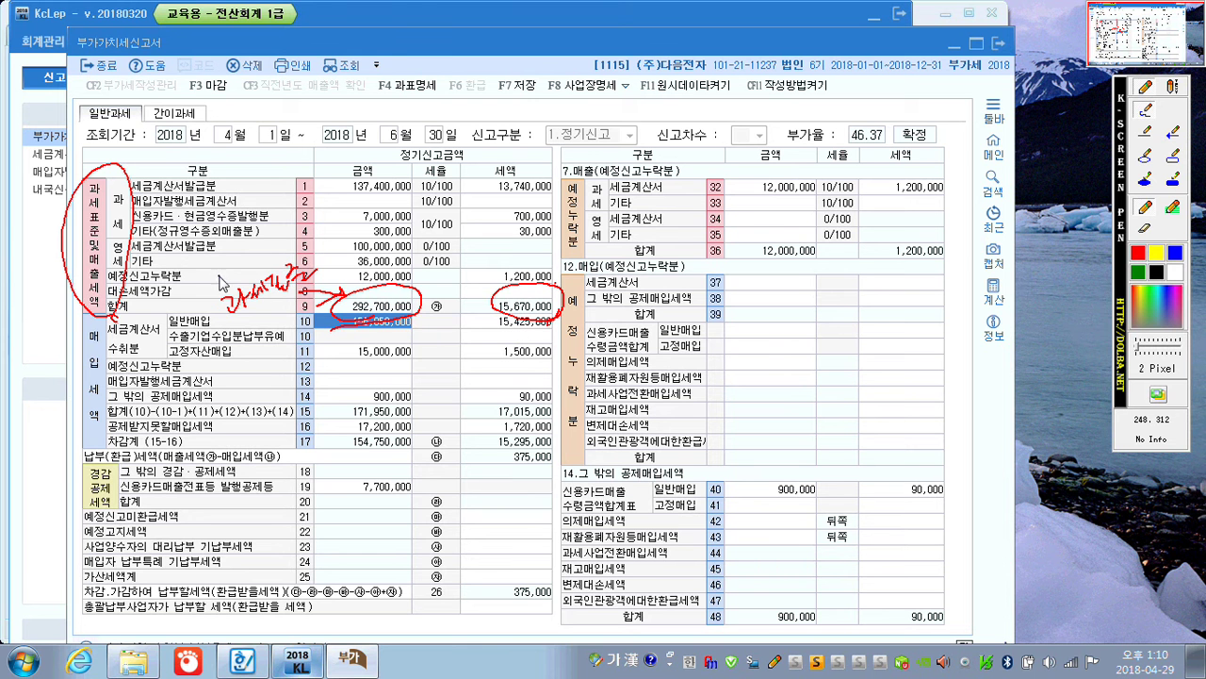
Mark the zero-rated (영세) 세금계산서발급분 row 5 and circle its amount, and clear the pen marks
{"action": "mouse_move", "coordinate": [127, 268]}
{"action": "left_mouse_down"}
{"action": "mouse_move", "coordinate": [104, 253]}
{"action": "mouse_move", "coordinate": [128, 251]}
{"action": "left_mouse_up"}
{"action": "left_click_drag", "start_coordinate": [242, 243], "coordinate": [266, 242]}
{"action": "mouse_move", "coordinate": [347, 250]}
{"action": "left_mouse_down"}
{"action": "mouse_move", "coordinate": [400, 233]}
{"action": "mouse_move", "coordinate": [401, 267]}
{"action": "mouse_move", "coordinate": [372, 268]}
{"action": "left_mouse_up"}
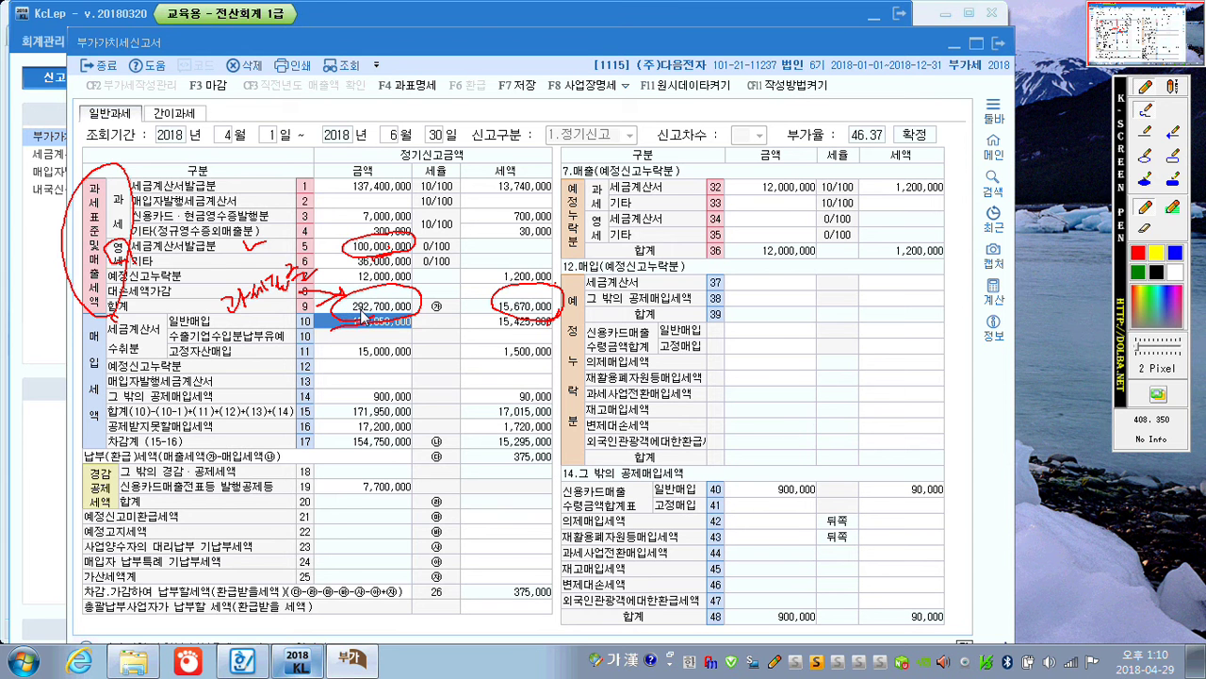
{"action": "key", "text": "Escape"}
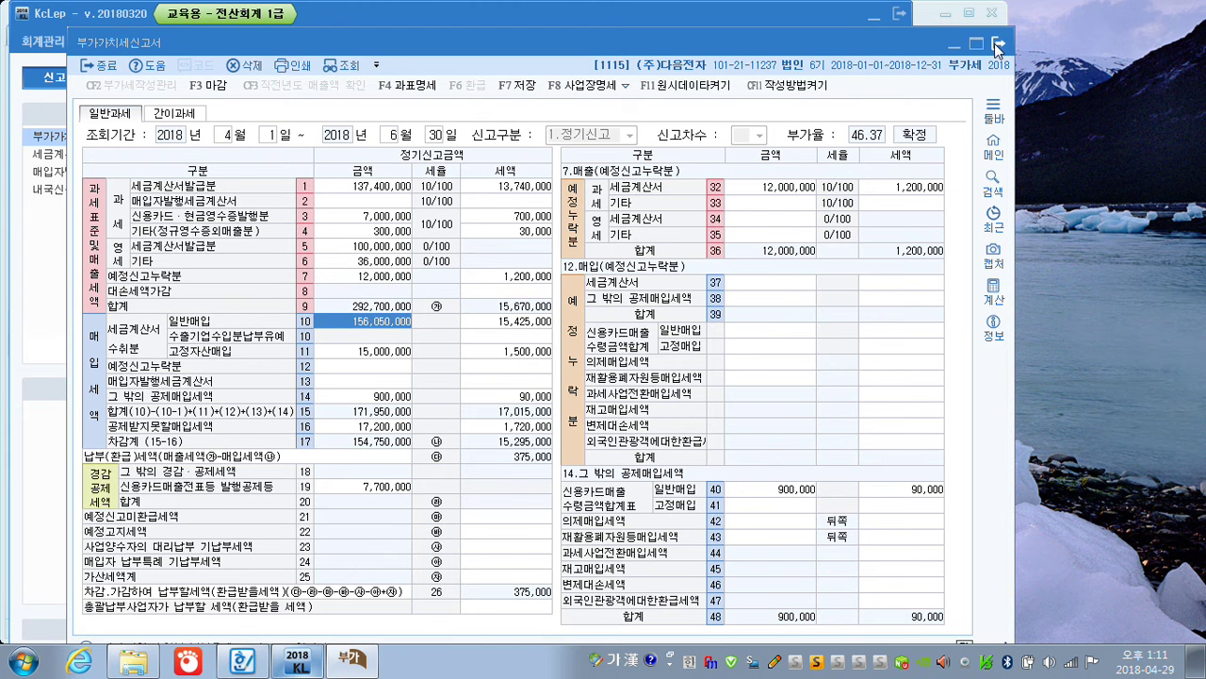
Close the 부가가치세신고서 and save its data
{"action": "left_click", "coordinate": [995, 43]}
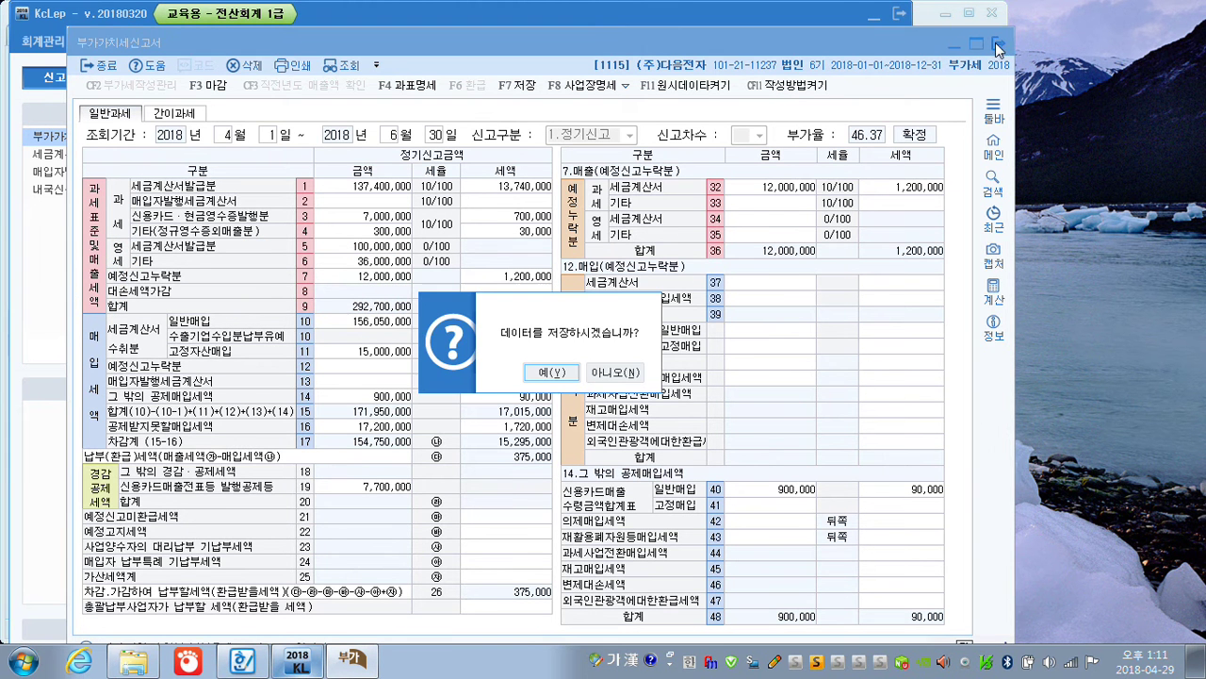
{"action": "left_click", "coordinate": [558, 377]}
{"action": "left_click", "coordinate": [573, 373]}
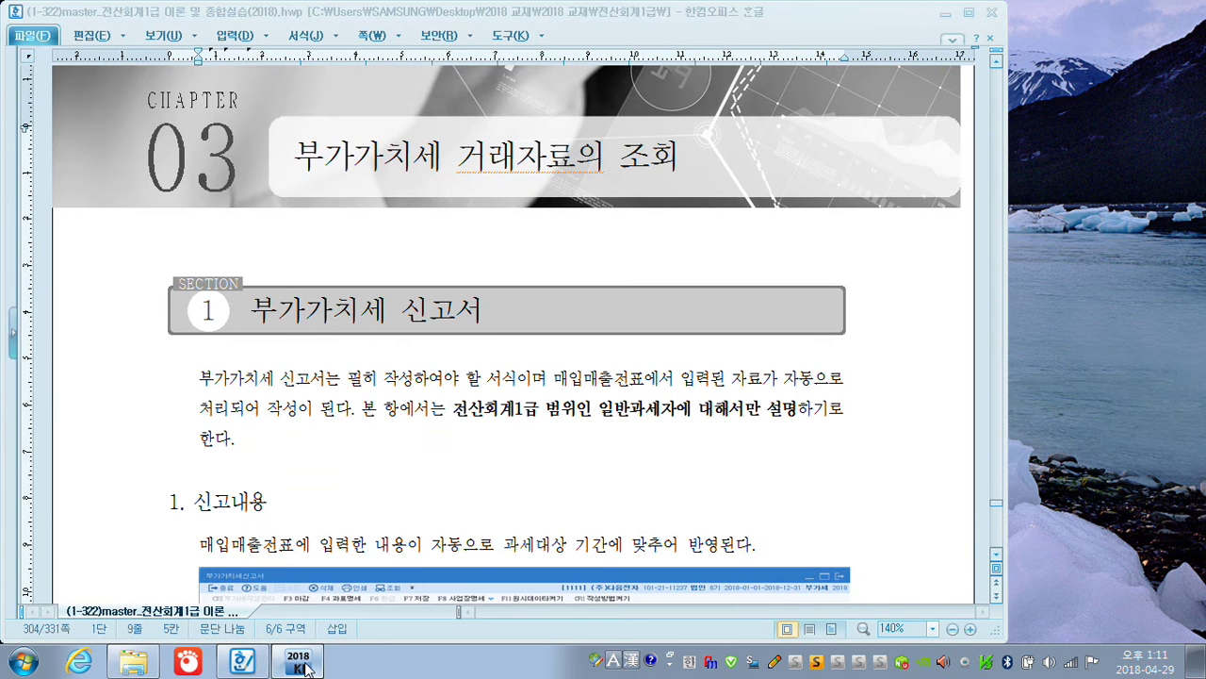
Query the 세금계산서합계표 in KcLep for April to June 2018 and view the 전체데이터 of the 매출 invoices
{"action": "left_click", "coordinate": [298, 662]}
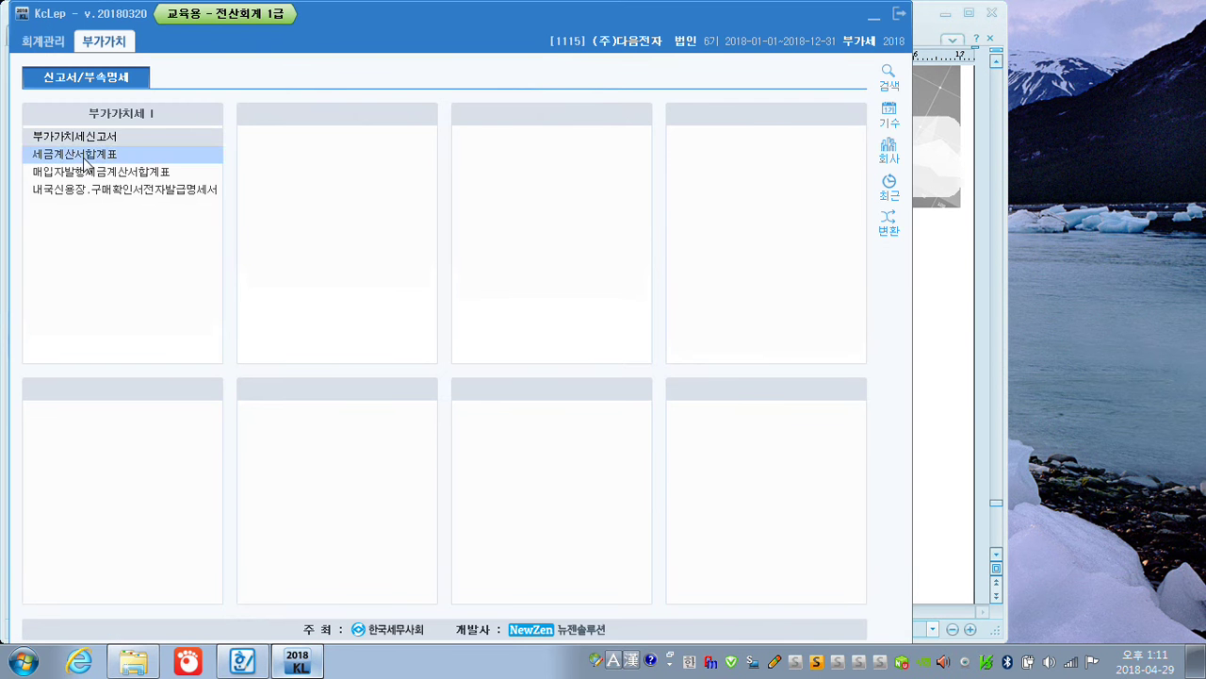
{"action": "left_click", "coordinate": [85, 160]}
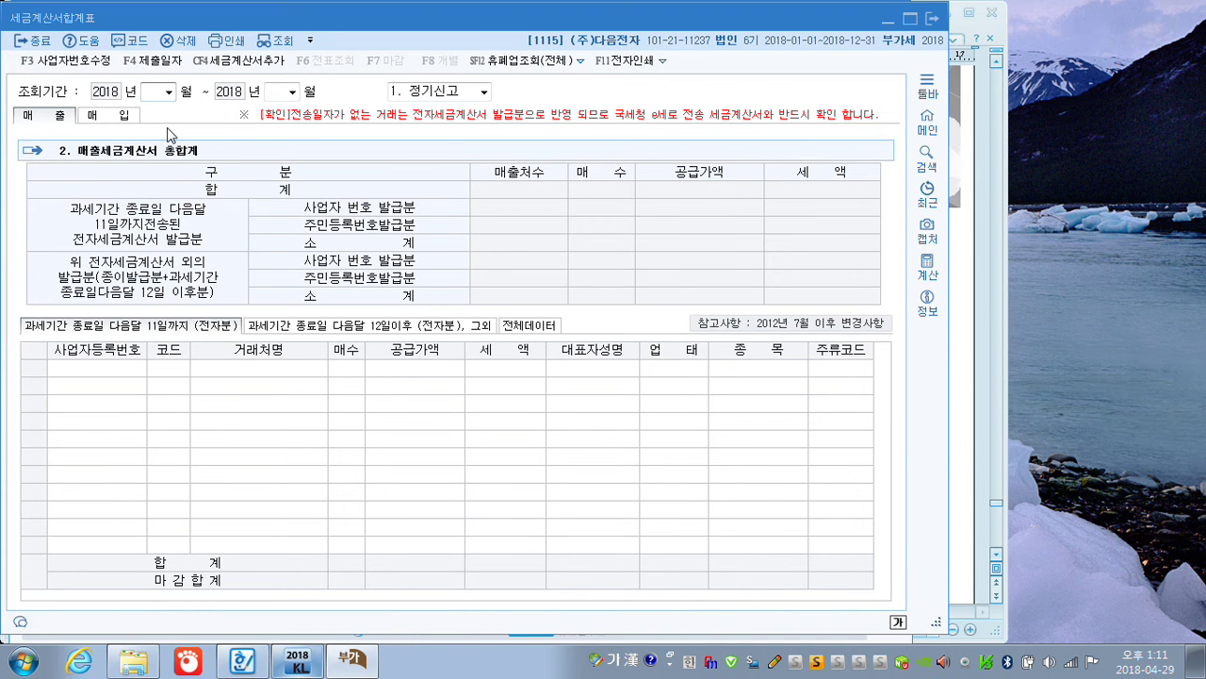
{"action": "type", "text": "06"}
{"action": "key", "text": "Return"}
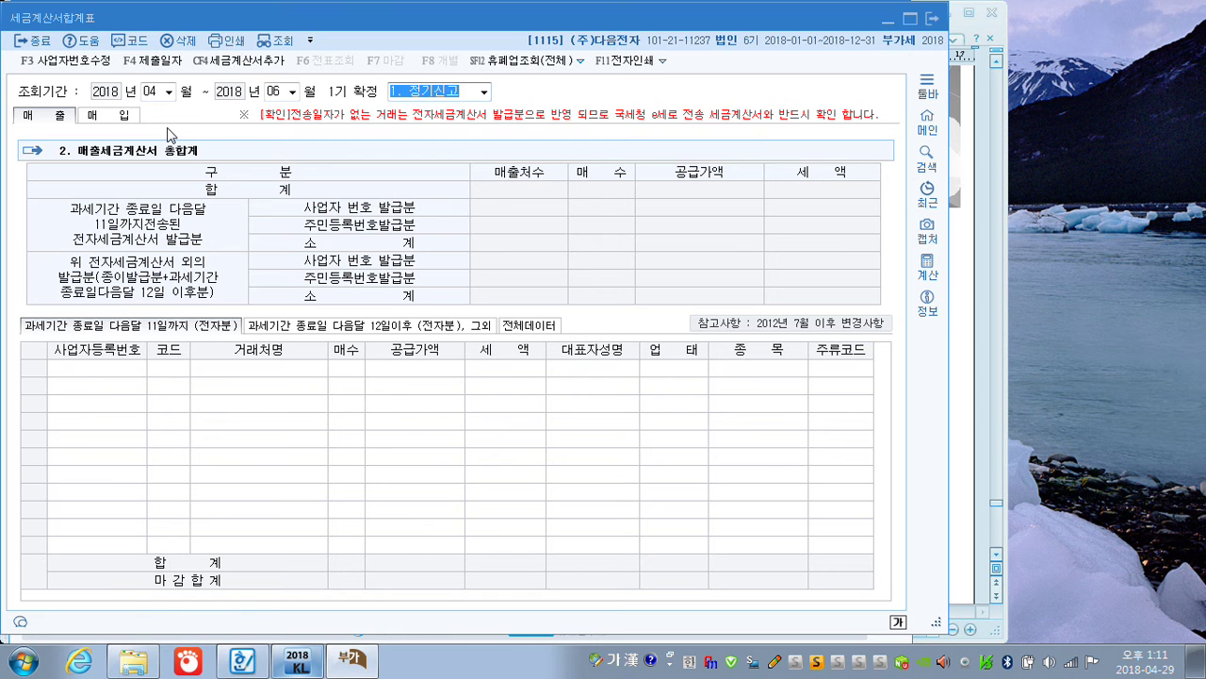
{"action": "key", "text": "Return"}
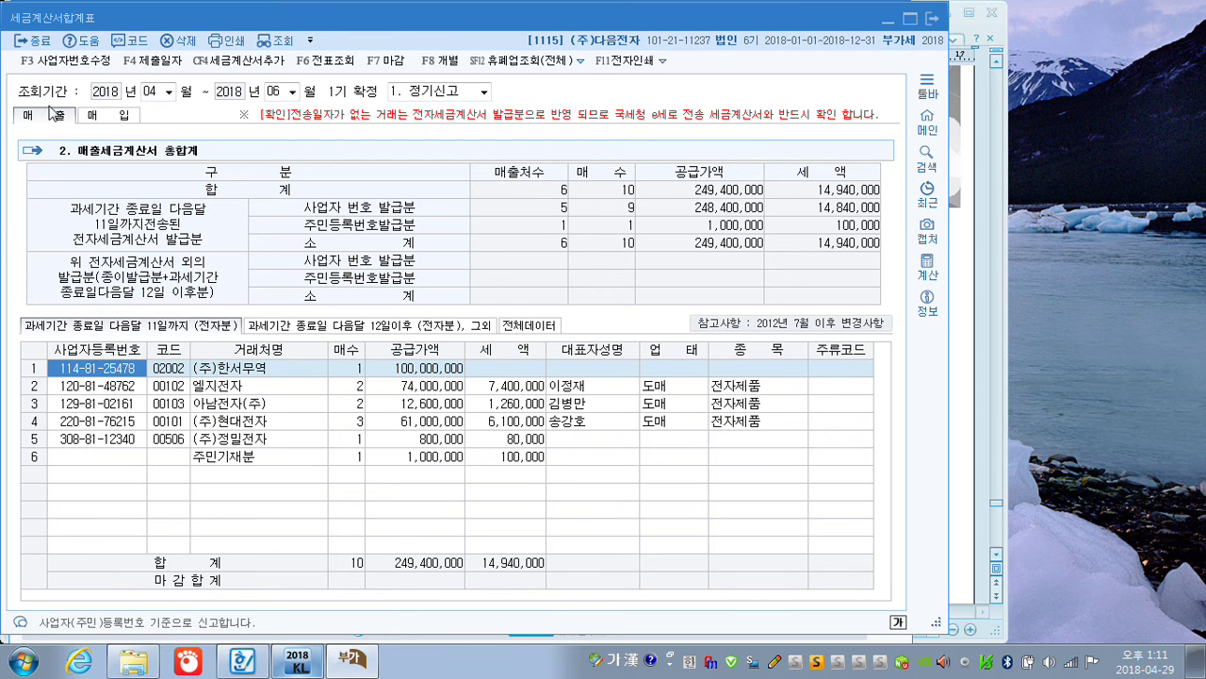
{"action": "left_click", "coordinate": [529, 332]}
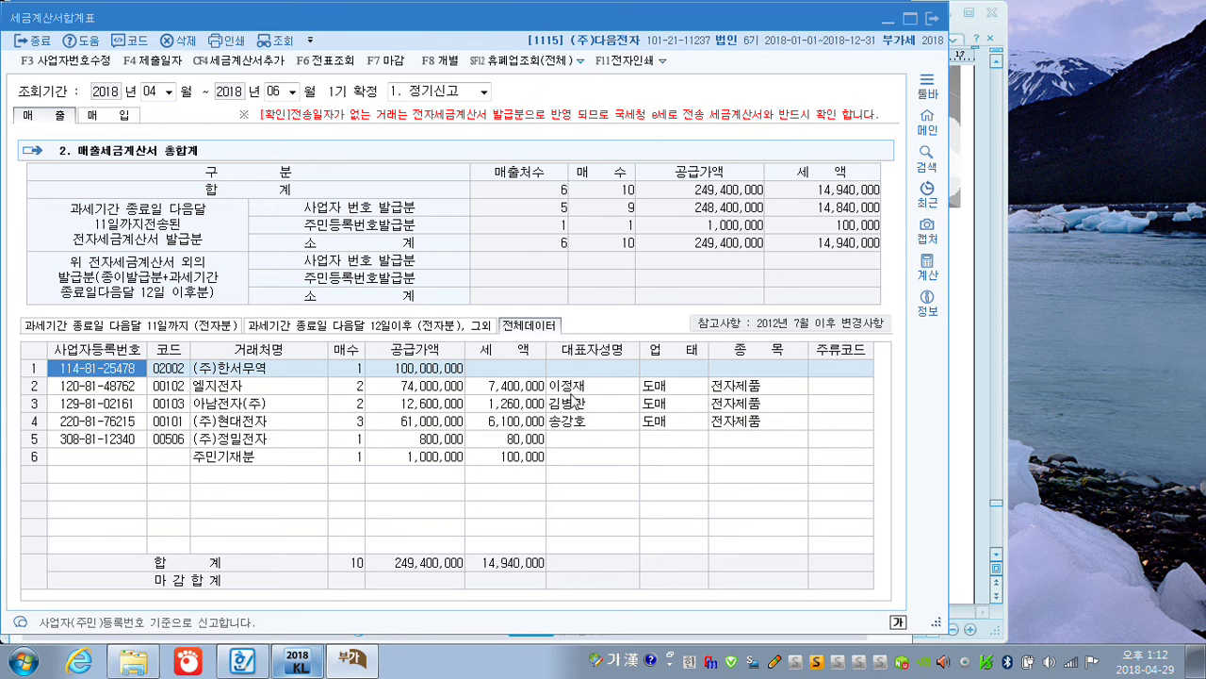
{"action": "left_click", "coordinate": [931, 18]}
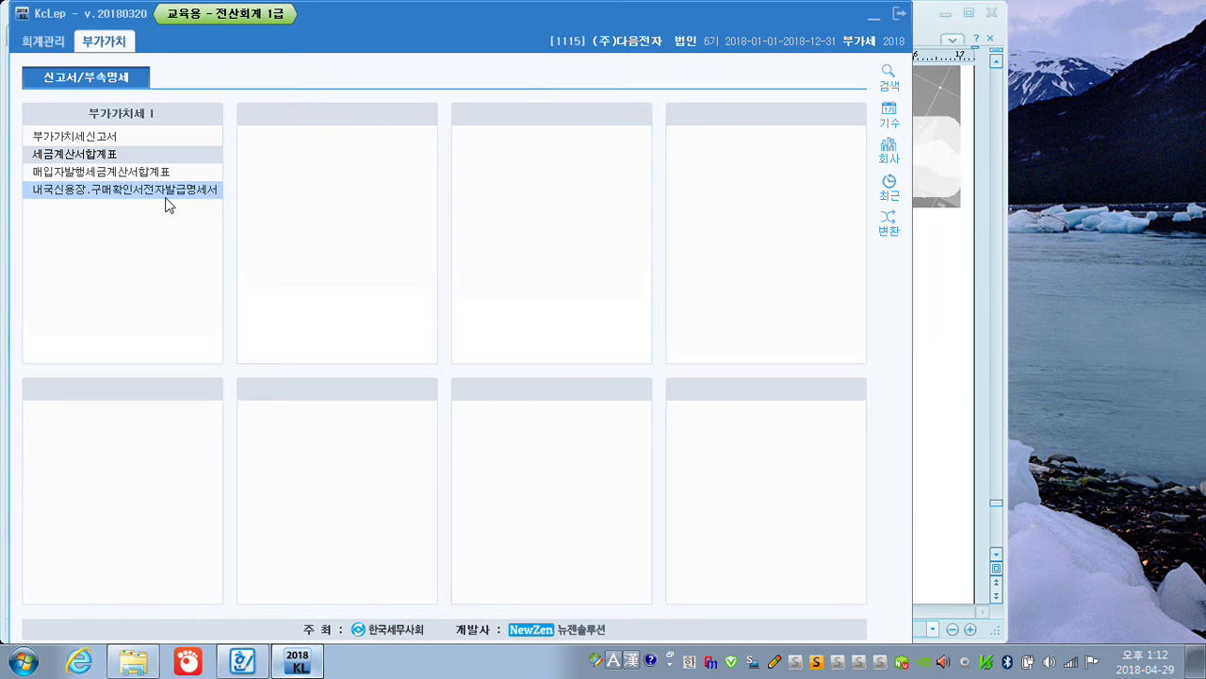
Open the 부가가치세신고서, query April 1 to June 30, 2018 as 정기신고, and load the previously saved data
{"action": "left_click", "coordinate": [107, 139]}
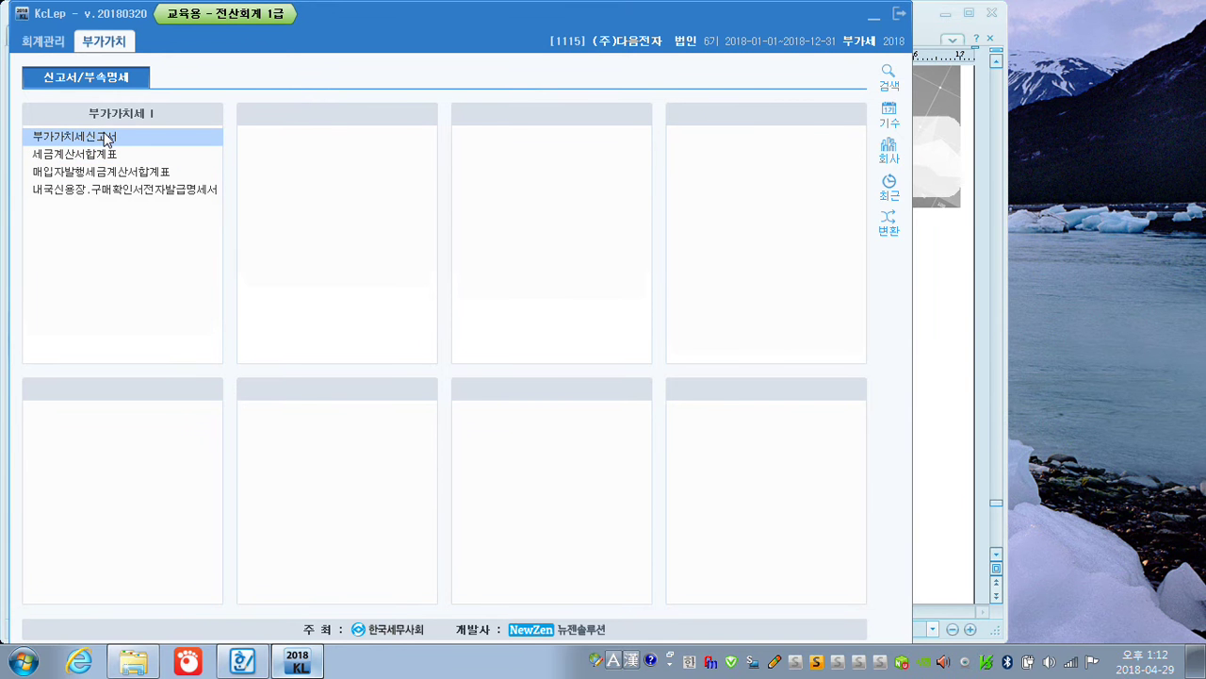
{"action": "left_click", "coordinate": [107, 138]}
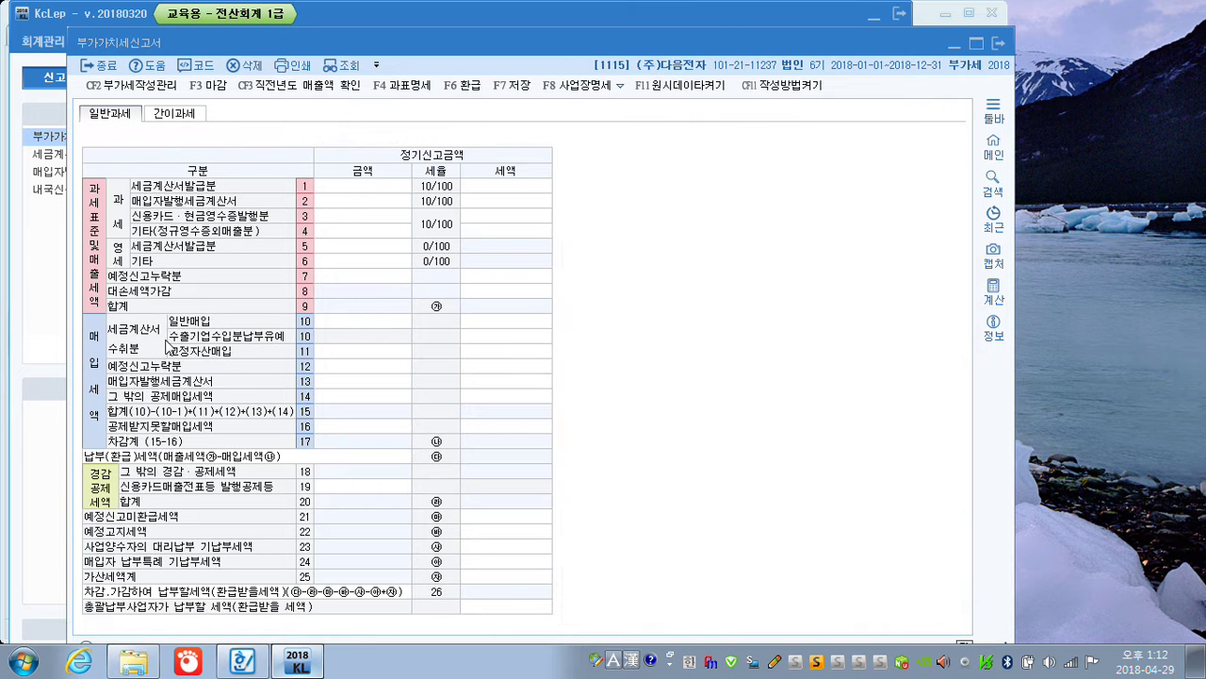
{"action": "type", "text": "4"}
{"action": "key", "text": "Return"}
{"action": "type", "text": "1"}
{"action": "key", "text": "Return"}
{"action": "type", "text": "6"}
{"action": "key", "text": "Return"}
{"action": "type", "text": "0"}
{"action": "key", "text": "Return"}
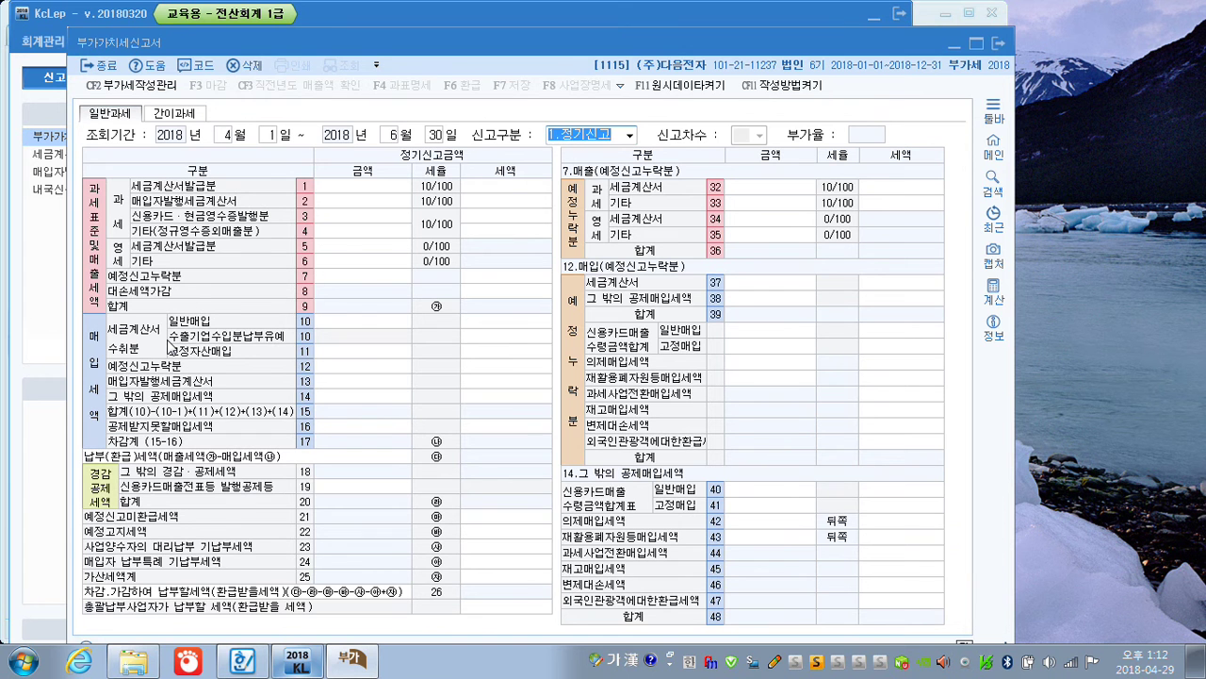
{"action": "key", "text": "Return"}
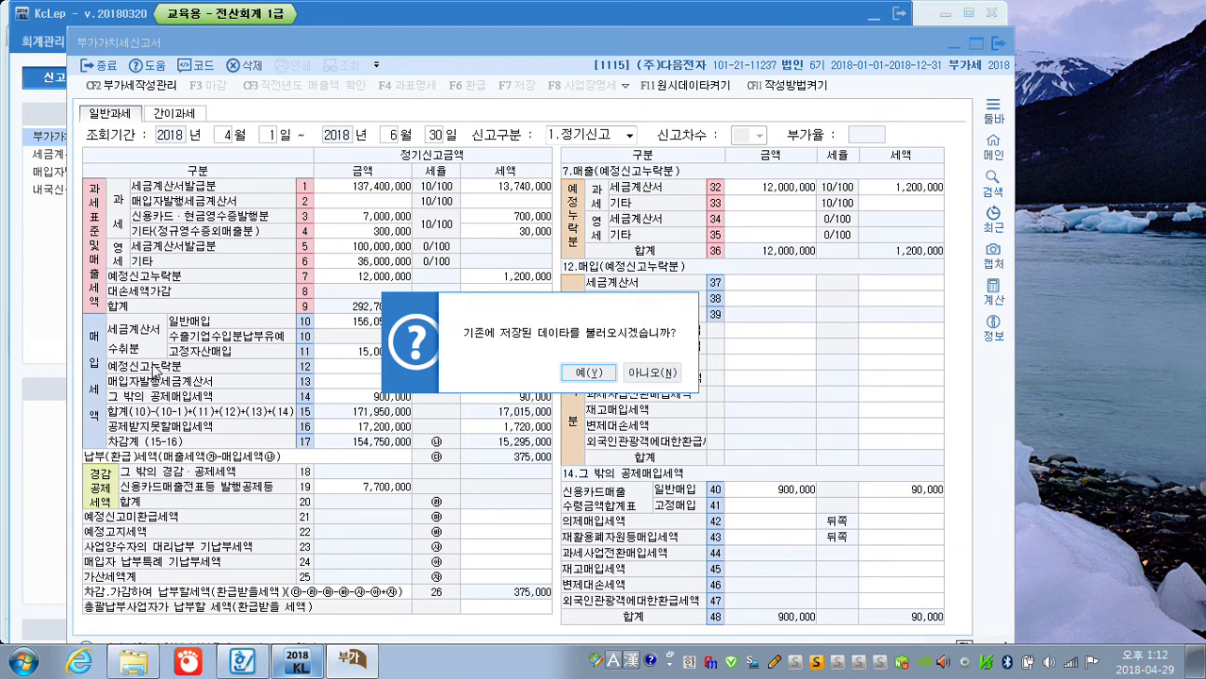
{"action": "left_click", "coordinate": [601, 375]}
Select the amount of 예정신고누락분 in row 7, circle its label and amount, and clear the pen marks
{"action": "left_click", "coordinate": [364, 278]}
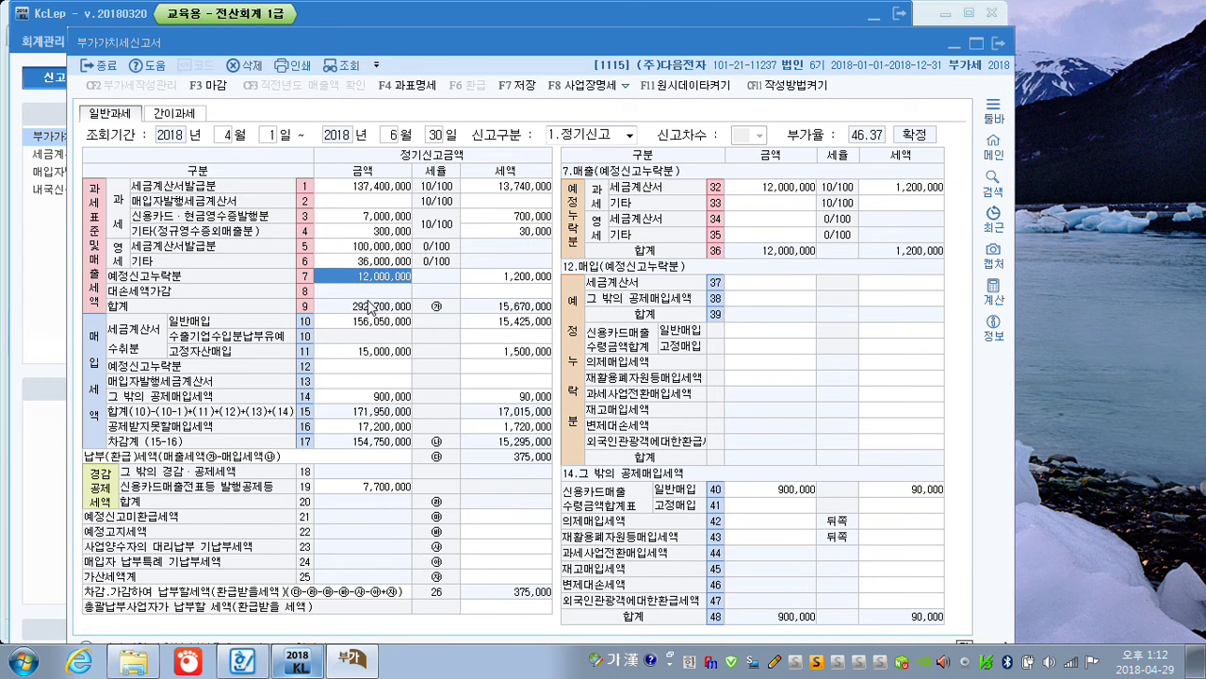
{"action": "key", "text": "F12"}
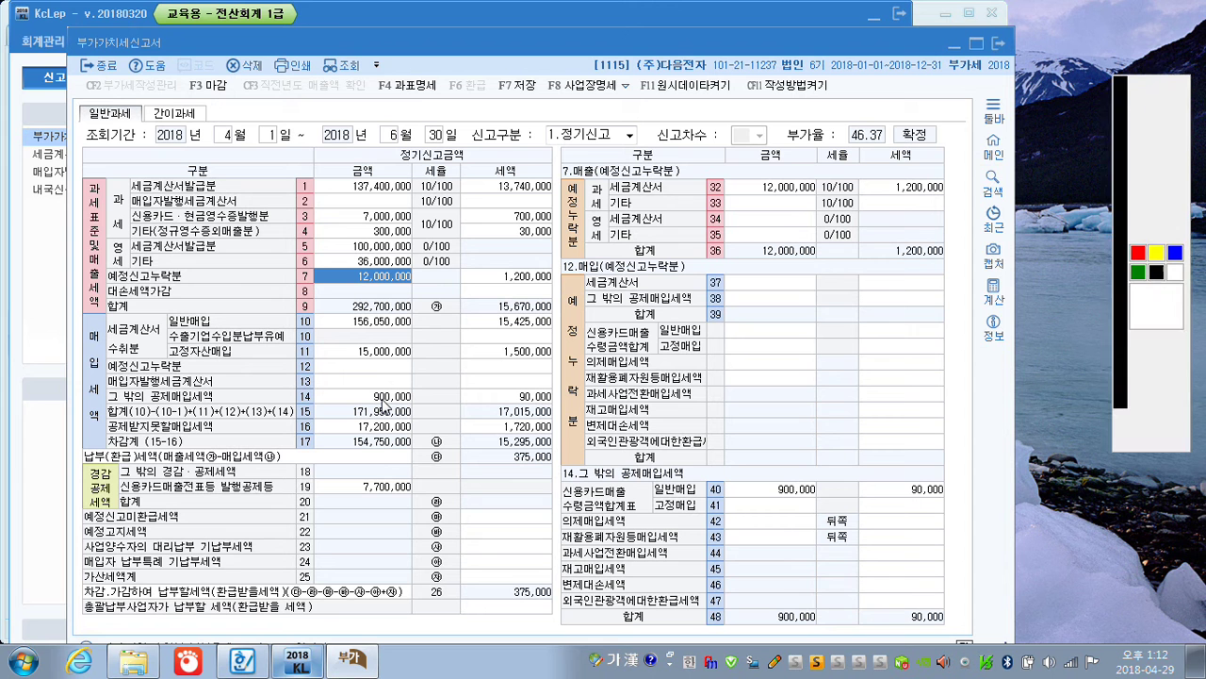
{"action": "mouse_move", "coordinate": [200, 283]}
{"action": "left_mouse_down"}
{"action": "mouse_move", "coordinate": [151, 300]}
{"action": "mouse_move", "coordinate": [106, 283]}
{"action": "mouse_move", "coordinate": [219, 268]}
{"action": "mouse_move", "coordinate": [213, 288]}
{"action": "left_mouse_up"}
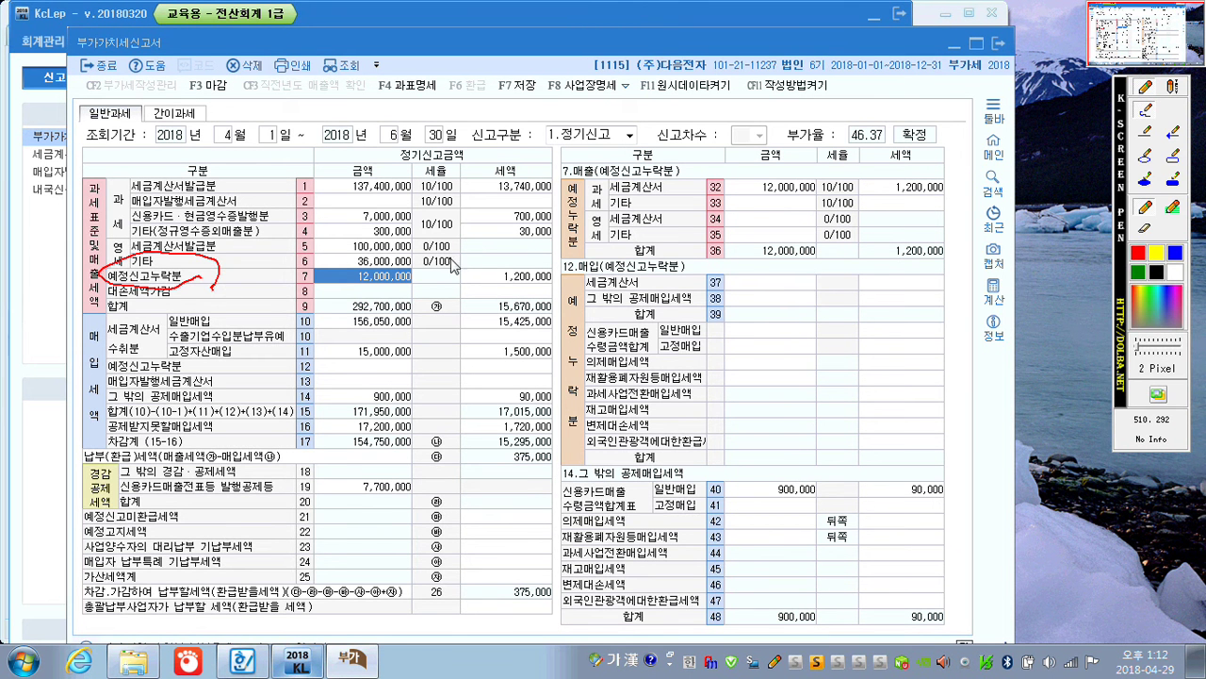
{"action": "mouse_move", "coordinate": [396, 291]}
{"action": "left_mouse_down"}
{"action": "mouse_move", "coordinate": [353, 294]}
{"action": "mouse_move", "coordinate": [400, 271]}
{"action": "mouse_move", "coordinate": [414, 297]}
{"action": "mouse_move", "coordinate": [396, 294]}
{"action": "left_mouse_up"}
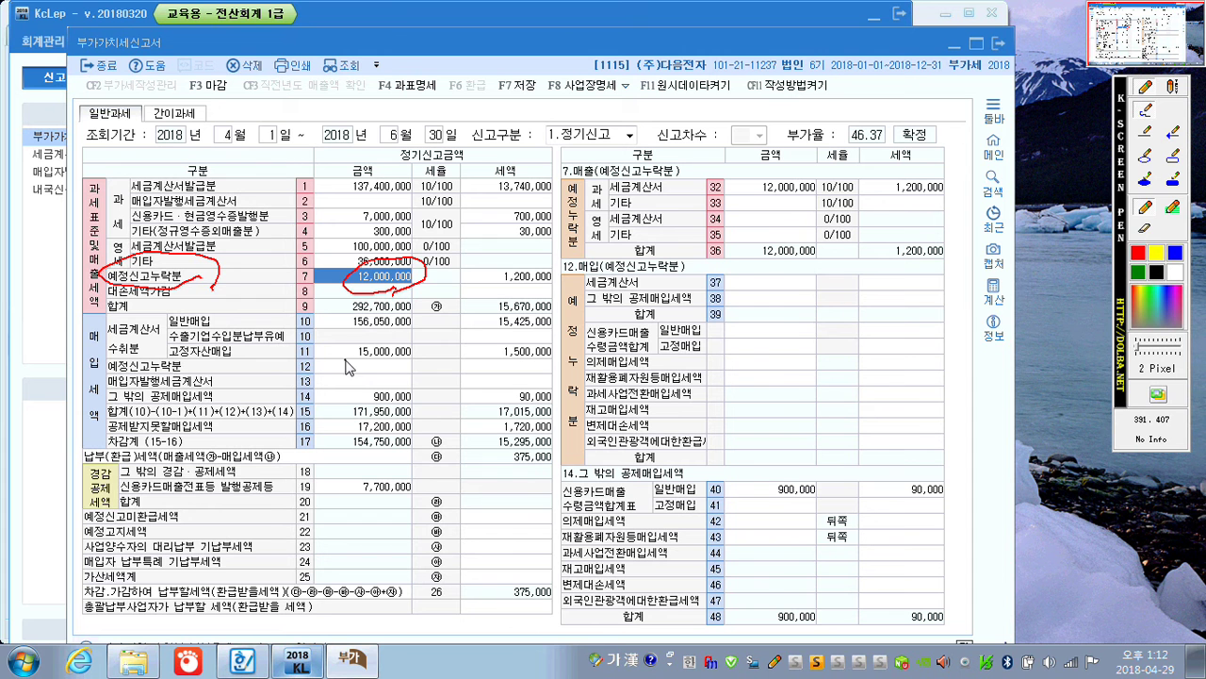
{"action": "mouse_move", "coordinate": [329, 361]}
{"action": "left_mouse_down"}
{"action": "mouse_move", "coordinate": [334, 371]}
{"action": "mouse_move", "coordinate": [352, 359]}
{"action": "left_mouse_up"}
{"action": "key", "text": "Escape"}
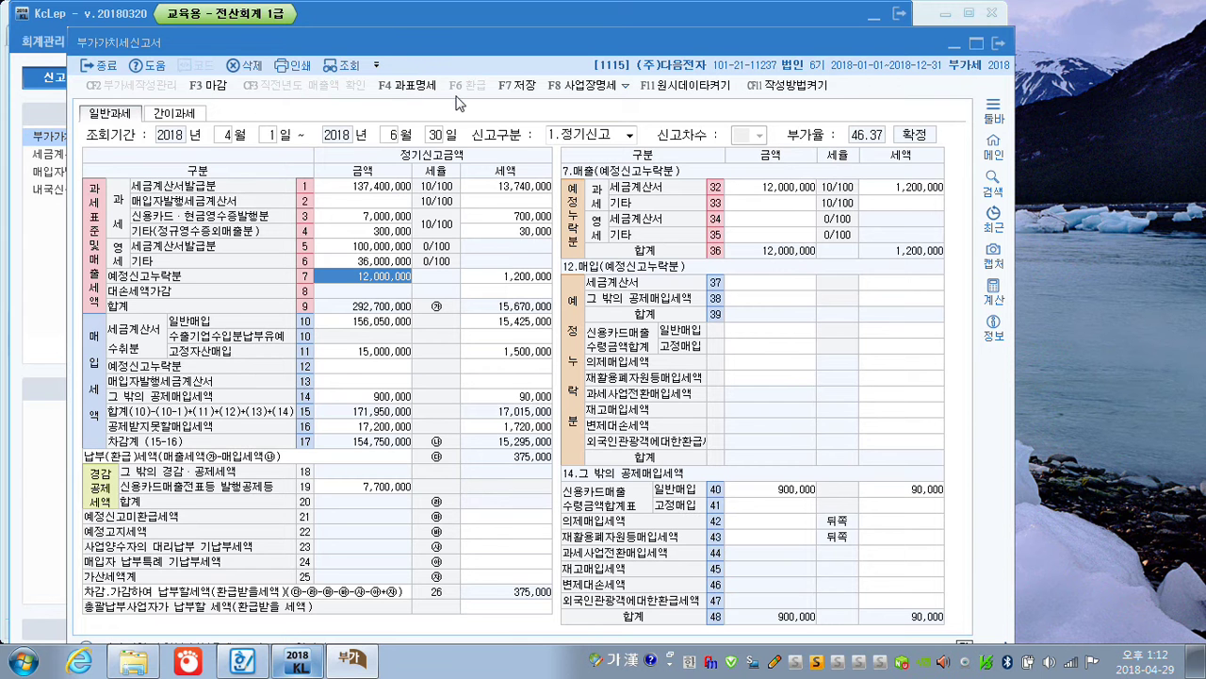
Circle the 과표명세 command, clear the mark, and open the 과세표준명세 details
{"action": "key", "text": "F12"}
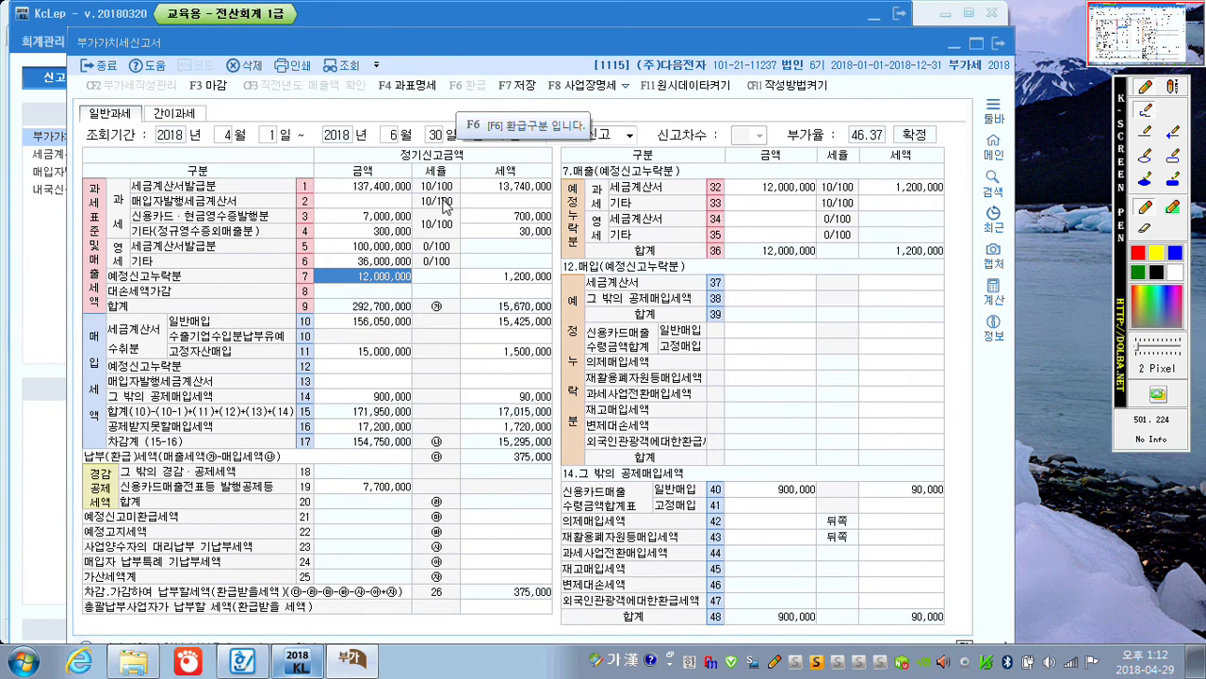
{"action": "mouse_move", "coordinate": [406, 120]}
{"action": "left_mouse_down"}
{"action": "mouse_move", "coordinate": [363, 111]}
{"action": "mouse_move", "coordinate": [447, 115]}
{"action": "mouse_move", "coordinate": [388, 117]}
{"action": "left_mouse_up"}
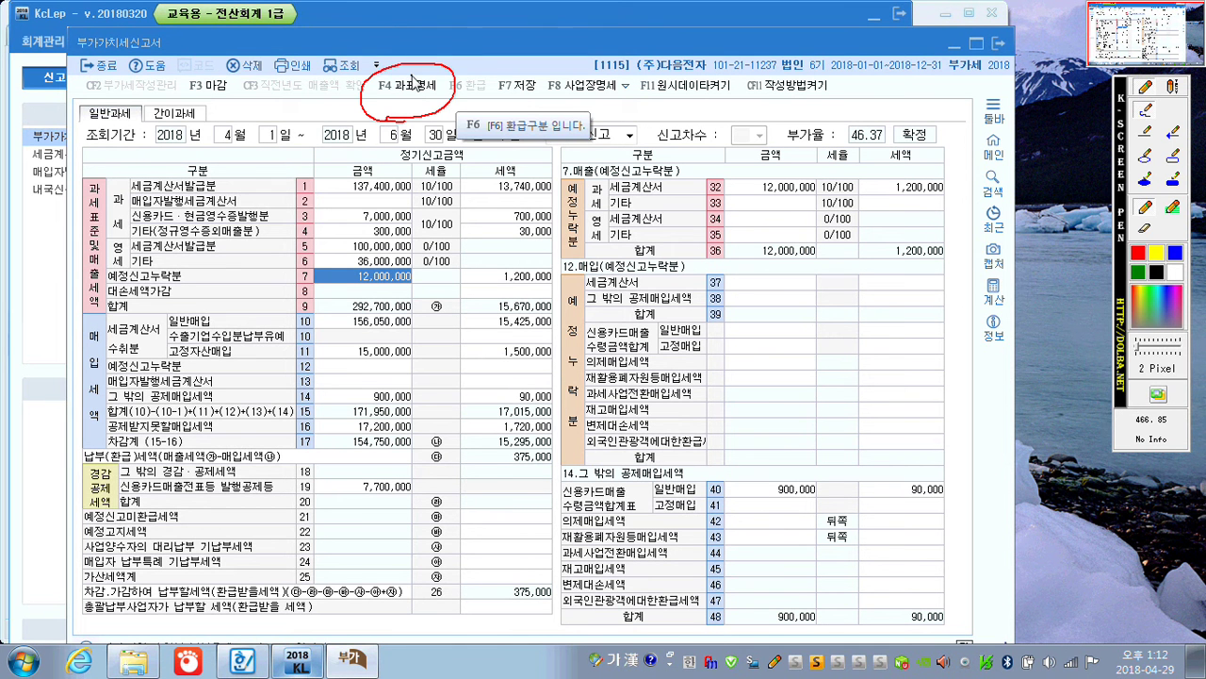
{"action": "key", "text": "F12"}
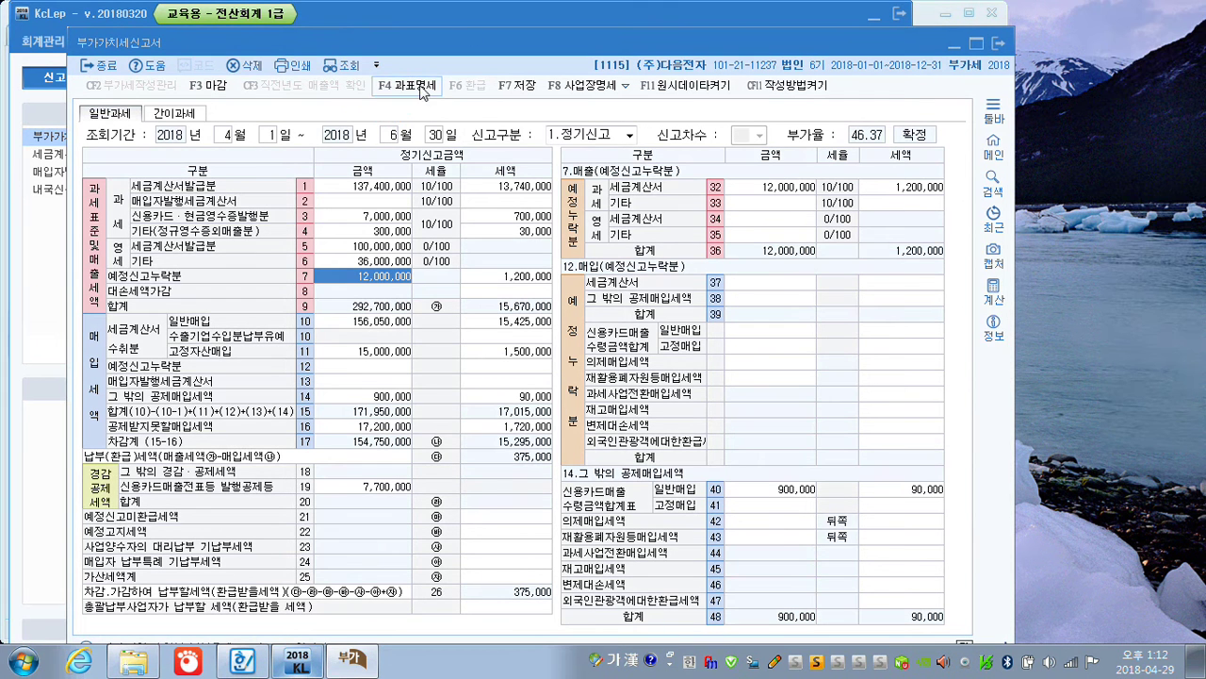
{"action": "left_click", "coordinate": [421, 86]}
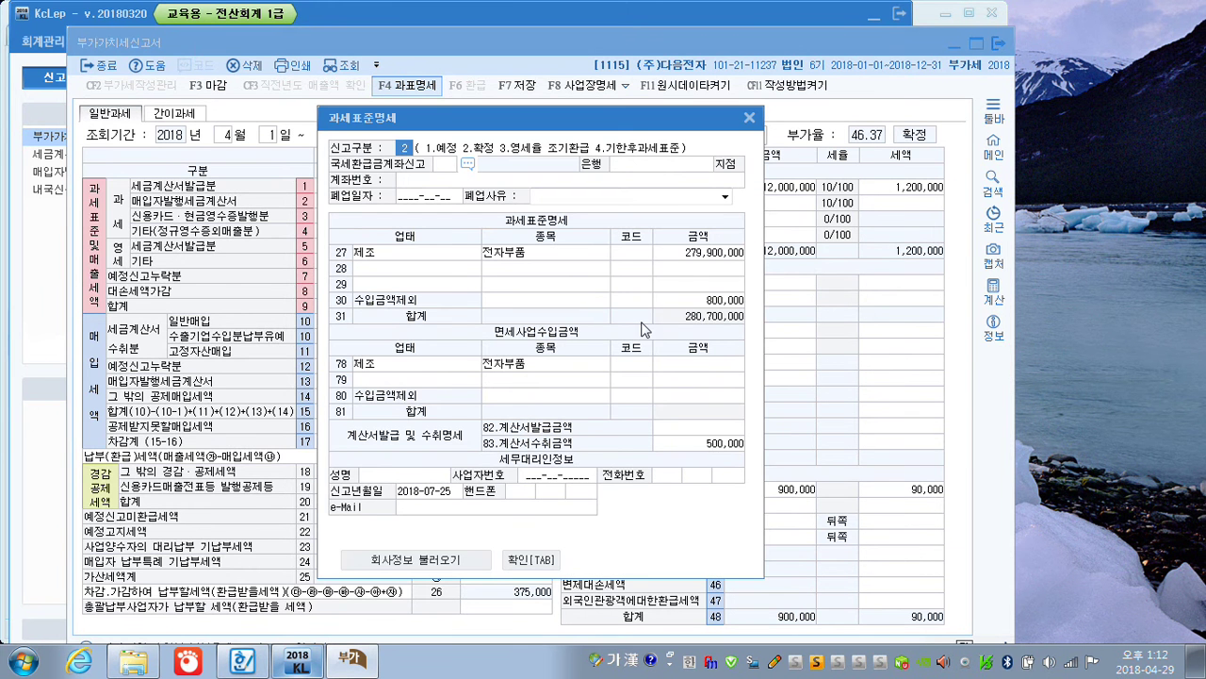
Circle the 수입금액제외 row 30 and its amount, annotate them with 주된영업 매출액, 고정자산 매각 and 간주공급, and close the details
{"action": "left_click", "coordinate": [675, 299]}
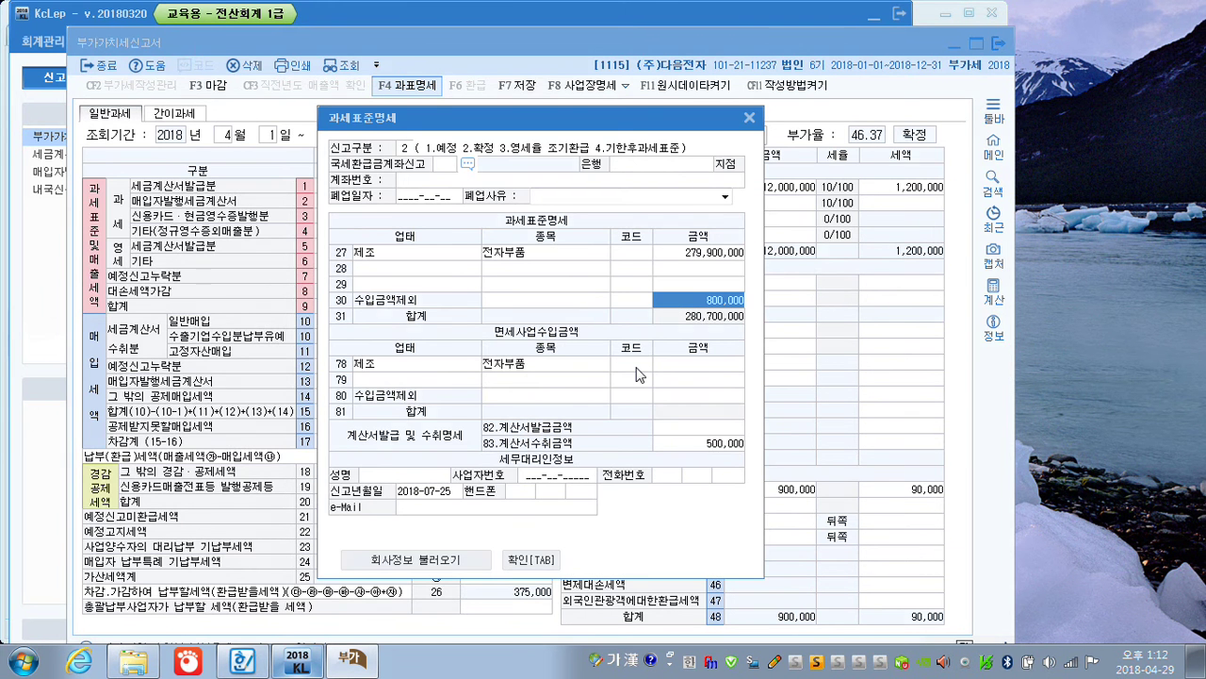
{"action": "key", "text": "F12"}
{"action": "mouse_move", "coordinate": [421, 304]}
{"action": "left_mouse_down"}
{"action": "mouse_move", "coordinate": [400, 314]}
{"action": "mouse_move", "coordinate": [375, 285]}
{"action": "mouse_move", "coordinate": [418, 294]}
{"action": "left_mouse_up"}
{"action": "mouse_move", "coordinate": [732, 313]}
{"action": "left_mouse_down"}
{"action": "mouse_move", "coordinate": [744, 283]}
{"action": "mouse_move", "coordinate": [733, 311]}
{"action": "left_mouse_up"}
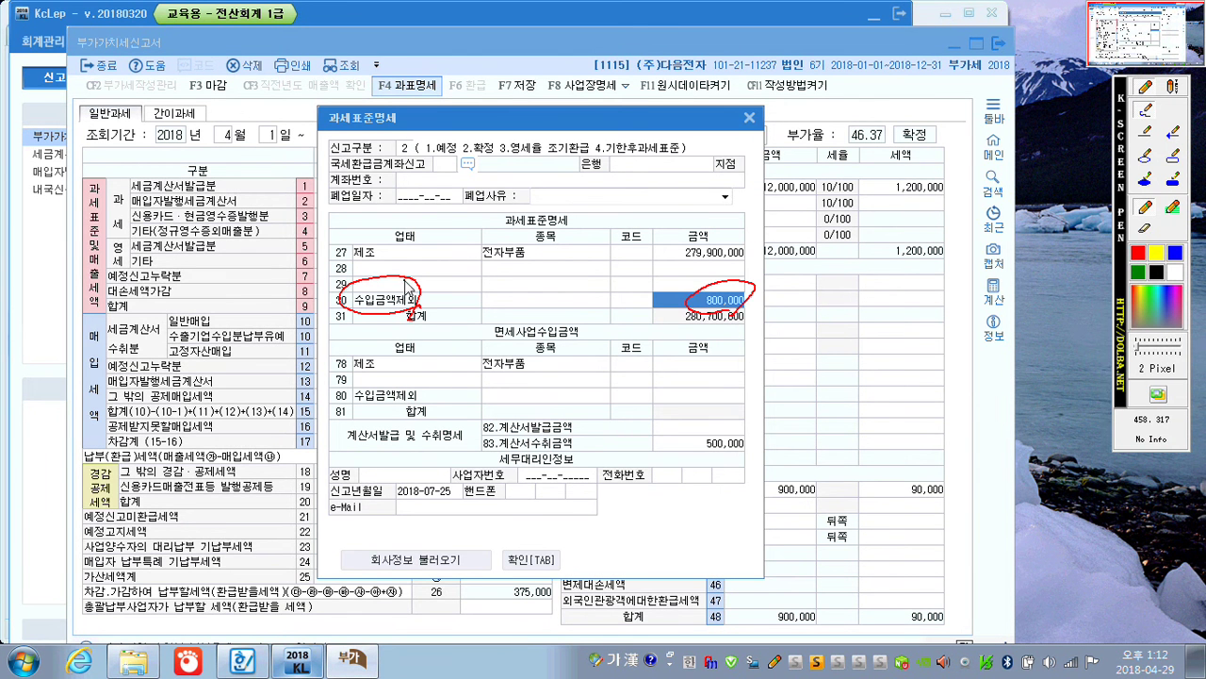
{"action": "mouse_move", "coordinate": [387, 291]}
{"action": "left_mouse_down"}
{"action": "mouse_move", "coordinate": [439, 262]}
{"action": "mouse_move", "coordinate": [456, 283]}
{"action": "mouse_move", "coordinate": [534, 267]}
{"action": "mouse_move", "coordinate": [581, 273]}
{"action": "mouse_move", "coordinate": [621, 255]}
{"action": "left_mouse_up"}
{"action": "mouse_move", "coordinate": [412, 325]}
{"action": "left_mouse_down"}
{"action": "mouse_move", "coordinate": [394, 313]}
{"action": "mouse_move", "coordinate": [424, 284]}
{"action": "mouse_move", "coordinate": [461, 323]}
{"action": "mouse_move", "coordinate": [603, 288]}
{"action": "mouse_move", "coordinate": [593, 322]}
{"action": "mouse_move", "coordinate": [575, 325]}
{"action": "mouse_move", "coordinate": [591, 330]}
{"action": "mouse_move", "coordinate": [629, 314]}
{"action": "mouse_move", "coordinate": [660, 320]}
{"action": "mouse_move", "coordinate": [638, 292]}
{"action": "mouse_move", "coordinate": [649, 321]}
{"action": "mouse_move", "coordinate": [677, 274]}
{"action": "mouse_move", "coordinate": [699, 285]}
{"action": "mouse_move", "coordinate": [689, 290]}
{"action": "left_mouse_up"}
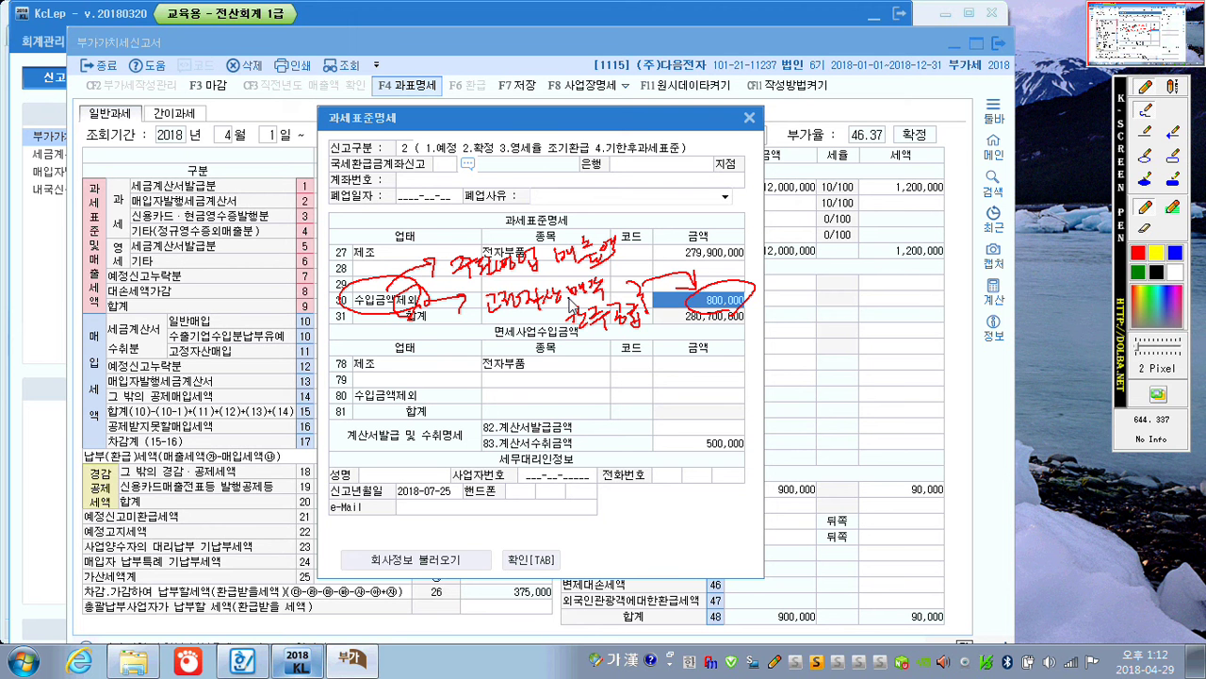
{"action": "key", "text": "Escape"}
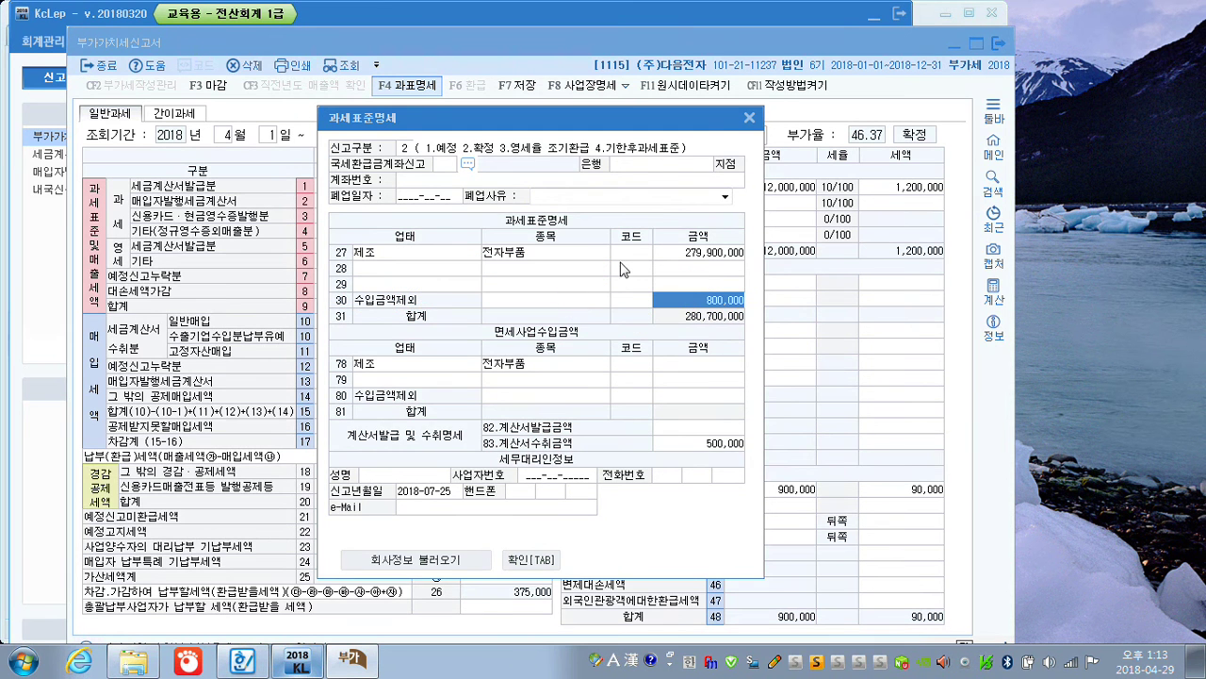
{"action": "left_click", "coordinate": [749, 117]}
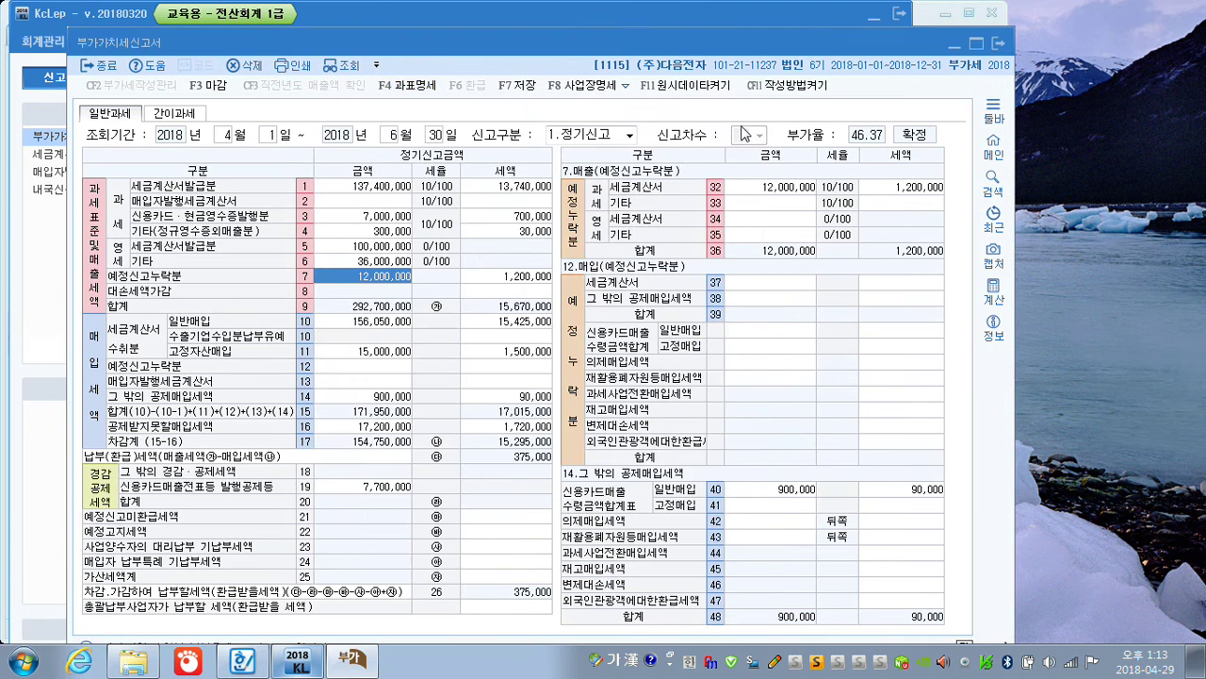
Close the 부가가치세신고서 and go to question 5 of 실습예제 11 in the Hangul textbook document
{"action": "left_click", "coordinate": [1000, 49]}
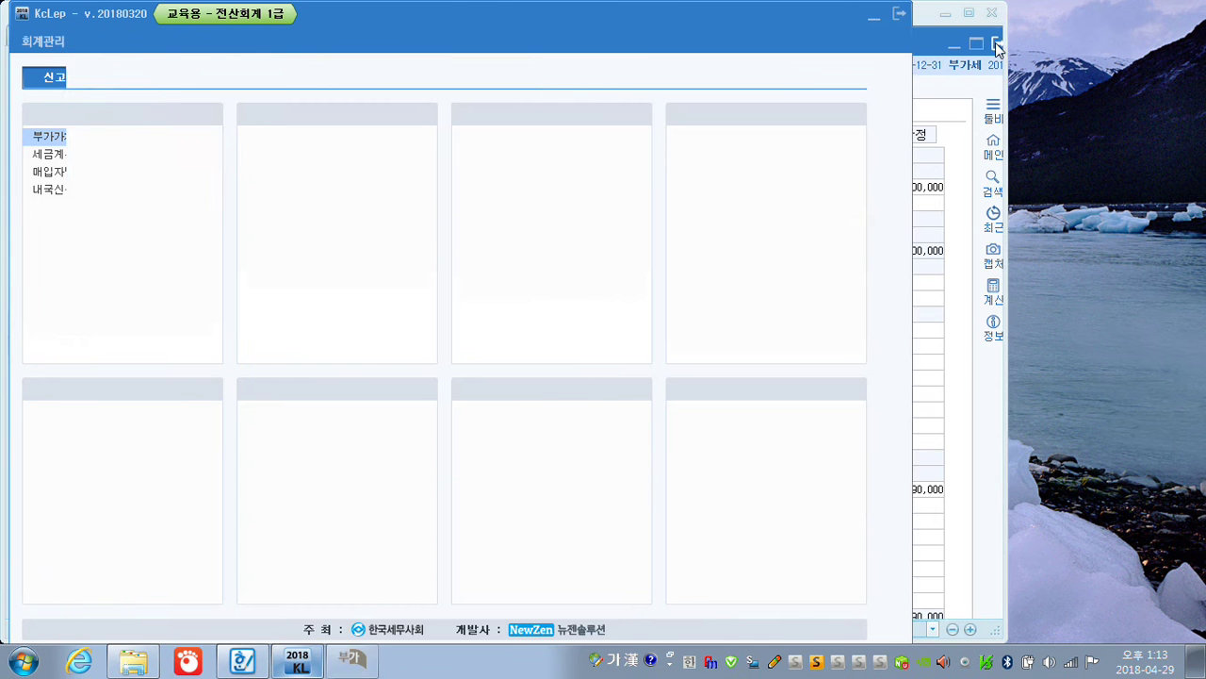
{"action": "left_click", "coordinate": [242, 661]}
{"action": "scroll", "coordinate": [469, 460], "scroll_direction": "down", "scroll_amount": 20}
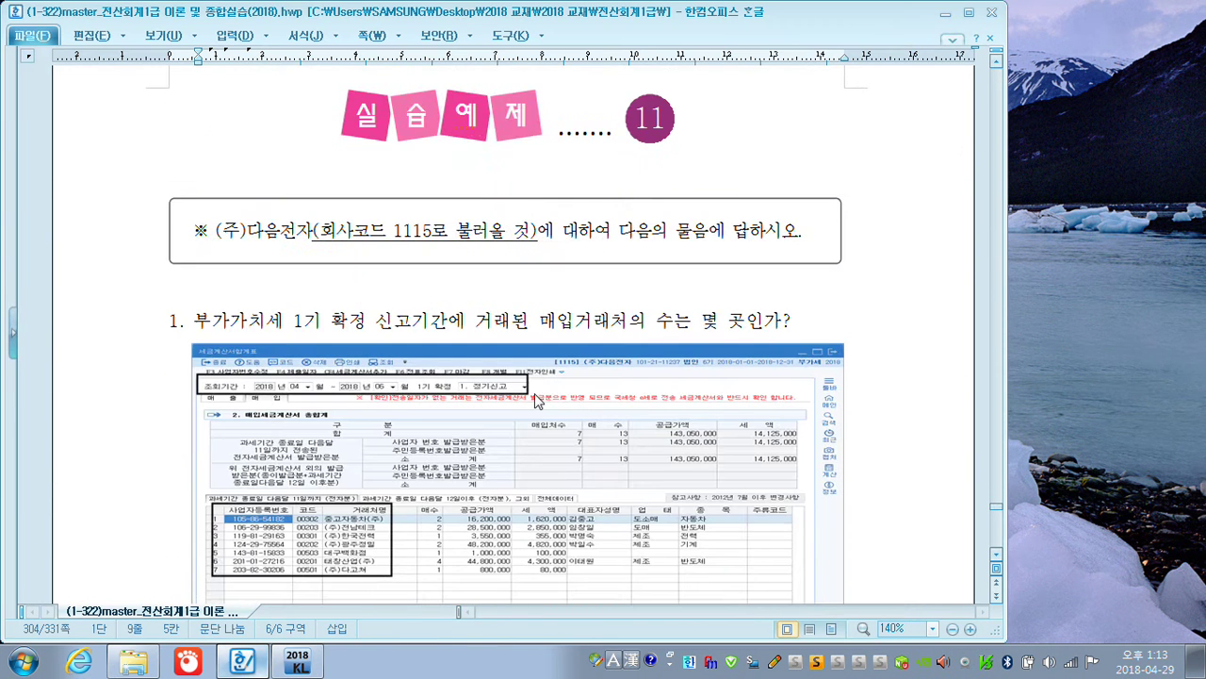
{"action": "scroll", "coordinate": [533, 394], "scroll_direction": "down", "scroll_amount": 20}
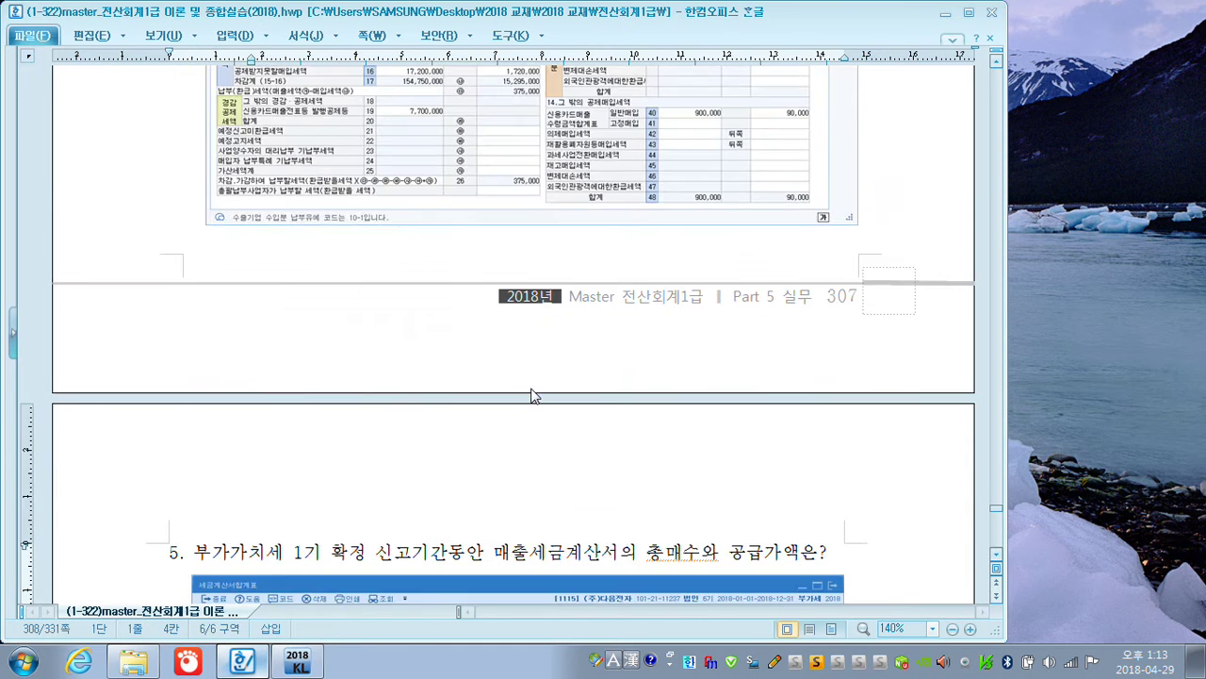
Go past question 5 to Section 1, 비유동자산의 등록, in the Hangul textbook document
{"action": "key", "text": "Page_Down"}
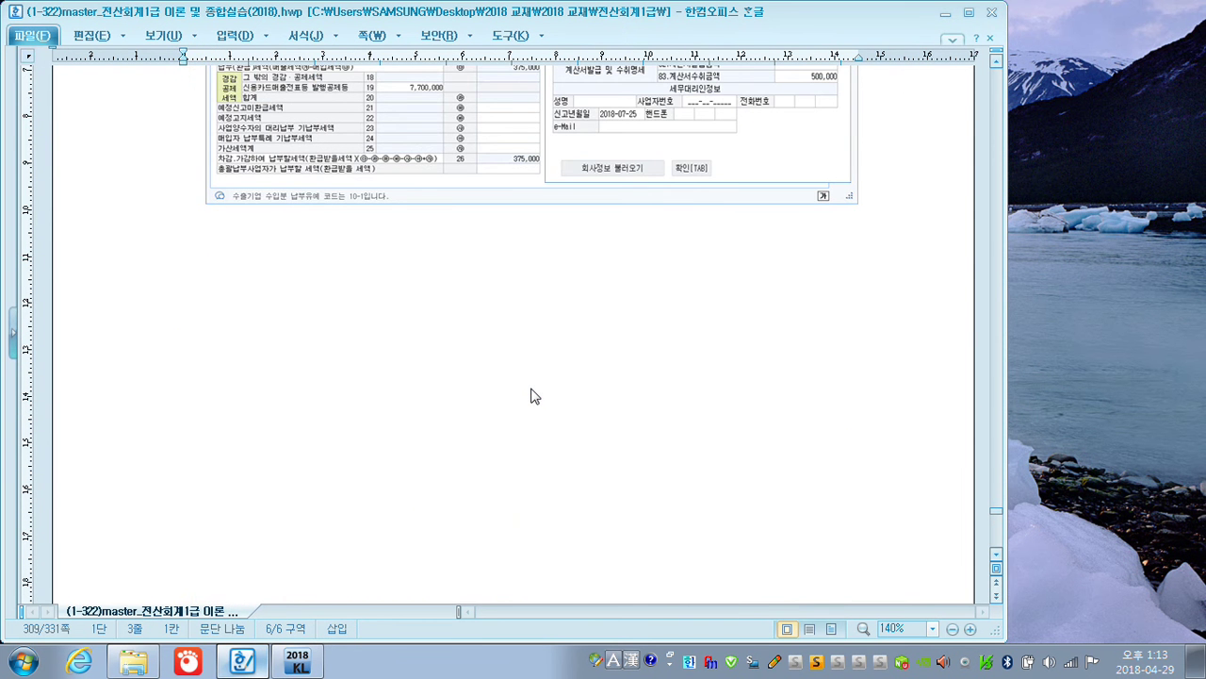
{"action": "key", "text": "Page_Down"}
{"action": "key", "text": "Page_Down"}
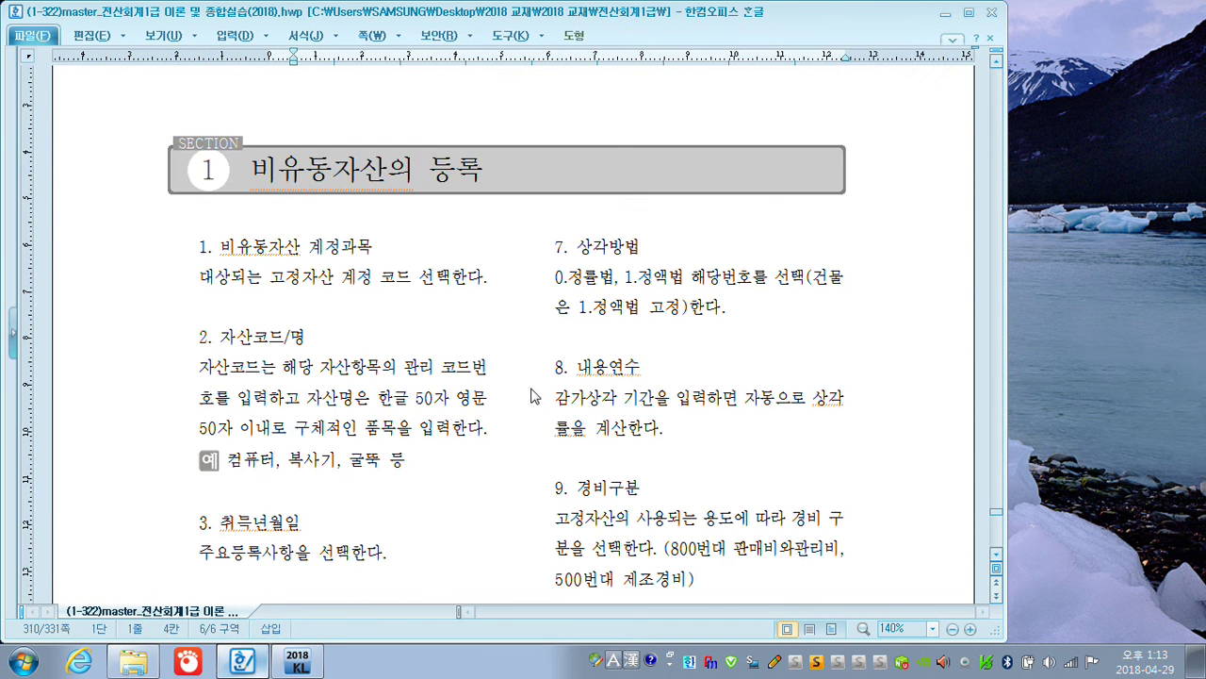
{"action": "scroll", "coordinate": [504, 335], "scroll_direction": "up", "scroll_amount": 1}
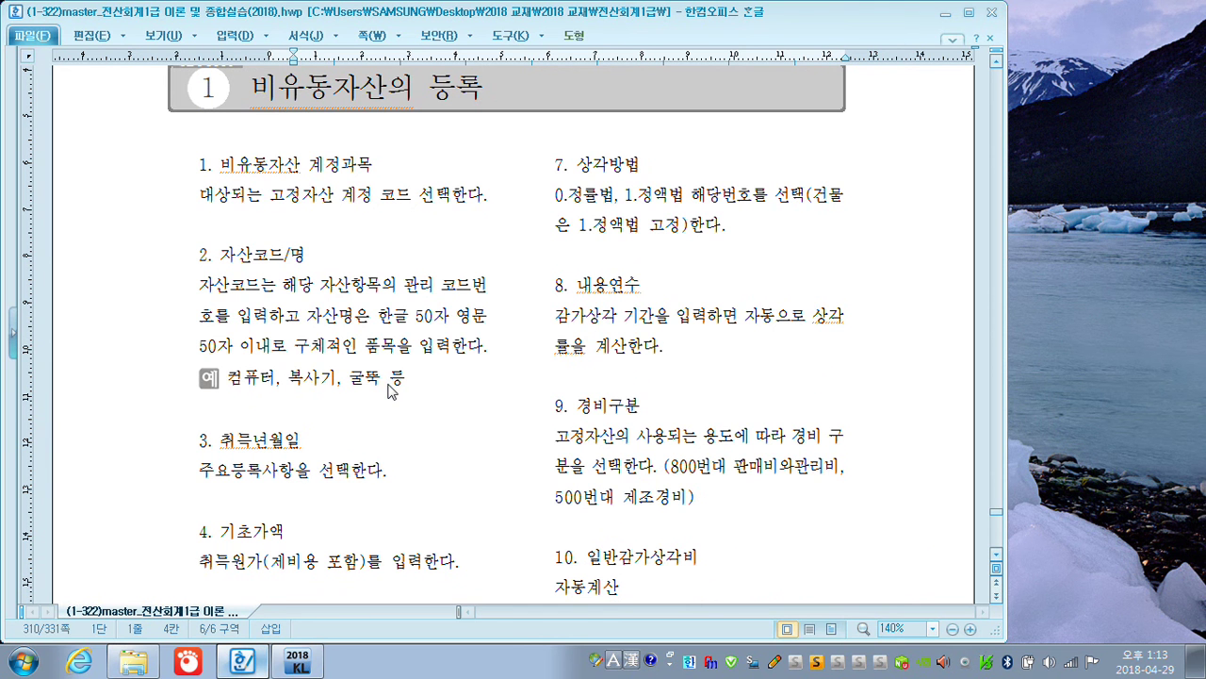
Switch to KcLep, show the 회계관리 module, circle the 고정자산및감가상각 group, and clear the pen mark
{"action": "left_click", "coordinate": [297, 663]}
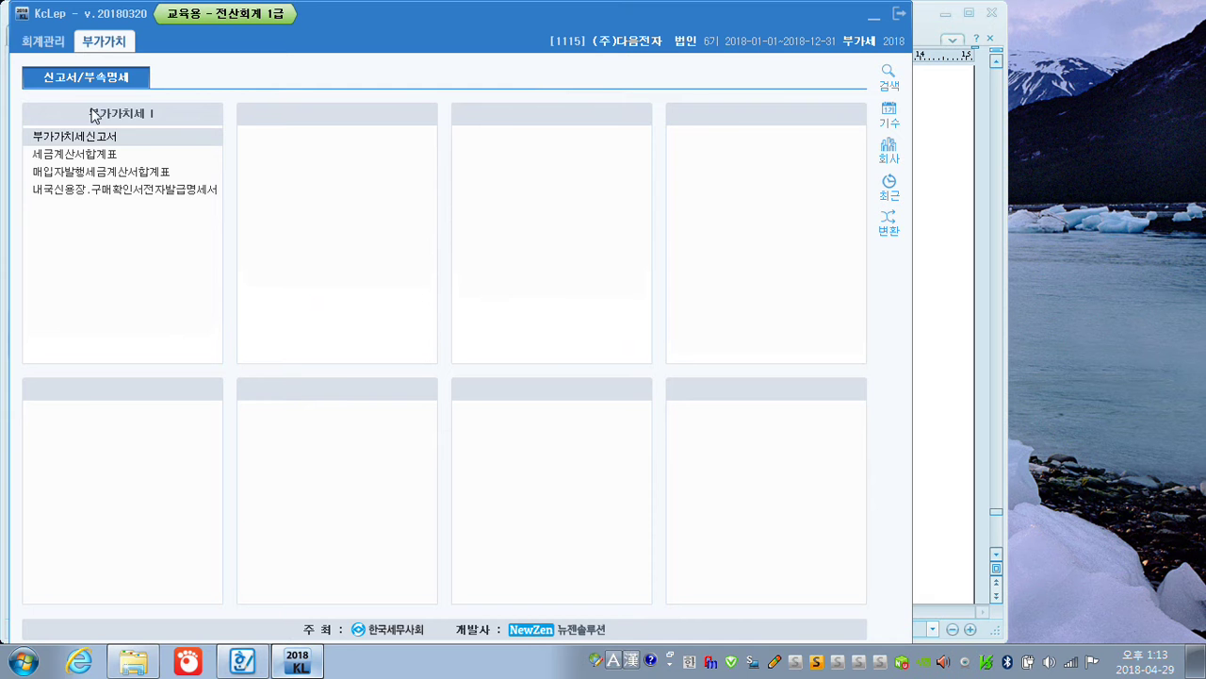
{"action": "left_click", "coordinate": [43, 43]}
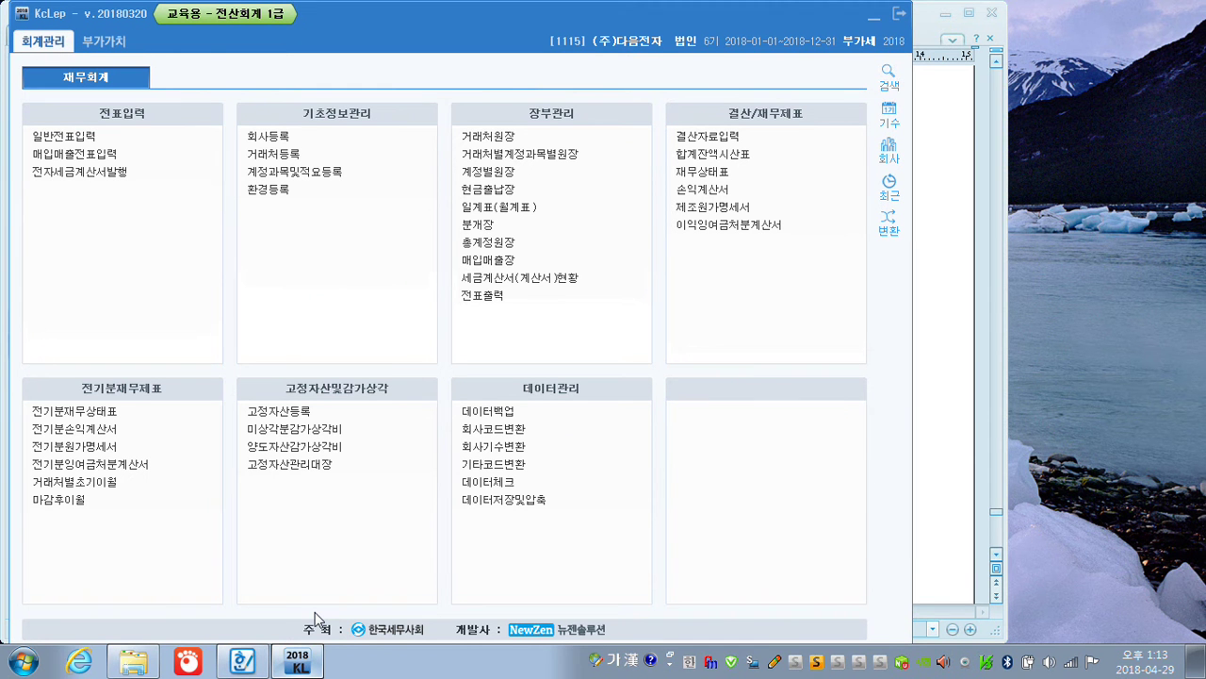
{"action": "key", "text": "F9"}
{"action": "mouse_move", "coordinate": [351, 483]}
{"action": "left_mouse_down"}
{"action": "mouse_move", "coordinate": [253, 436]}
{"action": "mouse_move", "coordinate": [396, 405]}
{"action": "mouse_move", "coordinate": [328, 490]}
{"action": "left_mouse_up"}
{"action": "mouse_move", "coordinate": [256, 420]}
{"action": "left_mouse_down"}
{"action": "mouse_move", "coordinate": [243, 407]}
{"action": "mouse_move", "coordinate": [285, 356]}
{"action": "left_mouse_up"}
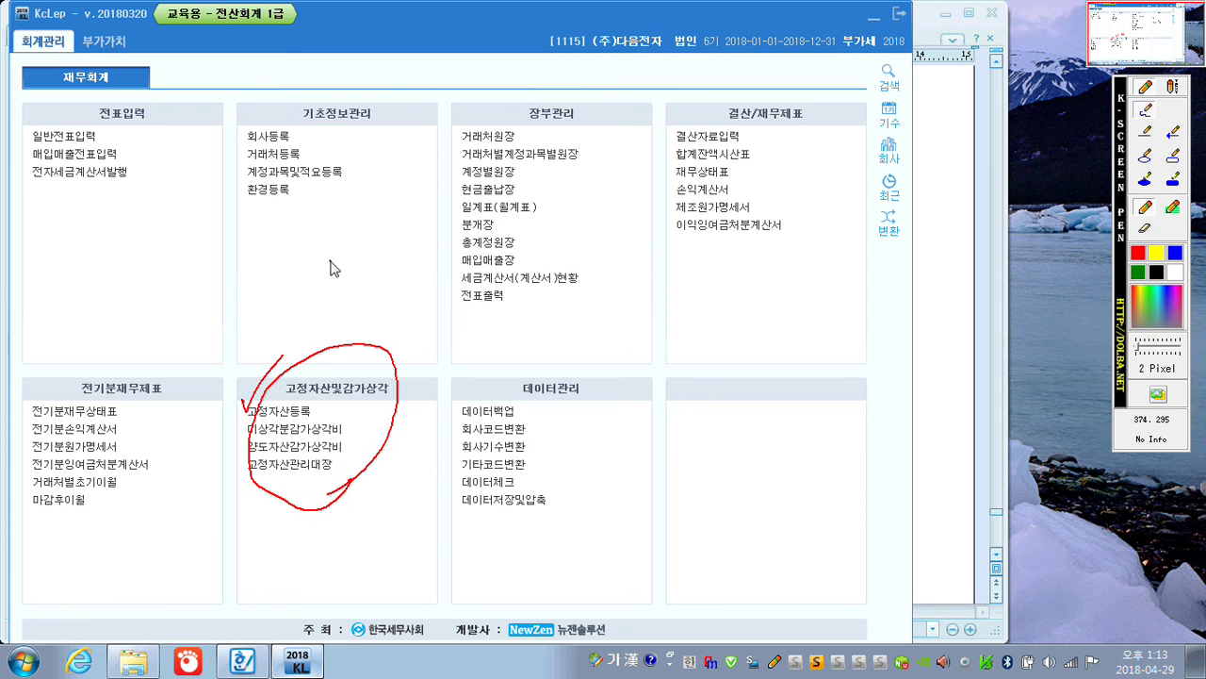
{"action": "key", "text": "F9"}
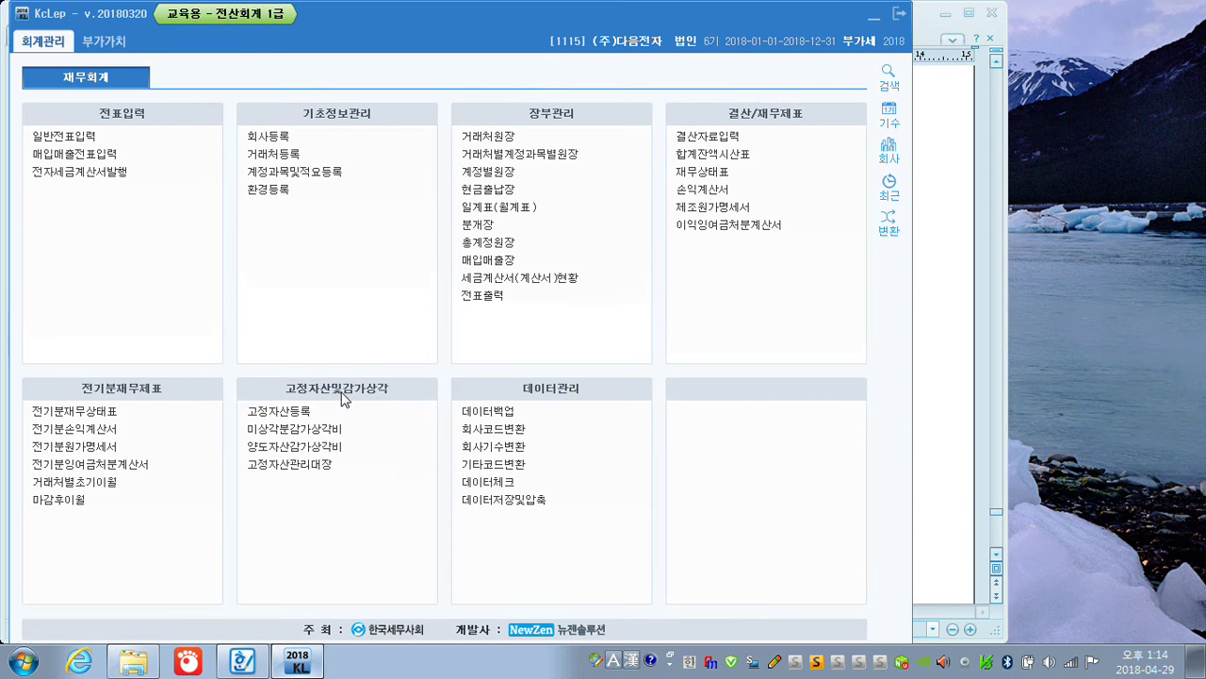
Open 고정자산등록 and set the asset account to 0206 기계장치
{"action": "left_click", "coordinate": [287, 415]}
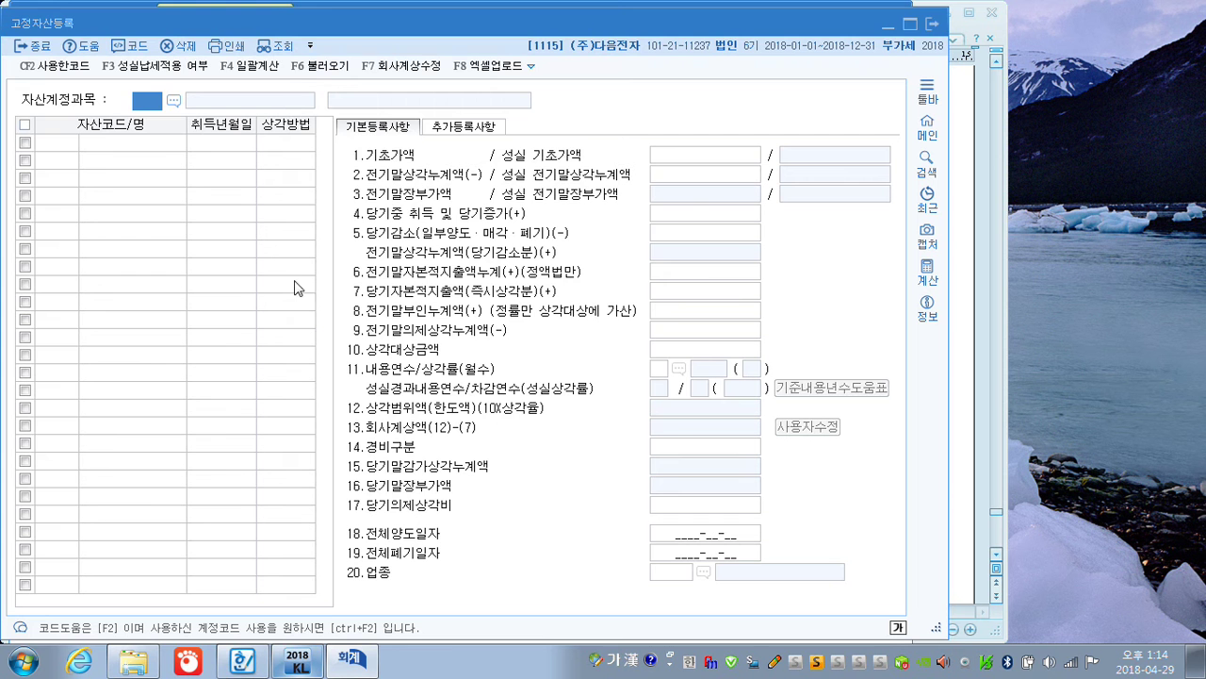
{"action": "left_click", "coordinate": [174, 101]}
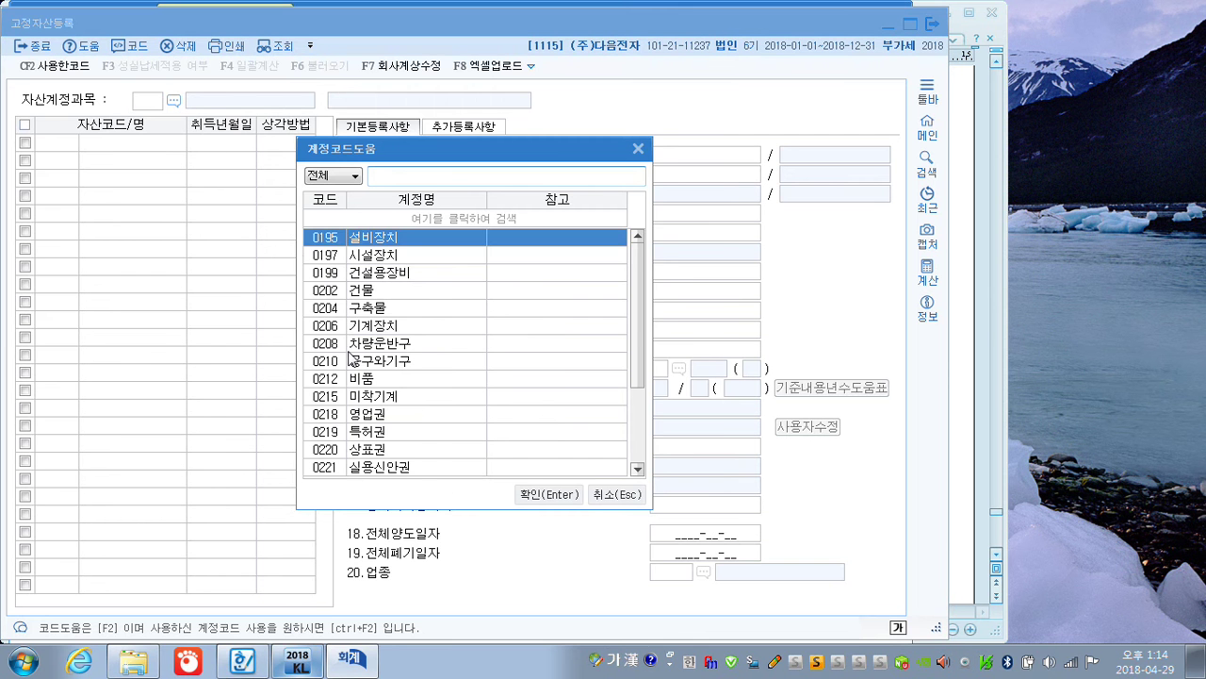
{"action": "left_click", "coordinate": [367, 330]}
{"action": "left_click", "coordinate": [550, 494]}
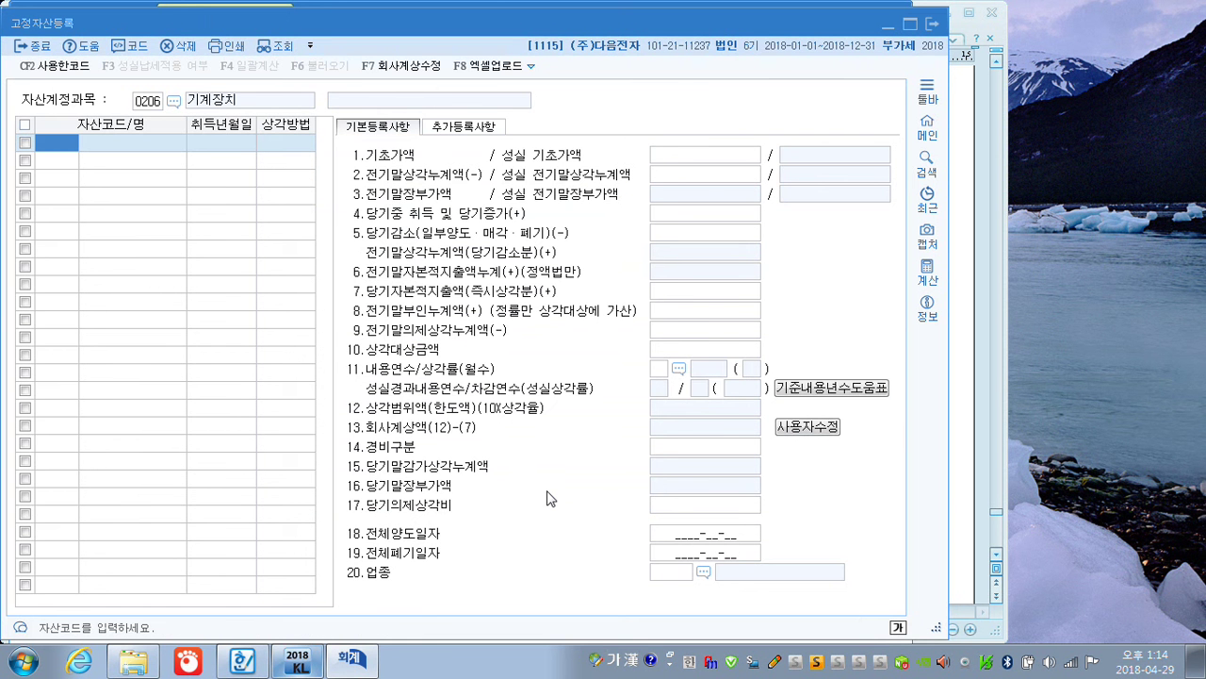
Enter asset 000001 named 운반기 with the acquisition date 2014-07-15
{"action": "type", "text": "000001"}
{"action": "key", "text": "Return"}
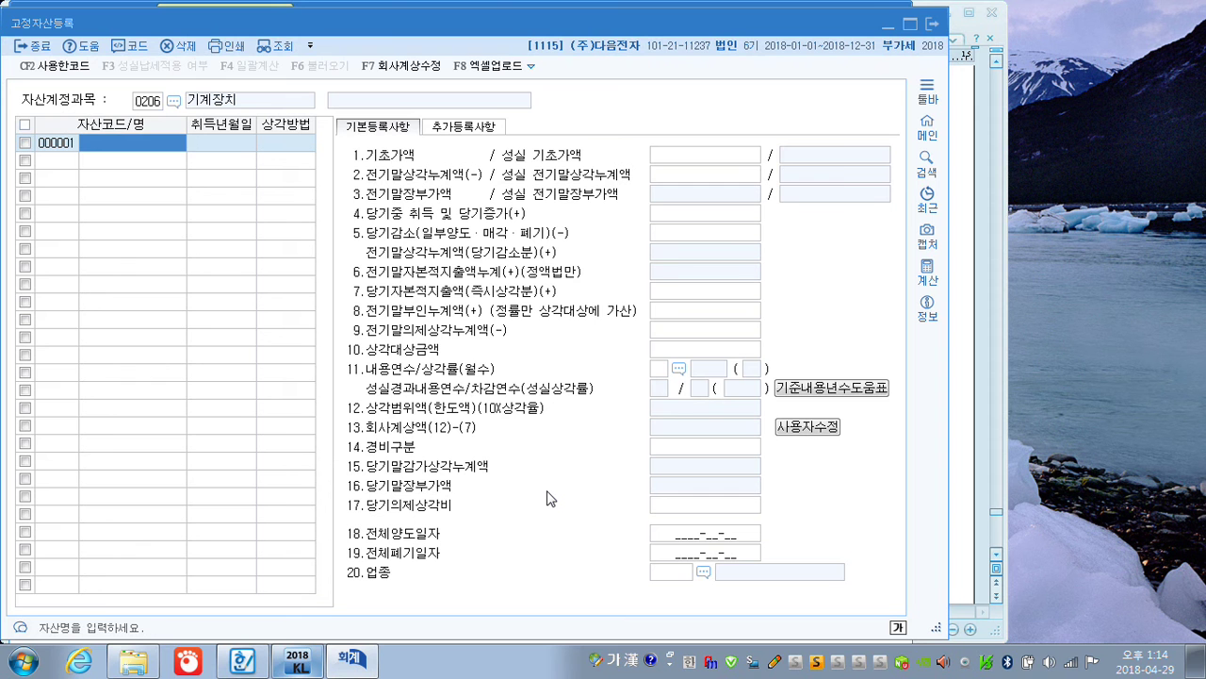
{"action": "type", "text": "우ㅂㄱ"}
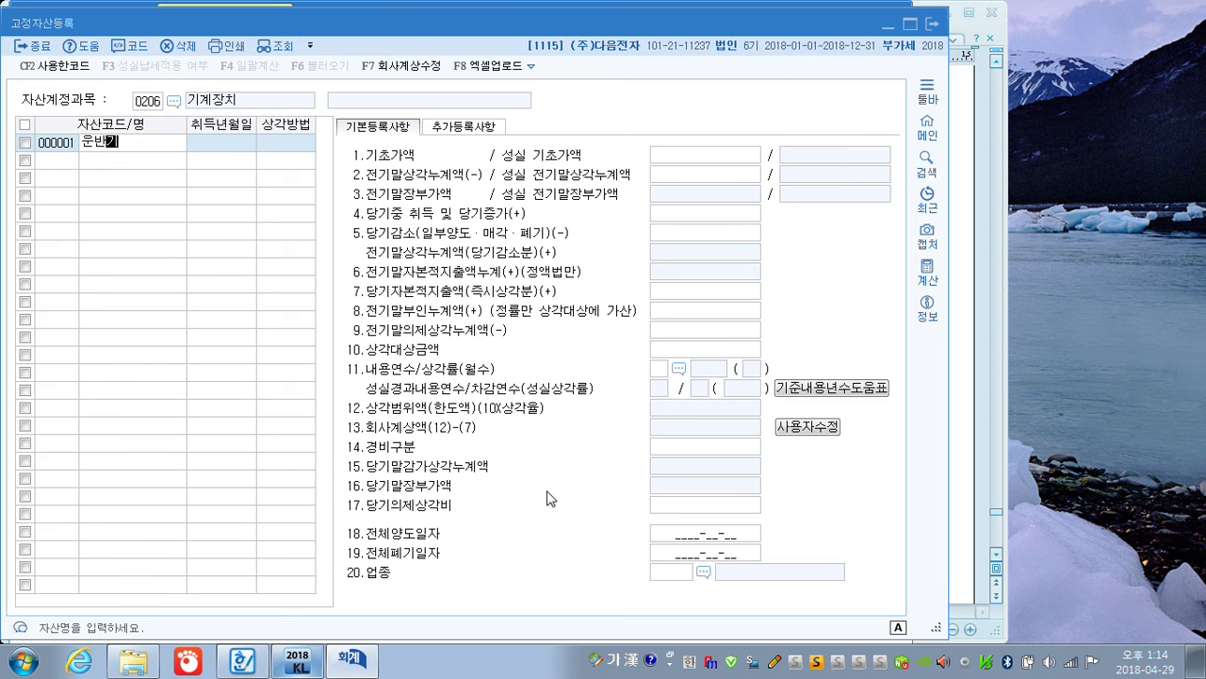
{"action": "key", "text": "Return"}
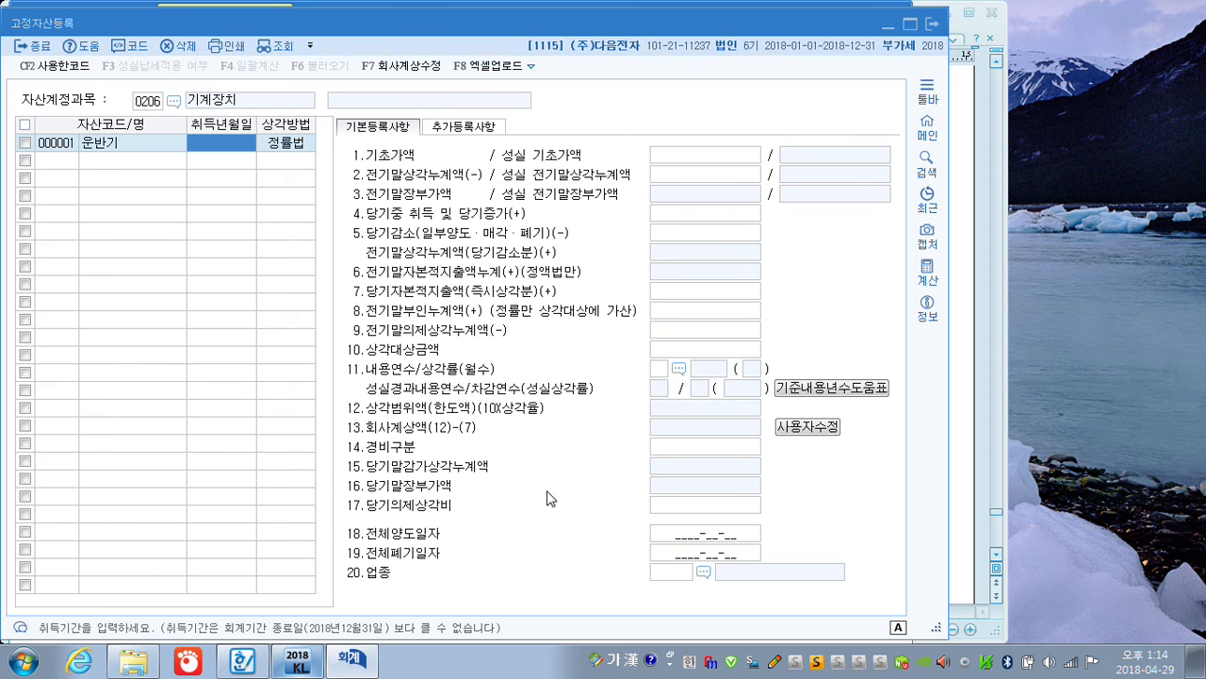
{"action": "type", "text": "2014-07-15"}
{"action": "key", "text": "Return"}
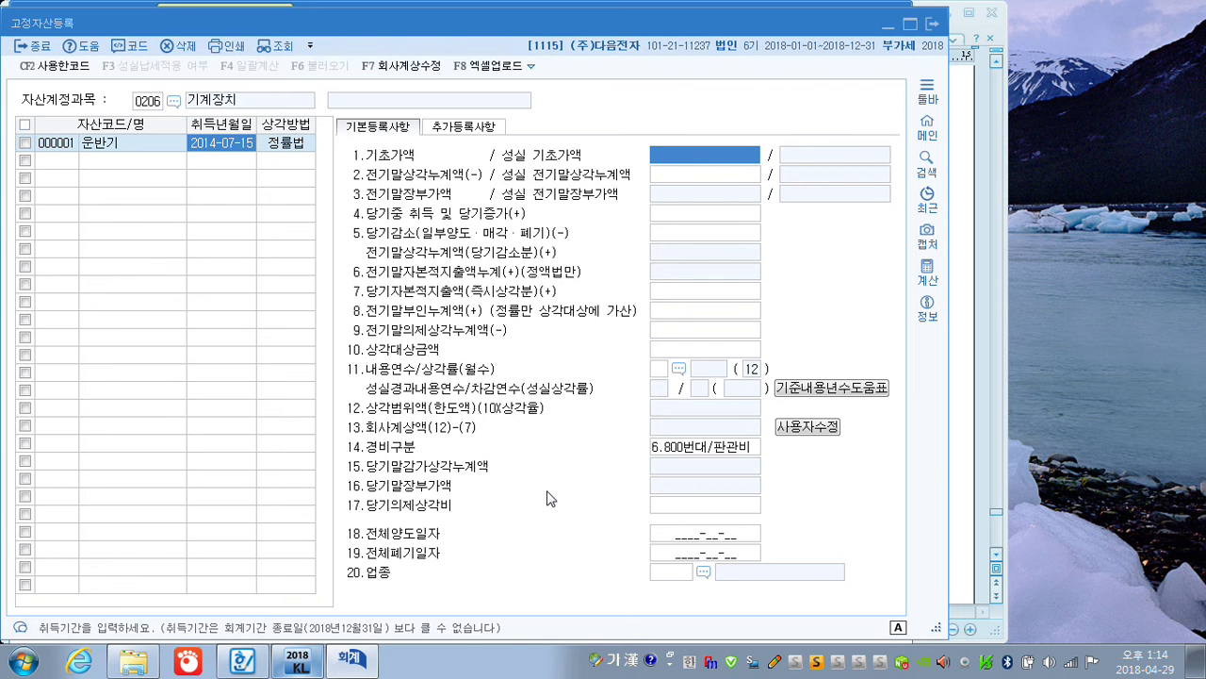
Circle 정률법 in the asset's row with the screen pen and put a check mark above the 상각방법 heading
{"action": "key", "text": "F12"}
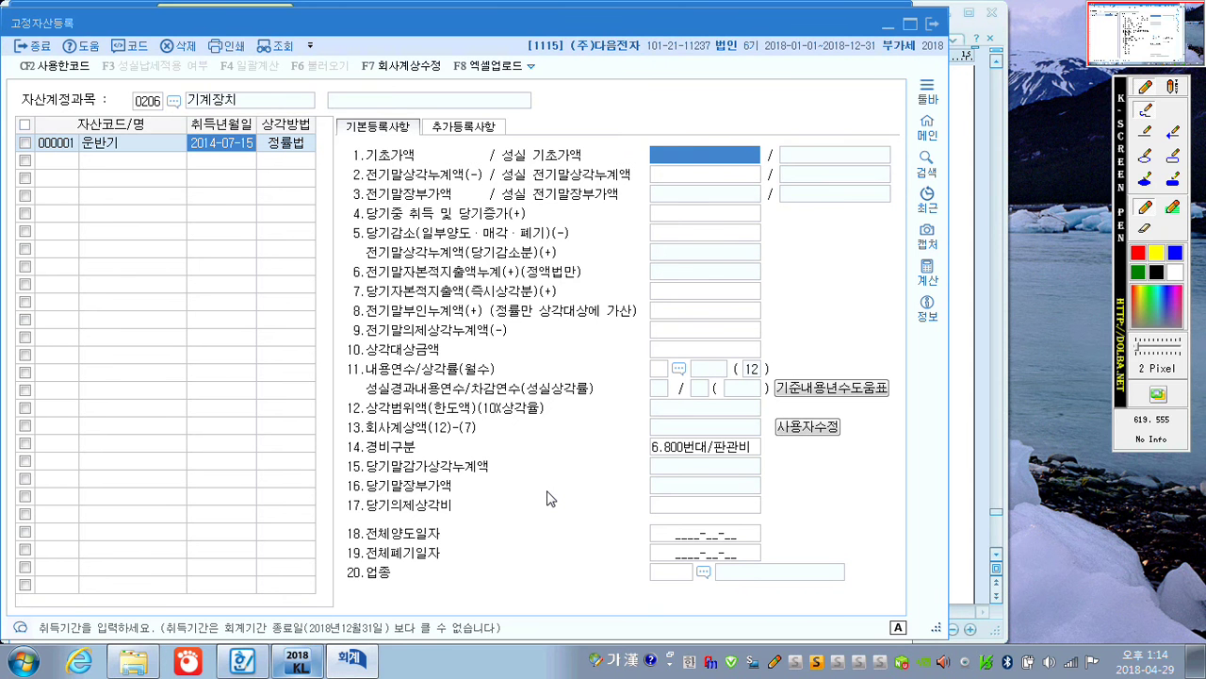
{"action": "mouse_move", "coordinate": [315, 148]}
{"action": "left_mouse_down"}
{"action": "mouse_move", "coordinate": [277, 156]}
{"action": "mouse_move", "coordinate": [311, 141]}
{"action": "left_mouse_up"}
{"action": "mouse_move", "coordinate": [299, 100]}
{"action": "left_mouse_down"}
{"action": "mouse_move", "coordinate": [305, 111]}
{"action": "mouse_move", "coordinate": [326, 91]}
{"action": "left_mouse_up"}
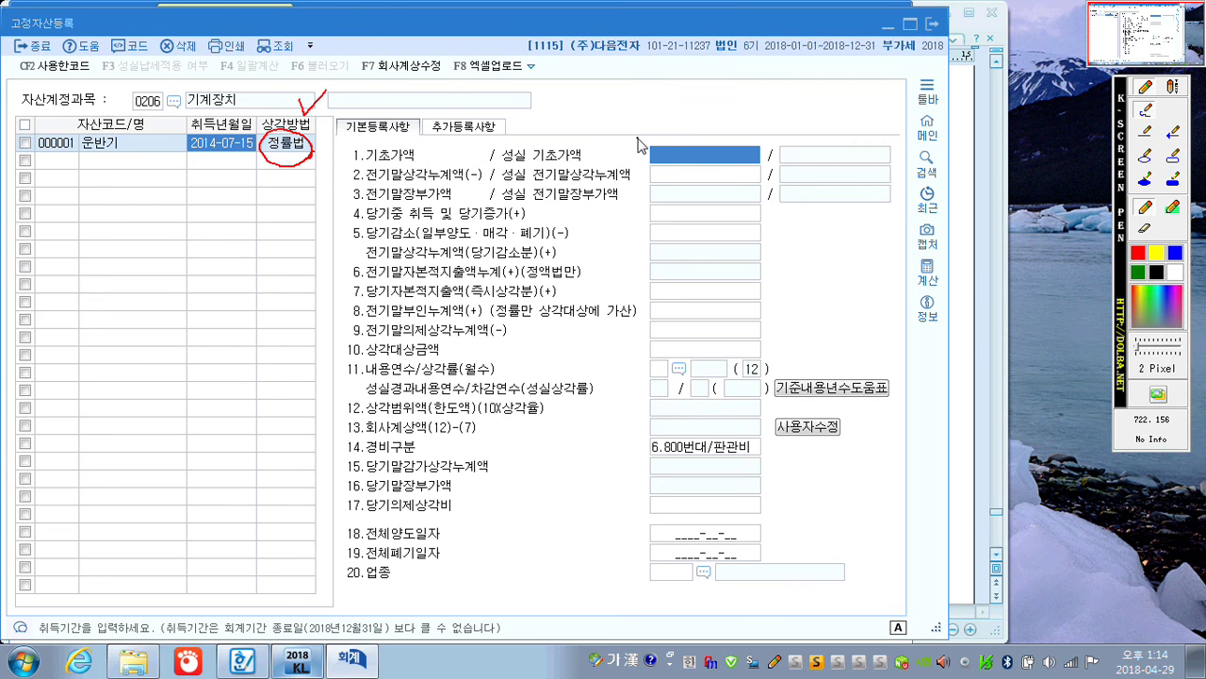
Annotate 기초가액 with 전기이월분: 취득가액, box 당기중 취득, cross out rows 1 to 3, and clear the pen marks
{"action": "mouse_move", "coordinate": [674, 126]}
{"action": "left_mouse_down"}
{"action": "mouse_move", "coordinate": [670, 148]}
{"action": "mouse_move", "coordinate": [673, 115]}
{"action": "mouse_move", "coordinate": [688, 120]}
{"action": "mouse_move", "coordinate": [707, 94]}
{"action": "mouse_move", "coordinate": [720, 105]}
{"action": "mouse_move", "coordinate": [767, 95]}
{"action": "mouse_move", "coordinate": [771, 109]}
{"action": "mouse_move", "coordinate": [816, 121]}
{"action": "mouse_move", "coordinate": [829, 92]}
{"action": "mouse_move", "coordinate": [845, 101]}
{"action": "mouse_move", "coordinate": [874, 85]}
{"action": "mouse_move", "coordinate": [883, 111]}
{"action": "left_mouse_up"}
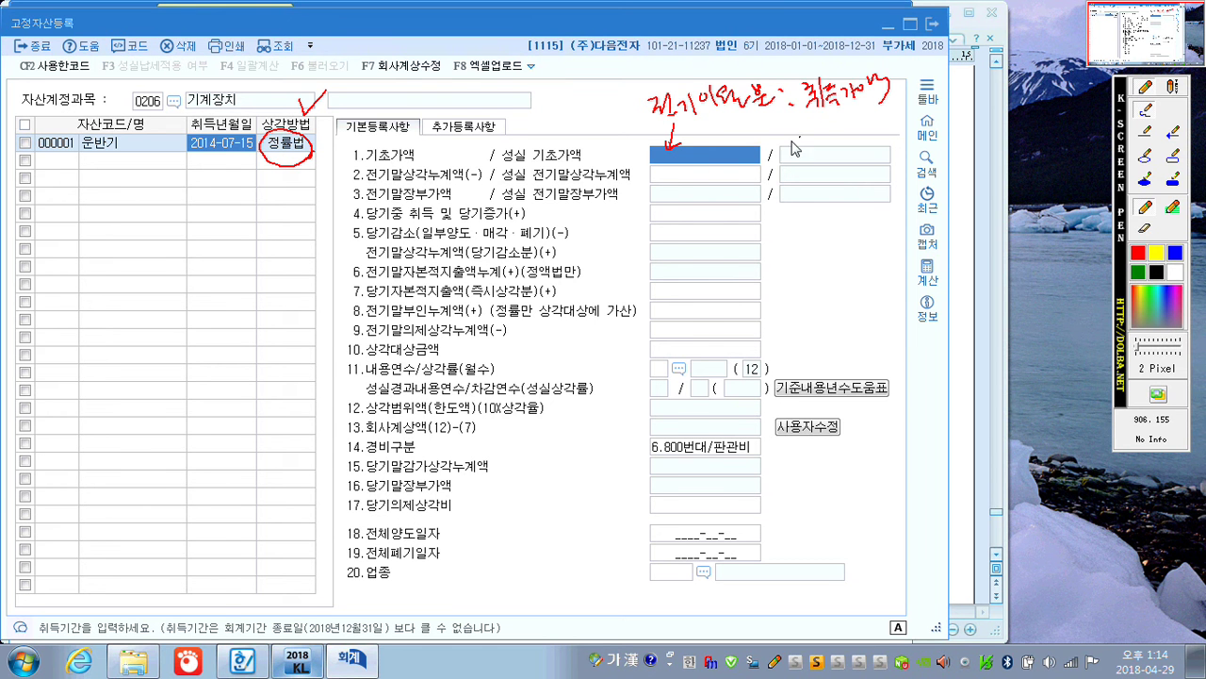
{"action": "left_click", "coordinate": [654, 173]}
{"action": "mouse_move", "coordinate": [272, 239]}
{"action": "left_mouse_down"}
{"action": "mouse_move", "coordinate": [343, 210]}
{"action": "mouse_move", "coordinate": [403, 234]}
{"action": "mouse_move", "coordinate": [441, 225]}
{"action": "mouse_move", "coordinate": [407, 201]}
{"action": "mouse_move", "coordinate": [361, 211]}
{"action": "left_mouse_up"}
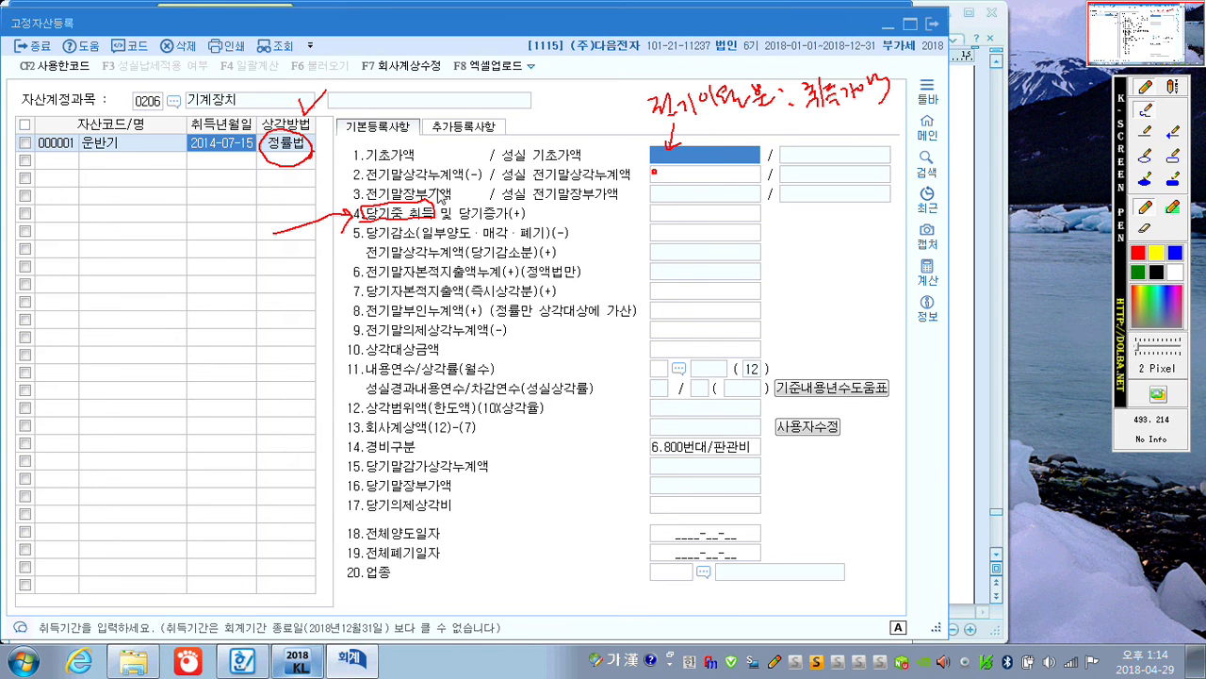
{"action": "mouse_move", "coordinate": [396, 152]}
{"action": "left_mouse_down"}
{"action": "mouse_move", "coordinate": [387, 170]}
{"action": "mouse_move", "coordinate": [399, 187]}
{"action": "left_mouse_up"}
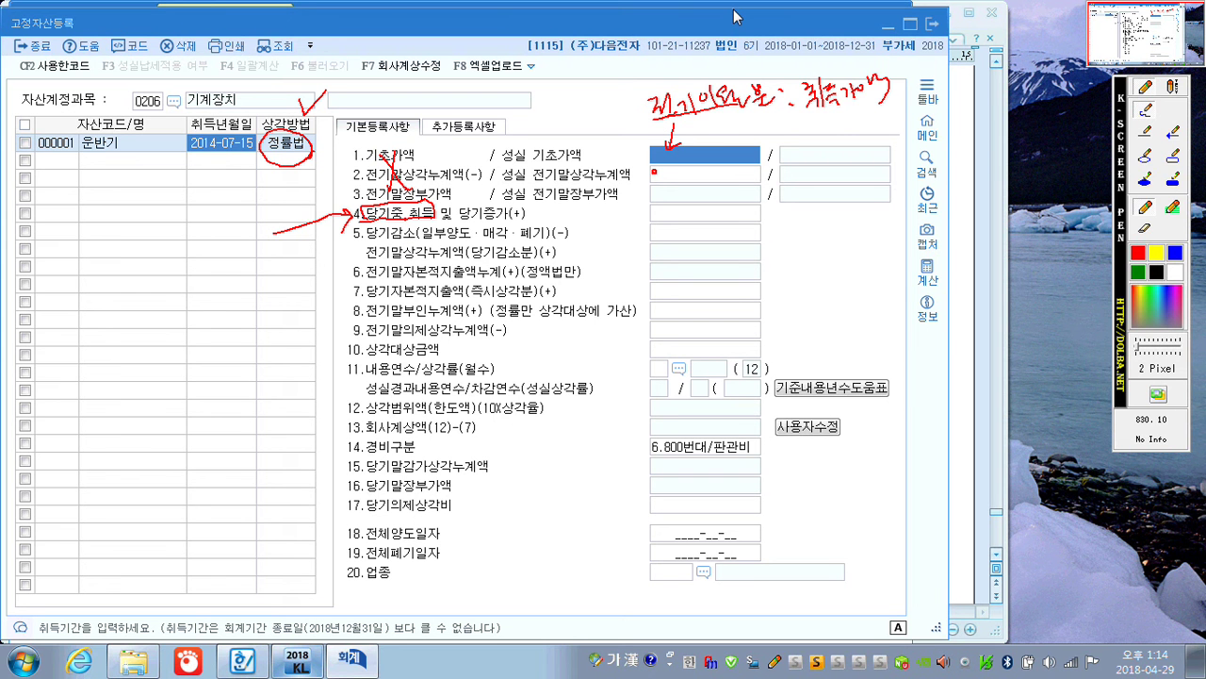
{"action": "key", "text": "Escape"}
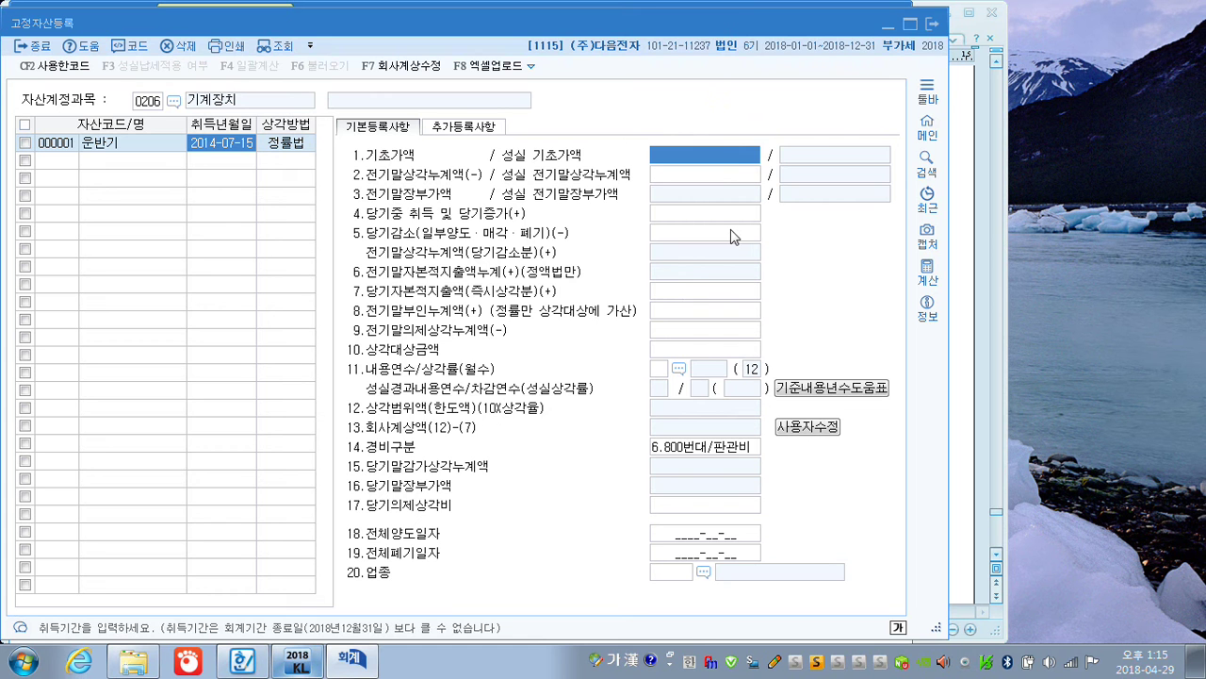
Set 운반기's 기초가액 to 25,000,000 and its 전기말상각누계액 to 11,200,000
{"action": "type", "text": "25000000"}
{"action": "key", "text": "Return"}
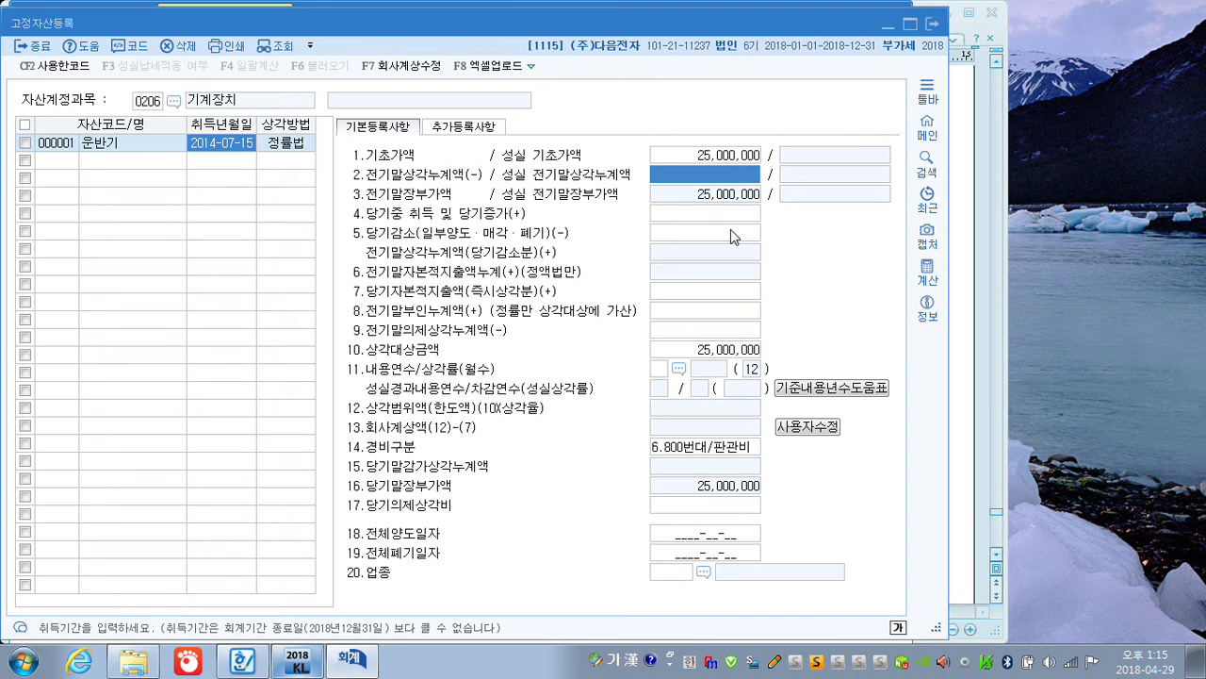
{"action": "type", "text": "11200000"}
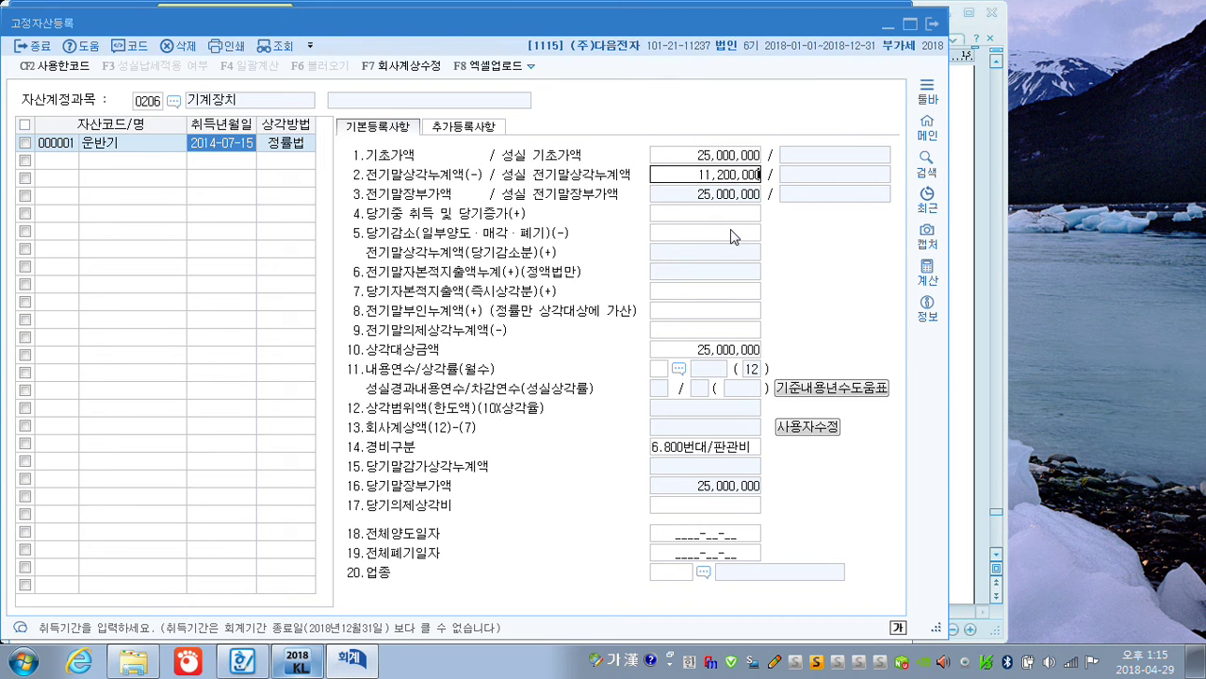
{"action": "key", "text": "Return"}
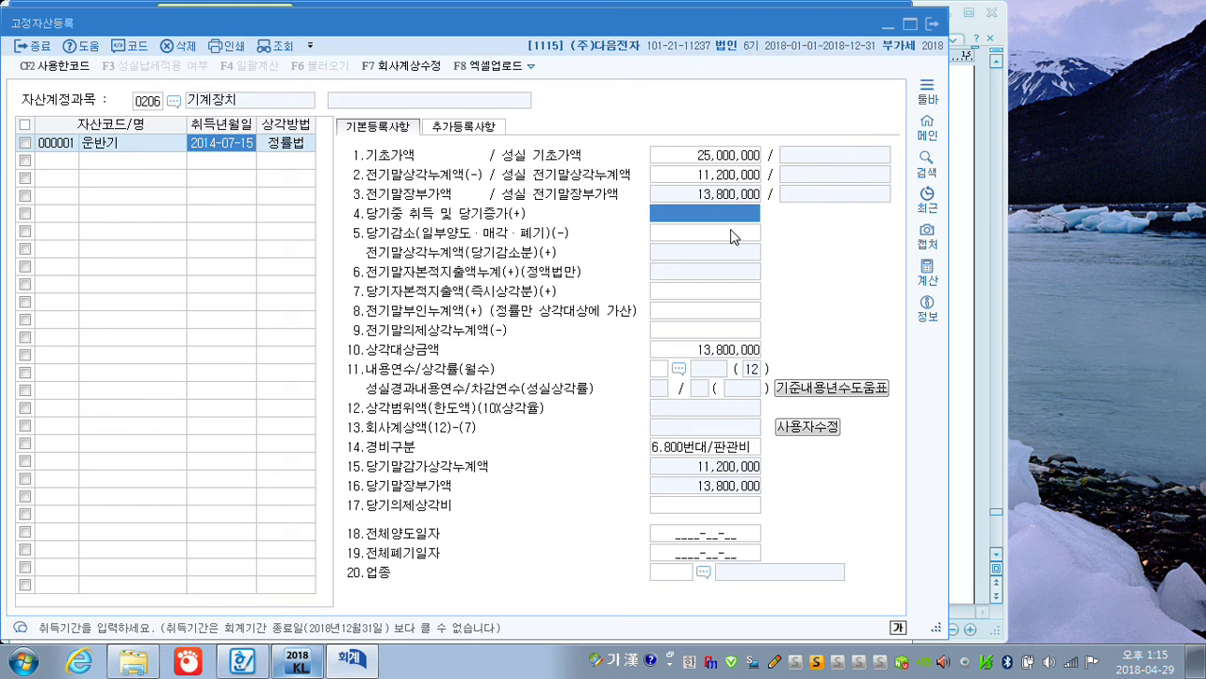
Set 운반기's 내용연수 to 5 and its 경비구분 to 1.500번대/제조
{"action": "key", "text": "Return"}
{"action": "key", "text": "Return"}
{"action": "key", "text": "Return"}
{"action": "key", "text": "Return"}
{"action": "key", "text": "Return"}
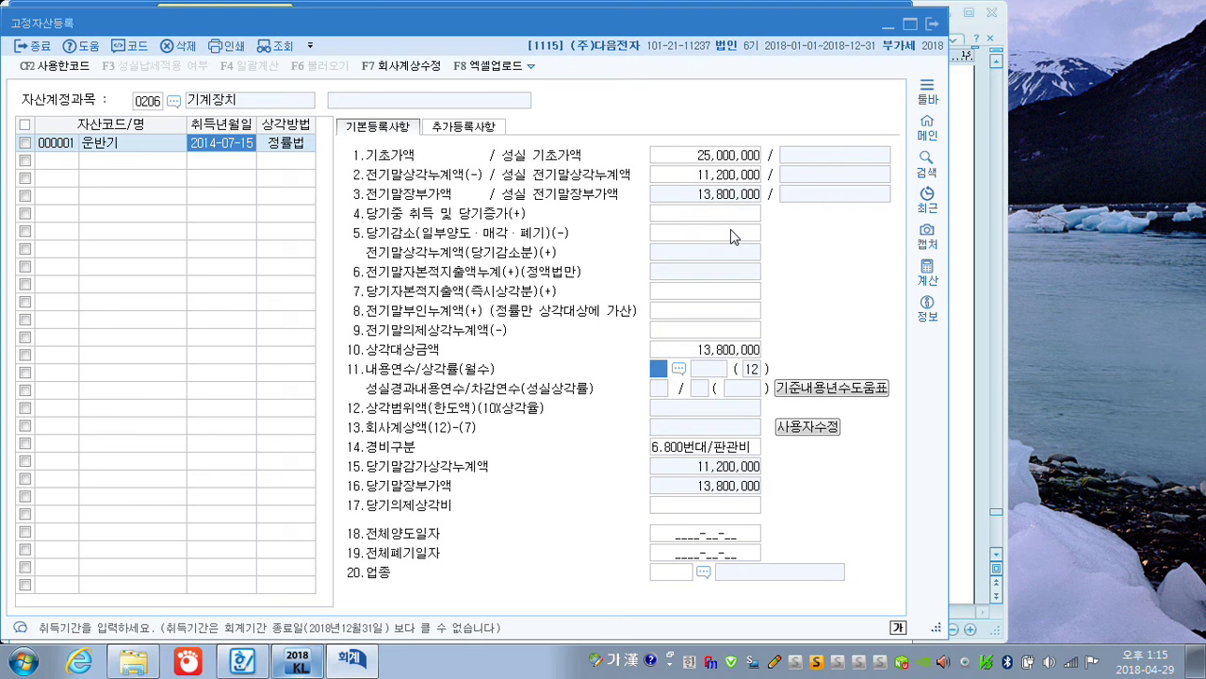
{"action": "type", "text": "5"}
{"action": "key", "text": "Return"}
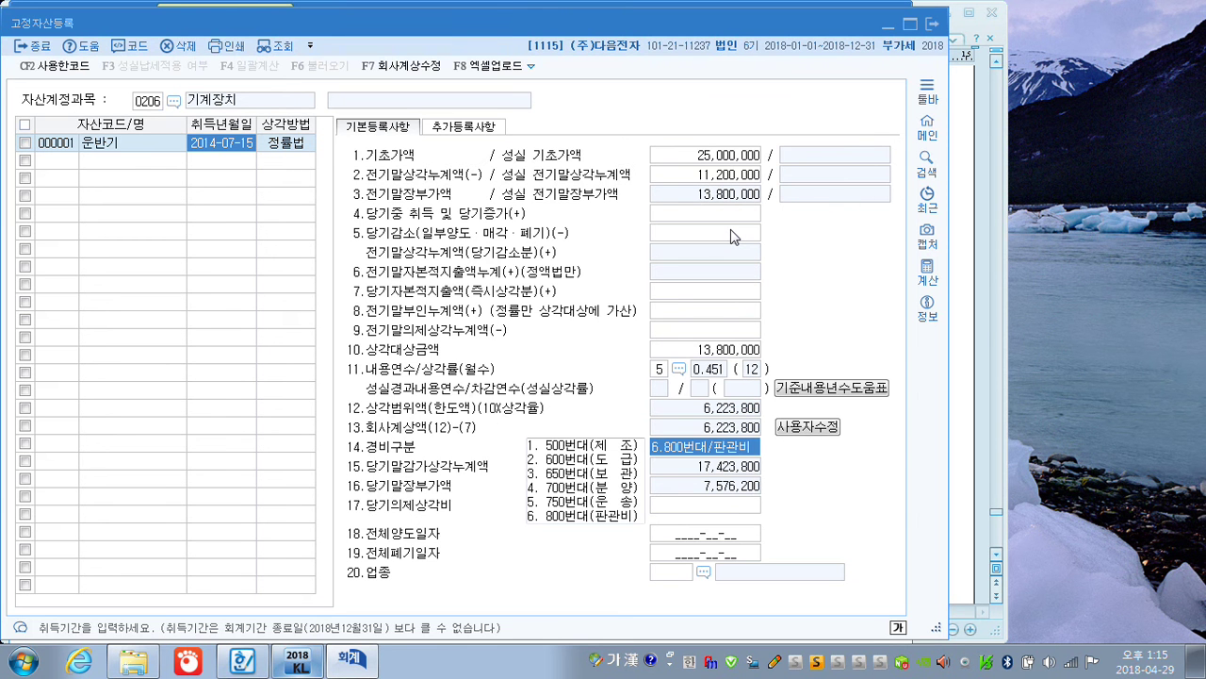
{"action": "left_click", "coordinate": [567, 447]}
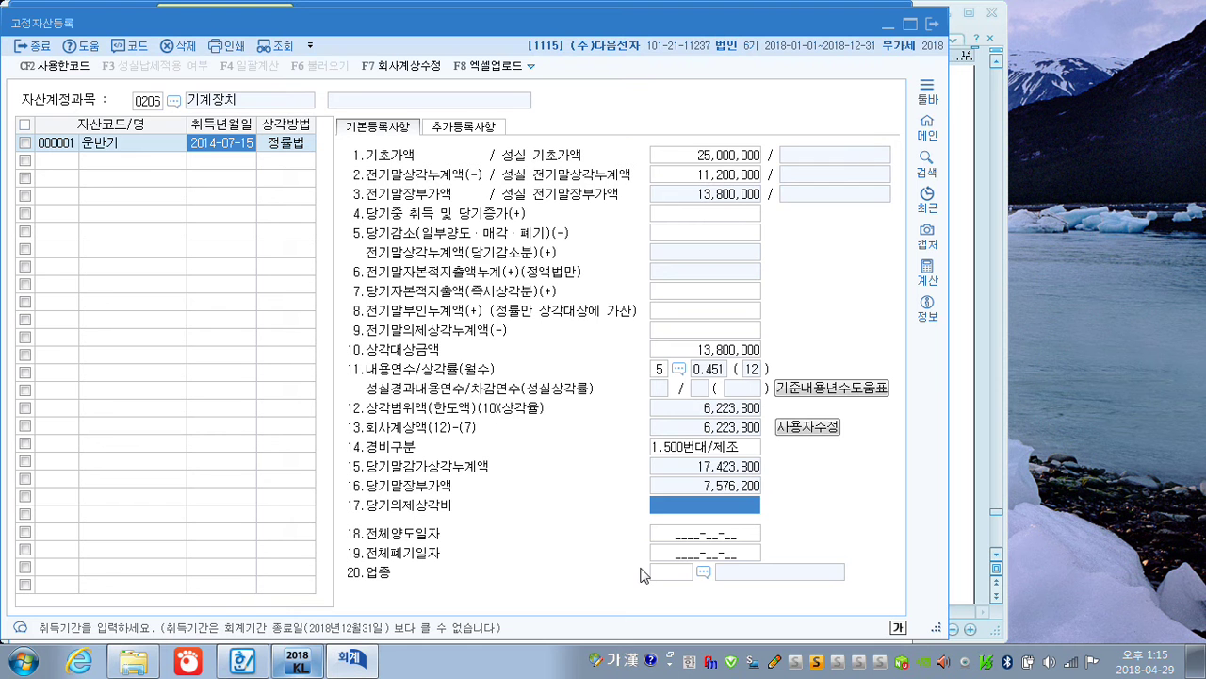
Set 운반기's 업종 to 13 제조업 and bring its saved record back up at the 상각방법 entry
{"action": "left_click", "coordinate": [671, 576]}
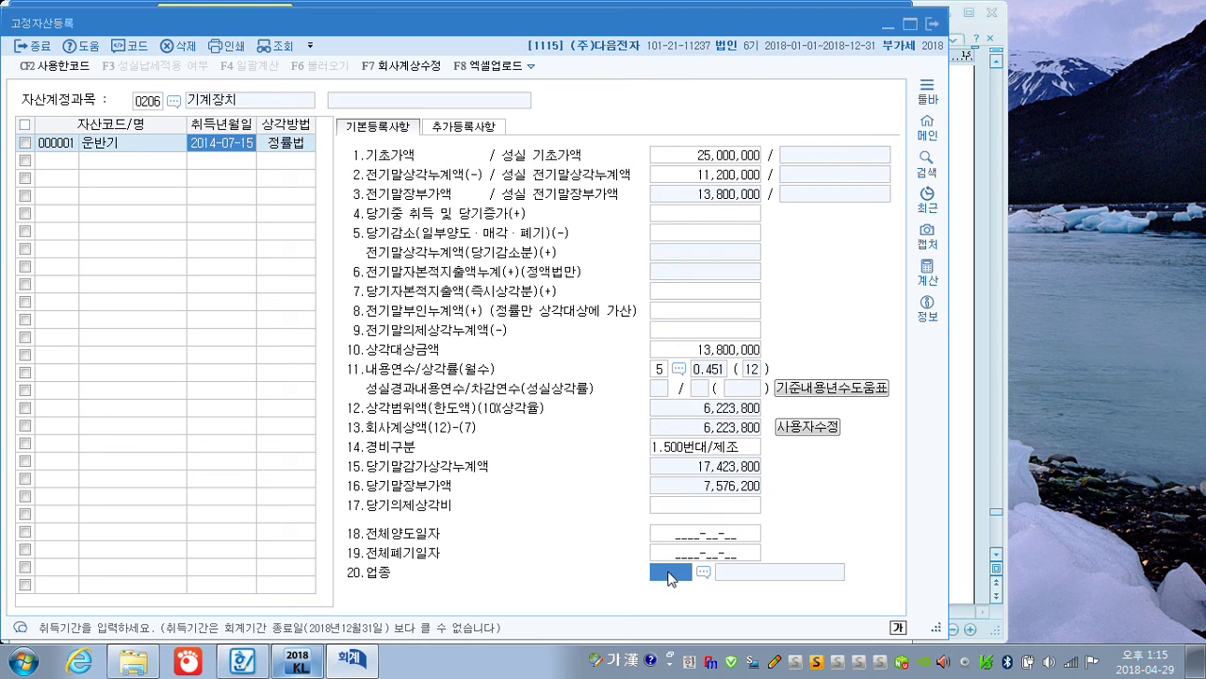
{"action": "key", "text": "Return"}
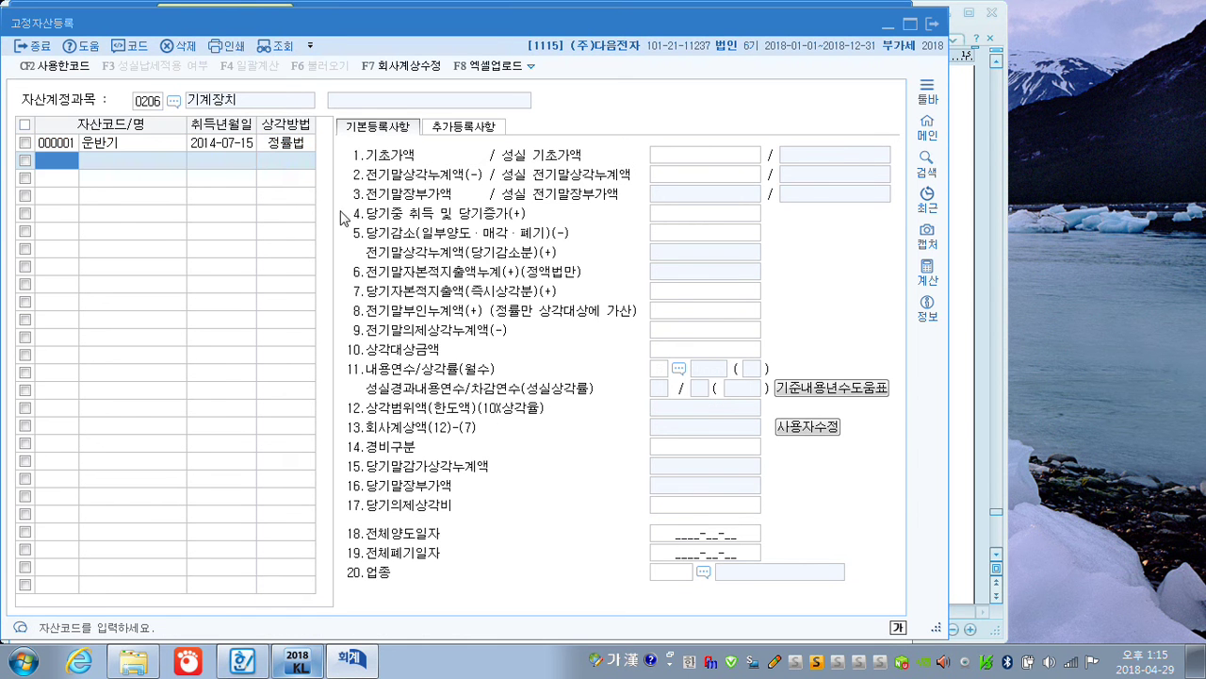
{"action": "left_click", "coordinate": [293, 145]}
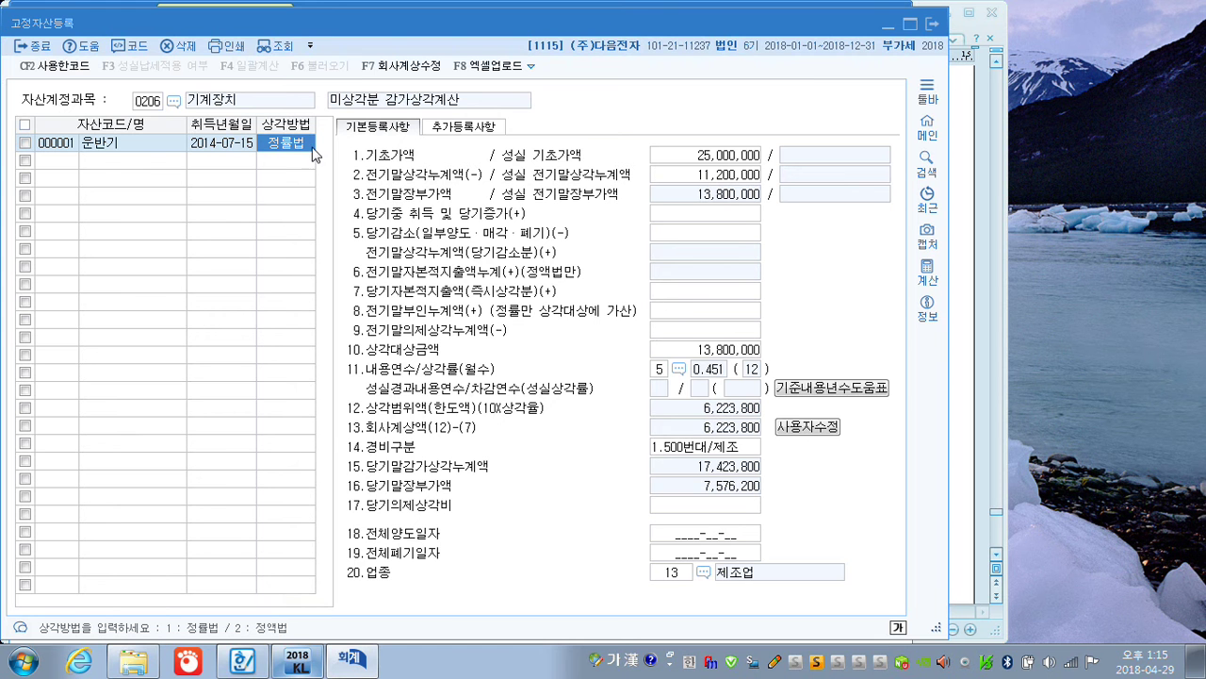
Add asset 000002 금형기계 under 기계장치 with the acquisition date 2018-06-15
{"action": "left_click", "coordinate": [151, 160]}
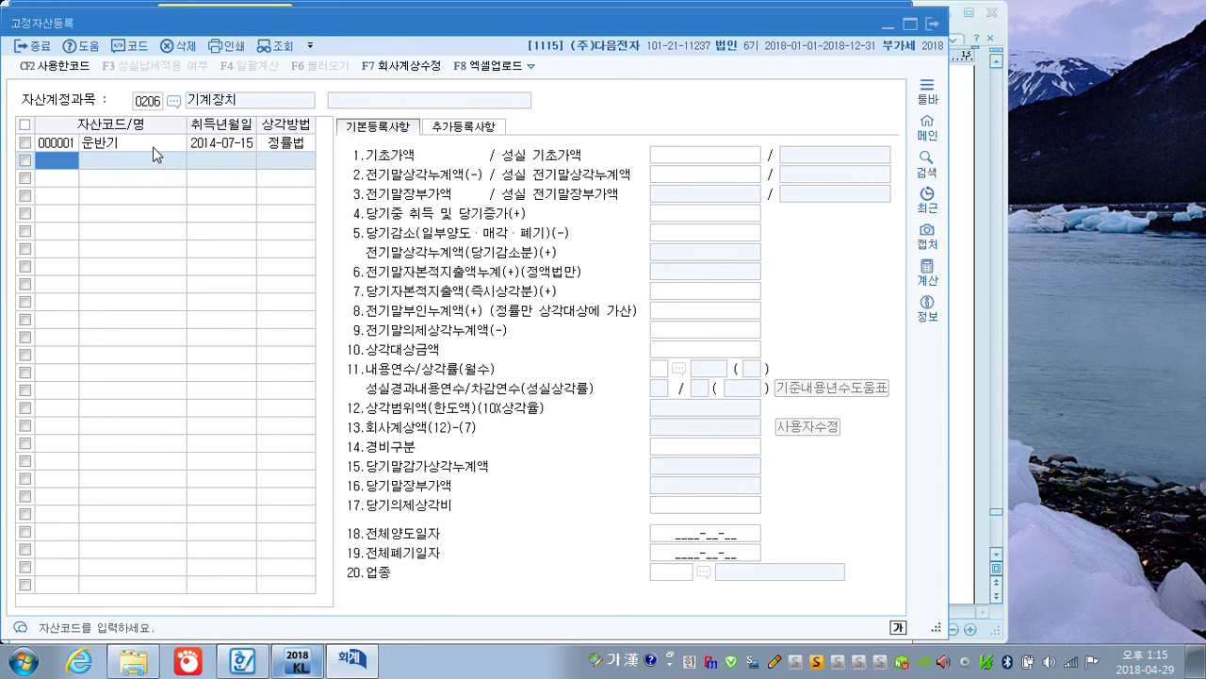
{"action": "type", "text": "금ㅎ"}
{"action": "type", "text": "기"}
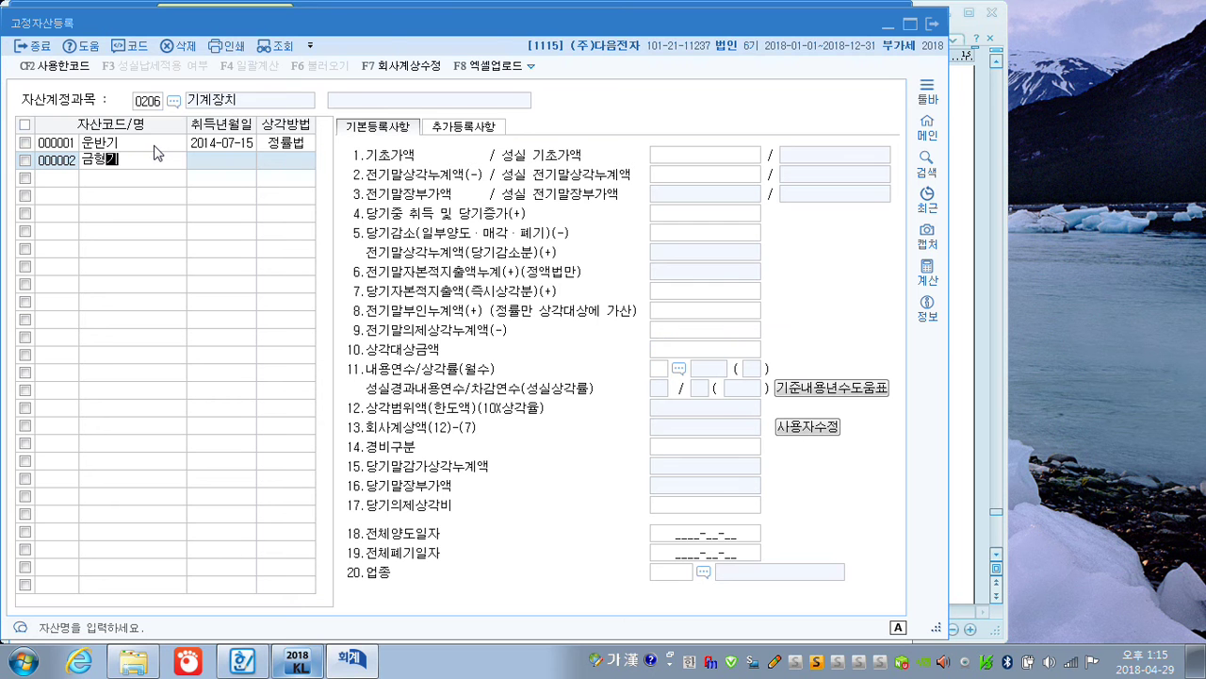
{"action": "type", "text": "계"}
{"action": "key", "text": "Return"}
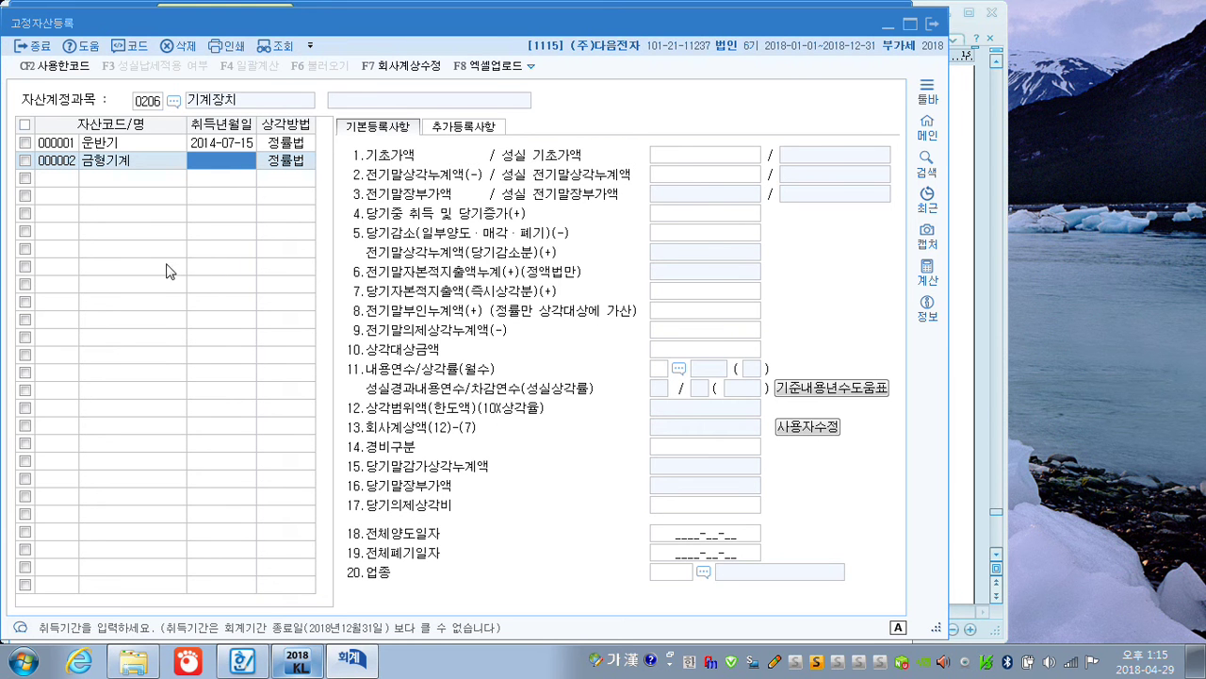
{"action": "type", "text": "2018-06-15"}
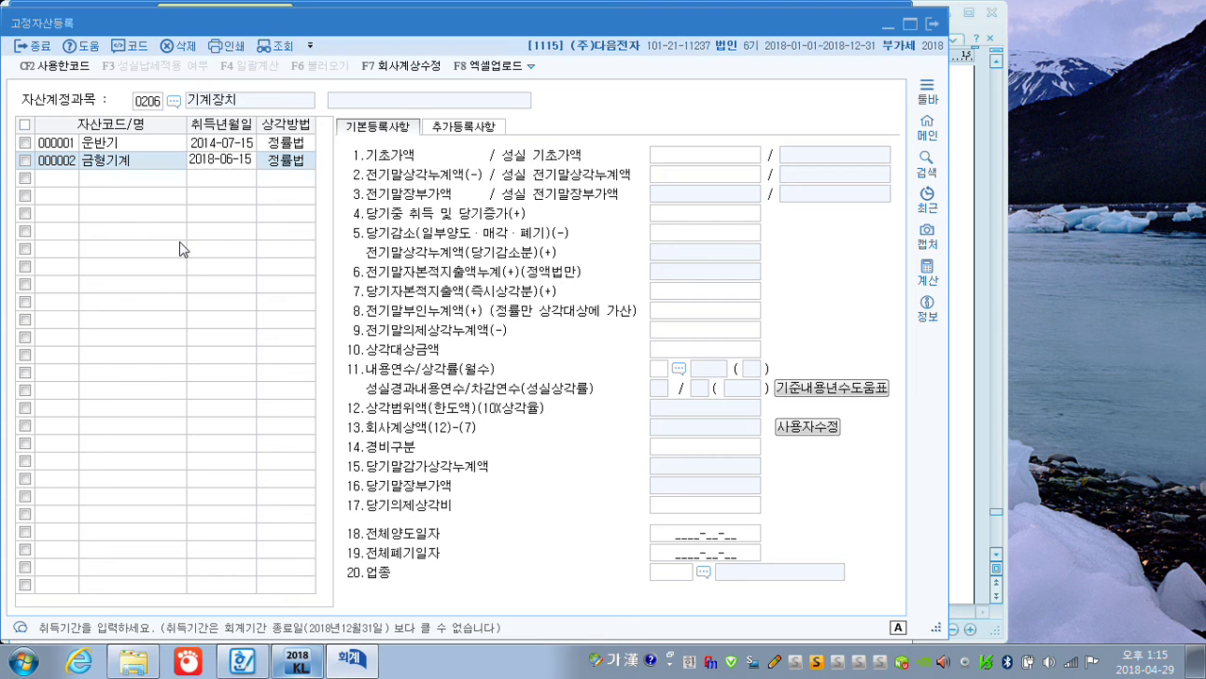
{"action": "key", "text": "Return"}
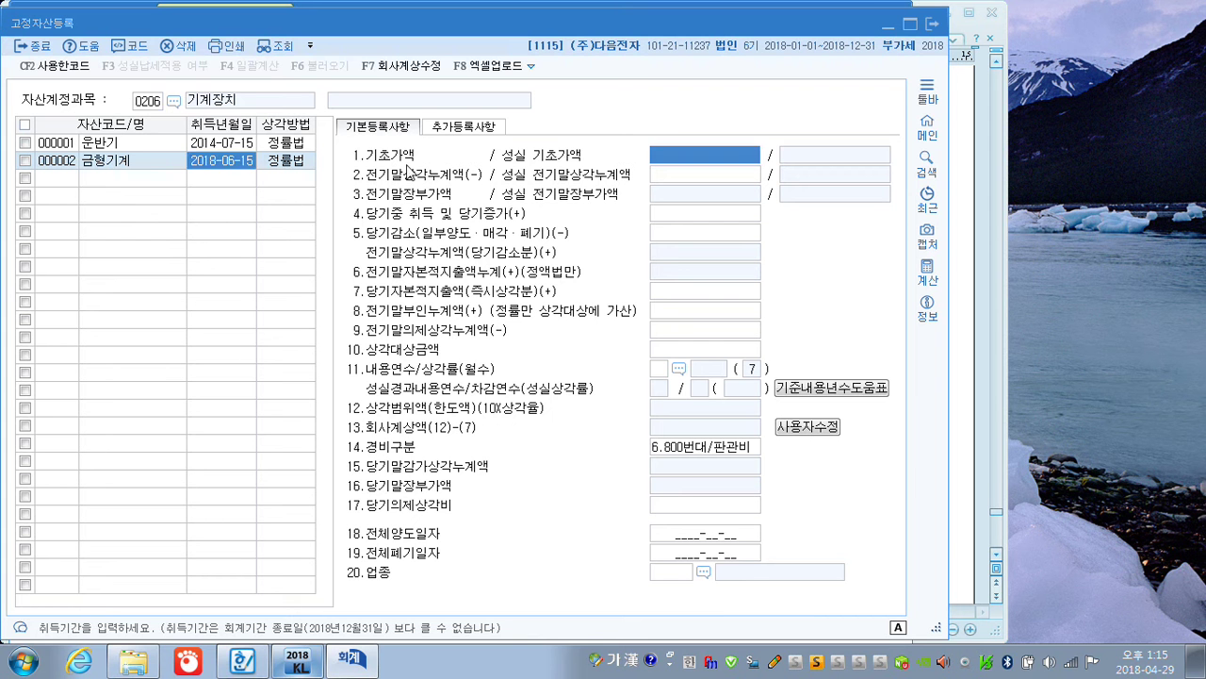
Set 금형기계's 당기중 취득 및 당기증가 to 20,000,000 and its 내용연수 to 5, keeping 정률법
{"action": "left_click", "coordinate": [659, 211]}
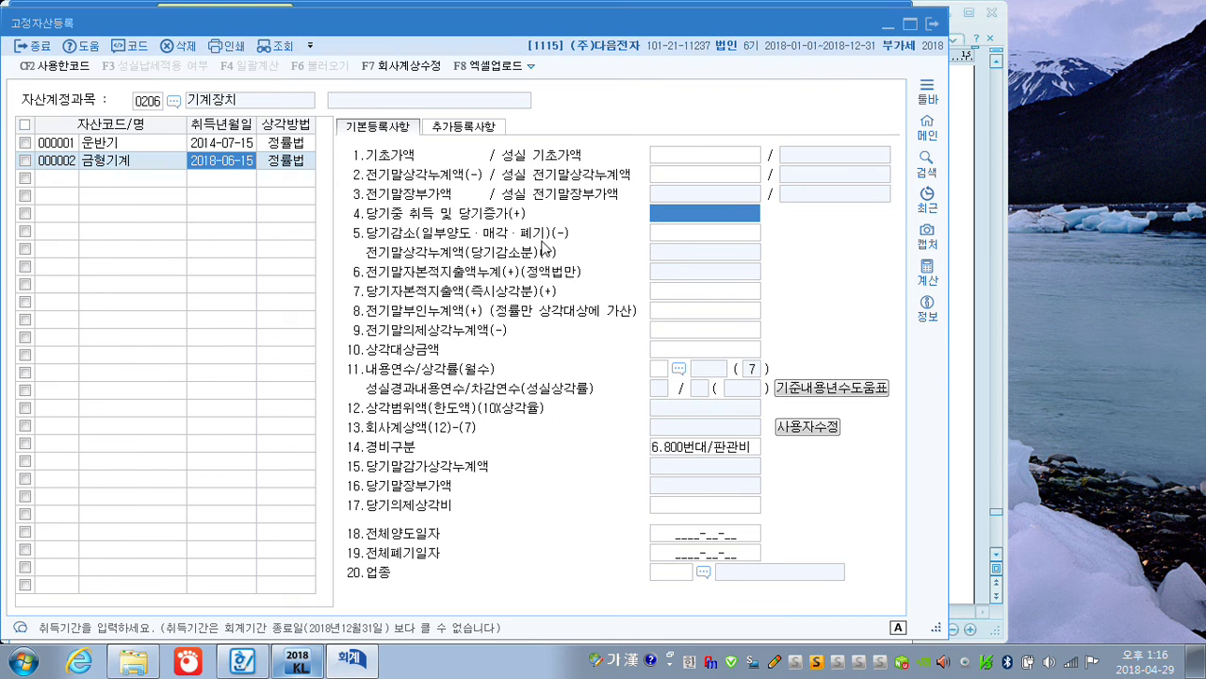
{"action": "type", "text": "20000000"}
{"action": "key", "text": "Return"}
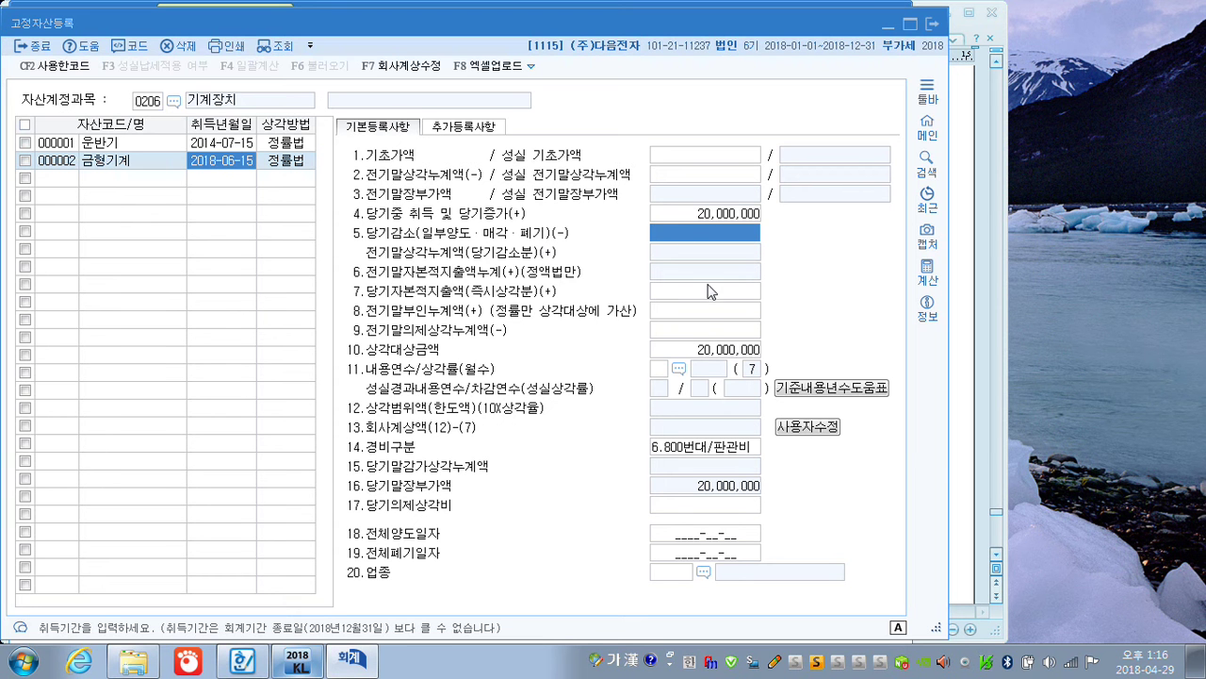
{"action": "left_click", "coordinate": [661, 368]}
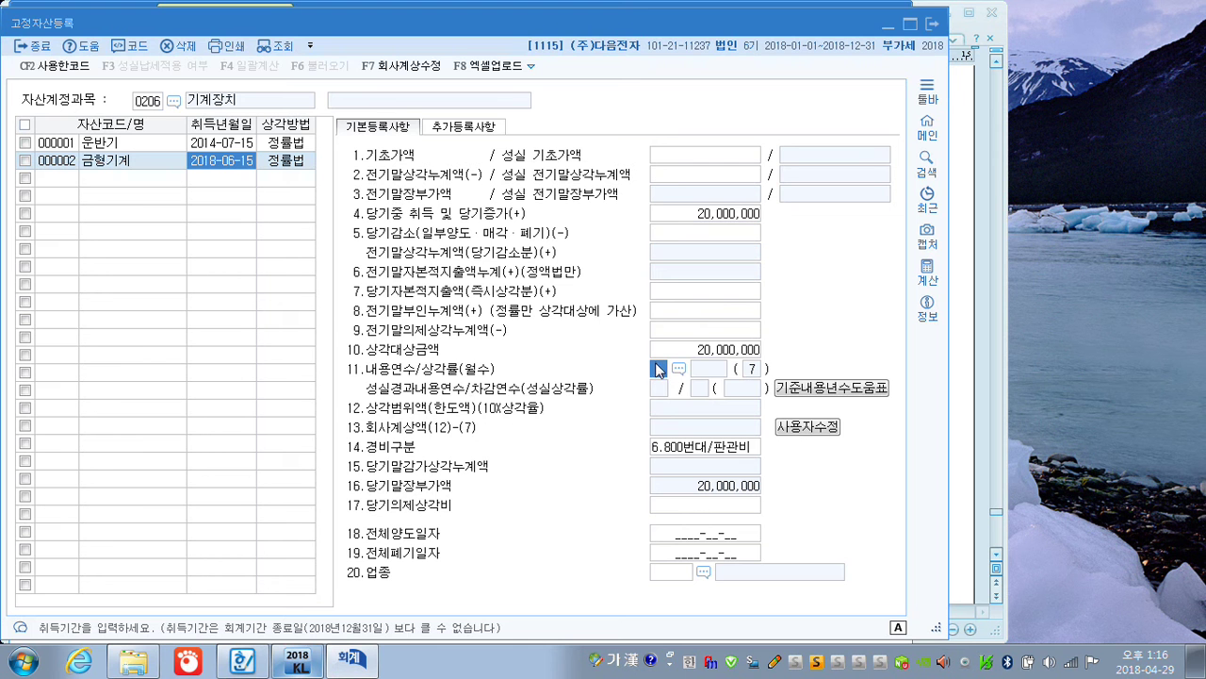
{"action": "type", "text": "5"}
{"action": "left_click", "coordinate": [697, 349]}
{"action": "left_click", "coordinate": [273, 166]}
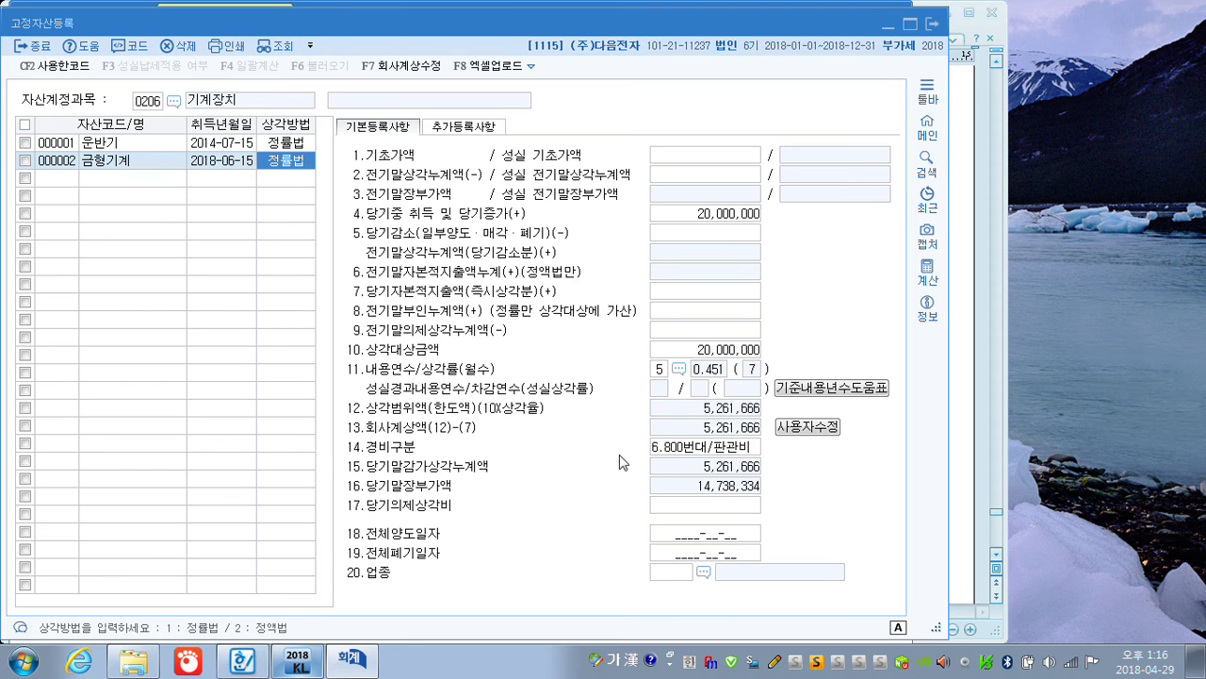
Set 금형기계's 경비구분 to 1.500번대/제조 and its 업종 to 13 제조업, and save the record
{"action": "left_click", "coordinate": [745, 456]}
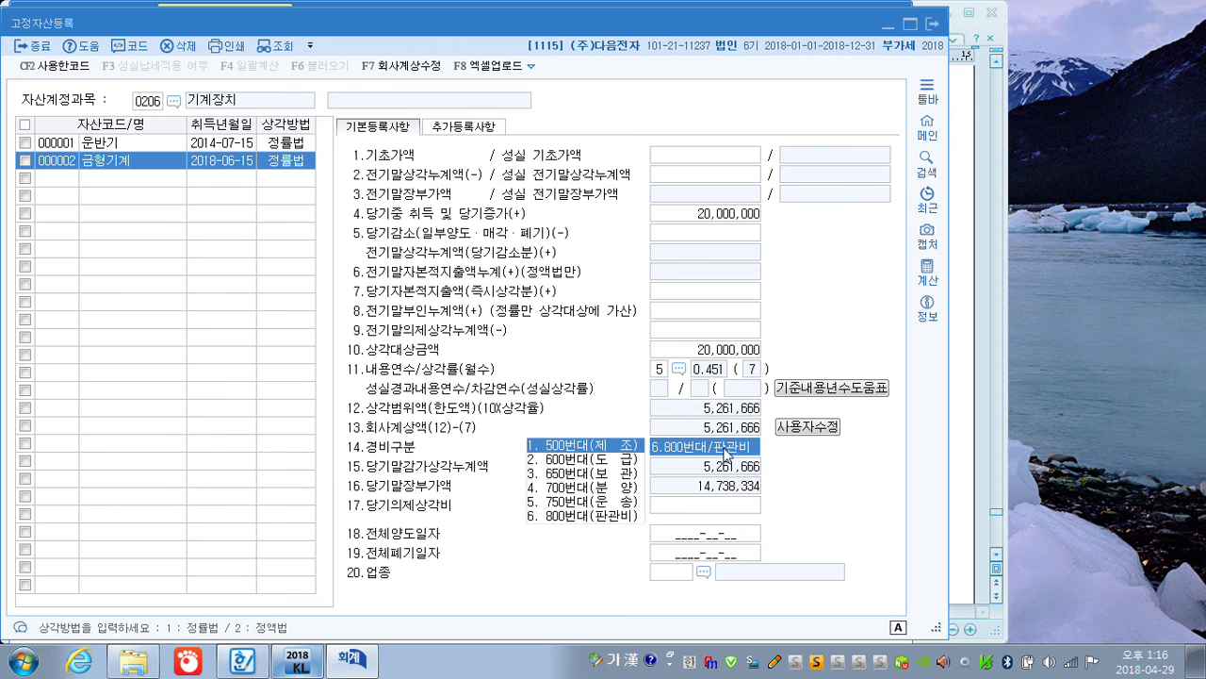
{"action": "left_click", "coordinate": [551, 450]}
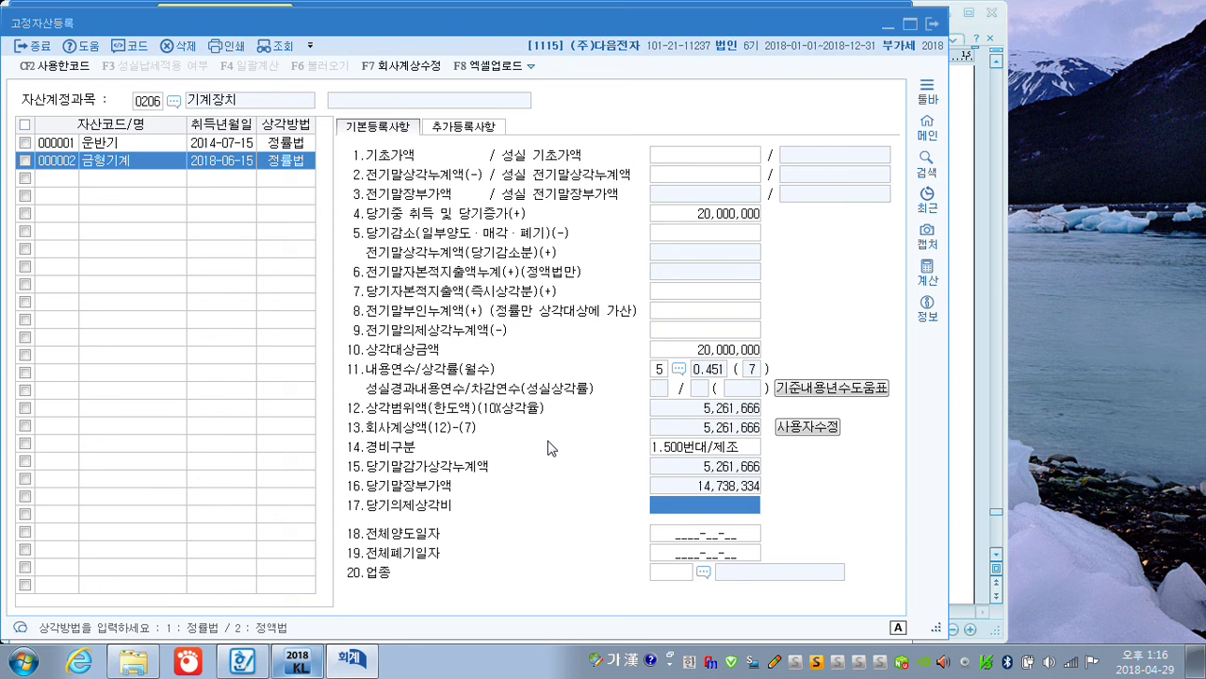
{"action": "left_click", "coordinate": [658, 575]}
{"action": "key", "text": "Return"}
{"action": "left_click", "coordinate": [94, 165]}
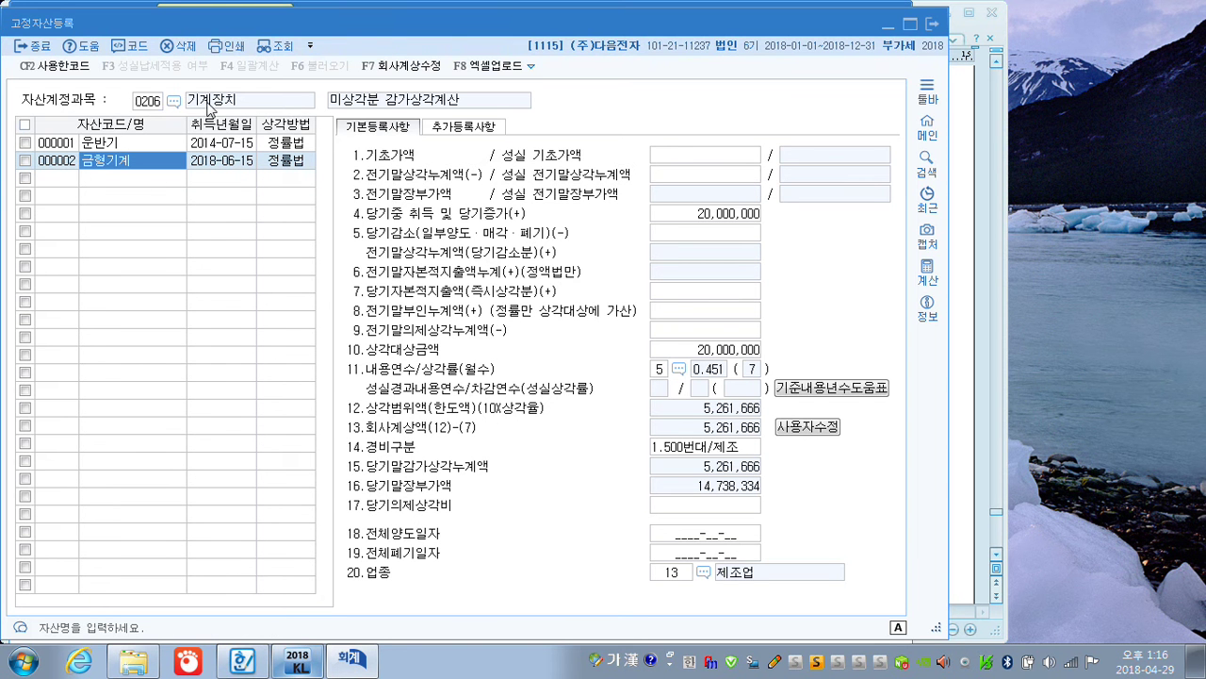
Change the 자산계정과목 to 0219 특허권
{"action": "left_click", "coordinate": [172, 104]}
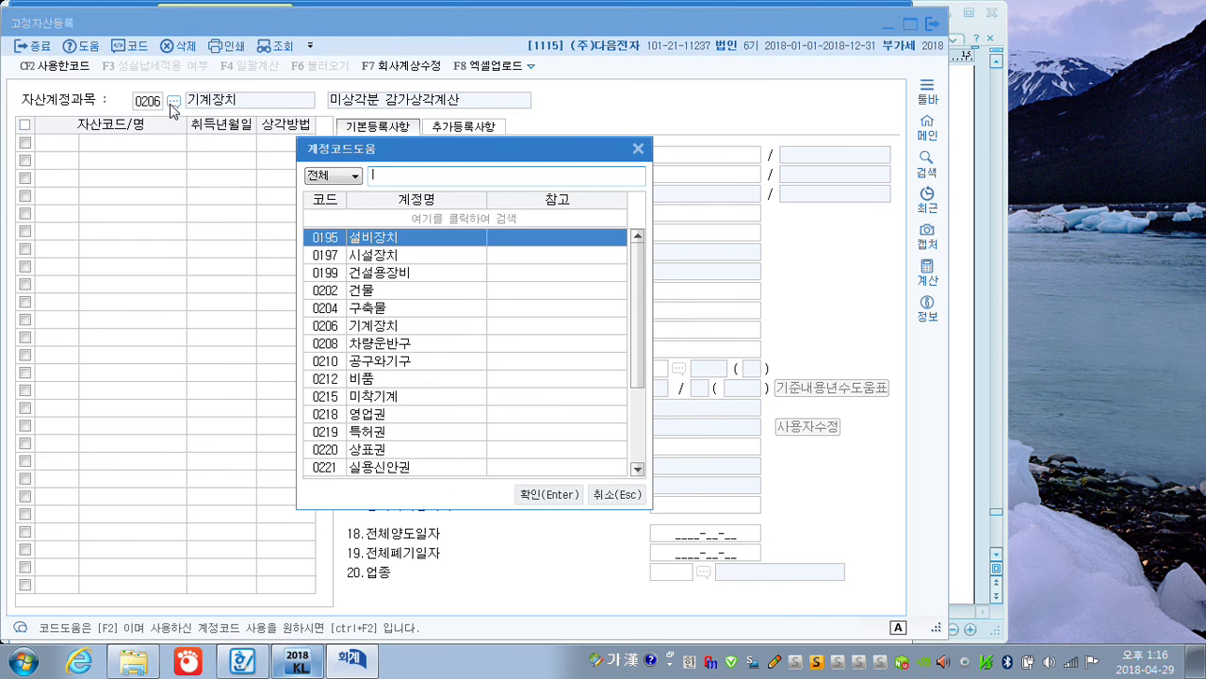
{"action": "left_click", "coordinate": [356, 431]}
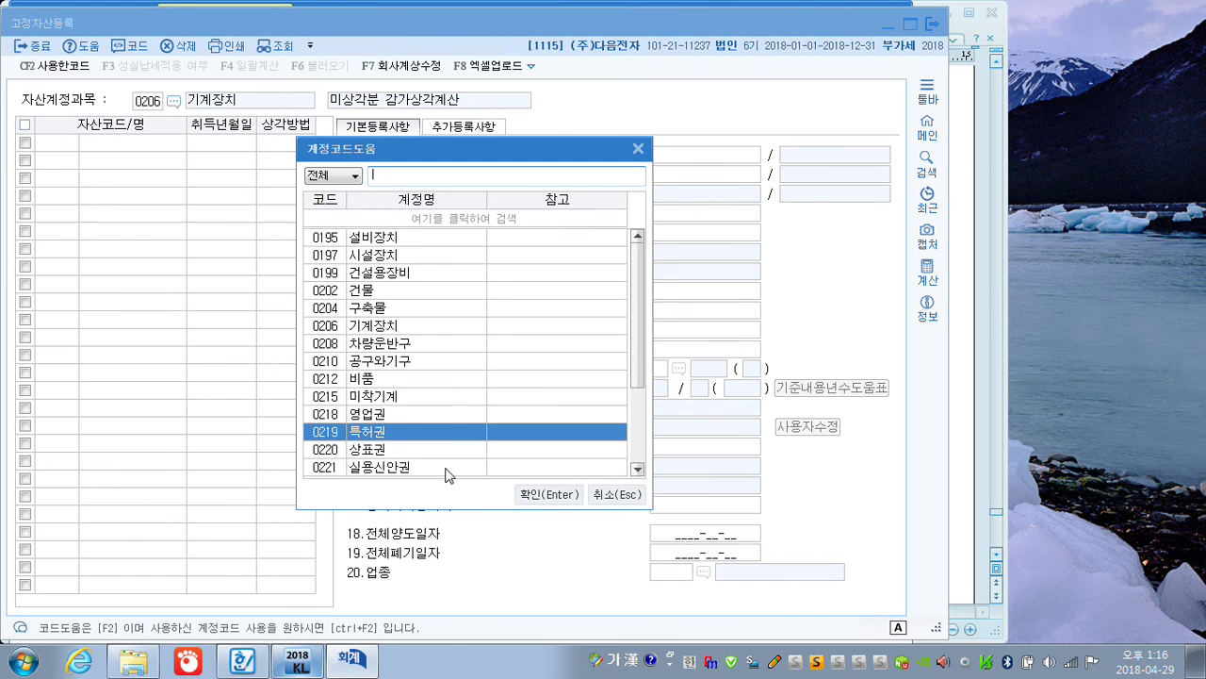
{"action": "left_click", "coordinate": [533, 495]}
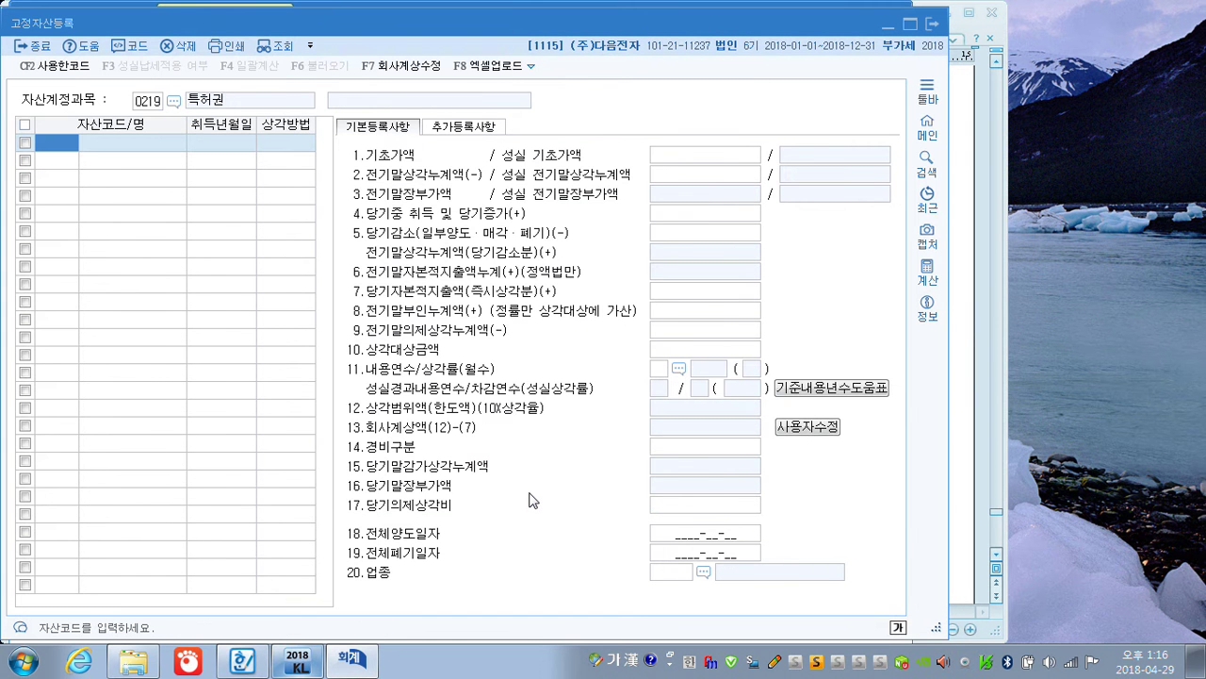
Add asset 000003 named 특허권 with the acquisition date 2017-01-01
{"action": "type", "text": "3"}
{"action": "key", "text": "Return"}
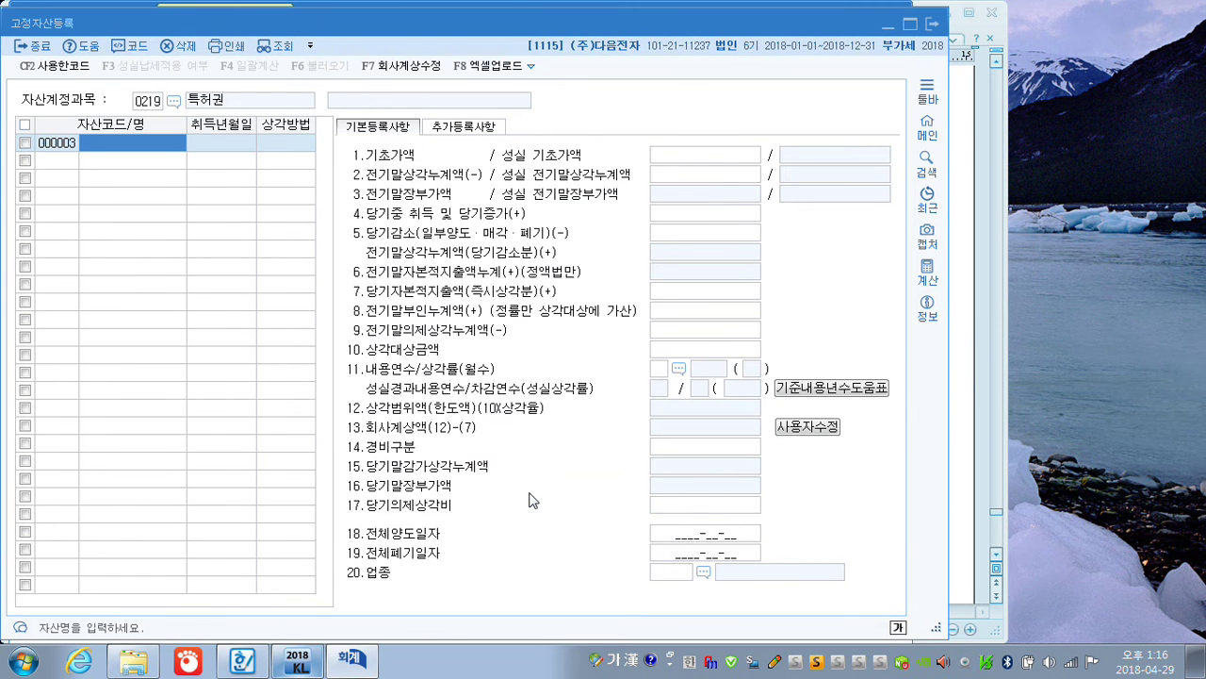
{"action": "type", "text": "특ㅎㄱ"}
{"action": "key", "text": "Return"}
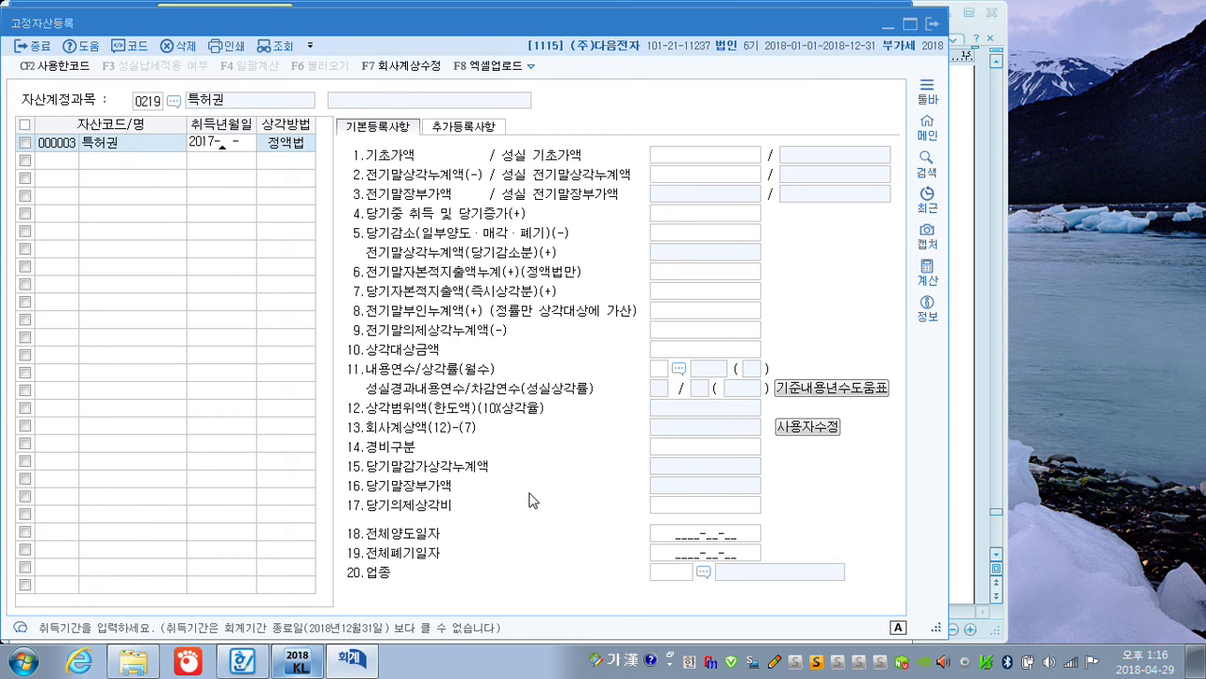
{"action": "type", "text": "2017-01-01"}
{"action": "key", "text": "Return"}
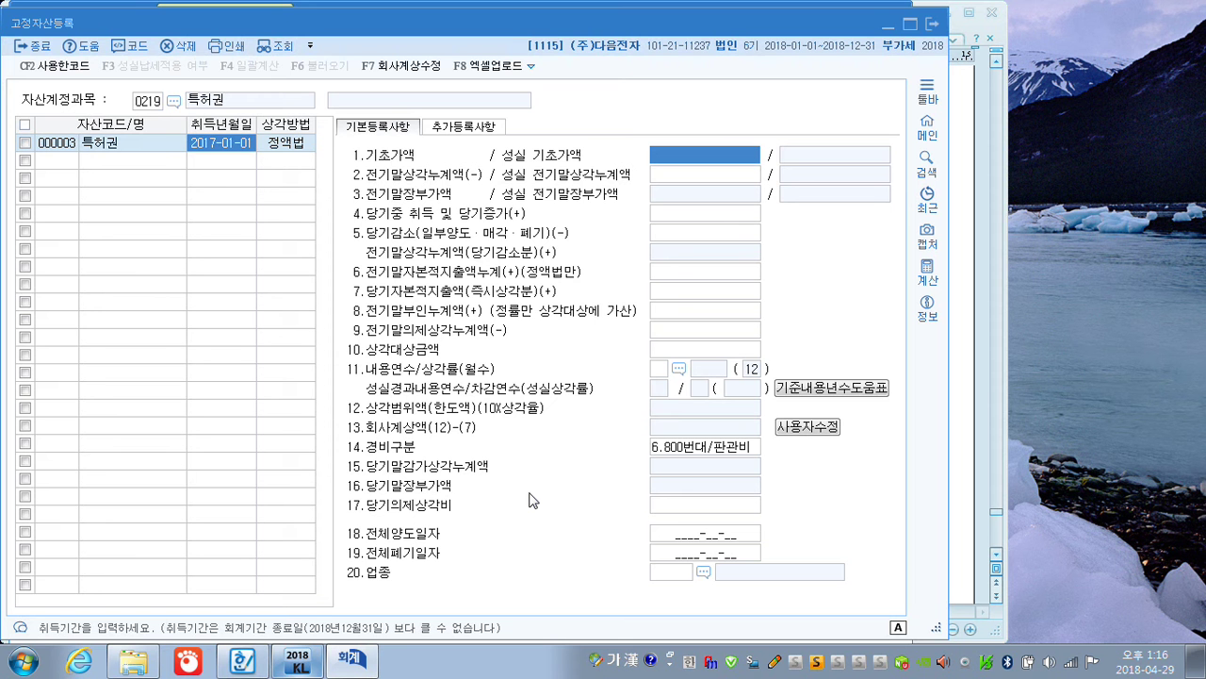
Circle 특허권 and annotate it with 무형자산, annotate 기초가액 with 미상각잔액, and clear the pen marks
{"action": "mouse_move", "coordinate": [132, 155]}
{"action": "left_mouse_down"}
{"action": "mouse_move", "coordinate": [108, 169]}
{"action": "mouse_move", "coordinate": [132, 139]}
{"action": "left_mouse_up"}
{"action": "mouse_move", "coordinate": [137, 181]}
{"action": "left_mouse_down"}
{"action": "mouse_move", "coordinate": [155, 231]}
{"action": "mouse_move", "coordinate": [179, 198]}
{"action": "mouse_move", "coordinate": [189, 219]}
{"action": "mouse_move", "coordinate": [264, 184]}
{"action": "mouse_move", "coordinate": [267, 200]}
{"action": "left_mouse_up"}
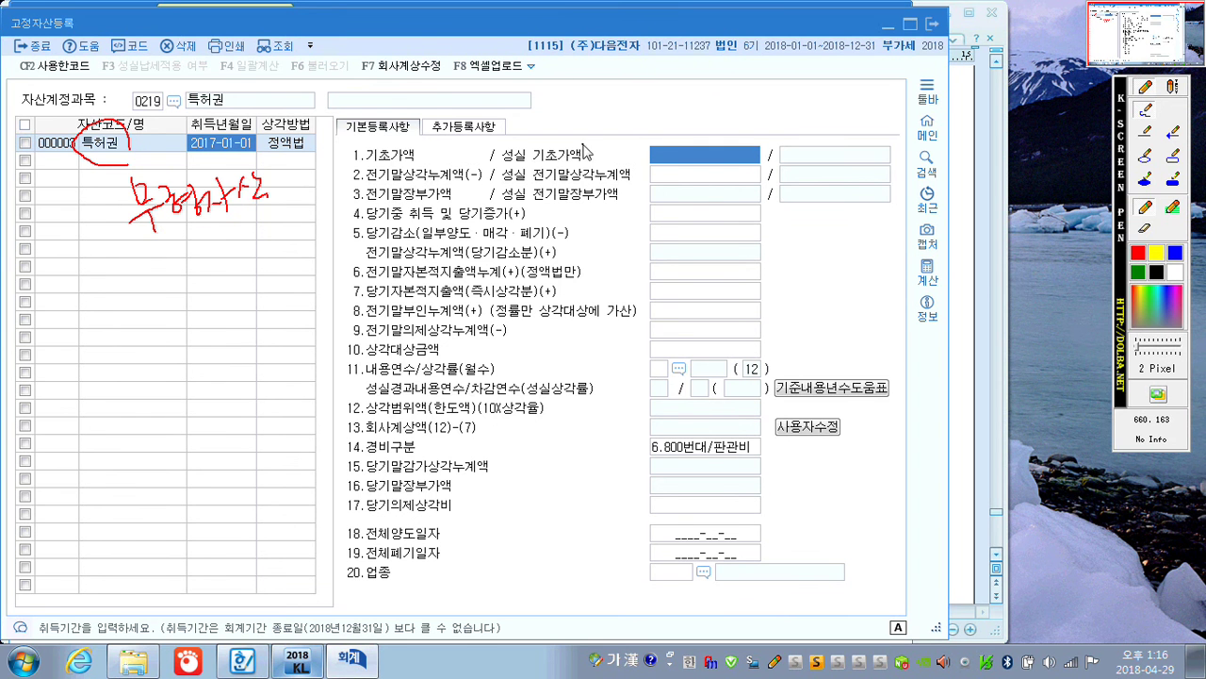
{"action": "mouse_move", "coordinate": [649, 158]}
{"action": "left_mouse_down"}
{"action": "mouse_move", "coordinate": [650, 113]}
{"action": "mouse_move", "coordinate": [727, 127]}
{"action": "mouse_move", "coordinate": [736, 111]}
{"action": "mouse_move", "coordinate": [757, 127]}
{"action": "mouse_move", "coordinate": [773, 108]}
{"action": "mouse_move", "coordinate": [788, 118]}
{"action": "mouse_move", "coordinate": [801, 91]}
{"action": "mouse_move", "coordinate": [822, 120]}
{"action": "left_mouse_up"}
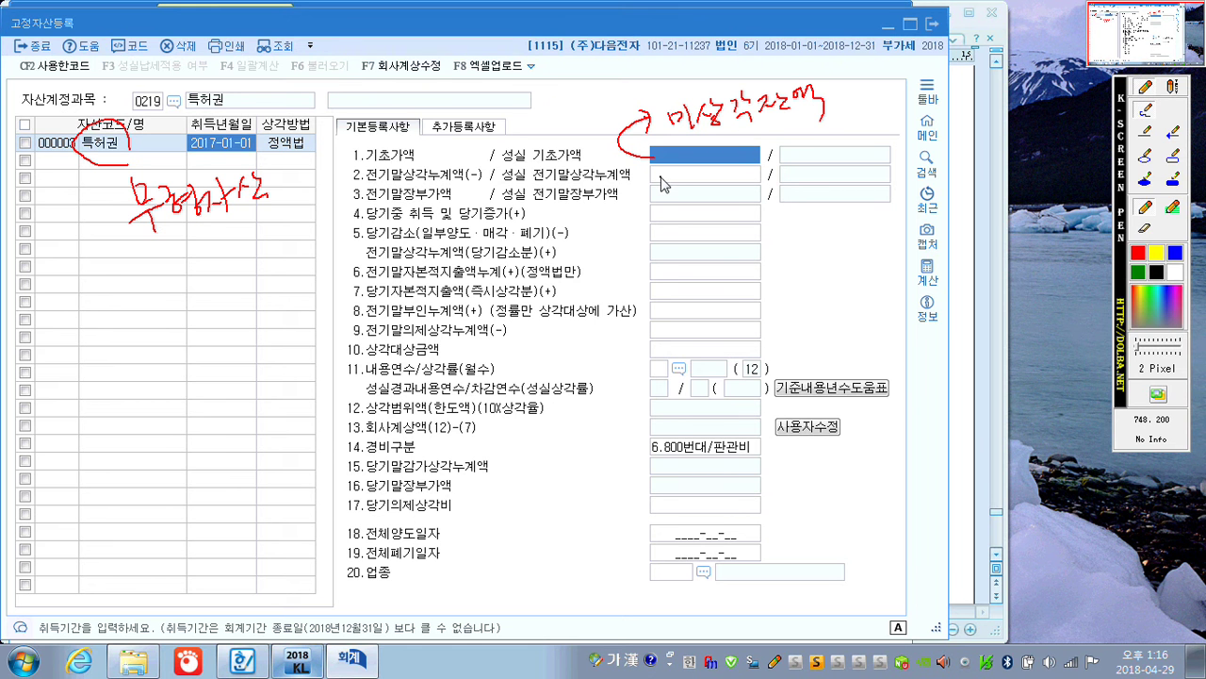
{"action": "left_click_drag", "start_coordinate": [647, 177], "coordinate": [655, 177]}
{"action": "key", "text": "Escape"}
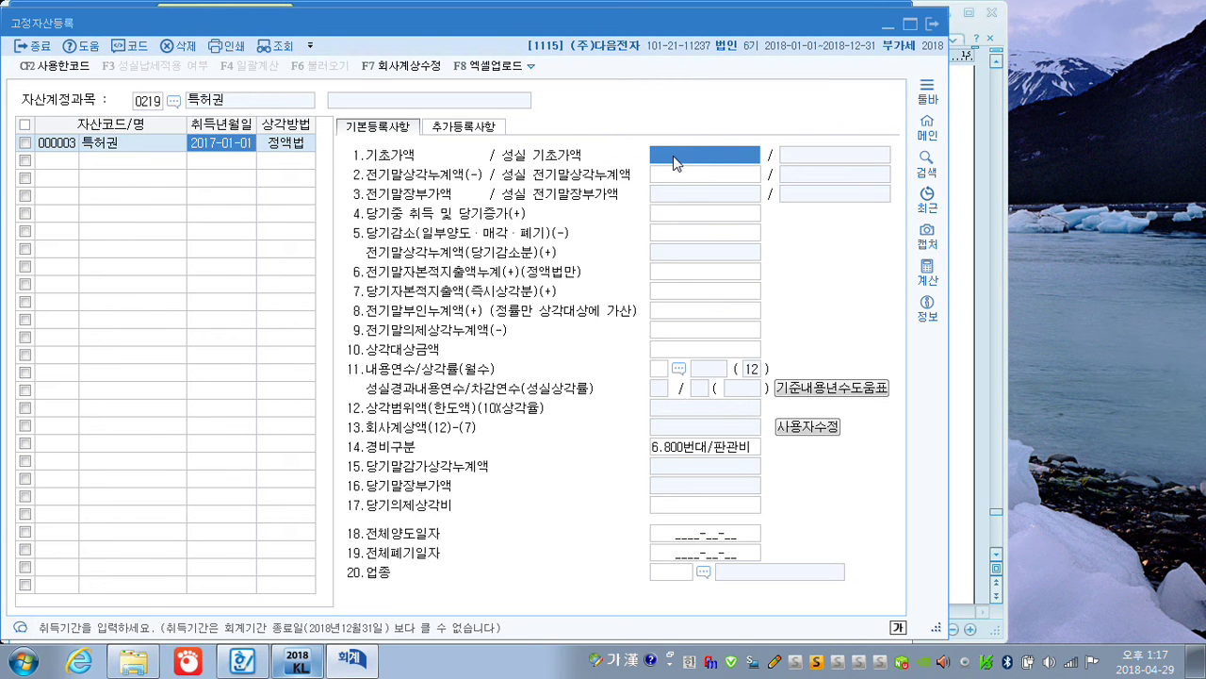
Set 특허권's 기초가액 to 8,000,000 and its 전기말상각누계액 to 2,000,000
{"action": "left_click", "coordinate": [677, 177]}
{"action": "left_click", "coordinate": [686, 158]}
{"action": "left_click", "coordinate": [685, 160]}
{"action": "type", "text": "8,000,000"}
{"action": "key", "text": "Return"}
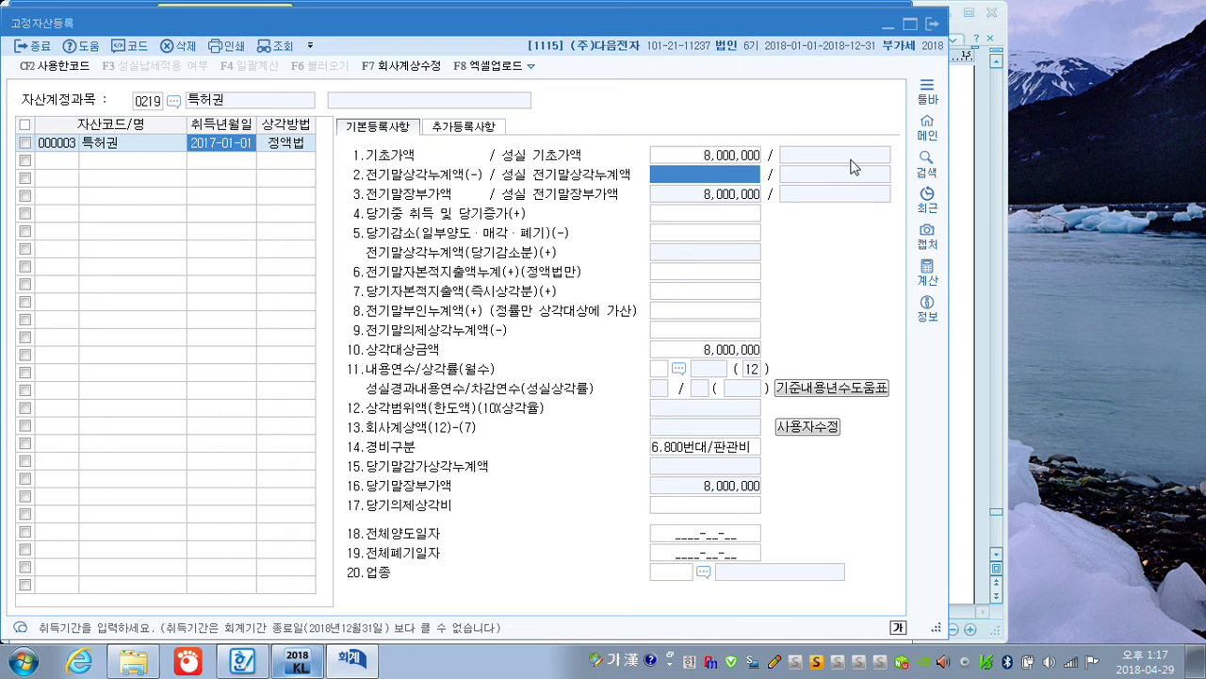
{"action": "type", "text": "2000"}
{"action": "key", "text": "Return"}
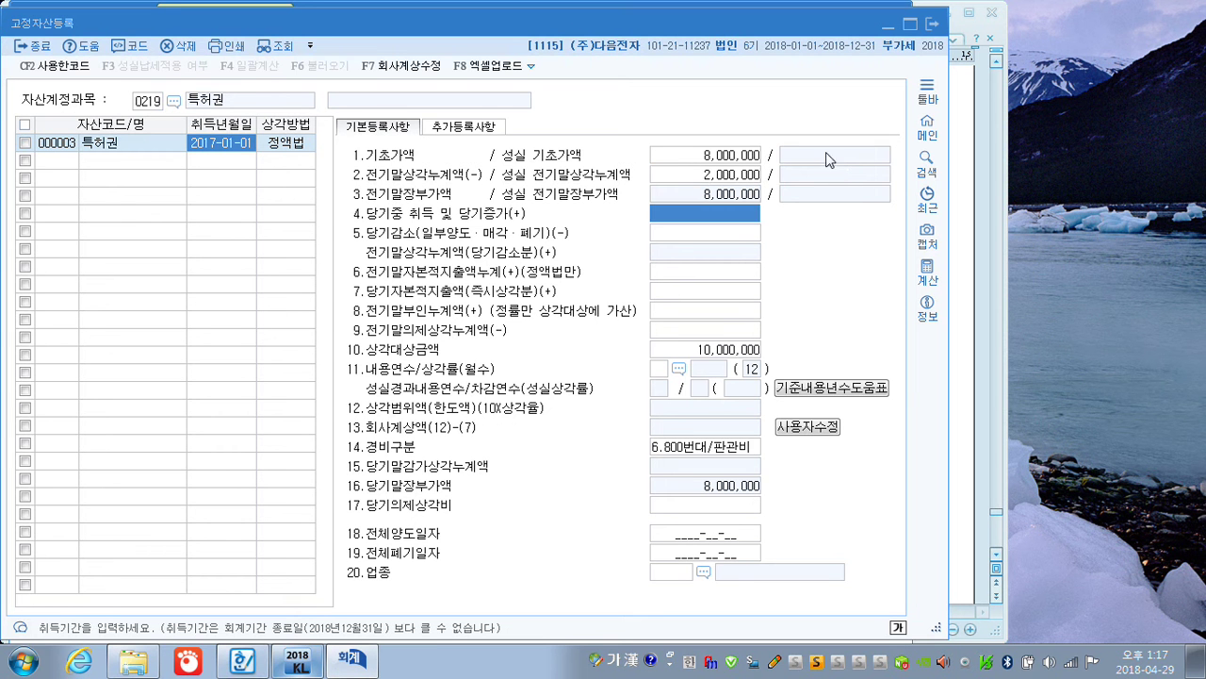
Set 특허권's 내용연수 to 5 and its 경비구분 to 6.800번대/판관비
{"action": "left_click", "coordinate": [714, 357]}
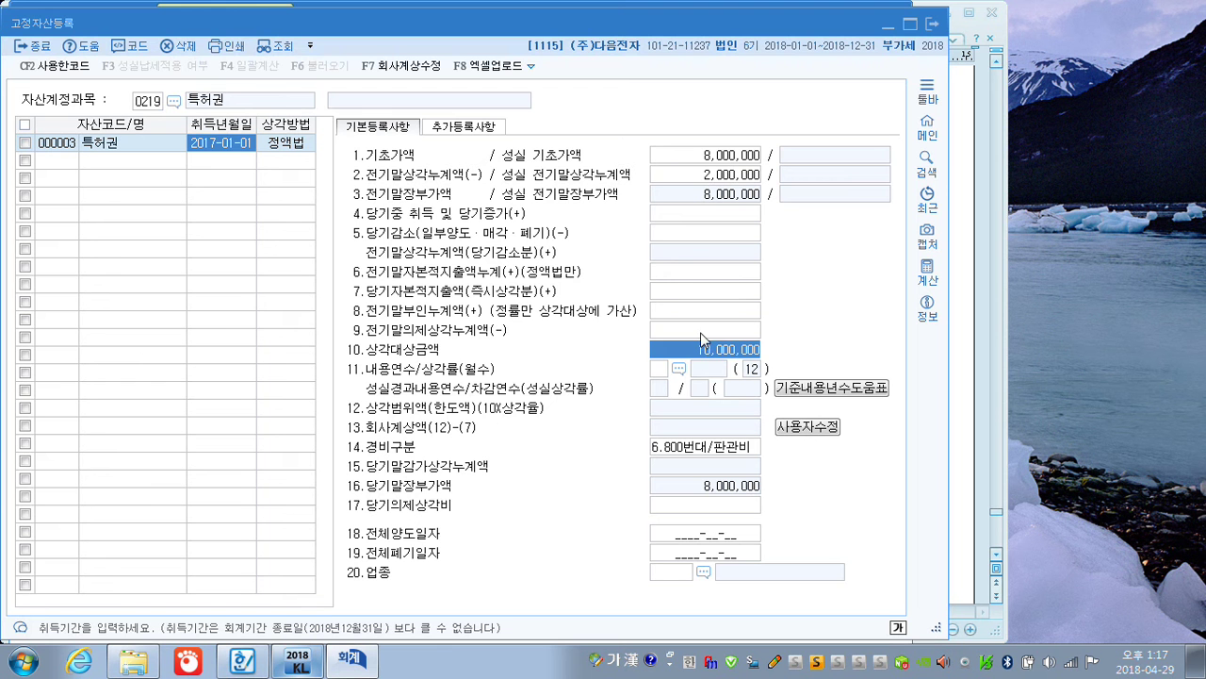
{"action": "left_click", "coordinate": [287, 147]}
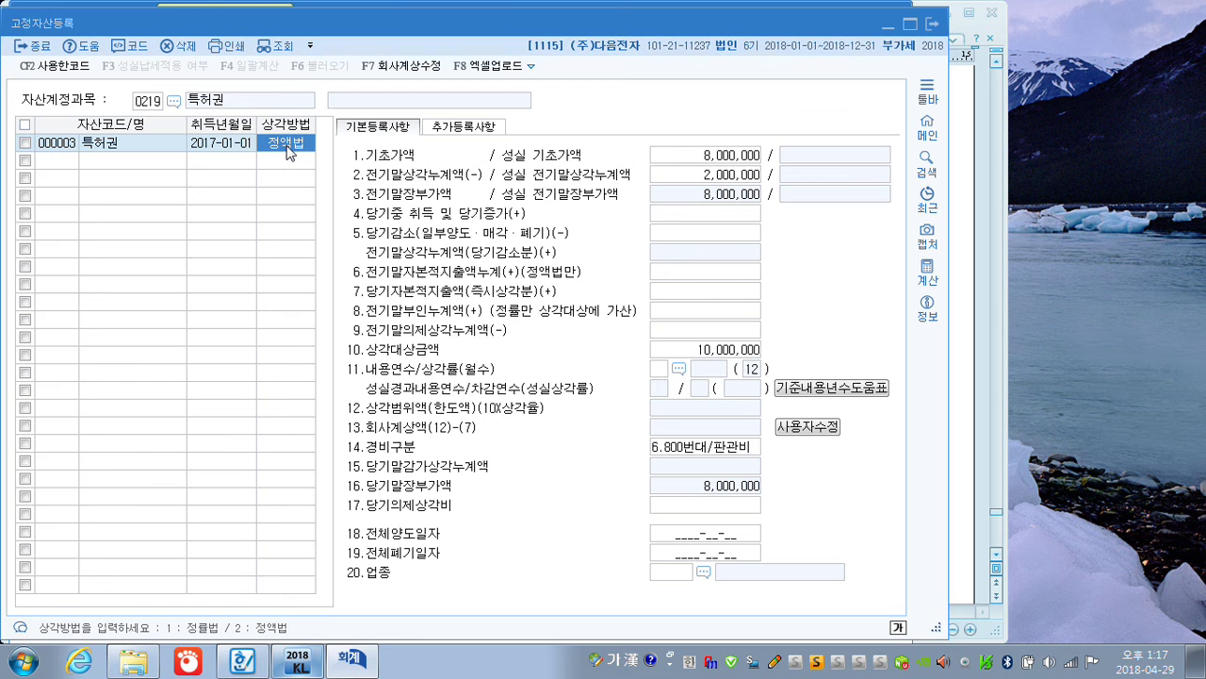
{"action": "left_click", "coordinate": [656, 372]}
{"action": "type", "text": "8"}
{"action": "key", "text": "Return"}
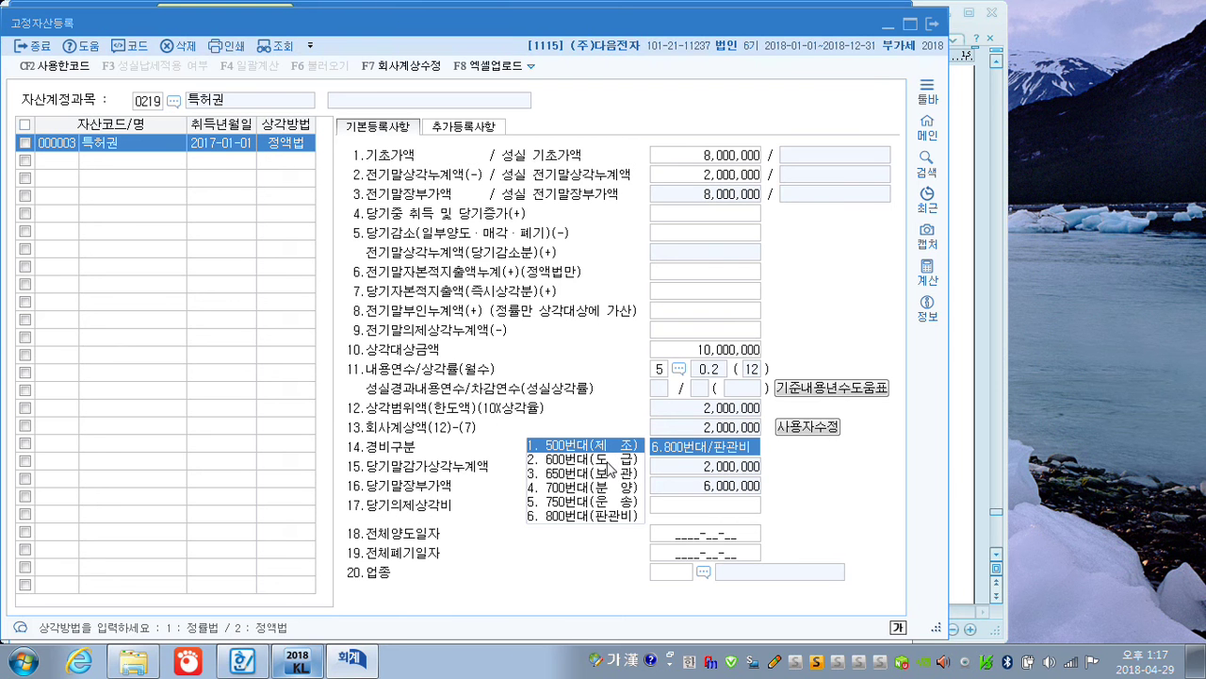
{"action": "left_click", "coordinate": [570, 518]}
Set 특허권's 업종 to 63 무형고정자산 and bring its saved record back up at the 기초가액 entry
{"action": "left_click", "coordinate": [672, 575]}
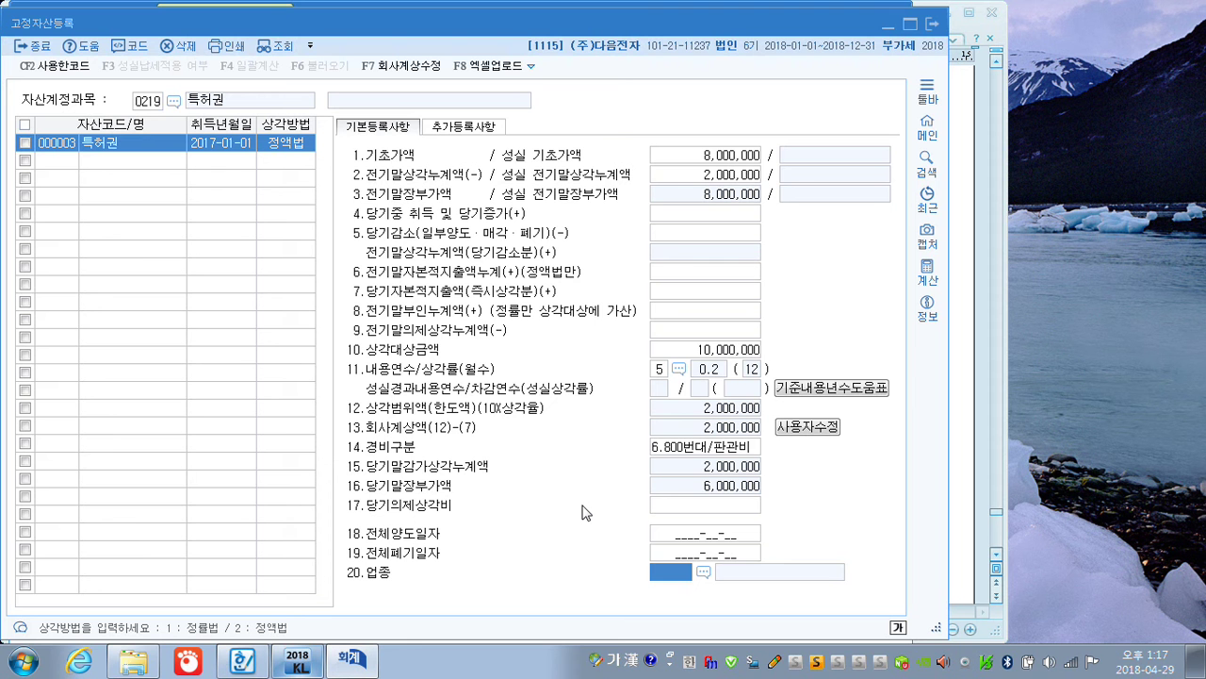
{"action": "key", "text": "Return"}
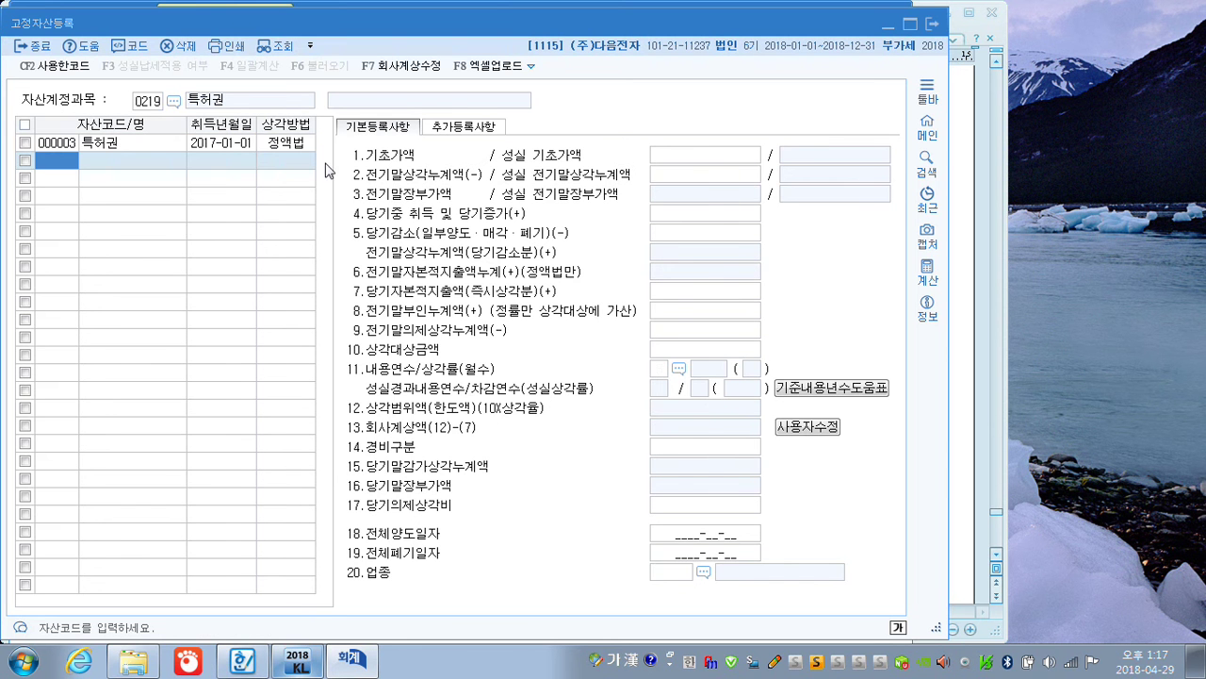
{"action": "left_click", "coordinate": [297, 148]}
{"action": "left_click", "coordinate": [720, 160]}
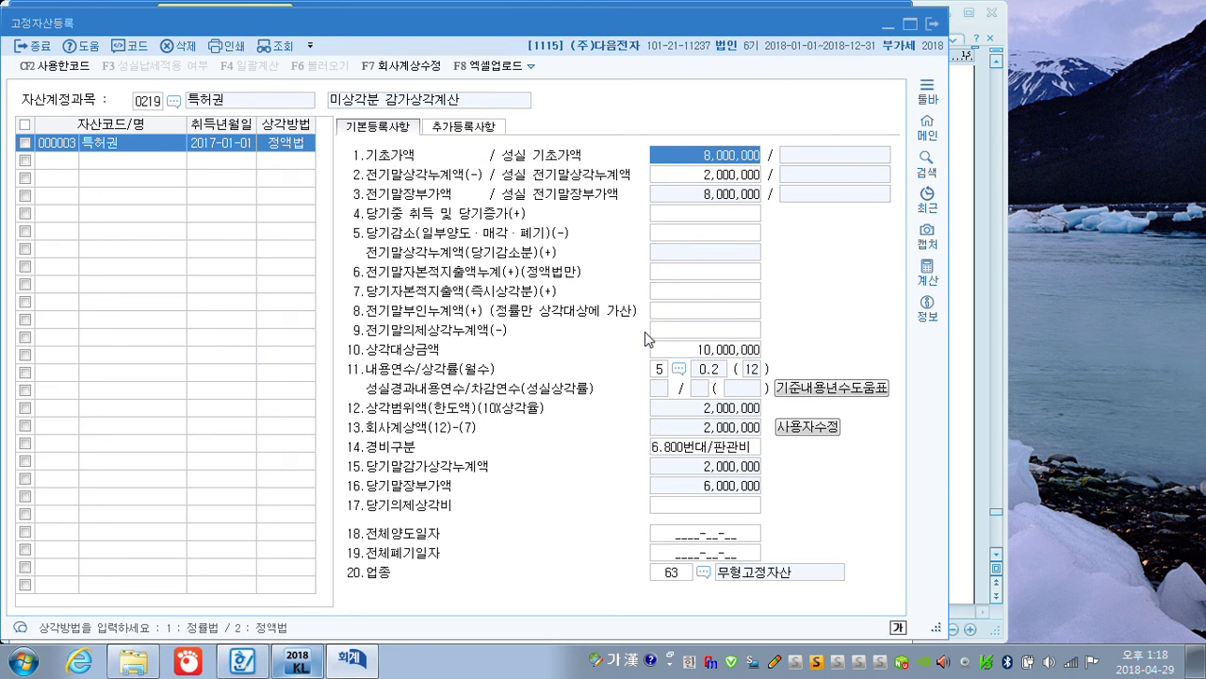
Close 고정자산등록, switch to the textbook document in 한컴오피스 한글, and go to section 1, 결산수정사항 정리
{"action": "left_click", "coordinate": [936, 29]}
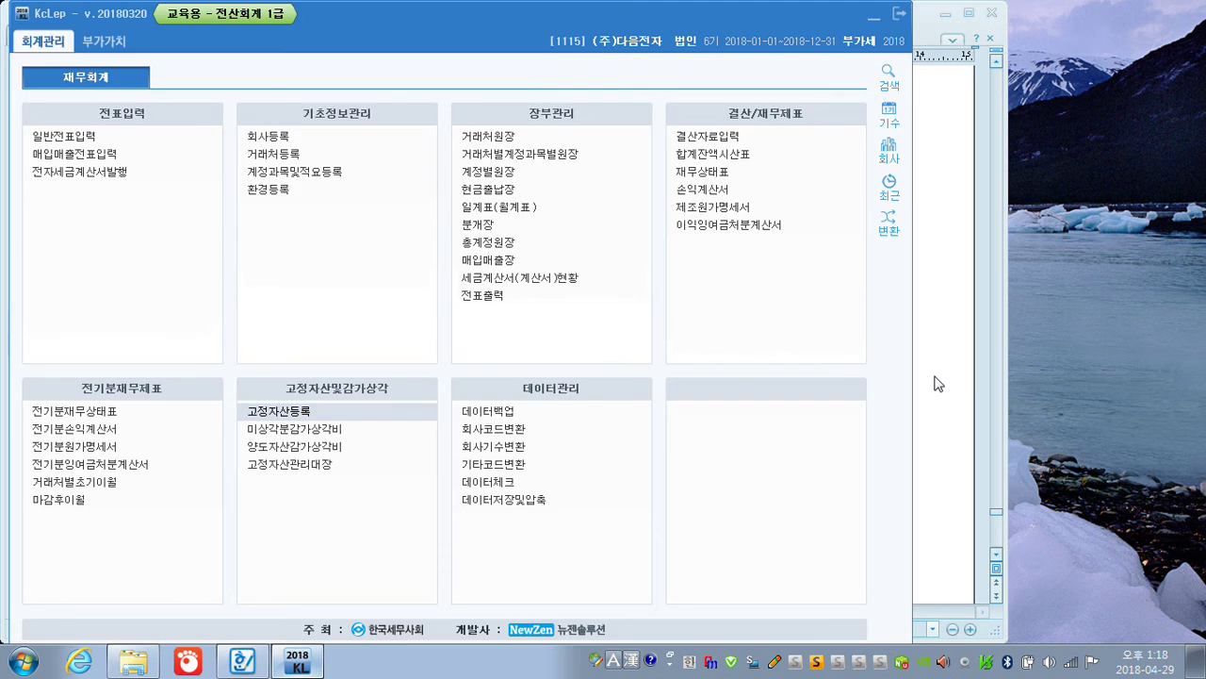
{"action": "left_click", "coordinate": [939, 384]}
{"action": "scroll", "coordinate": [671, 347], "scroll_direction": "down", "scroll_amount": 8}
{"action": "scroll", "coordinate": [657, 337], "scroll_direction": "down", "scroll_amount": 8}
{"action": "scroll", "coordinate": [655, 339], "scroll_direction": "down", "scroll_amount": 15}
{"action": "scroll", "coordinate": [651, 340], "scroll_direction": "down", "scroll_amount": 4}
{"action": "scroll", "coordinate": [650, 339], "scroll_direction": "down", "scroll_amount": 15}
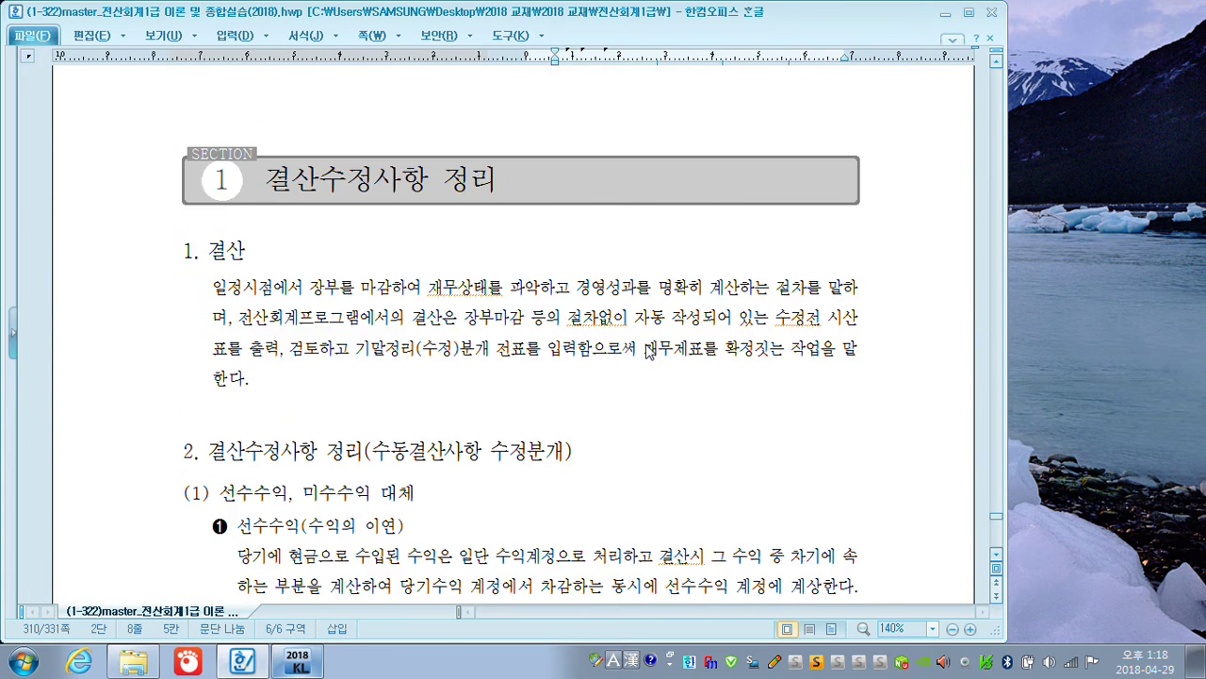
Look through the manual closing adjustments in the textbook and return to (1) 선수수익, 미수수익 대체
{"action": "scroll", "coordinate": [649, 351], "scroll_direction": "down", "scroll_amount": 2}
{"action": "scroll", "coordinate": [648, 351], "scroll_direction": "down", "scroll_amount": 8}
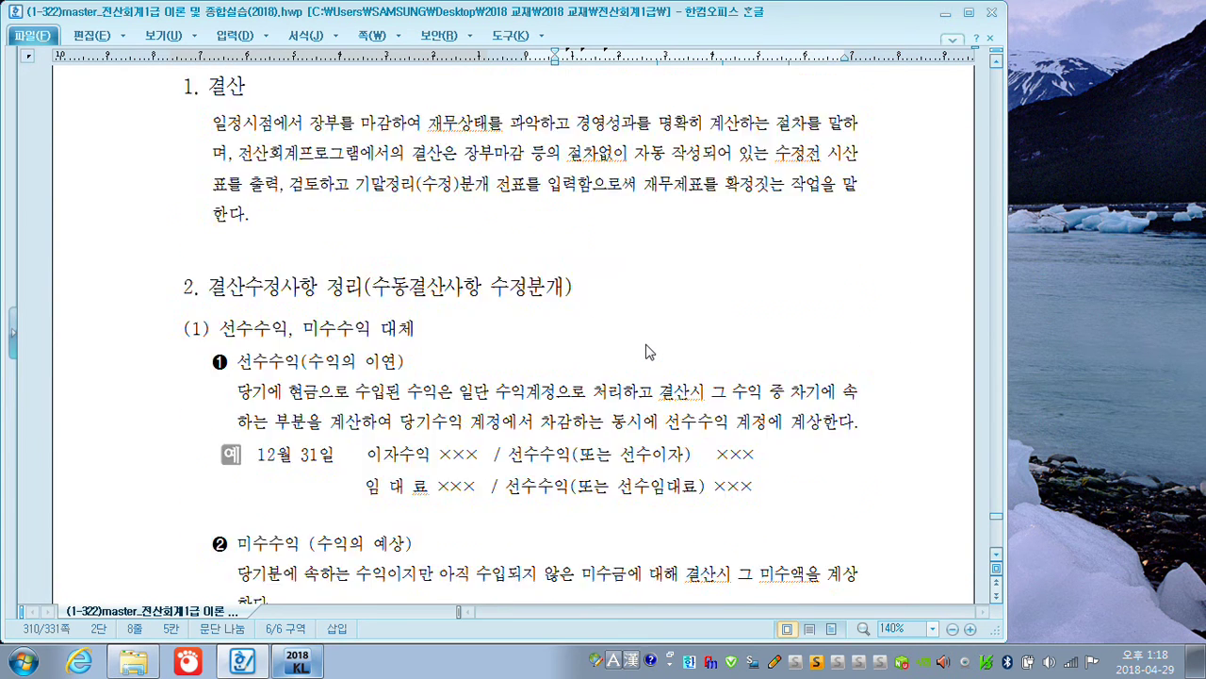
{"action": "scroll", "coordinate": [648, 352], "scroll_direction": "down", "scroll_amount": 20}
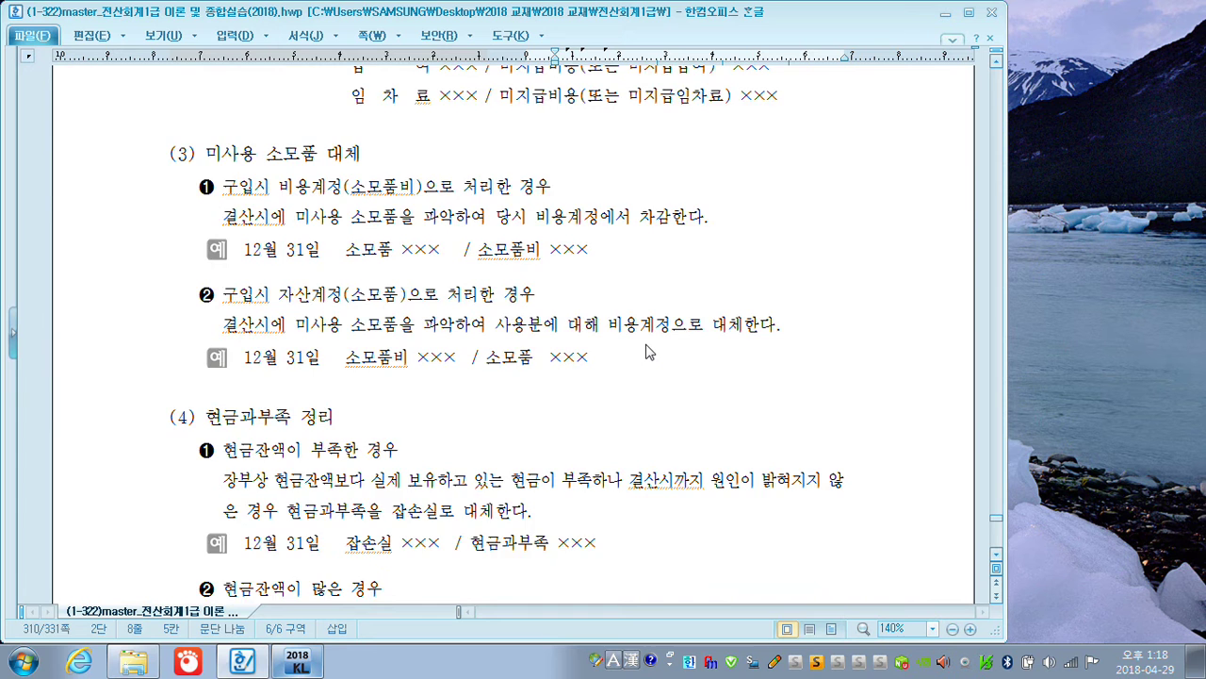
{"action": "scroll", "coordinate": [649, 352], "scroll_direction": "up", "scroll_amount": 16}
{"action": "scroll", "coordinate": [648, 352], "scroll_direction": "up", "scroll_amount": 15}
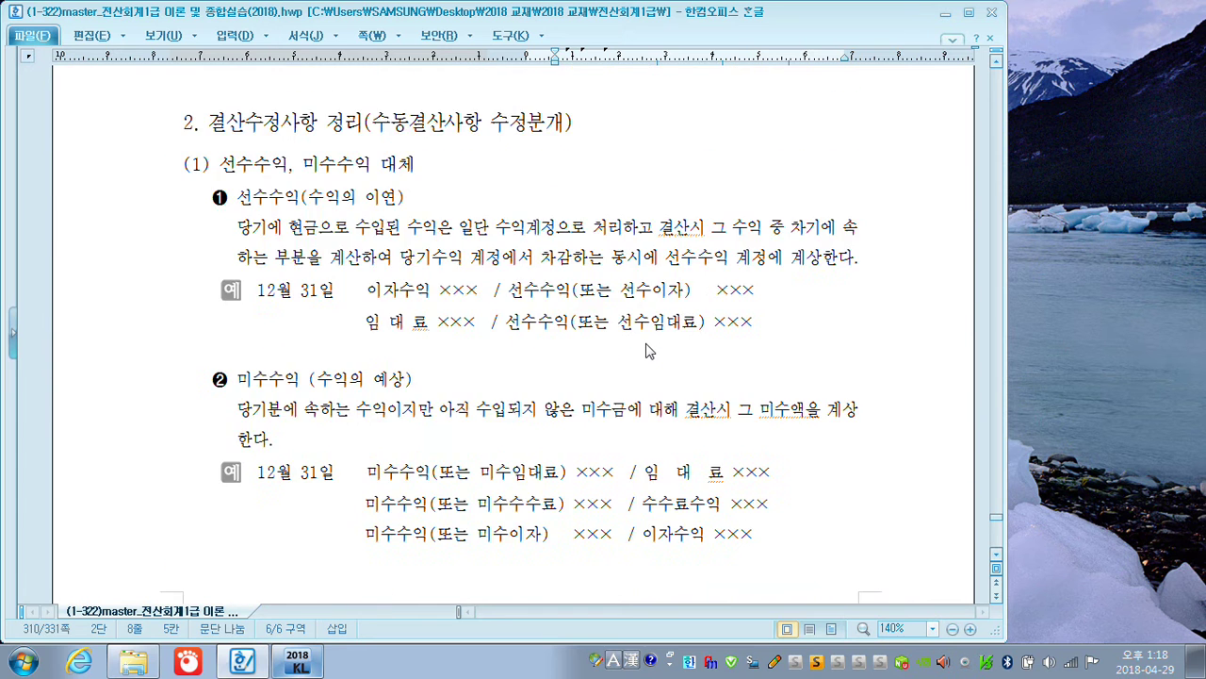
{"action": "scroll", "coordinate": [648, 352], "scroll_direction": "down", "scroll_amount": 7}
{"action": "scroll", "coordinate": [648, 352], "scroll_direction": "down", "scroll_amount": 2}
Start the screen pen and mark 수동결산, 선수수익 and 미수수익 in the headings, plus the two 선수수익 example entries under (1)
{"action": "key", "text": "ctrl+F1"}
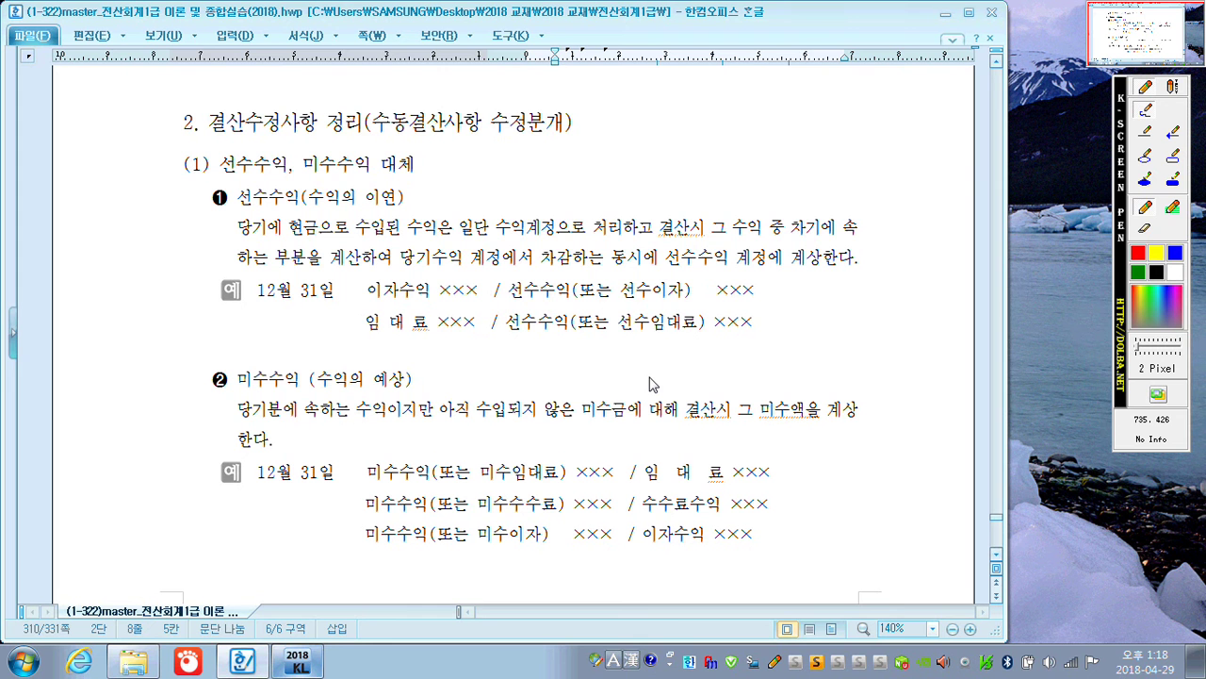
{"action": "left_click_drag", "start_coordinate": [374, 128], "coordinate": [447, 137]}
{"action": "mouse_move", "coordinate": [273, 175]}
{"action": "left_mouse_down"}
{"action": "mouse_move", "coordinate": [226, 158]}
{"action": "mouse_move", "coordinate": [375, 175]}
{"action": "left_mouse_up"}
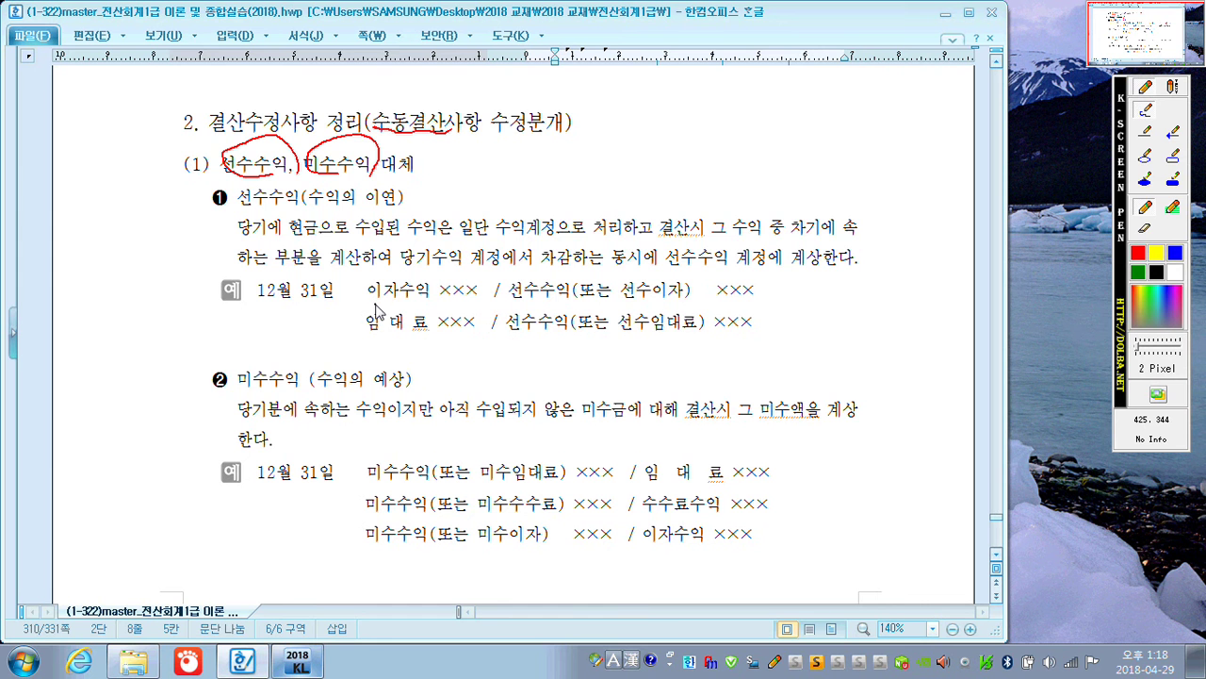
{"action": "left_click_drag", "start_coordinate": [375, 303], "coordinate": [566, 308]}
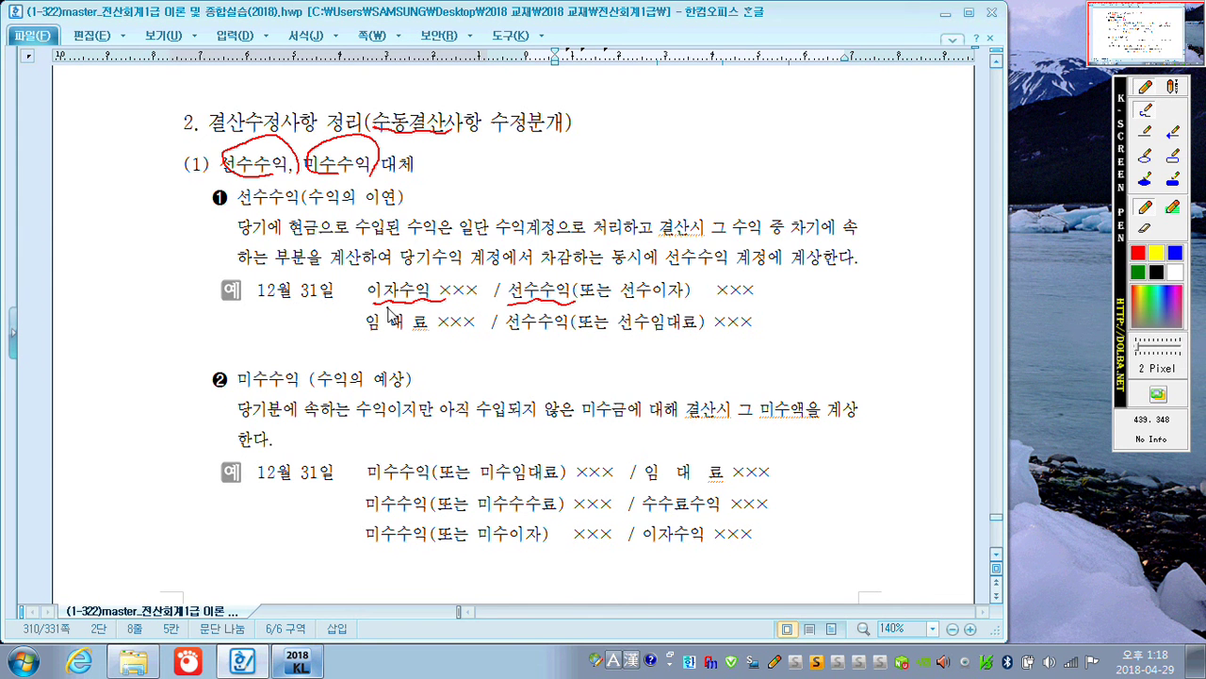
{"action": "mouse_move", "coordinate": [358, 295]}
{"action": "left_mouse_down"}
{"action": "mouse_move", "coordinate": [346, 325]}
{"action": "mouse_move", "coordinate": [355, 337]}
{"action": "left_mouse_up"}
{"action": "left_click_drag", "start_coordinate": [509, 332], "coordinate": [578, 337]}
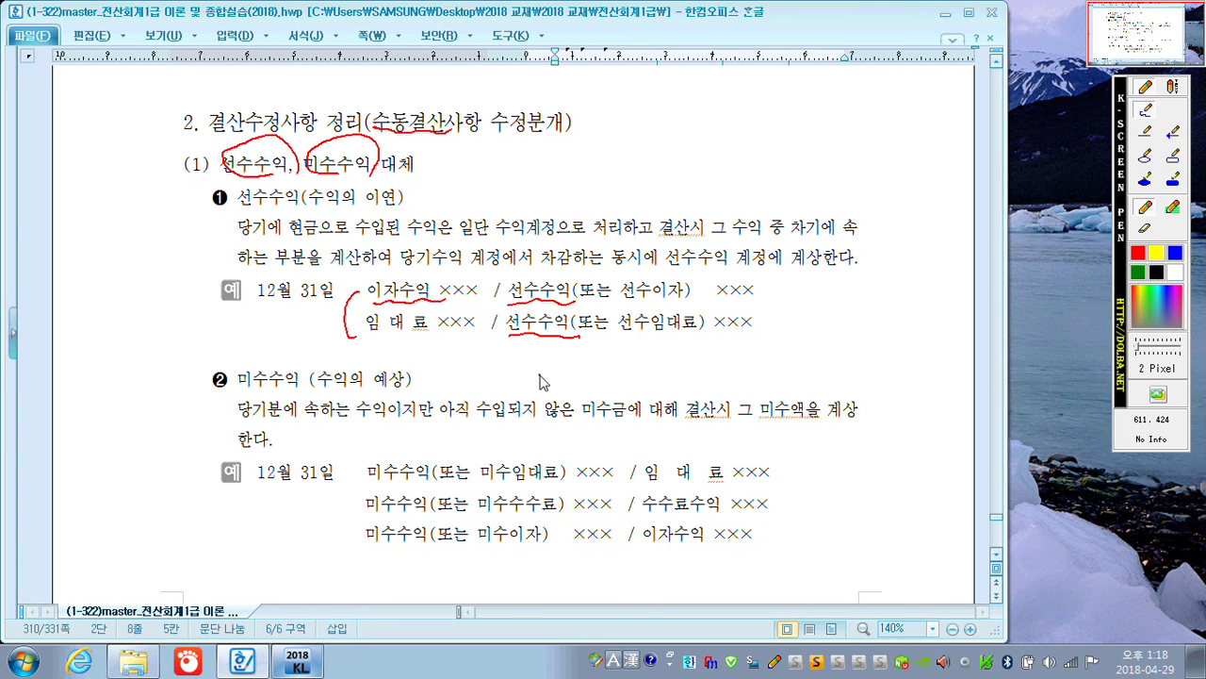
Bracket the three 미수수익 example entries, underline 임대료, 수수료수익 and 이자수익, and clear the pen marks
{"action": "left_click_drag", "start_coordinate": [370, 469], "coordinate": [366, 544]}
{"action": "left_click_drag", "start_coordinate": [647, 492], "coordinate": [754, 477]}
{"action": "left_click_drag", "start_coordinate": [644, 517], "coordinate": [735, 507]}
{"action": "left_click_drag", "start_coordinate": [648, 554], "coordinate": [725, 543]}
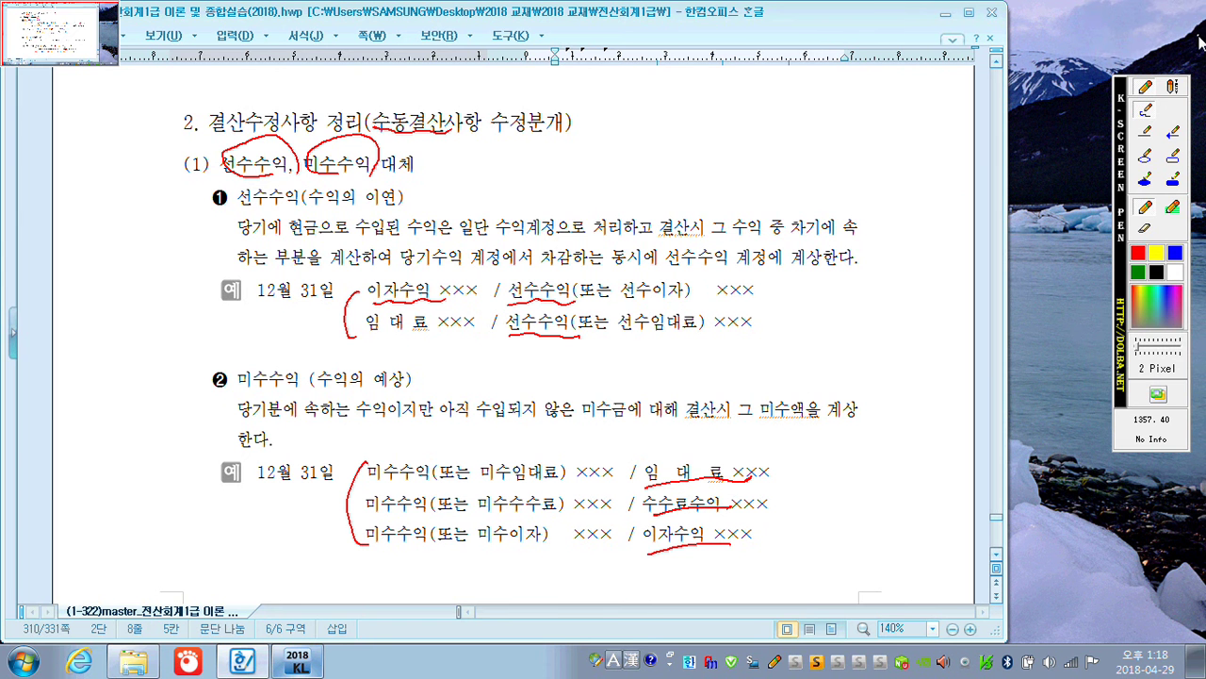
{"action": "key", "text": "Escape"}
Go to (2) 선급비용, 미지급비용 대체, circle 선급비용 with the note 자산, and underline 보험료 and 임차료 in pen
{"action": "scroll", "coordinate": [1198, 37], "scroll_direction": "down", "scroll_amount": 5}
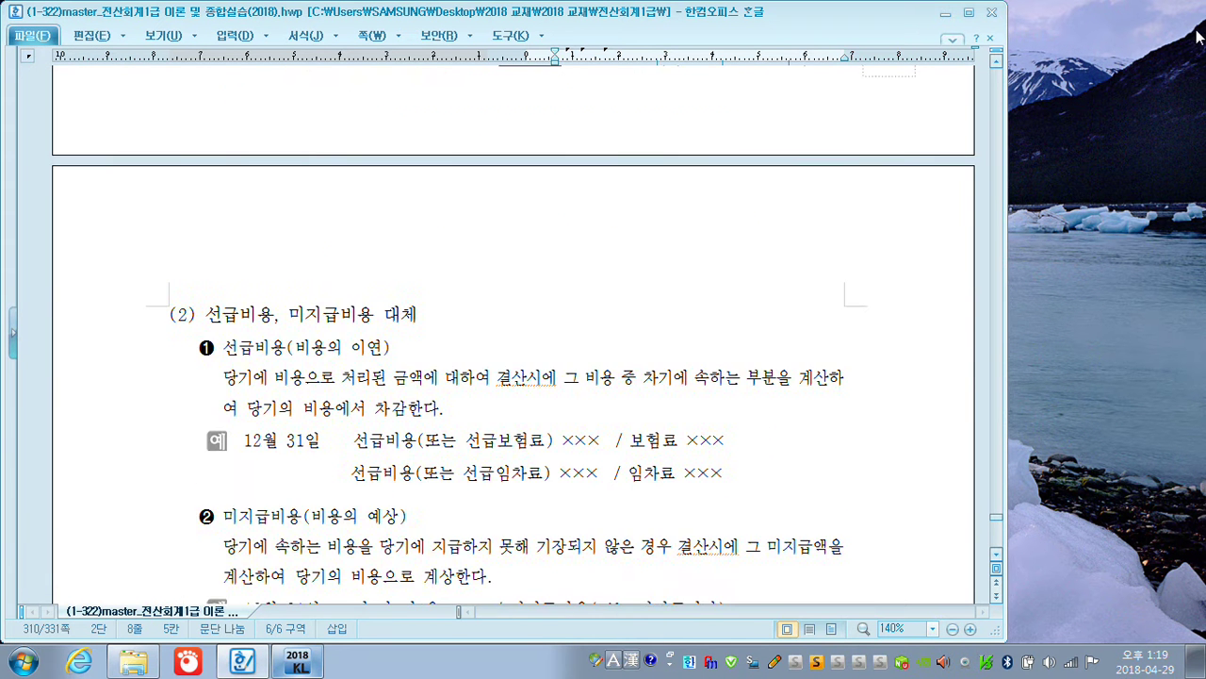
{"action": "scroll", "coordinate": [514, 377], "scroll_direction": "down", "scroll_amount": 4}
{"action": "scroll", "coordinate": [513, 377], "scroll_direction": "up", "scroll_amount": 2}
{"action": "scroll", "coordinate": [514, 377], "scroll_direction": "down", "scroll_amount": 1}
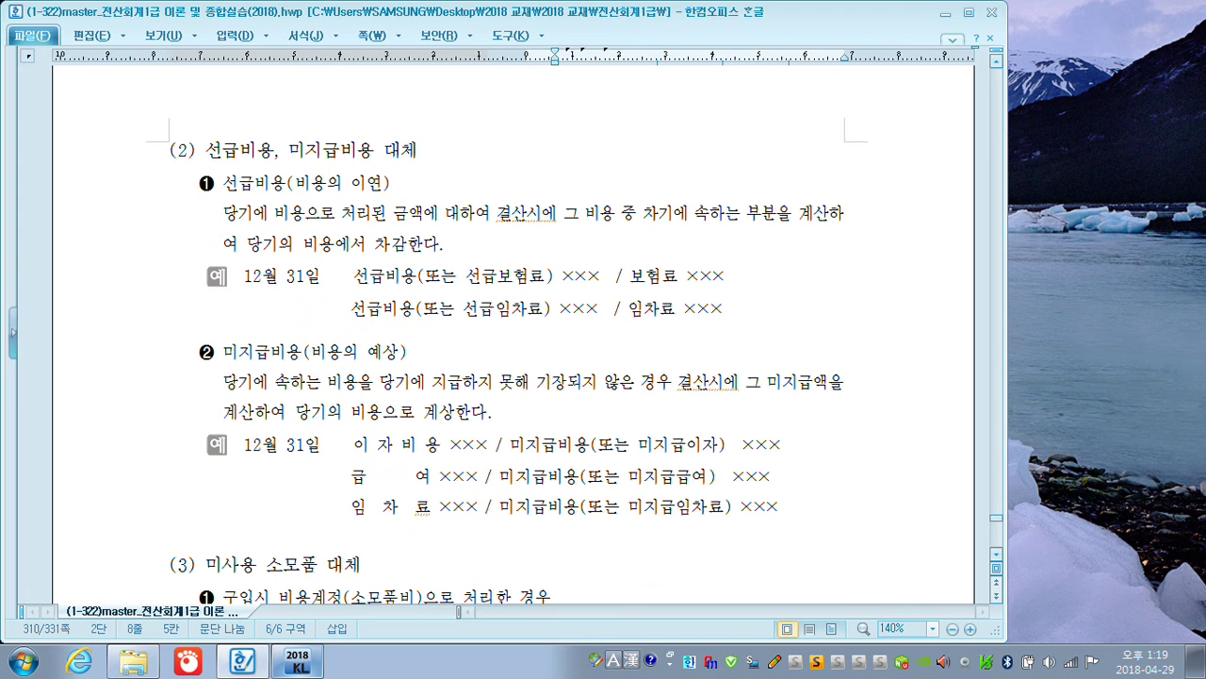
{"action": "key", "text": "F12"}
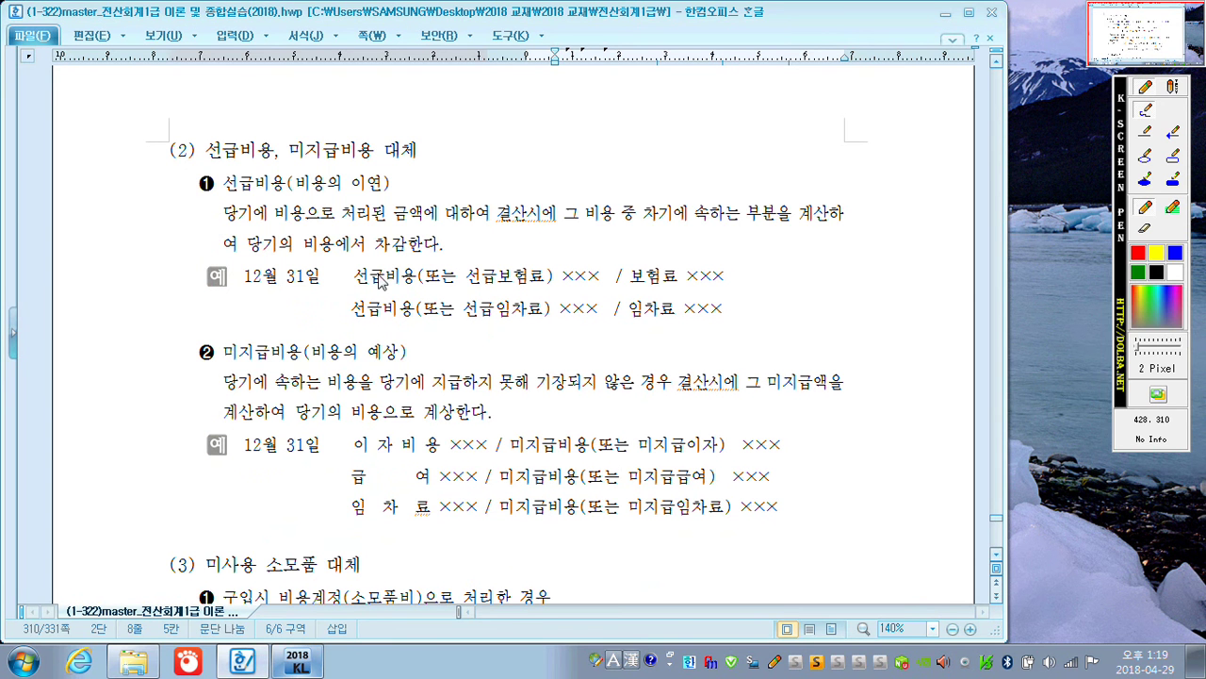
{"action": "mouse_move", "coordinate": [415, 317]}
{"action": "left_mouse_down"}
{"action": "mouse_move", "coordinate": [394, 328]}
{"action": "mouse_move", "coordinate": [469, 256]}
{"action": "mouse_move", "coordinate": [529, 243]}
{"action": "mouse_move", "coordinate": [543, 255]}
{"action": "left_mouse_up"}
{"action": "left_click_drag", "start_coordinate": [631, 295], "coordinate": [690, 293]}
{"action": "left_click_drag", "start_coordinate": [631, 331], "coordinate": [697, 324]}
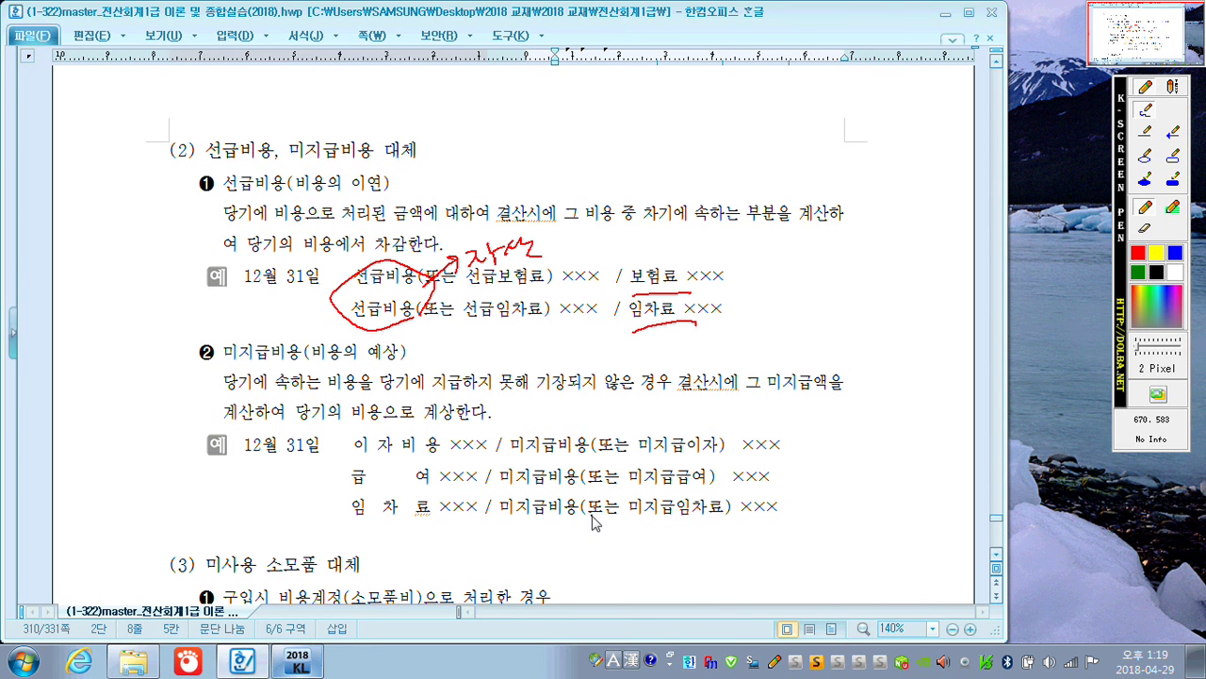
Circle 미지급비용 with the note 부채, underline 이자비용, 급여 and 임차료, and clear the pen marks
{"action": "mouse_move", "coordinate": [593, 533]}
{"action": "left_mouse_down"}
{"action": "mouse_move", "coordinate": [533, 471]}
{"action": "mouse_move", "coordinate": [581, 530]}
{"action": "left_mouse_up"}
{"action": "mouse_move", "coordinate": [606, 447]}
{"action": "left_mouse_down"}
{"action": "mouse_move", "coordinate": [630, 411]}
{"action": "mouse_move", "coordinate": [695, 433]}
{"action": "left_mouse_up"}
{"action": "left_click_drag", "start_coordinate": [357, 455], "coordinate": [447, 459]}
{"action": "left_click_drag", "start_coordinate": [353, 488], "coordinate": [443, 489]}
{"action": "left_click_drag", "start_coordinate": [357, 521], "coordinate": [449, 517]}
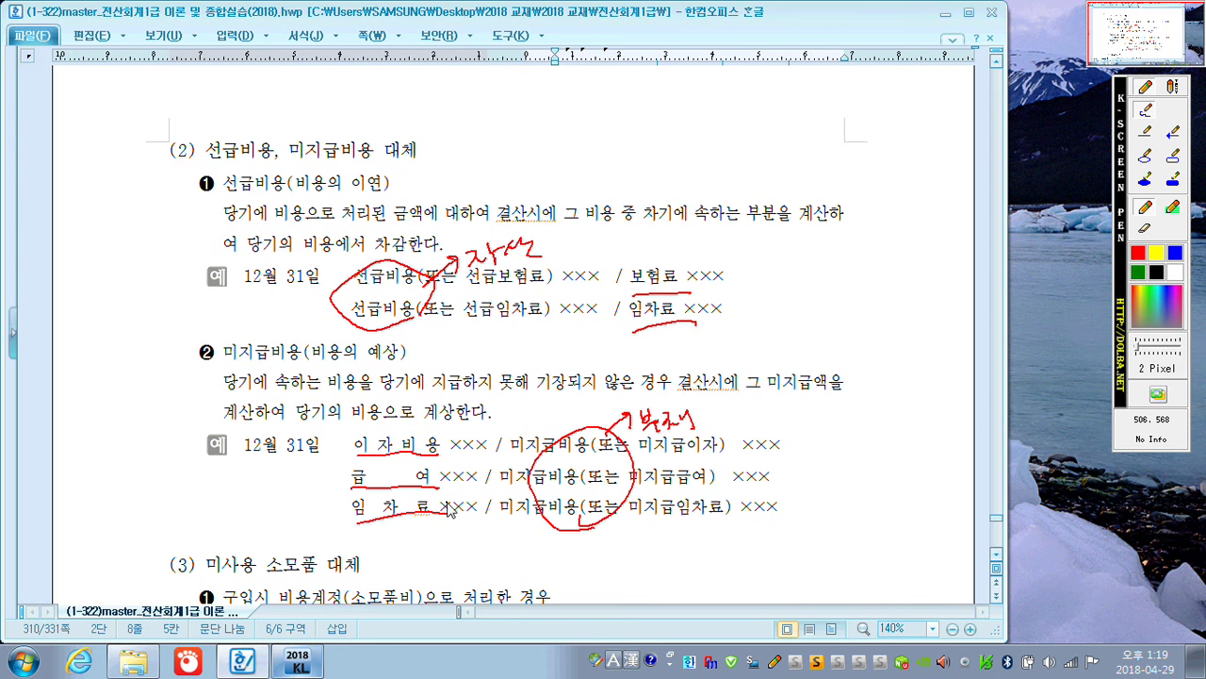
{"action": "key", "text": "Escape"}
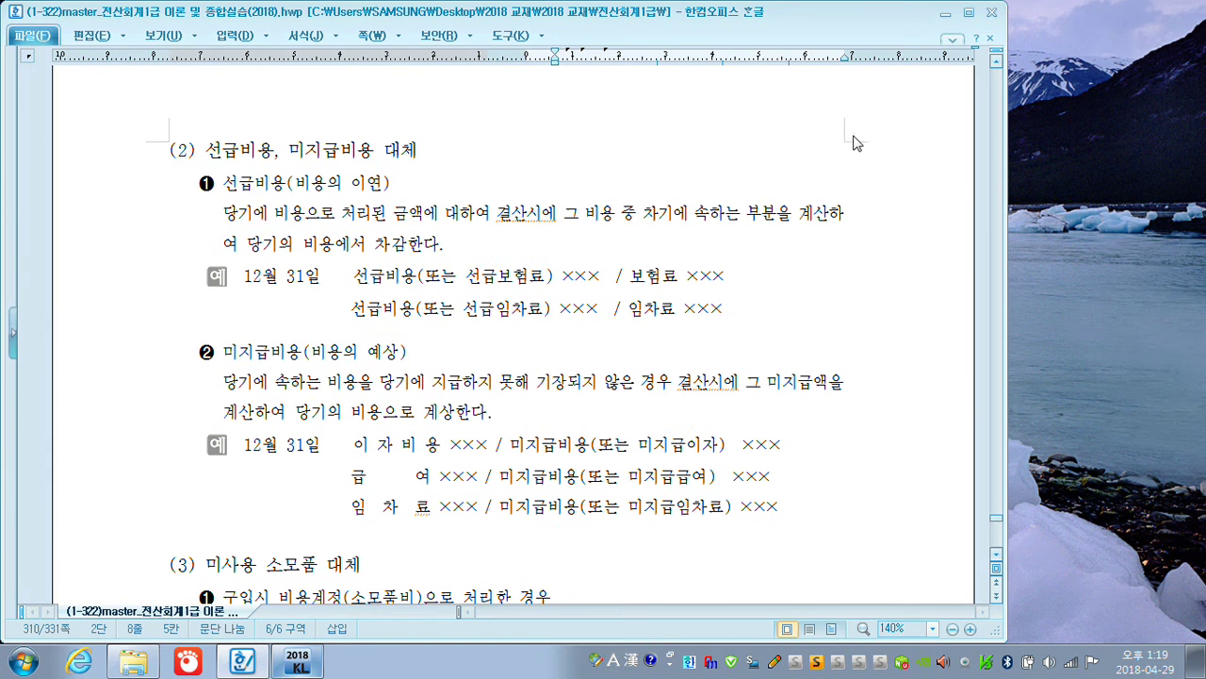
In (3) 미사용 소모품 대체, circle 소모품비 in case ❶ with an arrow to its credit entry, and underline 미사용 소모품 and 소모품
{"action": "scroll", "coordinate": [810, 170], "scroll_direction": "down", "scroll_amount": 5}
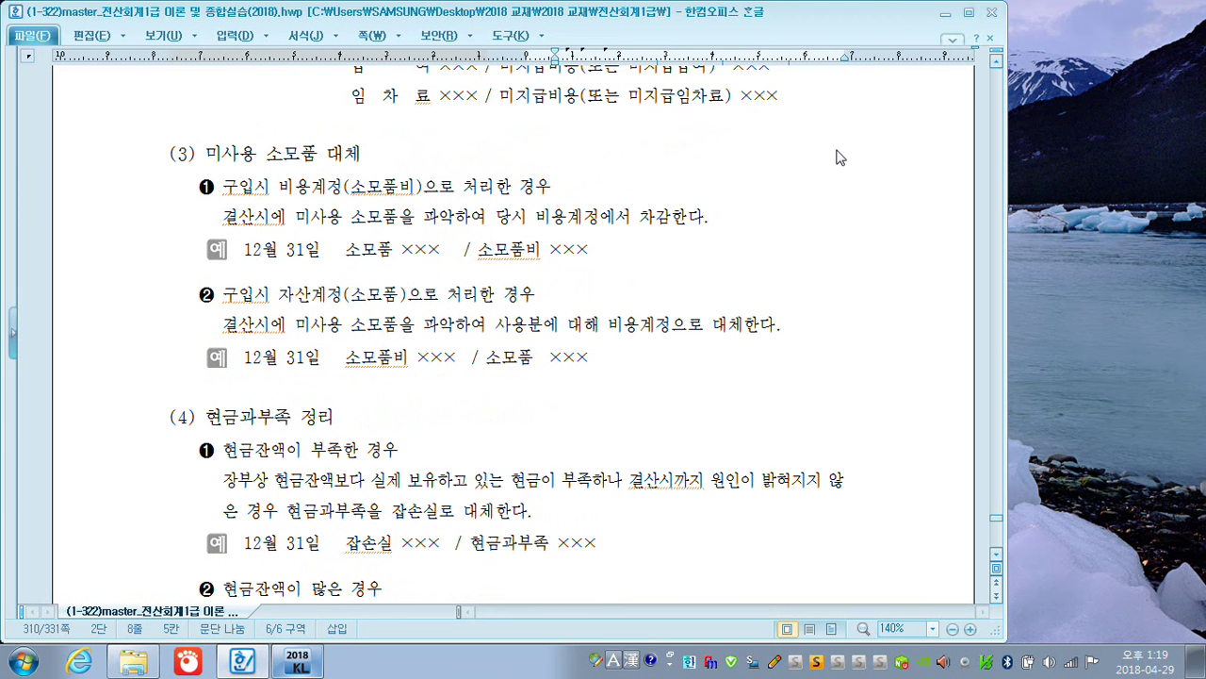
{"action": "key", "text": "F9"}
{"action": "mouse_move", "coordinate": [408, 199]}
{"action": "left_mouse_down"}
{"action": "mouse_move", "coordinate": [348, 201]}
{"action": "mouse_move", "coordinate": [441, 179]}
{"action": "mouse_move", "coordinate": [407, 201]}
{"action": "left_mouse_up"}
{"action": "mouse_move", "coordinate": [300, 227]}
{"action": "left_mouse_down"}
{"action": "mouse_move", "coordinate": [452, 219]}
{"action": "mouse_move", "coordinate": [503, 238]}
{"action": "left_mouse_up"}
{"action": "left_click_drag", "start_coordinate": [346, 266], "coordinate": [439, 264]}
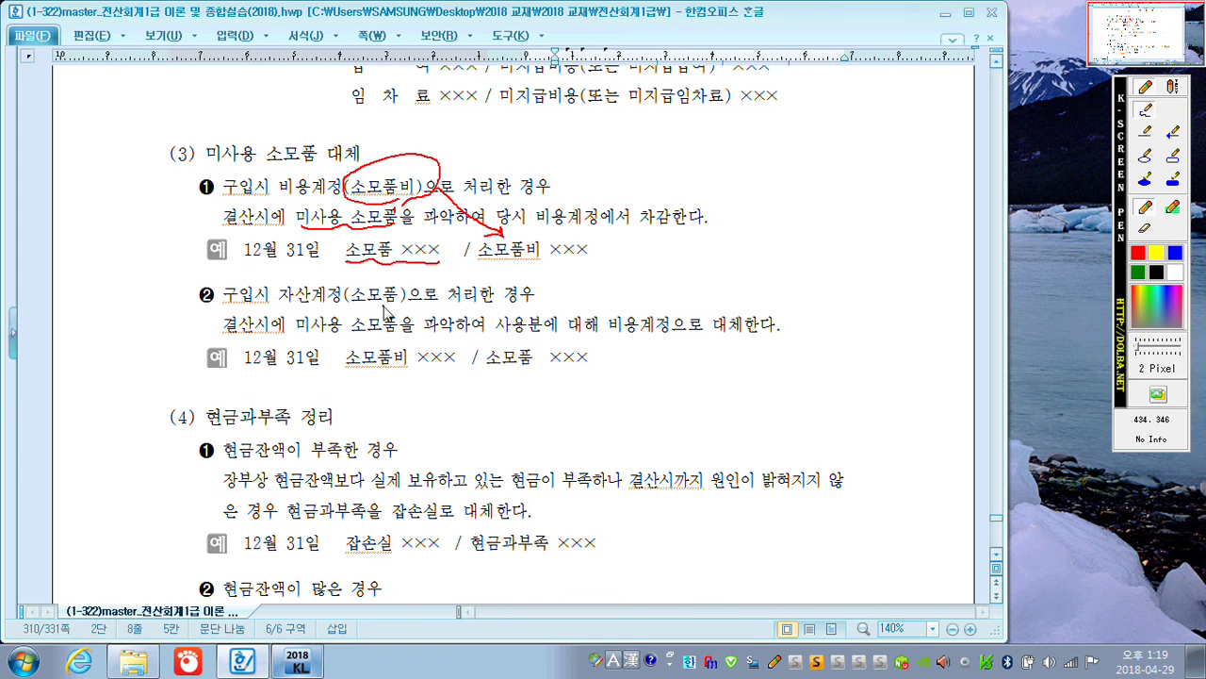
Mark case ❷ of (3) in pen to stress 사용, the 소모품비 / 소모품 entry and the note 사용액, circle 미사용 in case ❶, and clear the marks
{"action": "left_click_drag", "start_coordinate": [351, 311], "coordinate": [419, 304]}
{"action": "mouse_move", "coordinate": [295, 317]}
{"action": "left_mouse_down"}
{"action": "mouse_move", "coordinate": [351, 341]}
{"action": "mouse_move", "coordinate": [330, 351]}
{"action": "mouse_move", "coordinate": [320, 311]}
{"action": "mouse_move", "coordinate": [436, 301]}
{"action": "mouse_move", "coordinate": [489, 345]}
{"action": "mouse_move", "coordinate": [477, 343]}
{"action": "left_mouse_up"}
{"action": "left_click_drag", "start_coordinate": [346, 370], "coordinate": [456, 362]}
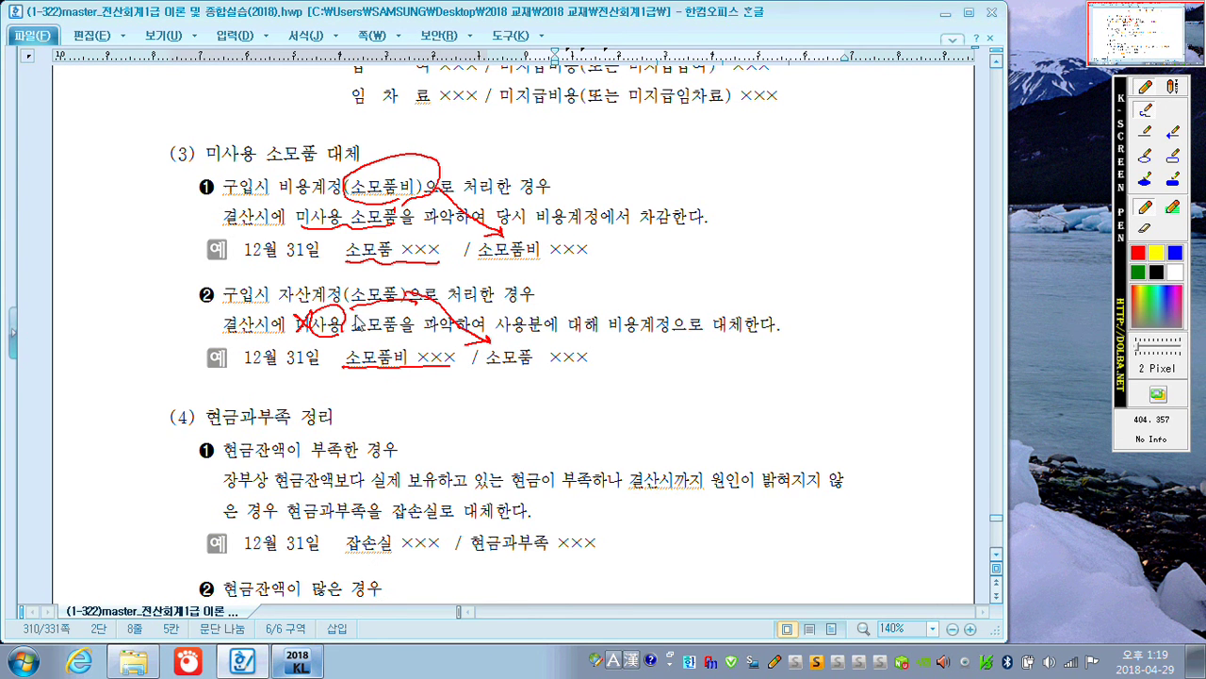
{"action": "mouse_move", "coordinate": [307, 312]}
{"action": "left_mouse_down"}
{"action": "mouse_move", "coordinate": [300, 343]}
{"action": "mouse_move", "coordinate": [321, 321]}
{"action": "left_mouse_up"}
{"action": "mouse_move", "coordinate": [597, 381]}
{"action": "left_mouse_down"}
{"action": "mouse_move", "coordinate": [582, 399]}
{"action": "mouse_move", "coordinate": [615, 414]}
{"action": "mouse_move", "coordinate": [637, 382]}
{"action": "mouse_move", "coordinate": [649, 403]}
{"action": "mouse_move", "coordinate": [660, 375]}
{"action": "mouse_move", "coordinate": [675, 400]}
{"action": "left_mouse_up"}
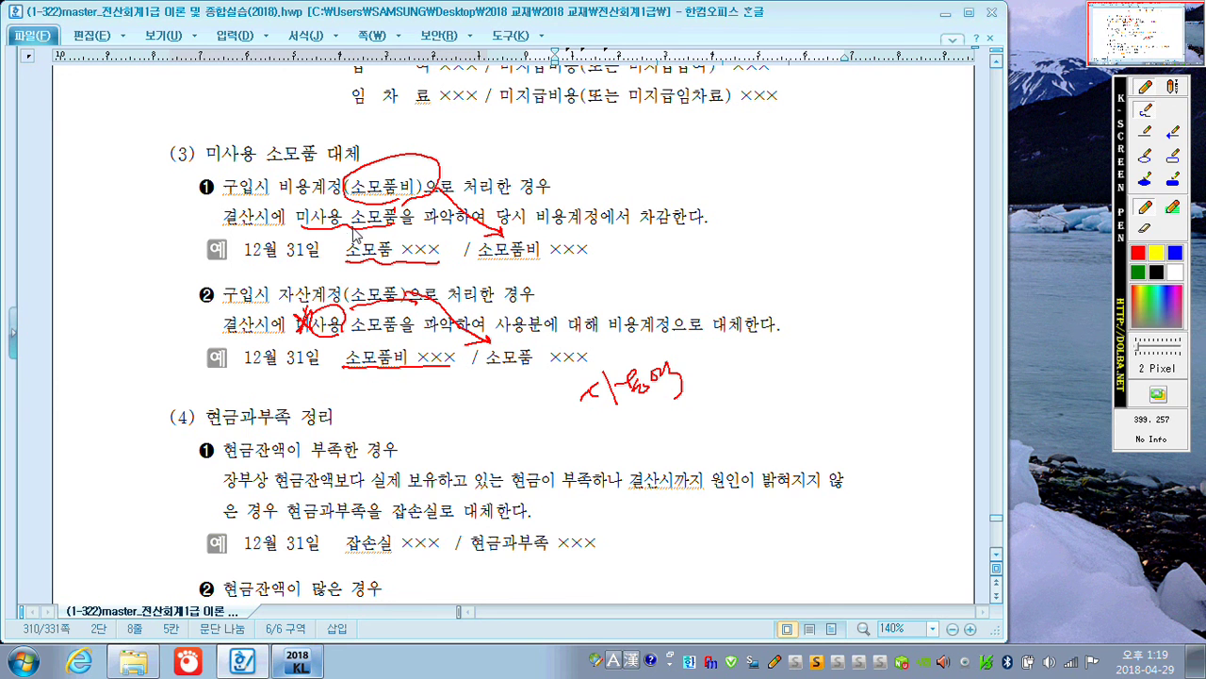
{"action": "mouse_move", "coordinate": [298, 227]}
{"action": "left_mouse_down"}
{"action": "mouse_move", "coordinate": [311, 204]}
{"action": "mouse_move", "coordinate": [351, 210]}
{"action": "mouse_move", "coordinate": [341, 230]}
{"action": "left_mouse_up"}
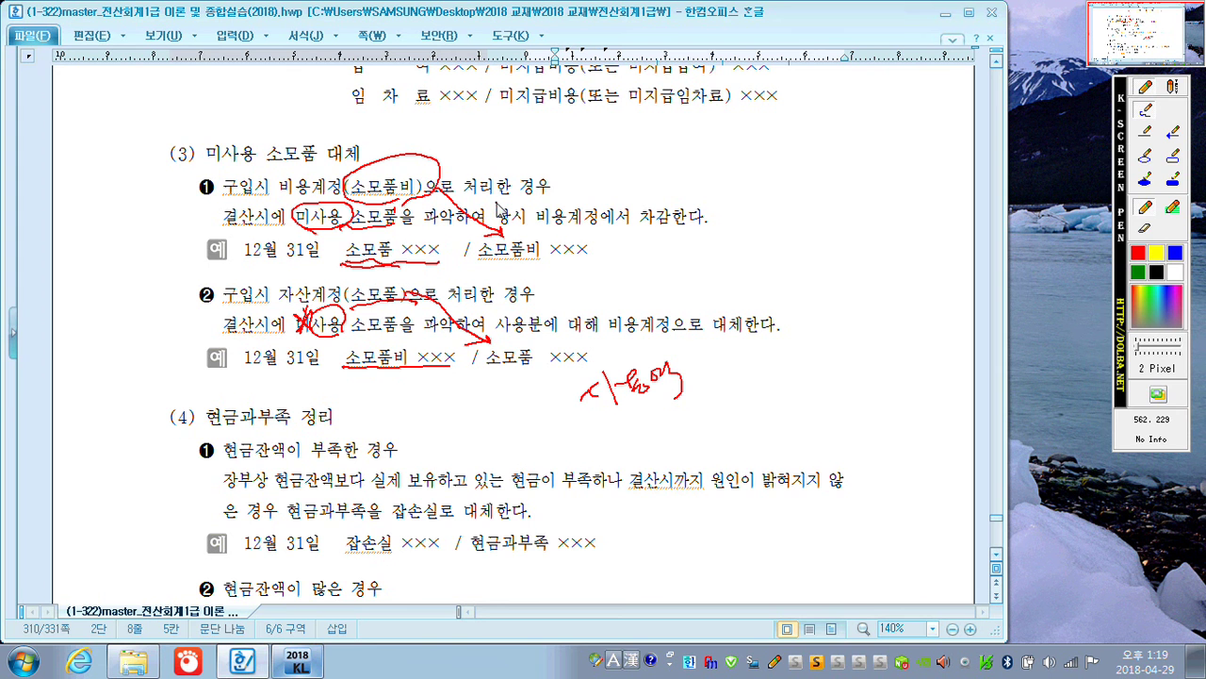
{"action": "key", "text": "Escape"}
Highlight the 잡손실 and 잡이익 entries in the examples of (4) 현금과부족 정리
{"action": "scroll", "coordinate": [498, 300], "scroll_direction": "down", "scroll_amount": 3}
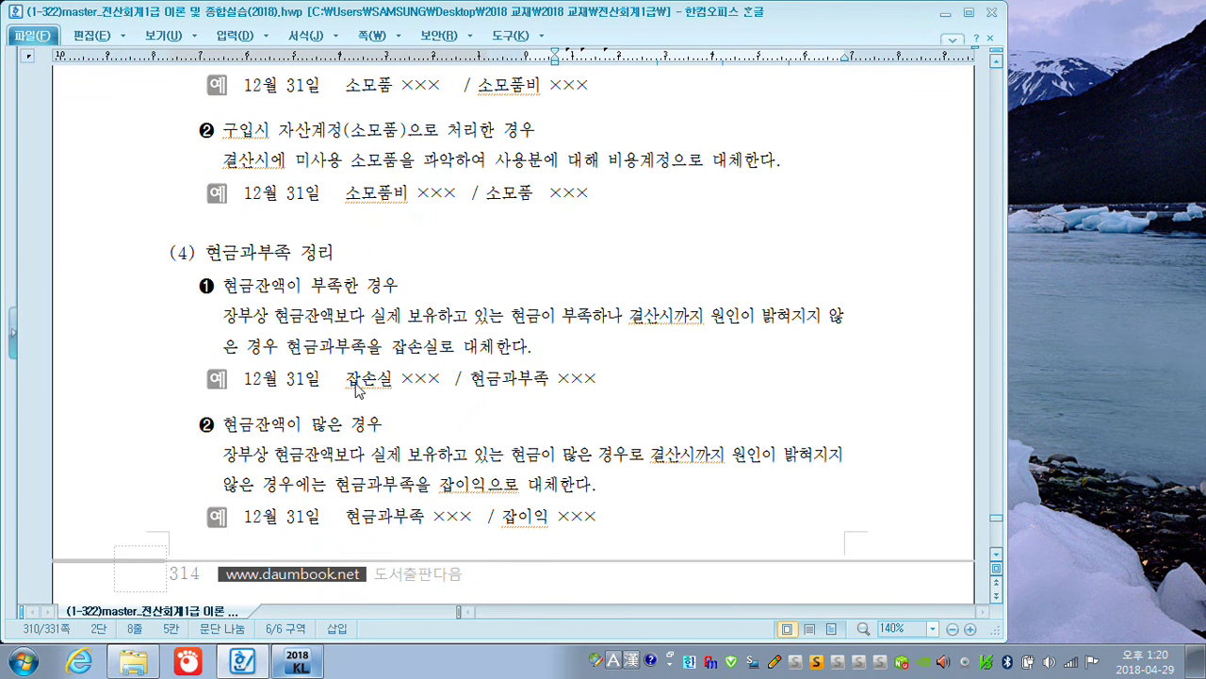
{"action": "left_click_drag", "start_coordinate": [347, 385], "coordinate": [431, 383]}
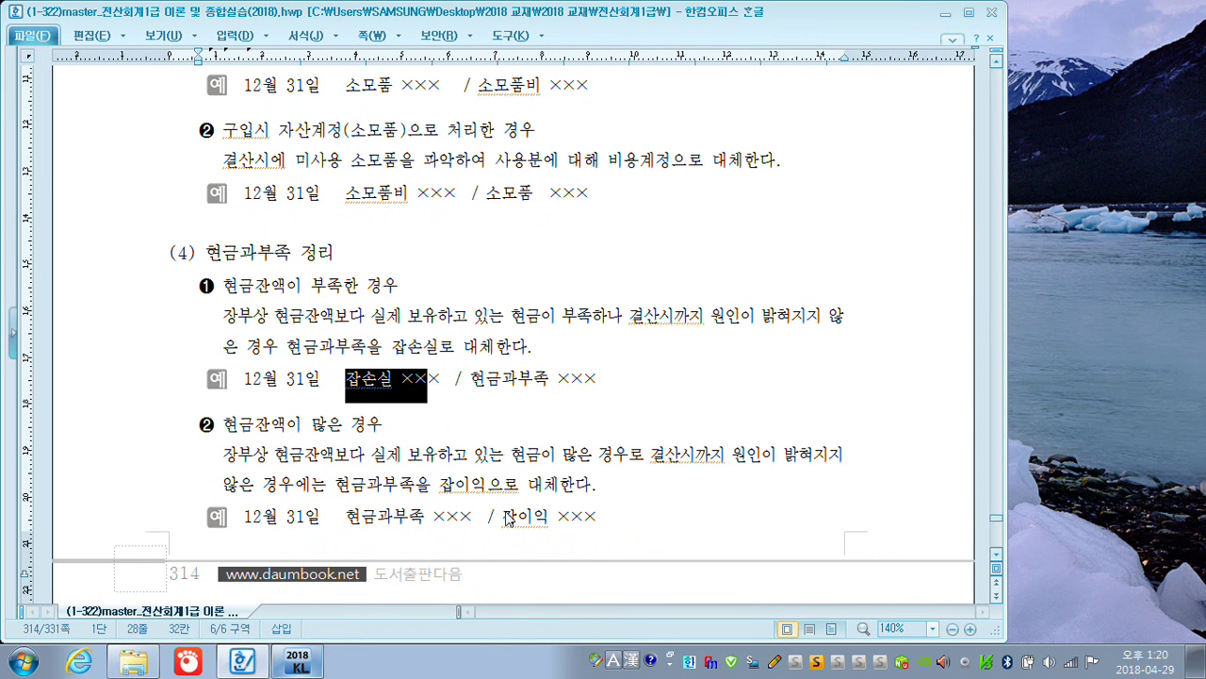
{"action": "left_click_drag", "start_coordinate": [503, 517], "coordinate": [585, 515]}
Go to (5) 단기매매증권 평가 and highlight the 단기매매증권평가이익 entry and the 단기매매증권평가손실 / 단기매매증권 entry
{"action": "scroll", "coordinate": [604, 350], "scroll_direction": "down", "scroll_amount": 10}
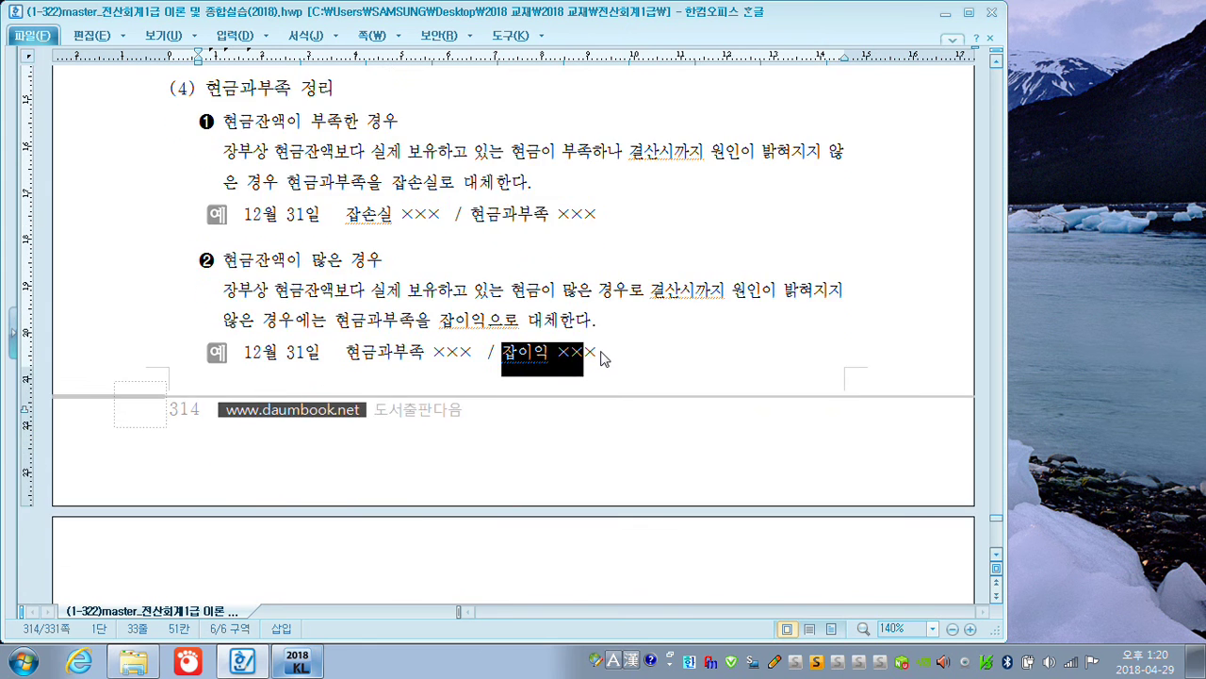
{"action": "scroll", "coordinate": [607, 351], "scroll_direction": "down", "scroll_amount": 4}
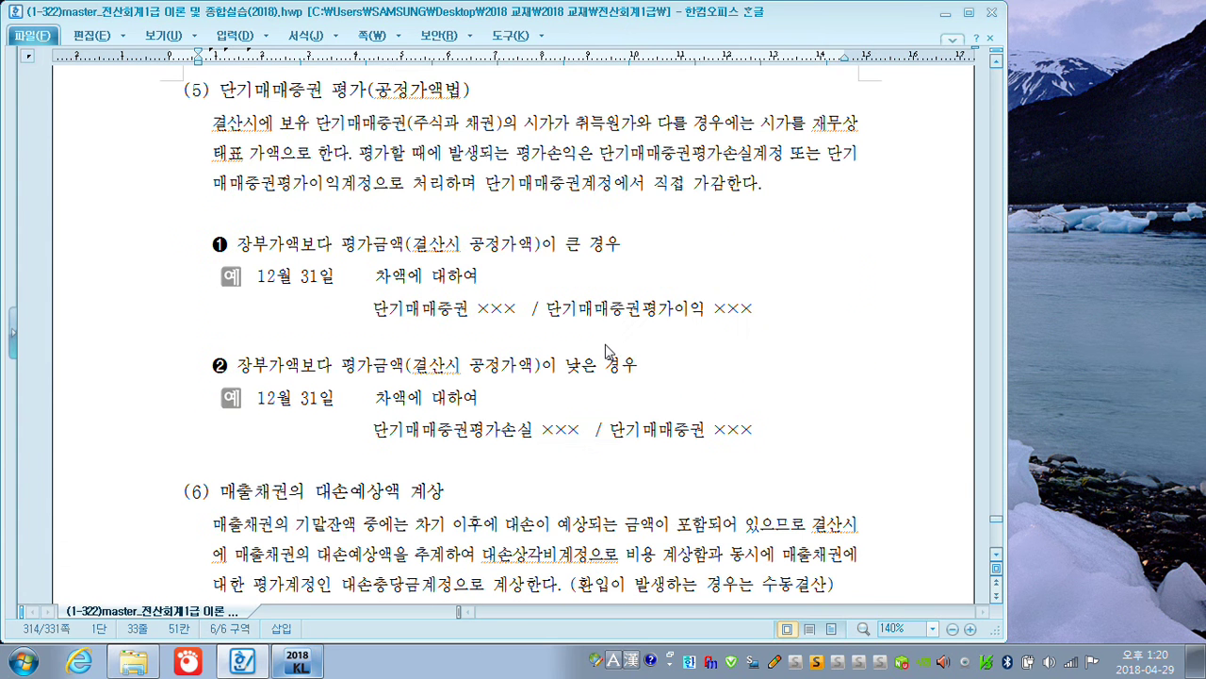
{"action": "left_click_drag", "start_coordinate": [374, 320], "coordinate": [723, 324]}
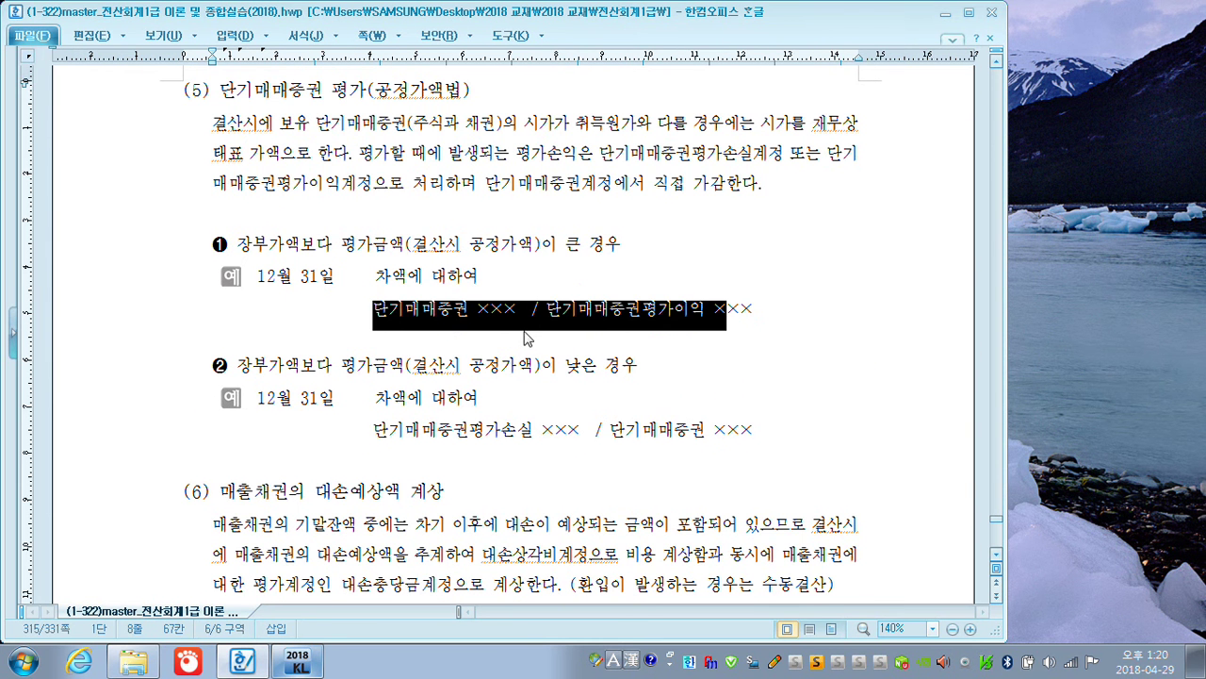
{"action": "left_click", "coordinate": [412, 328]}
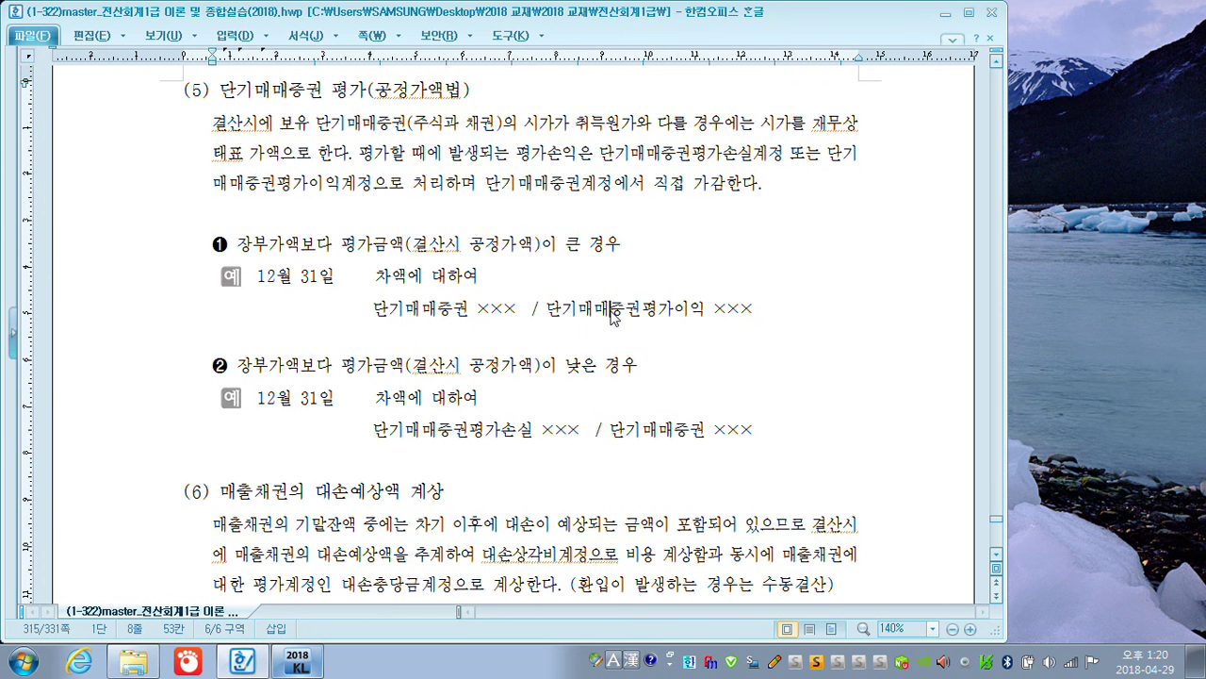
{"action": "scroll", "coordinate": [611, 315], "scroll_direction": "down", "scroll_amount": 3}
{"action": "left_click", "coordinate": [452, 355]}
{"action": "left_click_drag", "start_coordinate": [339, 366], "coordinate": [765, 354]}
{"action": "left_click", "coordinate": [610, 356]}
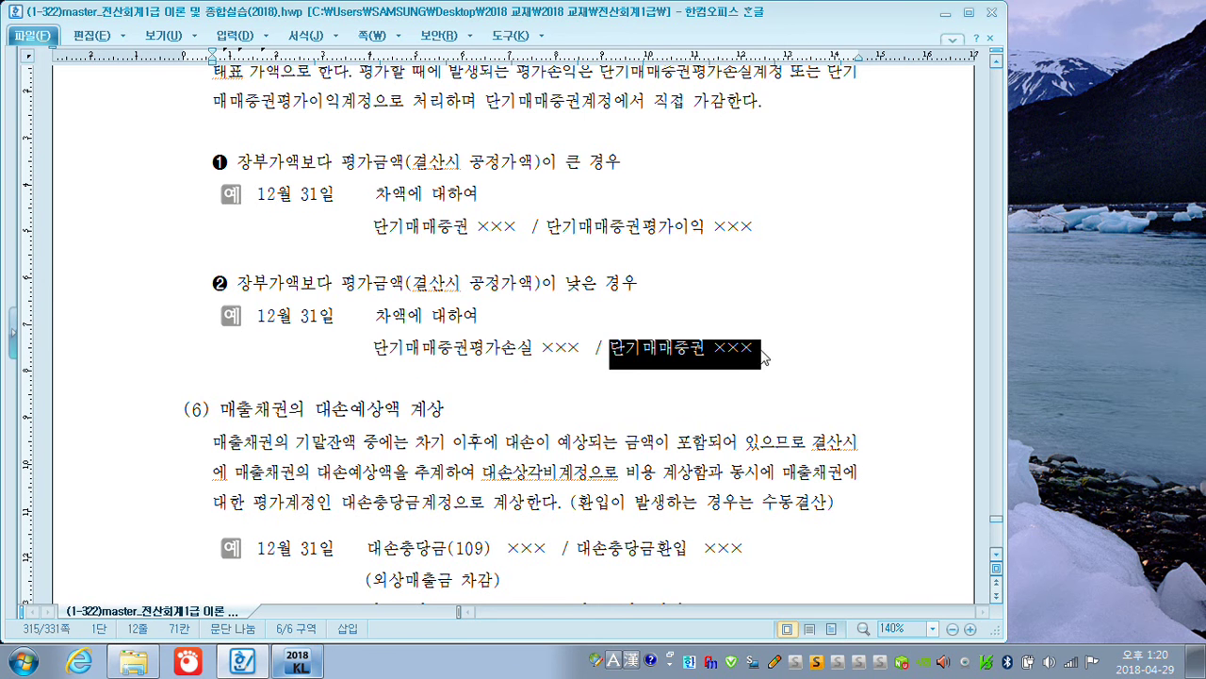
Highlight the 대손충당금환입 example entries for accounts 109 and 111 under (6) 매출채권의 대손예상액 계상
{"action": "scroll", "coordinate": [682, 311], "scroll_direction": "down", "scroll_amount": 8}
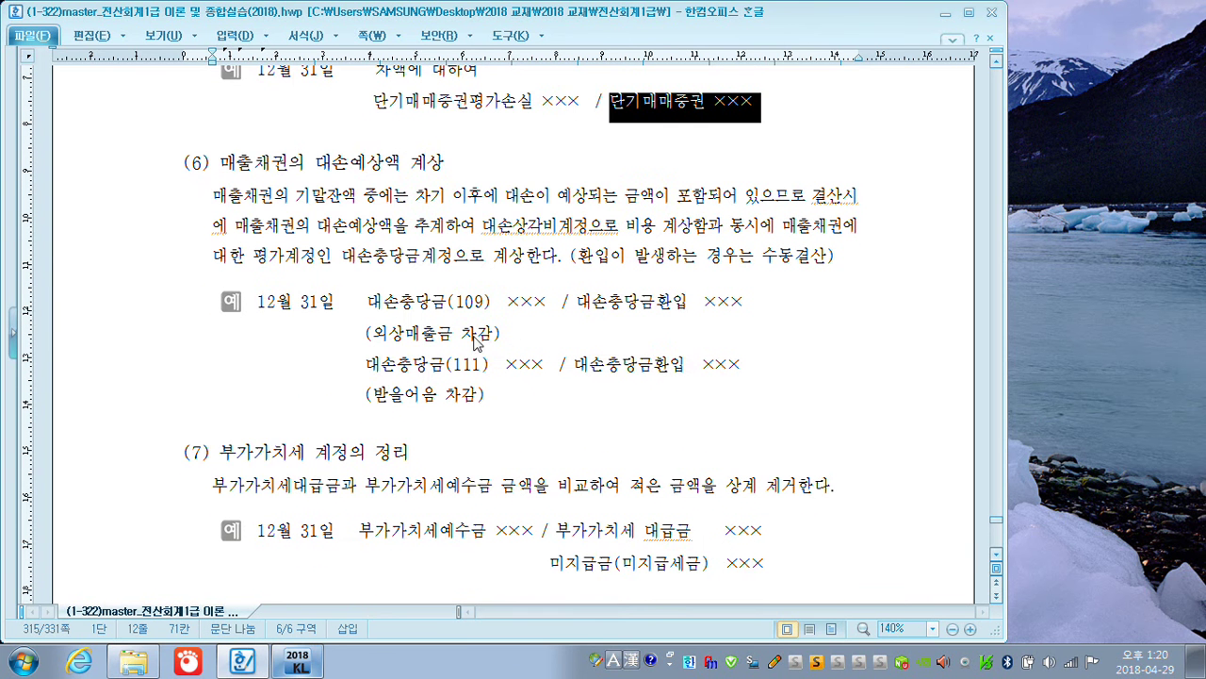
{"action": "left_click", "coordinate": [336, 234]}
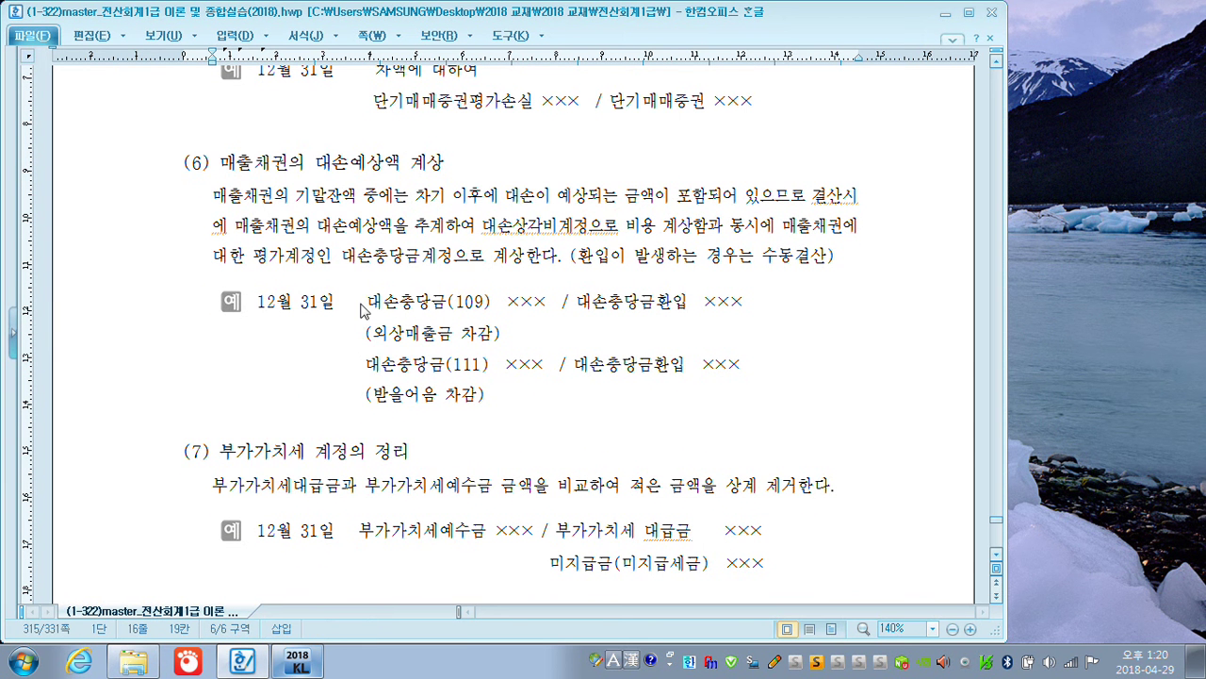
{"action": "left_click_drag", "start_coordinate": [361, 307], "coordinate": [737, 396]}
Highlight the 부가가치세예수금 / 부가가치세 대급금 entry and the 미지급금(미지급세금) line under (7) 부가가치세 계정의 정리
{"action": "scroll", "coordinate": [657, 387], "scroll_direction": "down", "scroll_amount": 6}
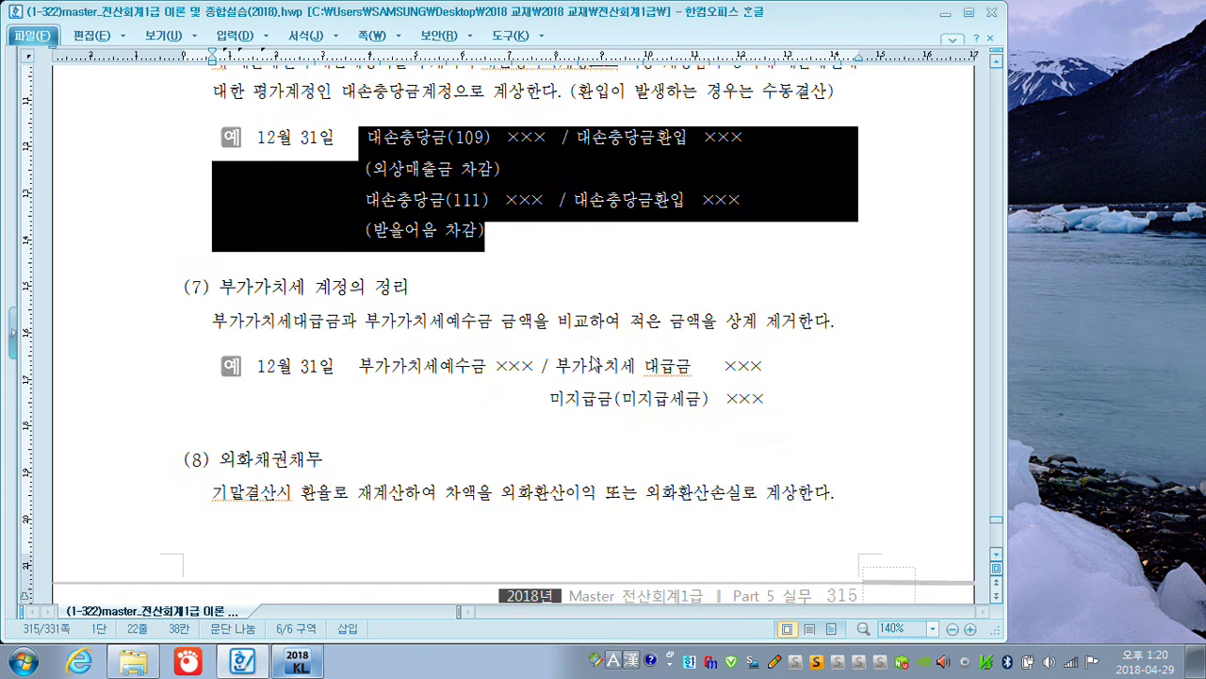
{"action": "scroll", "coordinate": [585, 353], "scroll_direction": "down", "scroll_amount": 2}
{"action": "left_click_drag", "start_coordinate": [347, 294], "coordinate": [746, 291]}
{"action": "left_click_drag", "start_coordinate": [553, 328], "coordinate": [771, 318]}
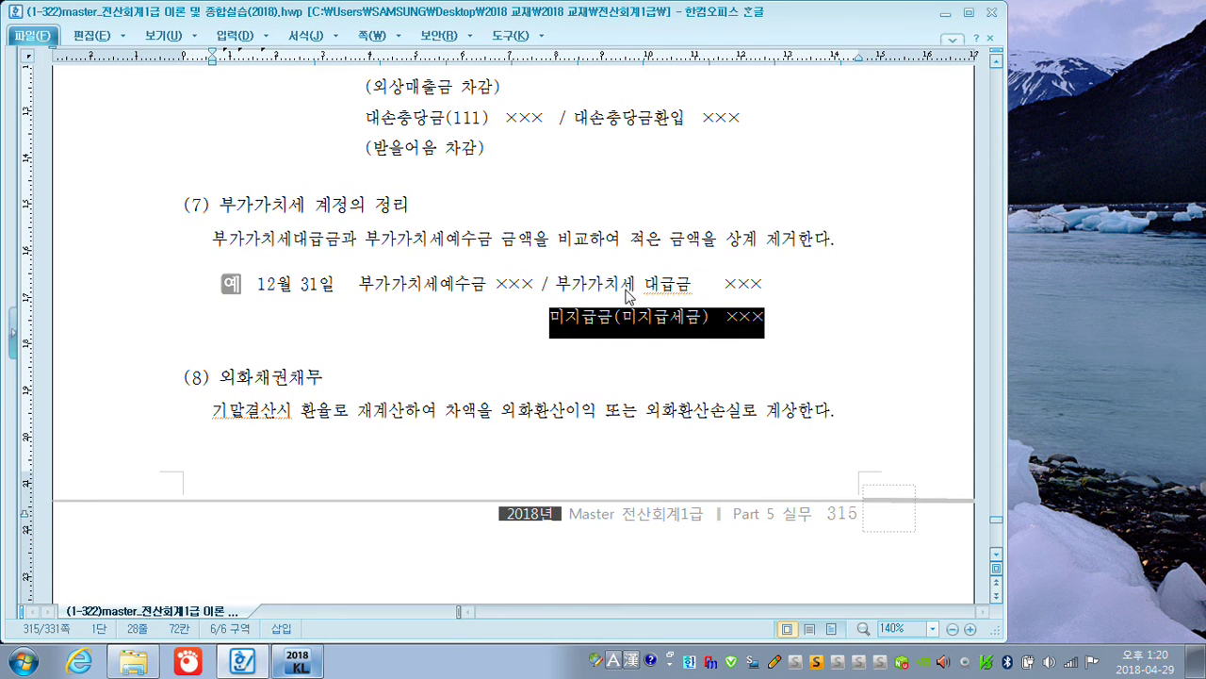
Go to section 2, 결산자료의 입력, and circle 수동결산분 and 일반전표 분개입력 (12월31일) with the screen pen
{"action": "scroll", "coordinate": [630, 296], "scroll_direction": "down", "scroll_amount": 10}
{"action": "scroll", "coordinate": [629, 293], "scroll_direction": "down", "scroll_amount": 10}
{"action": "scroll", "coordinate": [630, 293], "scroll_direction": "down", "scroll_amount": 10}
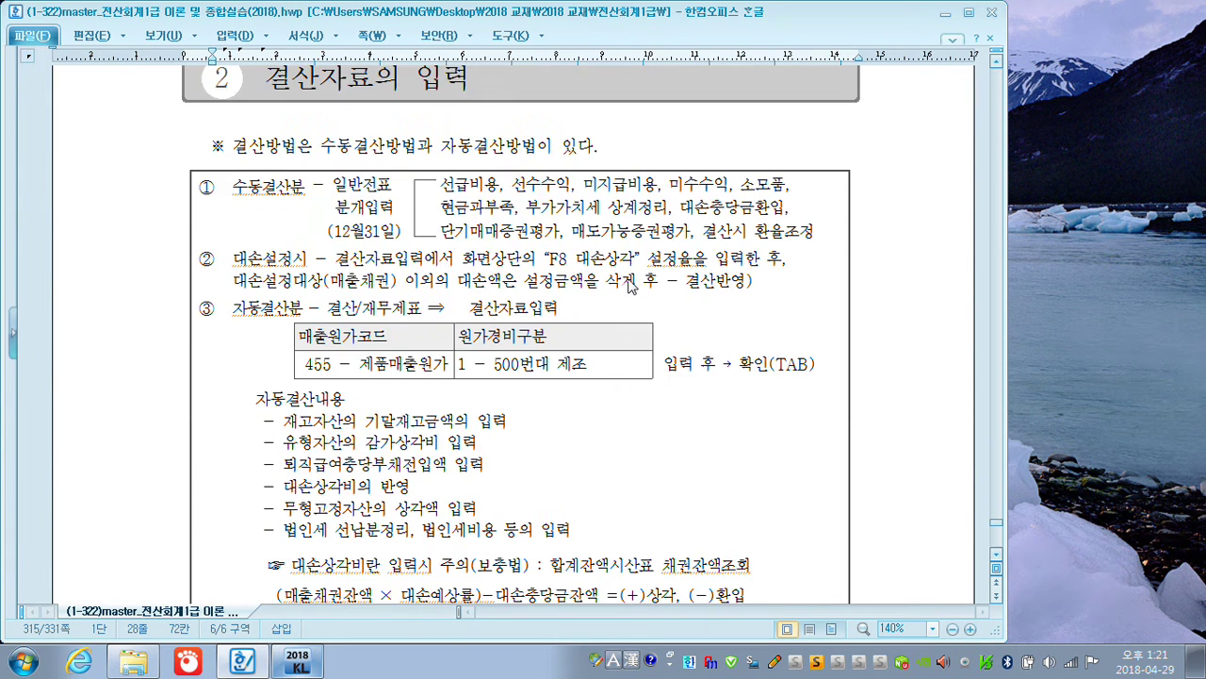
{"action": "scroll", "coordinate": [632, 286], "scroll_direction": "up", "scroll_amount": 3}
{"action": "scroll", "coordinate": [634, 282], "scroll_direction": "down", "scroll_amount": 3}
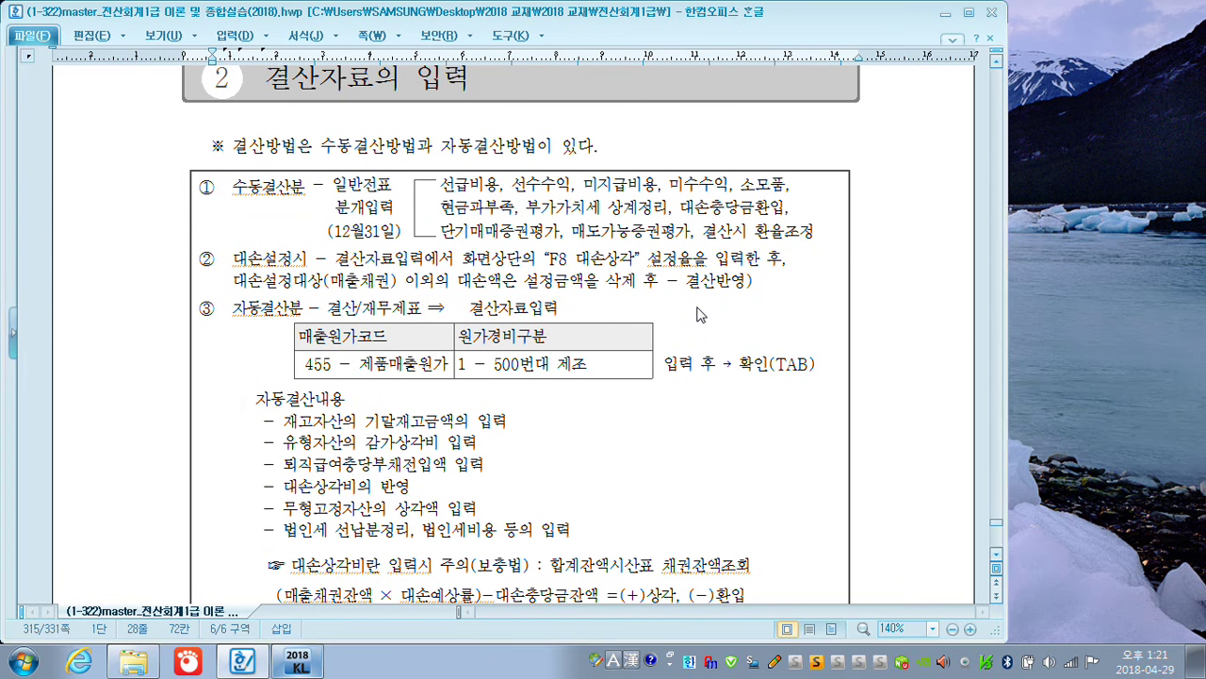
{"action": "key", "text": "F12"}
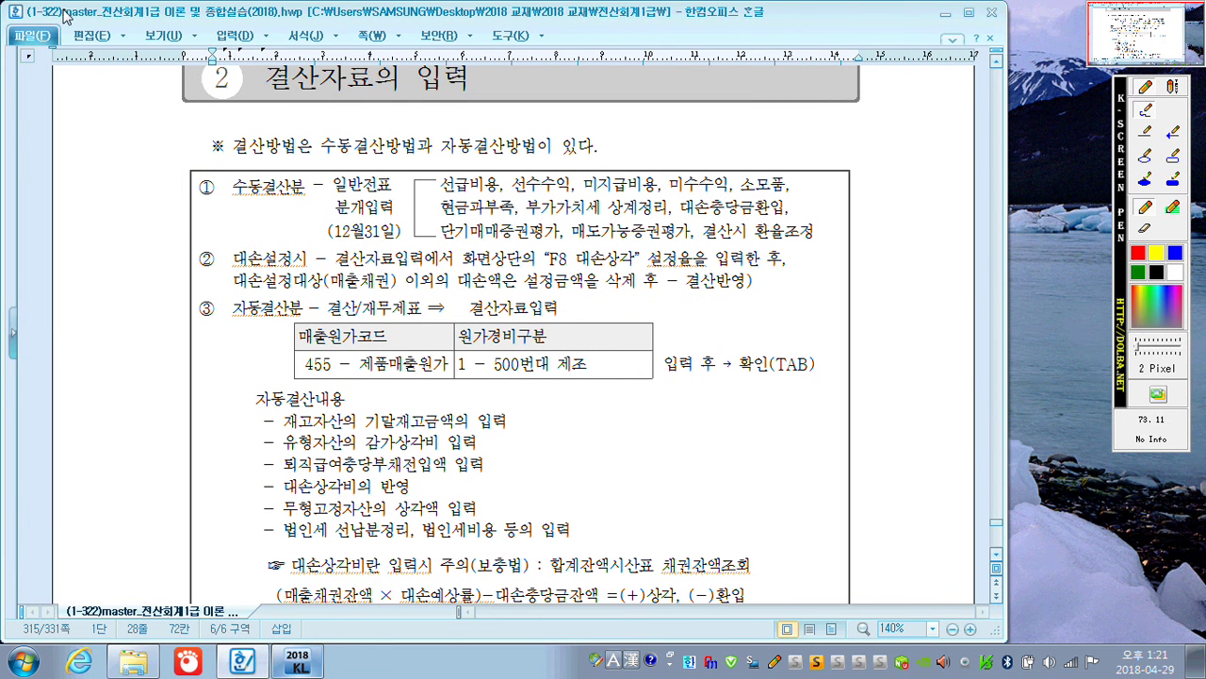
{"action": "mouse_move", "coordinate": [282, 199]}
{"action": "left_mouse_down"}
{"action": "mouse_move", "coordinate": [233, 200]}
{"action": "mouse_move", "coordinate": [283, 163]}
{"action": "mouse_move", "coordinate": [304, 208]}
{"action": "mouse_move", "coordinate": [276, 212]}
{"action": "left_mouse_up"}
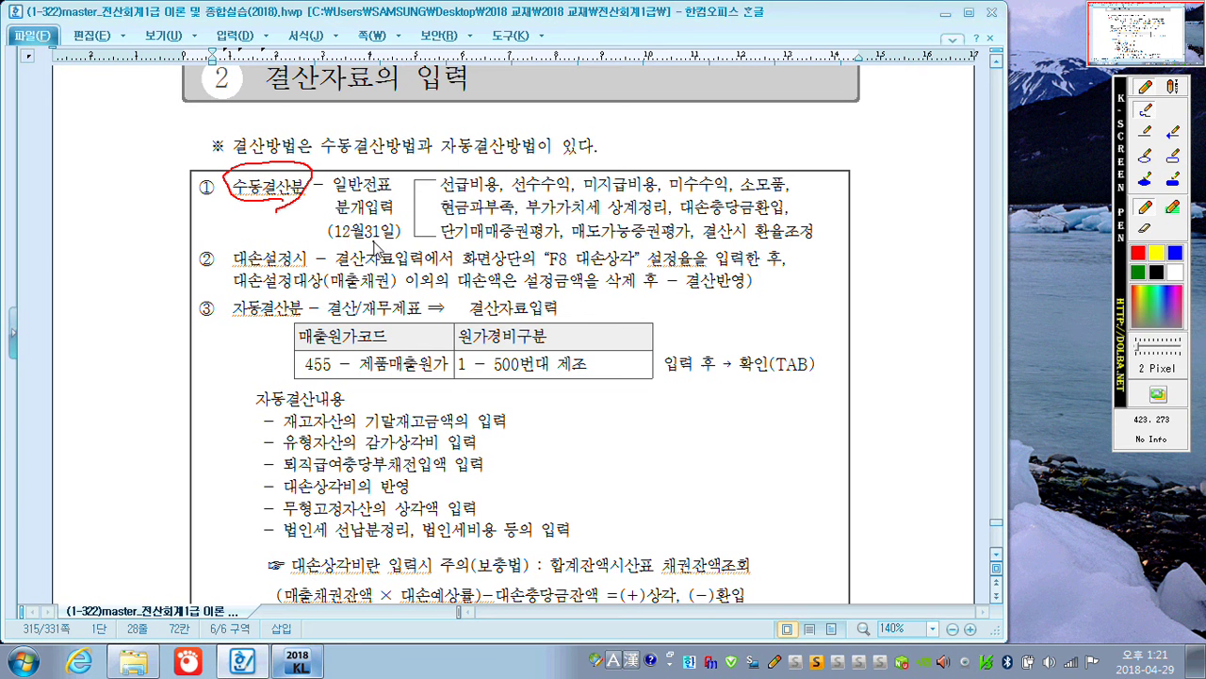
{"action": "mouse_move", "coordinate": [374, 254]}
{"action": "left_mouse_down"}
{"action": "mouse_move", "coordinate": [316, 236]}
{"action": "mouse_move", "coordinate": [347, 172]}
{"action": "mouse_move", "coordinate": [408, 206]}
{"action": "mouse_move", "coordinate": [391, 240]}
{"action": "left_mouse_up"}
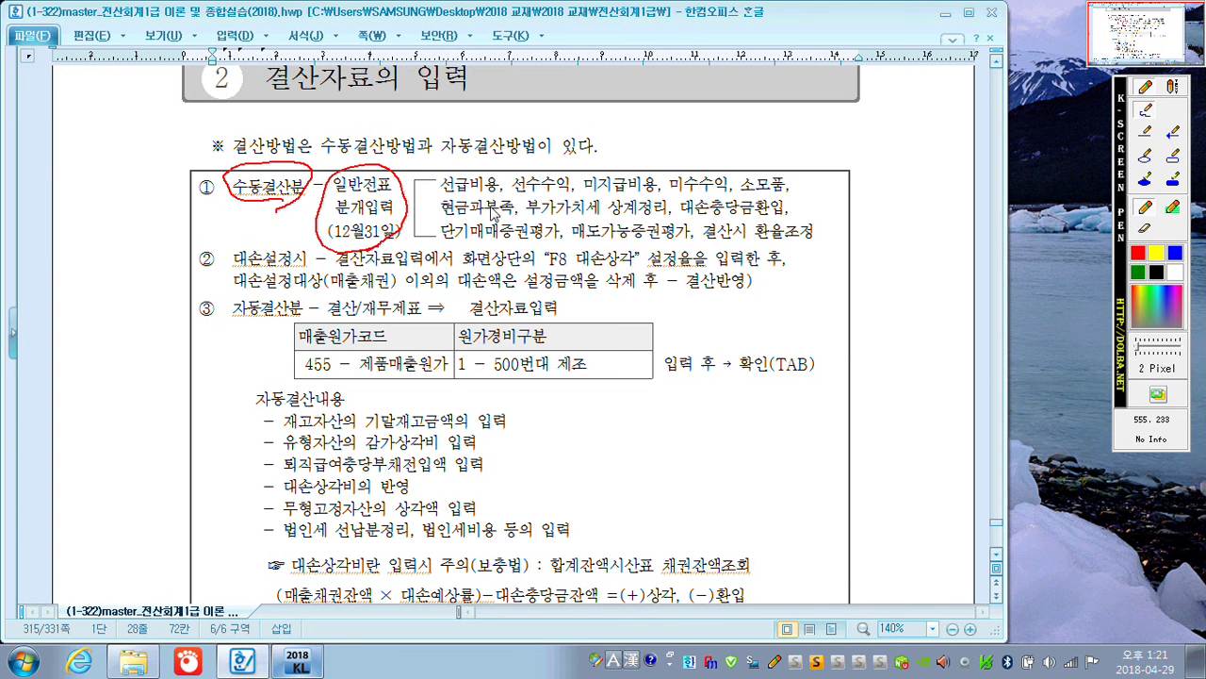
Underline the manual closing items from 선급비용 through 결산시 환율조정, circle 소모품, and bracket the whole list
{"action": "mouse_move", "coordinate": [447, 201]}
{"action": "left_mouse_down"}
{"action": "mouse_move", "coordinate": [740, 194]}
{"action": "mouse_move", "coordinate": [792, 175]}
{"action": "mouse_move", "coordinate": [759, 202]}
{"action": "left_mouse_up"}
{"action": "left_click_drag", "start_coordinate": [445, 215], "coordinate": [652, 217]}
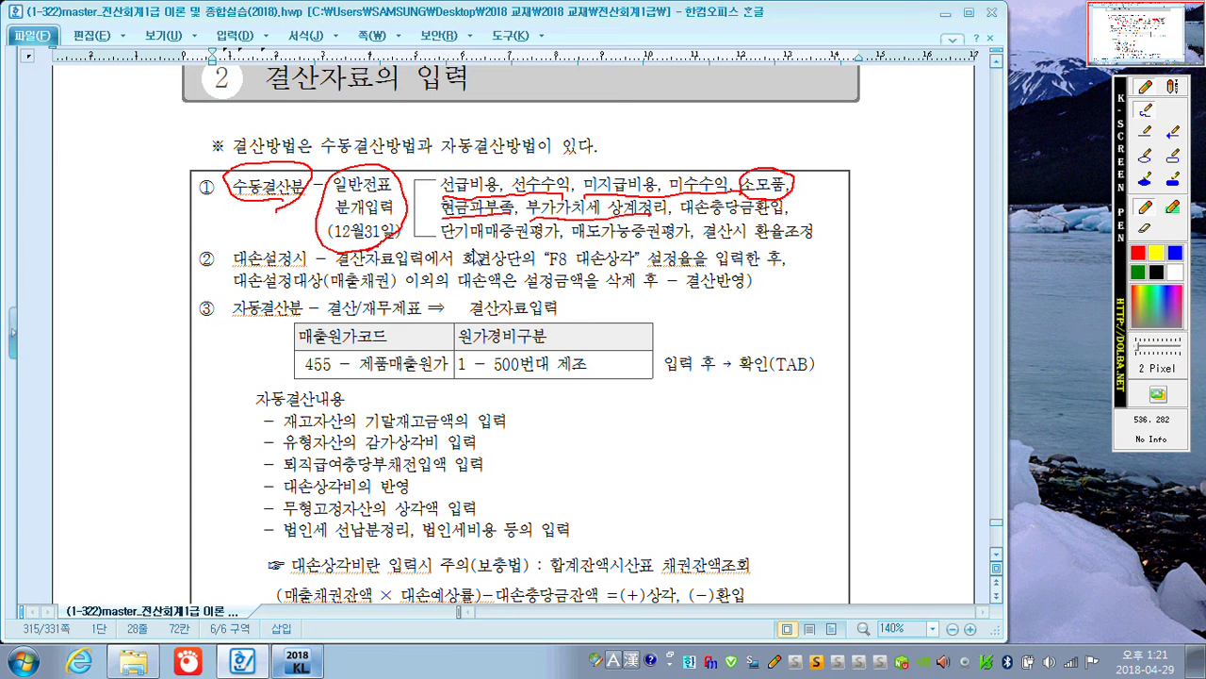
{"action": "left_click_drag", "start_coordinate": [444, 242], "coordinate": [814, 240]}
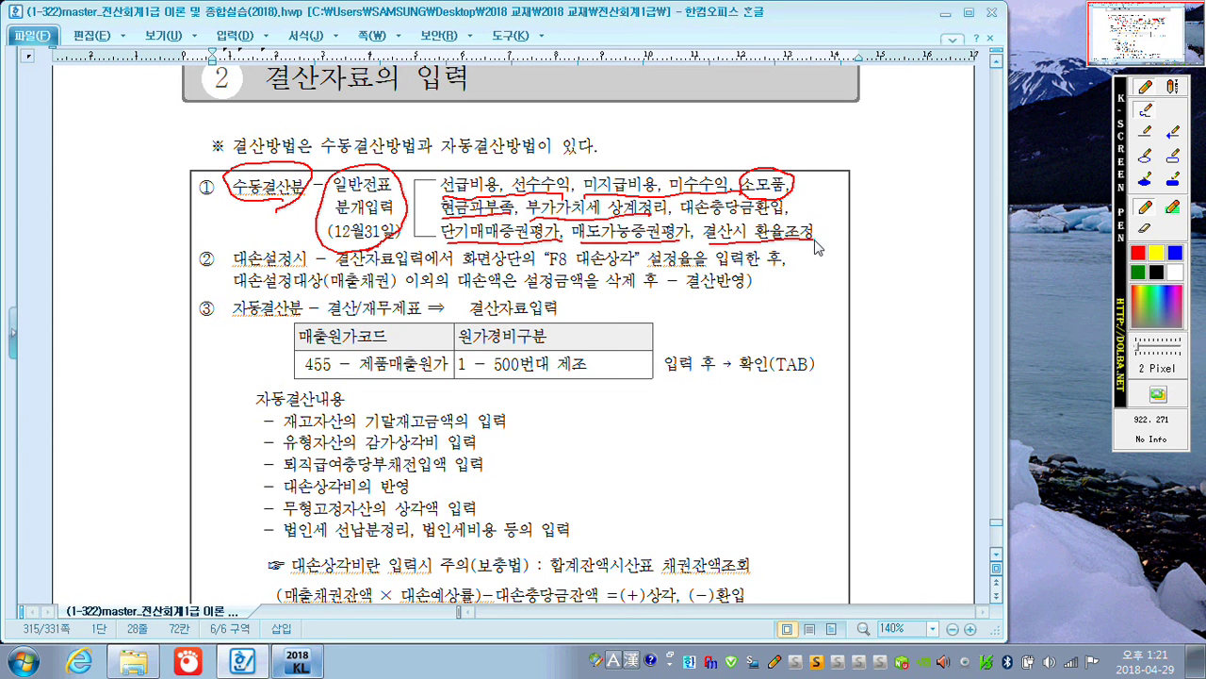
{"action": "left_click_drag", "start_coordinate": [817, 180], "coordinate": [815, 240]}
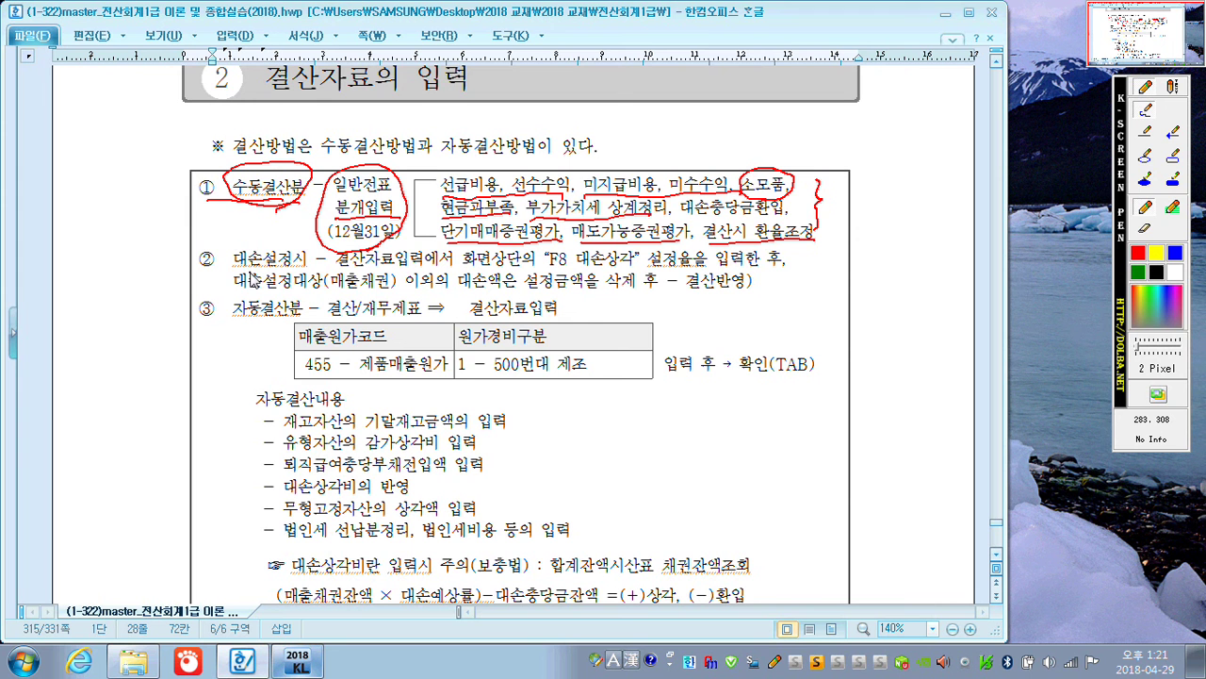
Circle 대손 in item ② with the screen pen, mark each 자동결산내용 item, underline 대손상각비, and bracket the whole list
{"action": "mouse_move", "coordinate": [228, 275]}
{"action": "left_mouse_down"}
{"action": "mouse_move", "coordinate": [260, 243]}
{"action": "mouse_move", "coordinate": [254, 285]}
{"action": "left_mouse_up"}
{"action": "mouse_move", "coordinate": [523, 414]}
{"action": "left_mouse_down"}
{"action": "mouse_move", "coordinate": [483, 448]}
{"action": "mouse_move", "coordinate": [491, 467]}
{"action": "left_mouse_up"}
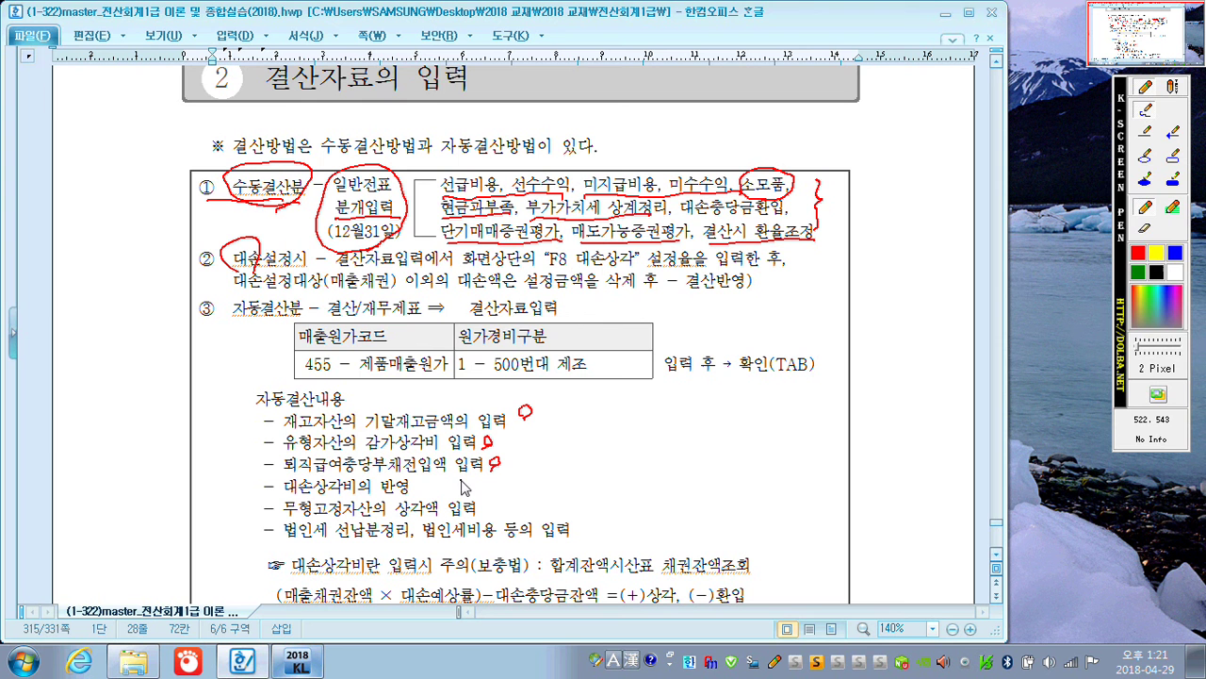
{"action": "mouse_move", "coordinate": [285, 496]}
{"action": "left_mouse_down"}
{"action": "mouse_move", "coordinate": [334, 509]}
{"action": "mouse_move", "coordinate": [352, 496]}
{"action": "left_mouse_up"}
{"action": "left_click_drag", "start_coordinate": [485, 507], "coordinate": [487, 502]}
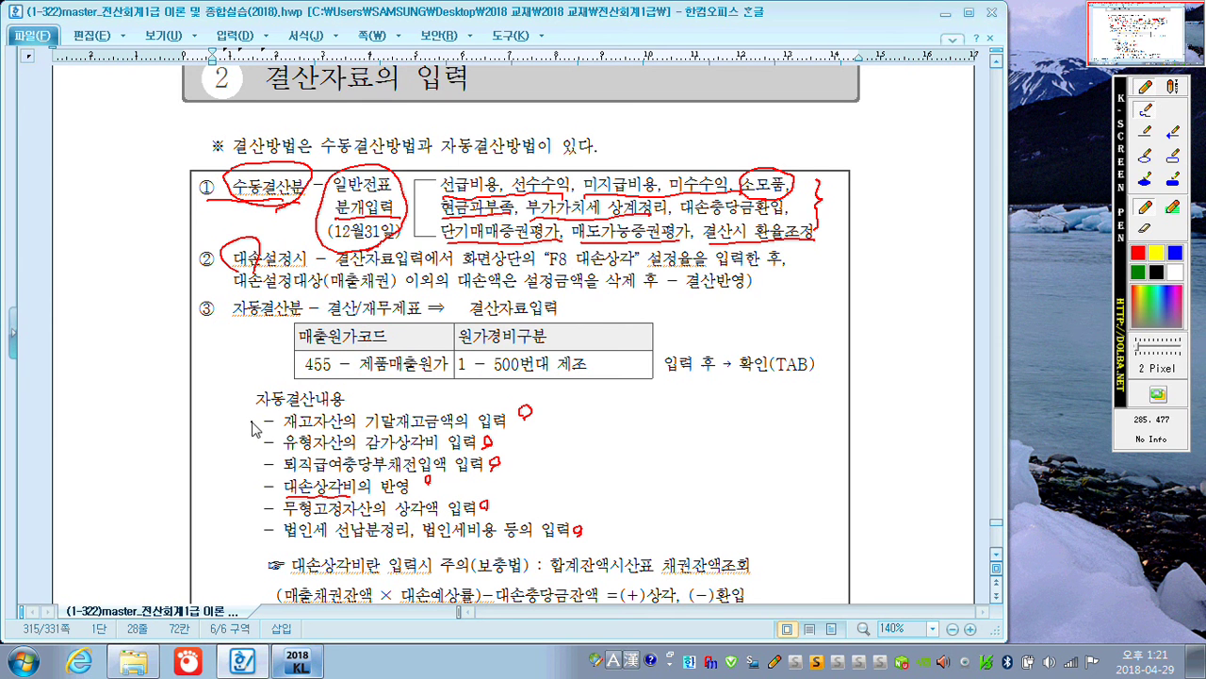
{"action": "mouse_move", "coordinate": [258, 417]}
{"action": "left_mouse_down"}
{"action": "mouse_move", "coordinate": [247, 471]}
{"action": "mouse_move", "coordinate": [273, 533]}
{"action": "left_mouse_up"}
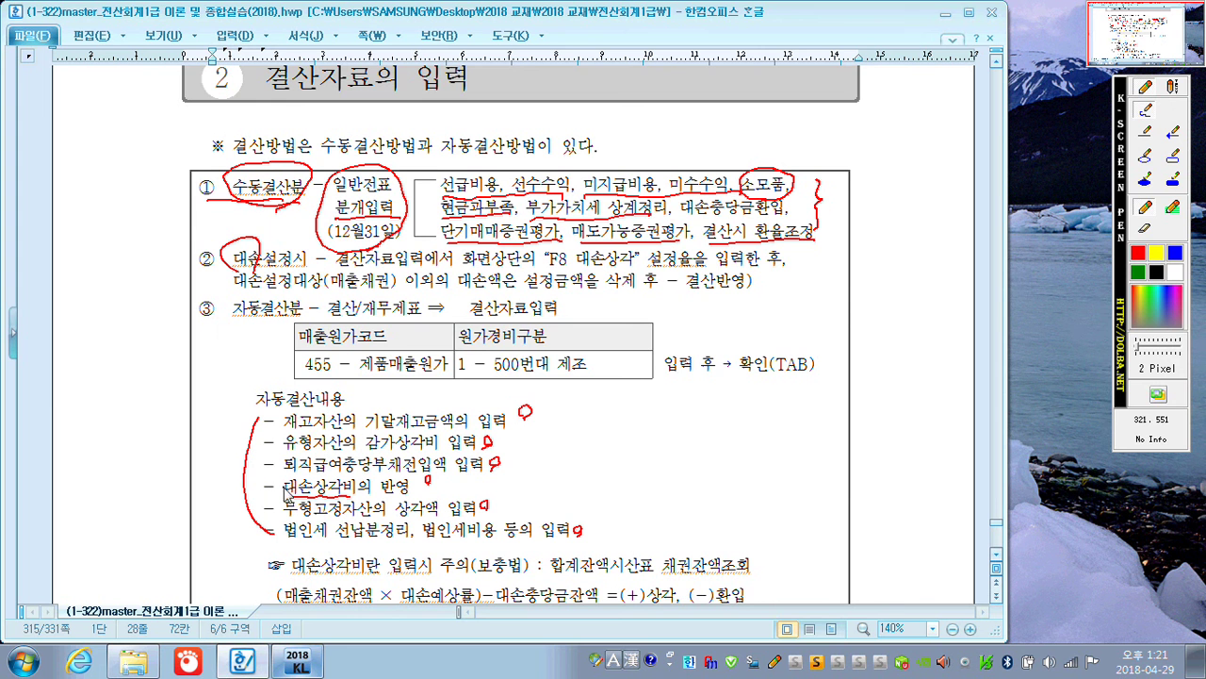
Draw a boxed 1 beside item ①, underline 자동결산분 and 입력 후 → 확인(TAB), and circle 결산자료입력 before closing the screen pen
{"action": "left_click_drag", "start_coordinate": [137, 167], "coordinate": [135, 200]}
{"action": "left_click_drag", "start_coordinate": [120, 160], "coordinate": [164, 200]}
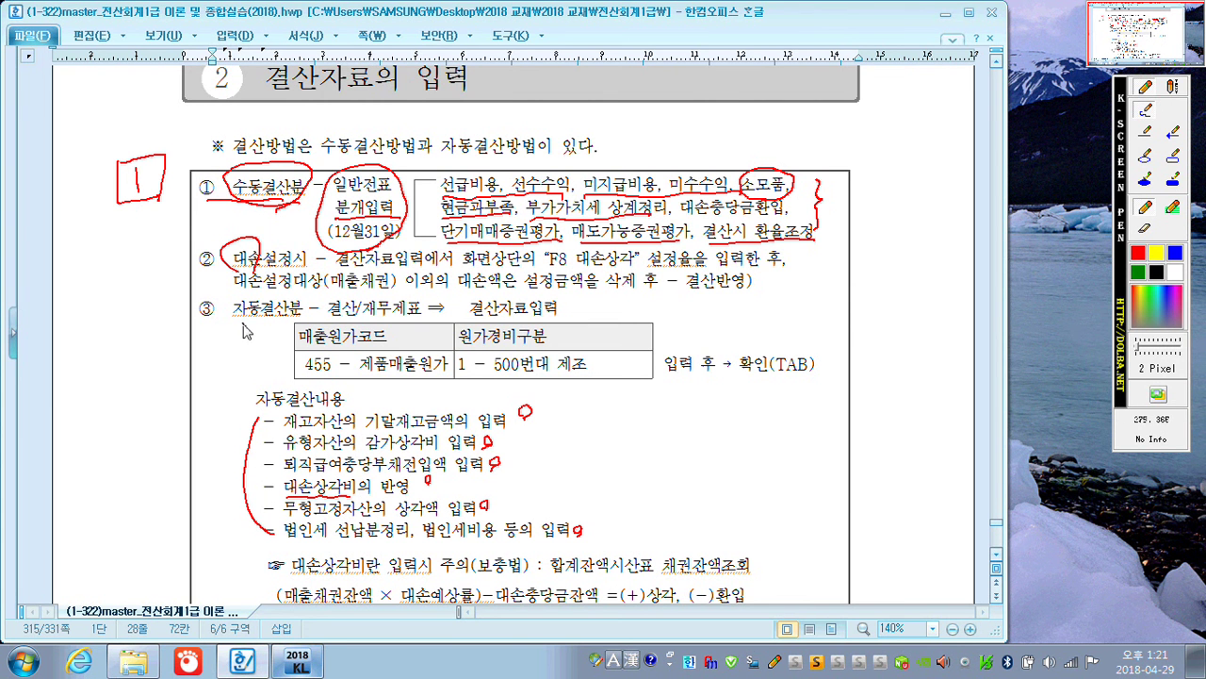
{"action": "left_click_drag", "start_coordinate": [233, 321], "coordinate": [285, 319]}
{"action": "mouse_move", "coordinate": [518, 320]}
{"action": "left_mouse_down"}
{"action": "mouse_move", "coordinate": [490, 322]}
{"action": "mouse_move", "coordinate": [483, 300]}
{"action": "mouse_move", "coordinate": [568, 318]}
{"action": "mouse_move", "coordinate": [494, 330]}
{"action": "left_mouse_up"}
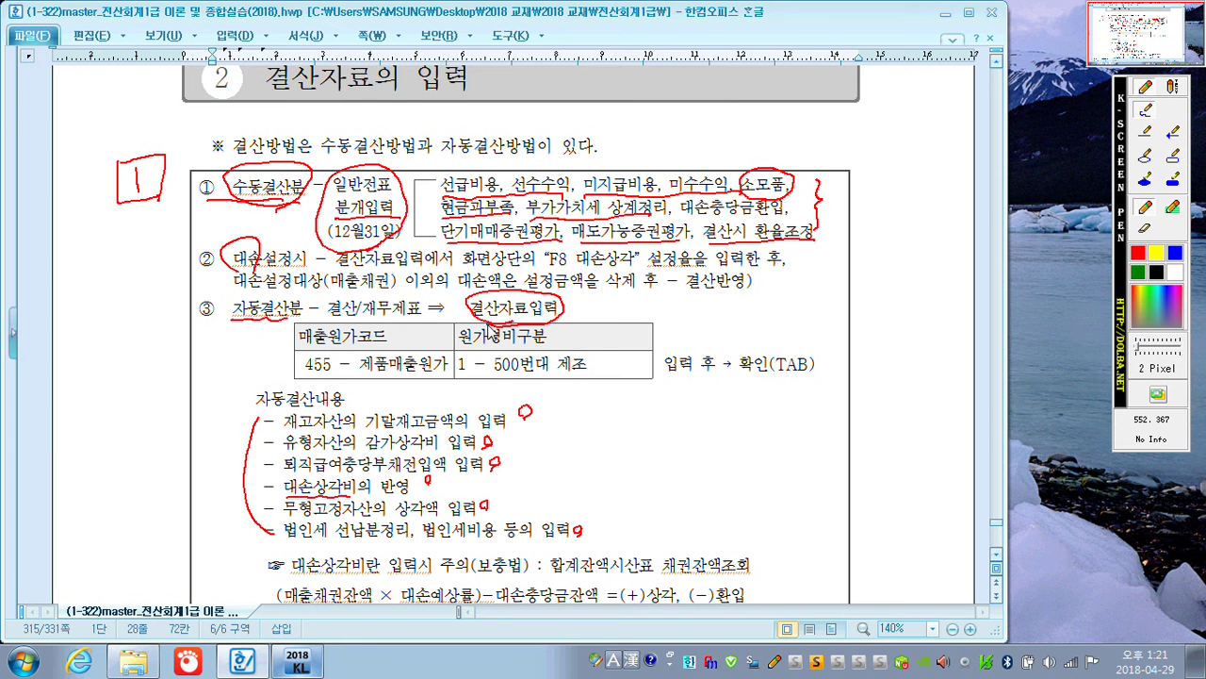
{"action": "mouse_move", "coordinate": [665, 383]}
{"action": "left_mouse_down"}
{"action": "mouse_move", "coordinate": [761, 386]}
{"action": "mouse_move", "coordinate": [833, 366]}
{"action": "left_mouse_up"}
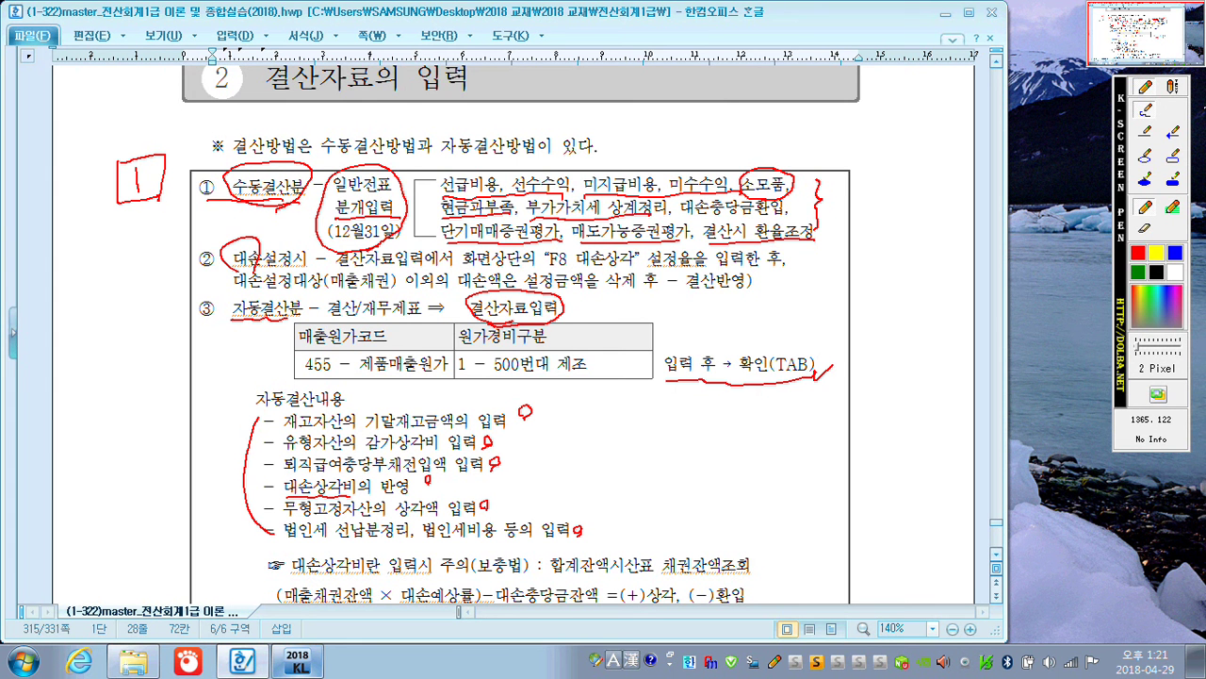
{"action": "key", "text": "Escape"}
Circle F3 and underline "전표추가" 아이콘 클릭 in item ④ with the screen pen, and draw arrows linking items ④, ⑤ and ⑥
{"action": "scroll", "coordinate": [937, 250], "scroll_direction": "down", "scroll_amount": 5}
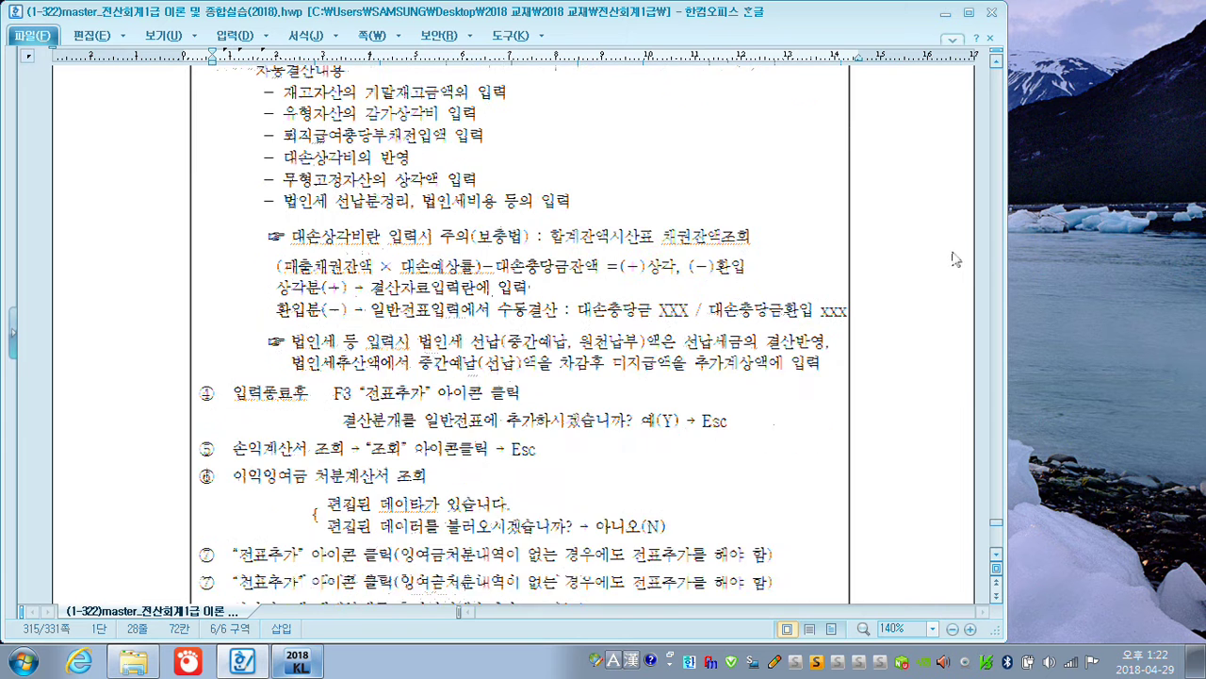
{"action": "scroll", "coordinate": [937, 250], "scroll_direction": "down", "scroll_amount": 3}
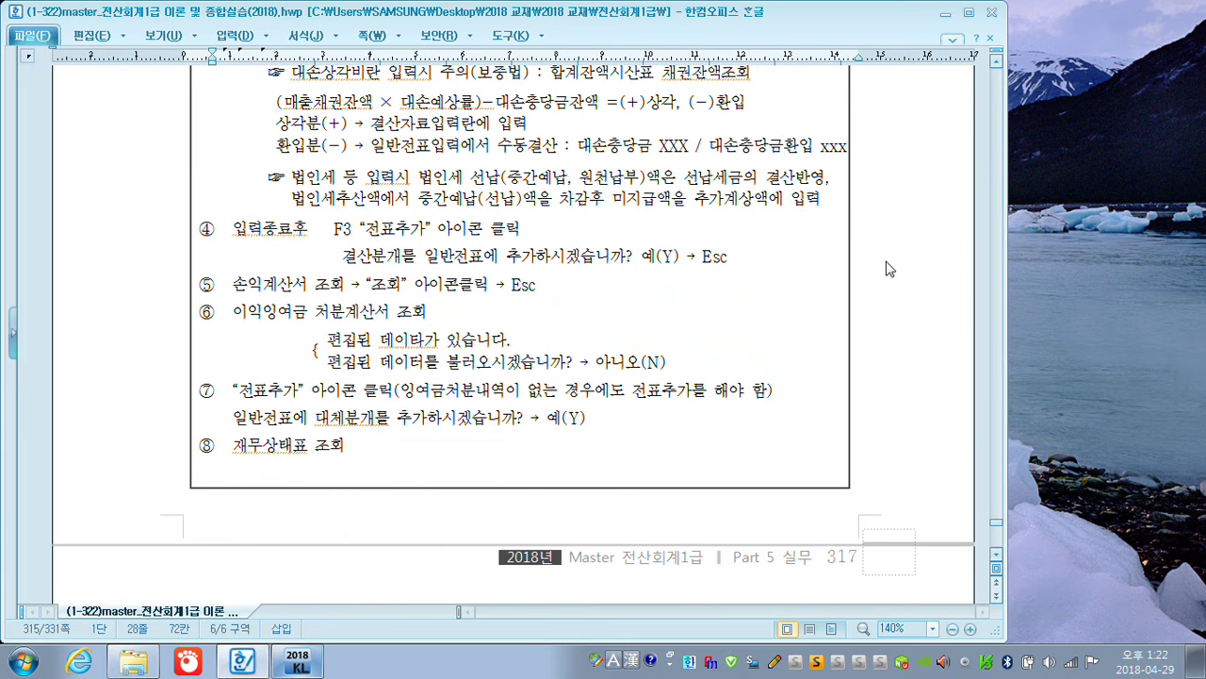
{"action": "key", "text": "F12"}
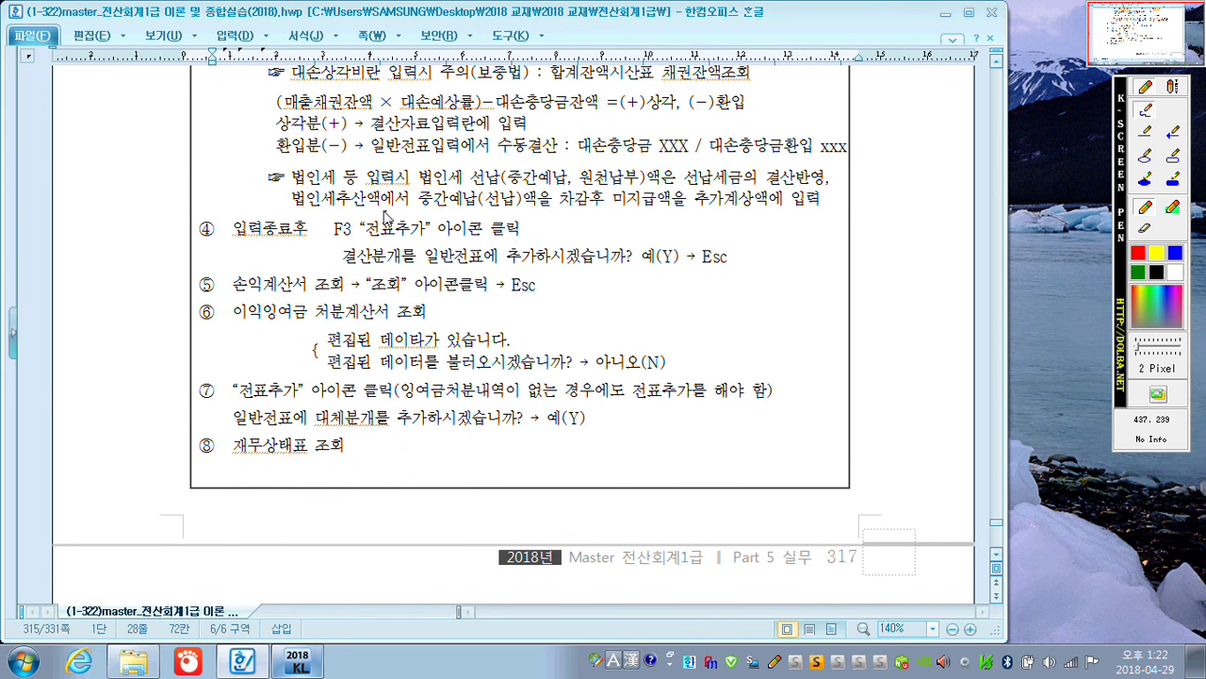
{"action": "mouse_move", "coordinate": [350, 245]}
{"action": "left_mouse_down"}
{"action": "mouse_move", "coordinate": [321, 229]}
{"action": "mouse_move", "coordinate": [360, 246]}
{"action": "mouse_move", "coordinate": [469, 231]}
{"action": "mouse_move", "coordinate": [510, 245]}
{"action": "mouse_move", "coordinate": [542, 221]}
{"action": "left_mouse_up"}
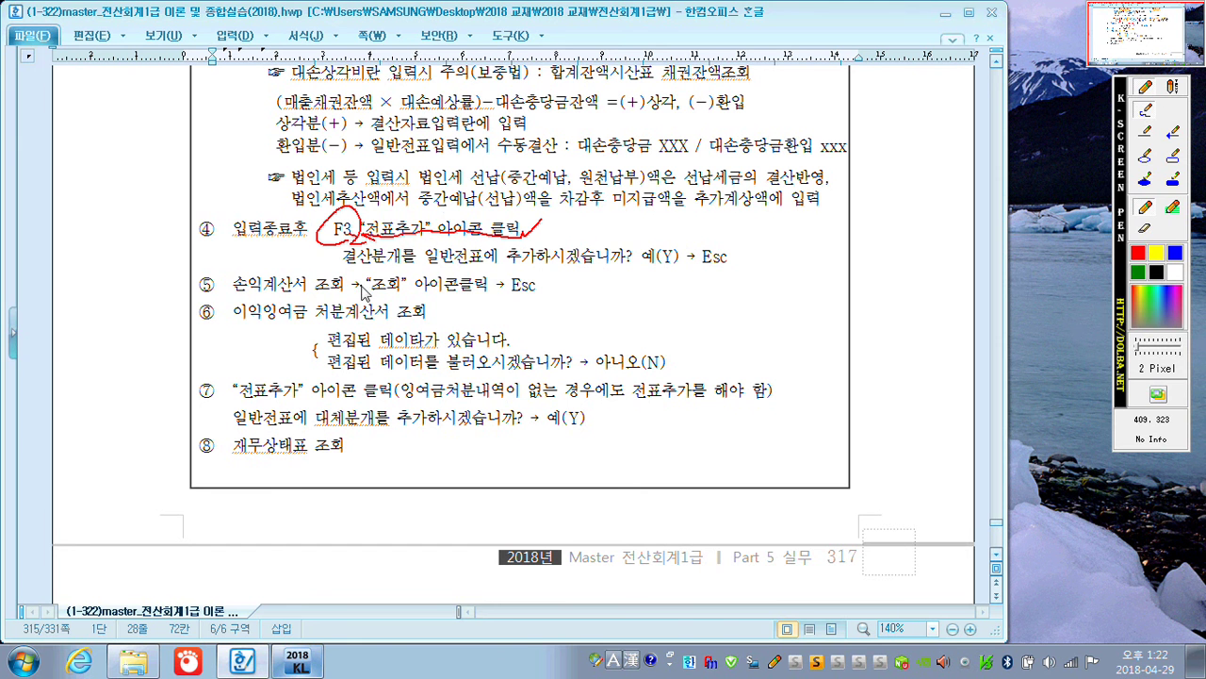
{"action": "mouse_move", "coordinate": [194, 228]}
{"action": "left_mouse_down"}
{"action": "mouse_move", "coordinate": [178, 232]}
{"action": "mouse_move", "coordinate": [175, 272]}
{"action": "mouse_move", "coordinate": [188, 289]}
{"action": "left_mouse_up"}
{"action": "left_click_drag", "start_coordinate": [185, 295], "coordinate": [195, 319]}
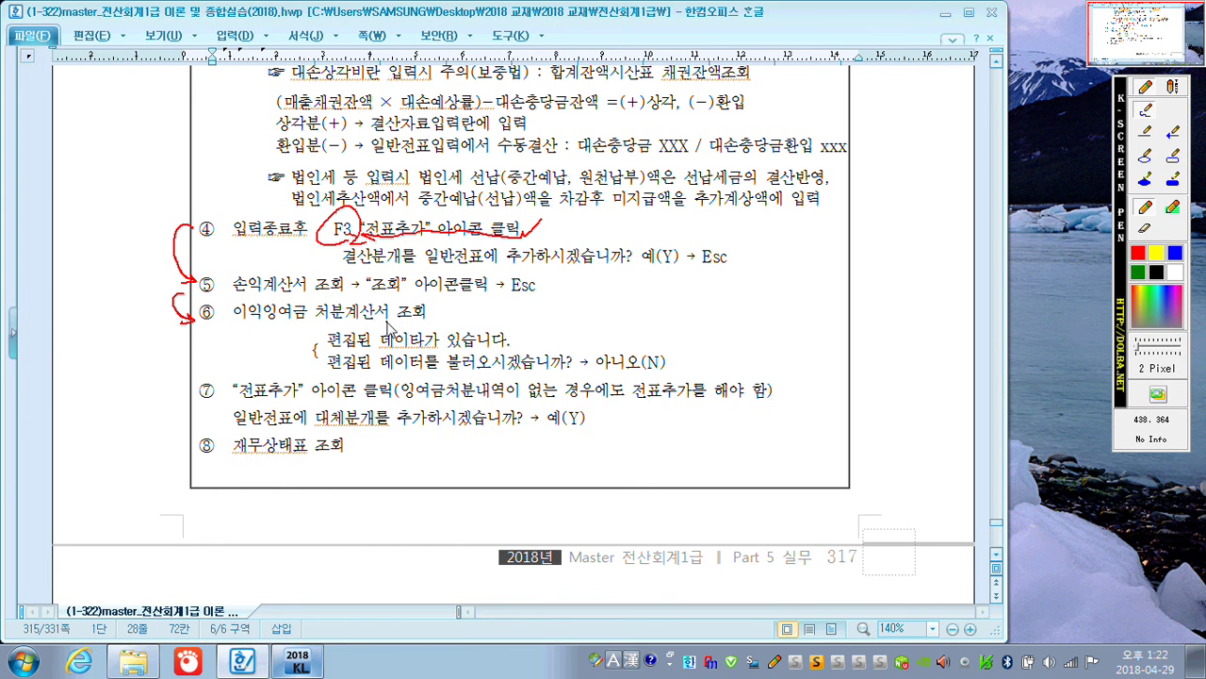
Underline "전표추가" in item ⑦, link items ⑥ to ⑧, circle 재무상태표 조회, and clear the pen marks
{"action": "left_click_drag", "start_coordinate": [236, 399], "coordinate": [309, 390]}
{"action": "mouse_move", "coordinate": [192, 348]}
{"action": "left_mouse_down"}
{"action": "mouse_move", "coordinate": [184, 441]}
{"action": "mouse_move", "coordinate": [196, 462]}
{"action": "left_mouse_up"}
{"action": "mouse_move", "coordinate": [326, 441]}
{"action": "left_mouse_down"}
{"action": "mouse_move", "coordinate": [349, 462]}
{"action": "mouse_move", "coordinate": [237, 458]}
{"action": "mouse_move", "coordinate": [261, 434]}
{"action": "mouse_move", "coordinate": [335, 433]}
{"action": "mouse_move", "coordinate": [369, 452]}
{"action": "mouse_move", "coordinate": [297, 457]}
{"action": "left_mouse_up"}
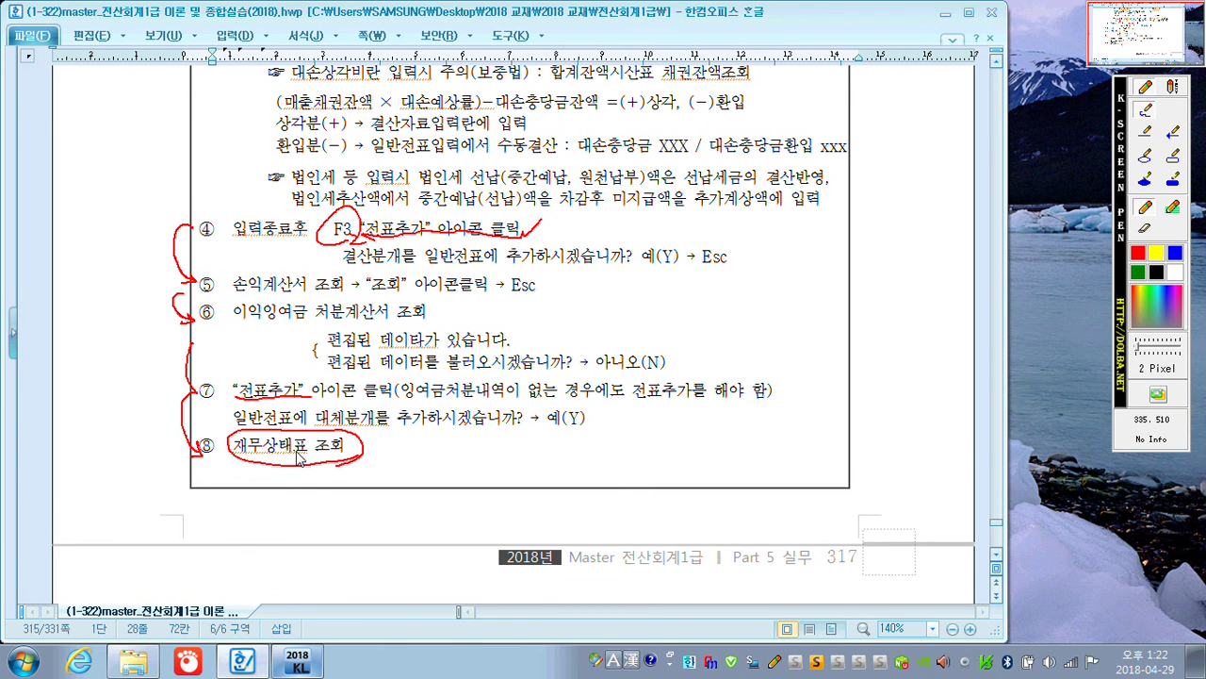
{"action": "right_click", "coordinate": [298, 457]}
Read through the ten closing adjustments of 실습예제 13, from the ending inventory costs to the estimated corporate tax
{"action": "scroll", "coordinate": [315, 385], "scroll_direction": "down", "scroll_amount": 10}
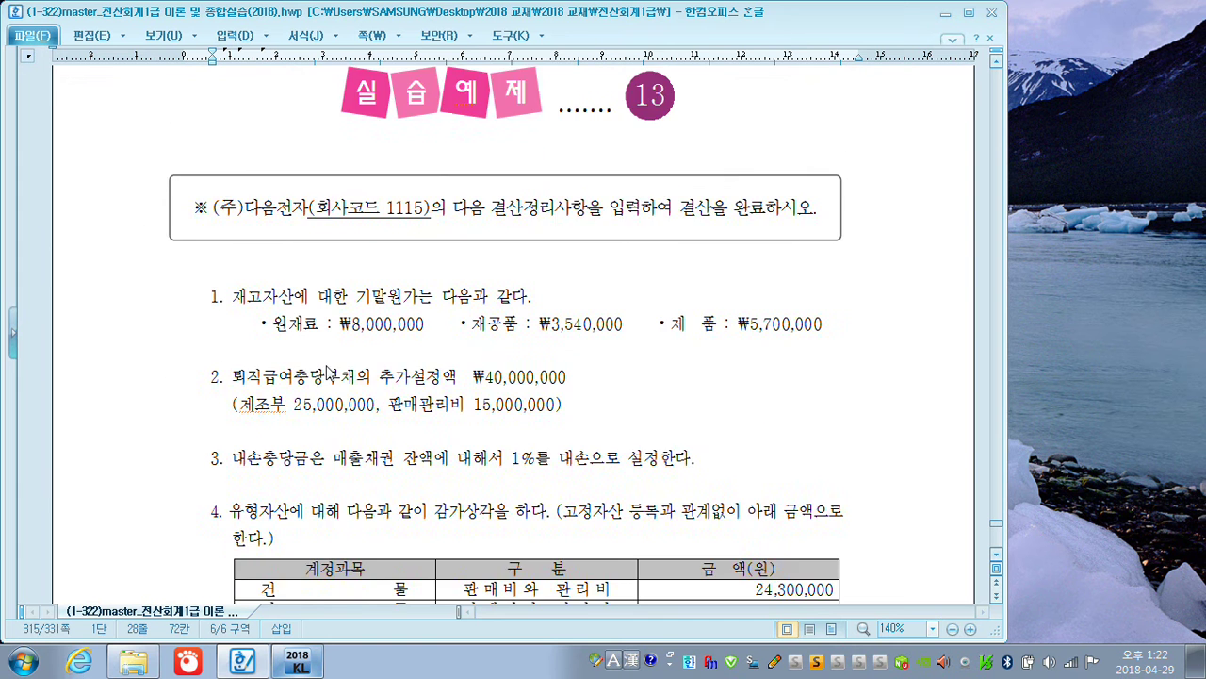
{"action": "scroll", "coordinate": [330, 373], "scroll_direction": "down", "scroll_amount": 1}
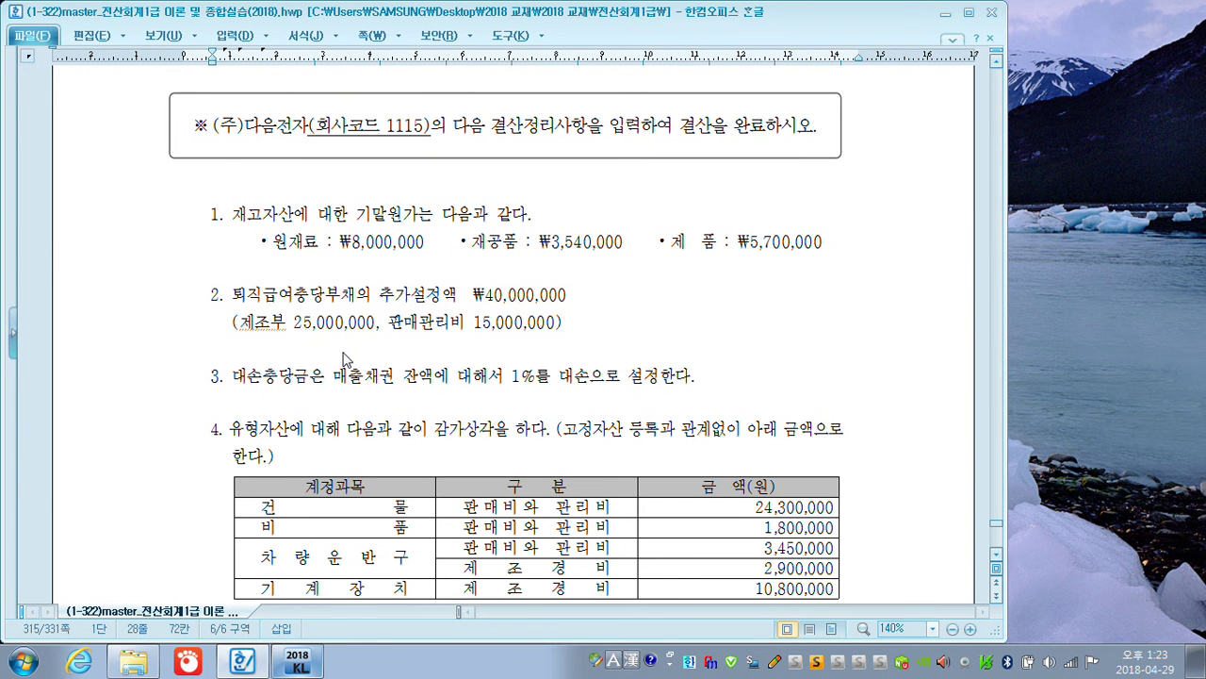
{"action": "left_click", "coordinate": [349, 273]}
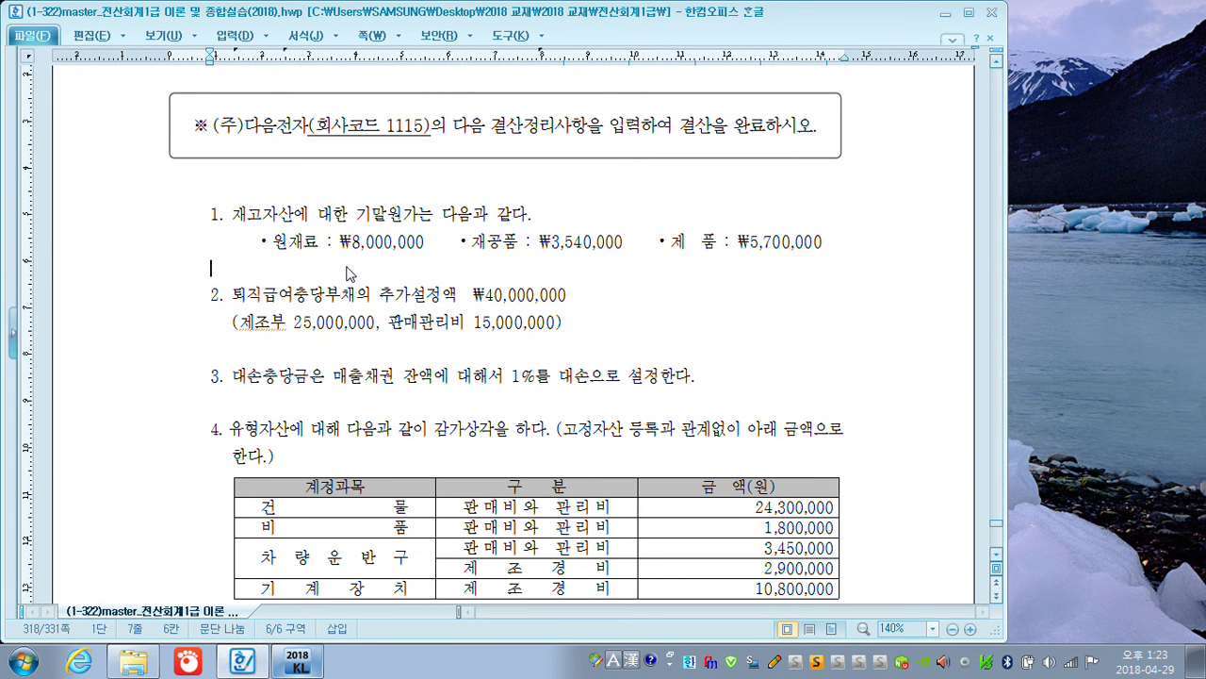
{"action": "left_click", "coordinate": [349, 377]}
{"action": "scroll", "coordinate": [368, 426], "scroll_direction": "down", "scroll_amount": 3}
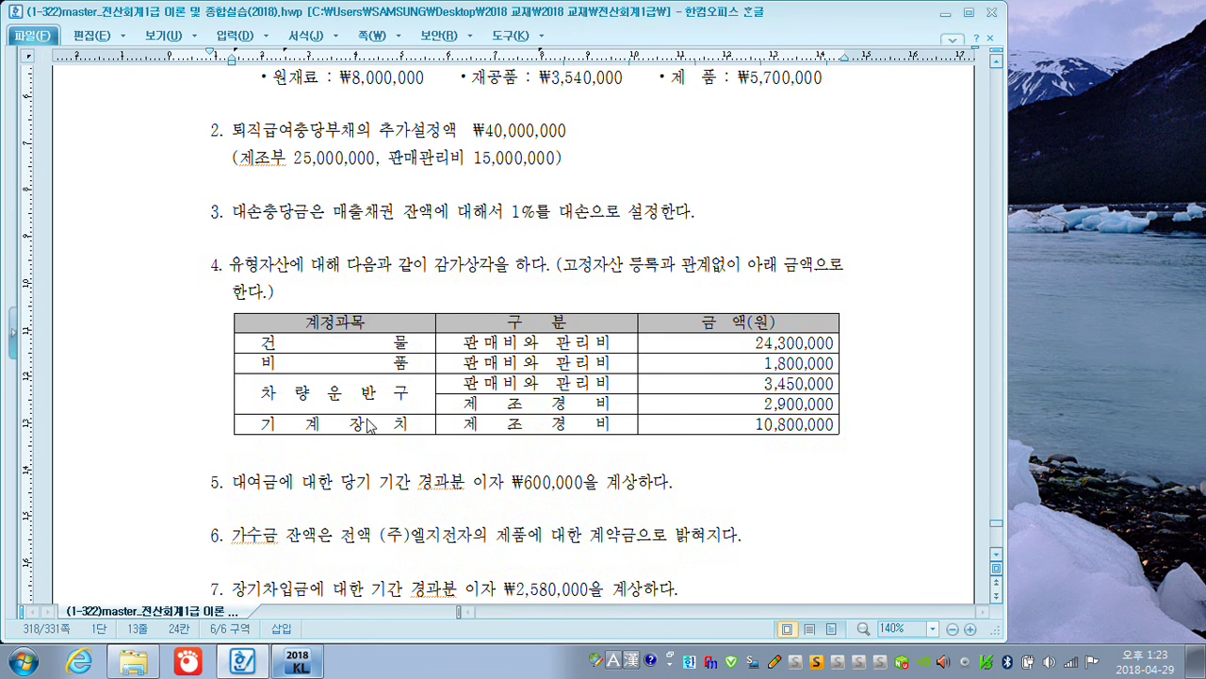
{"action": "scroll", "coordinate": [368, 426], "scroll_direction": "down", "scroll_amount": 5}
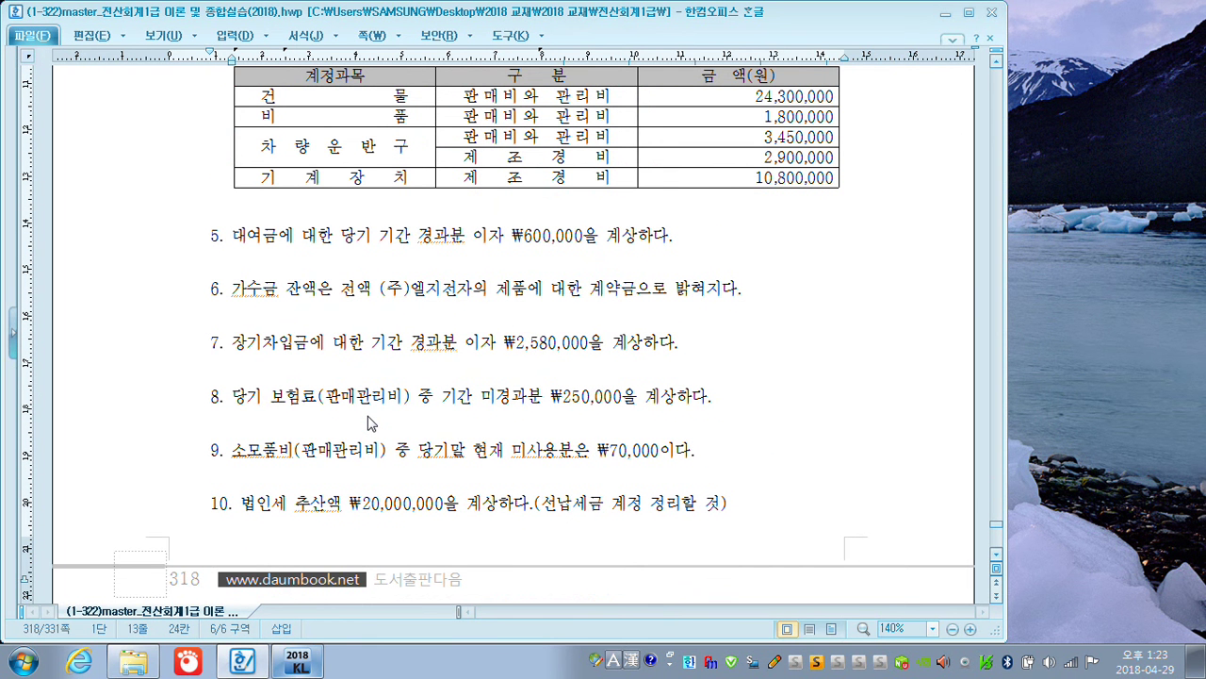
{"action": "left_click", "coordinate": [350, 507]}
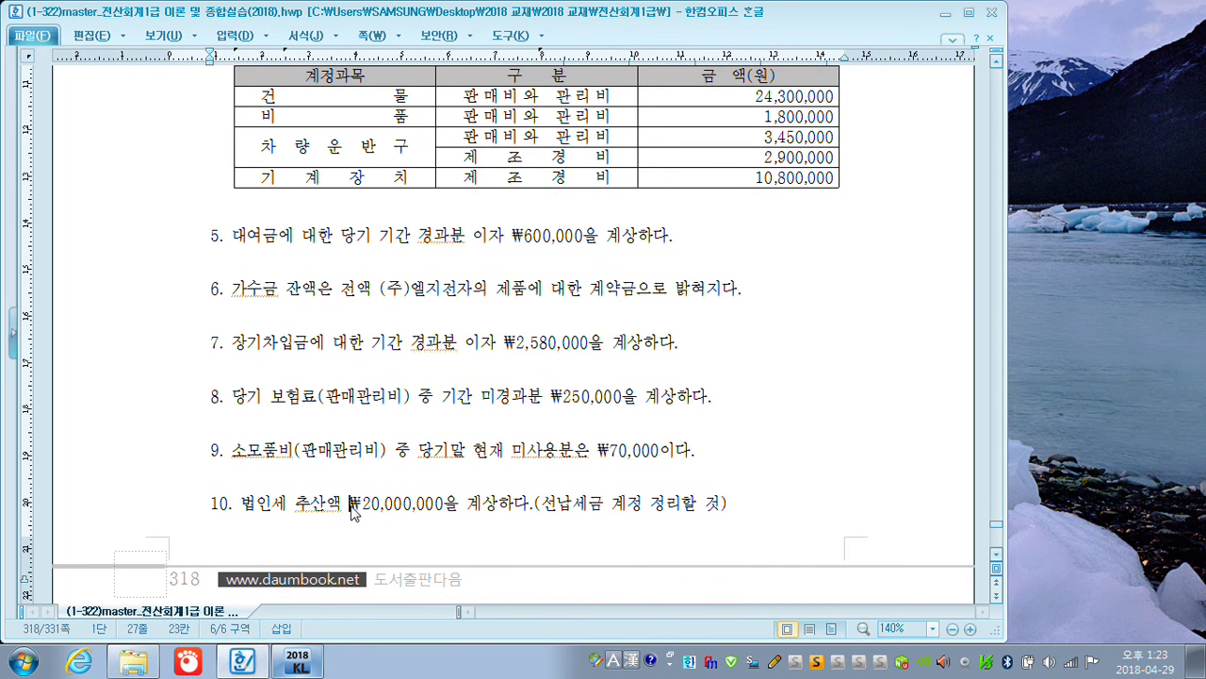
Switch to KcLep and open 결산자료입력 for the period from January (01) to December (12) 2018
{"action": "left_click", "coordinate": [298, 663]}
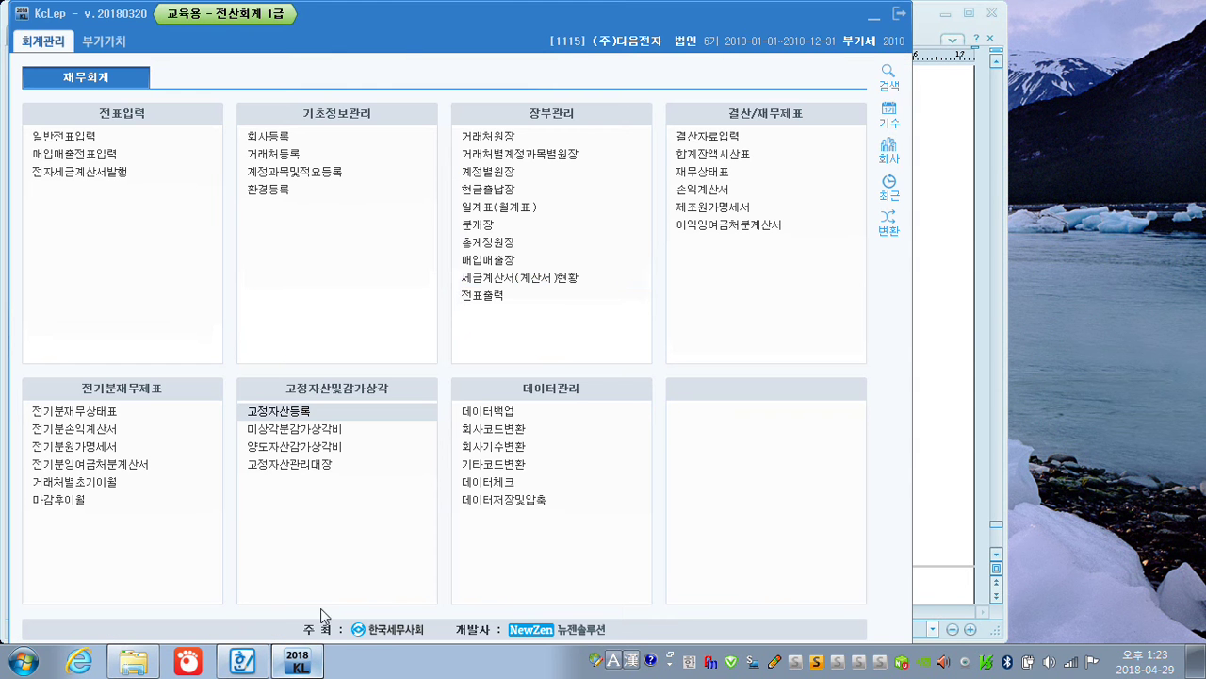
{"action": "left_click", "coordinate": [697, 138]}
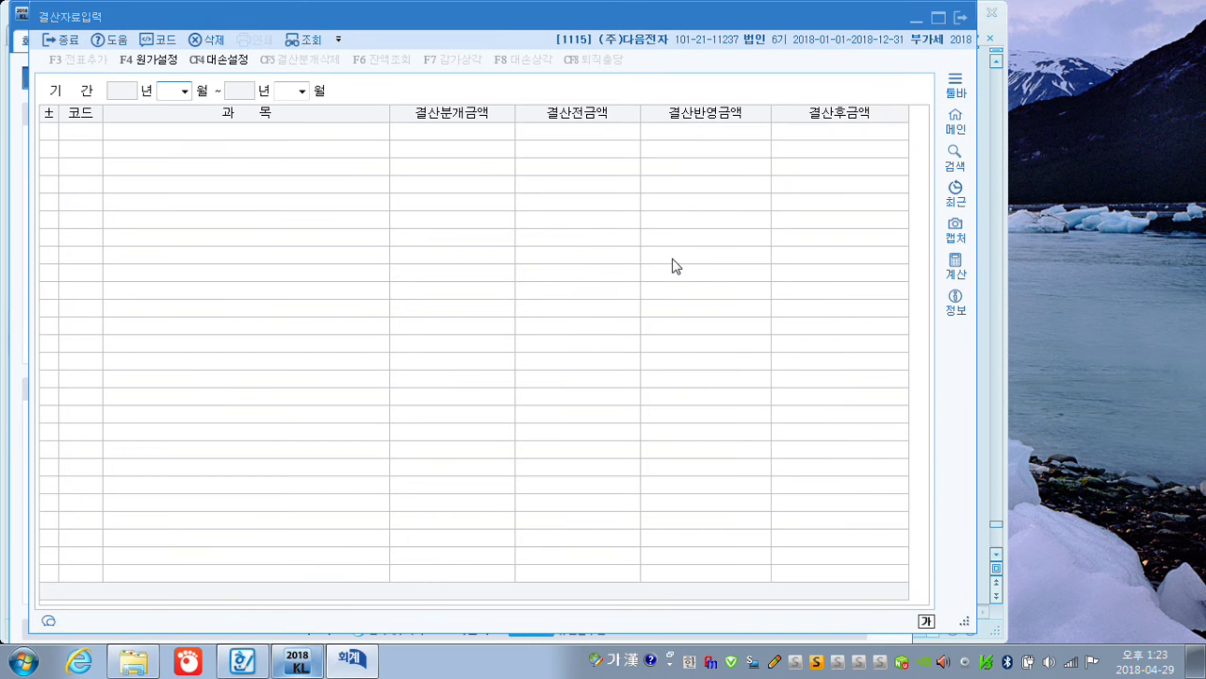
{"action": "type", "text": "01"}
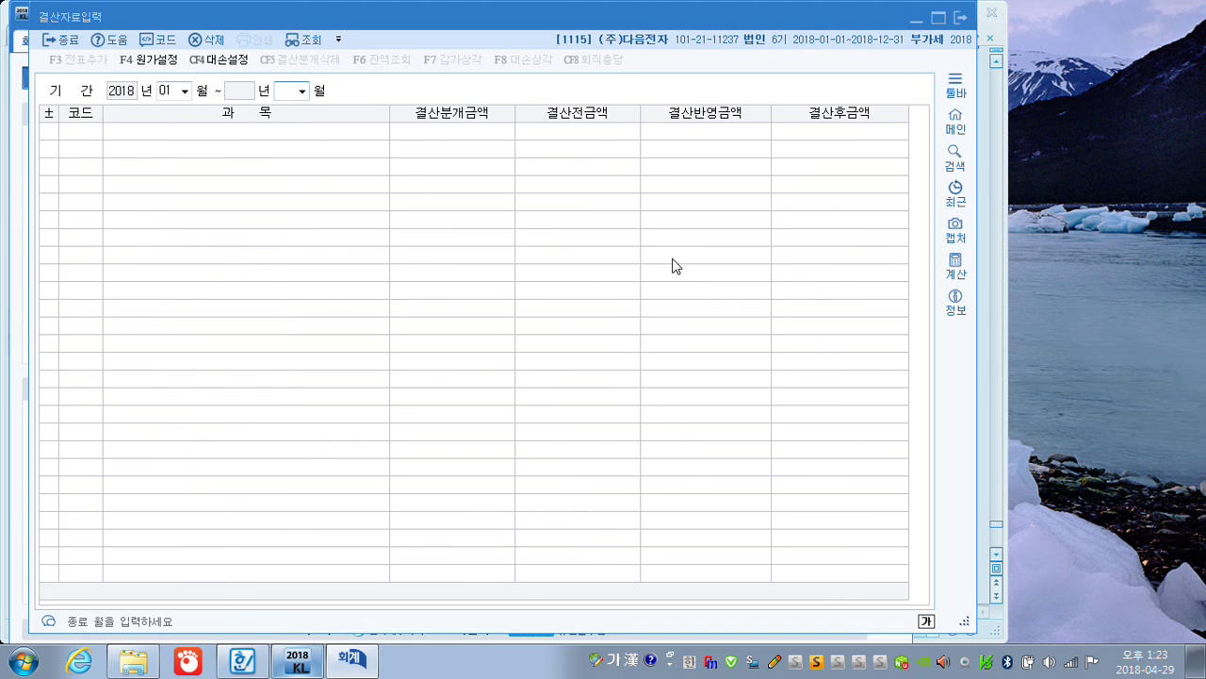
{"action": "type", "text": "12"}
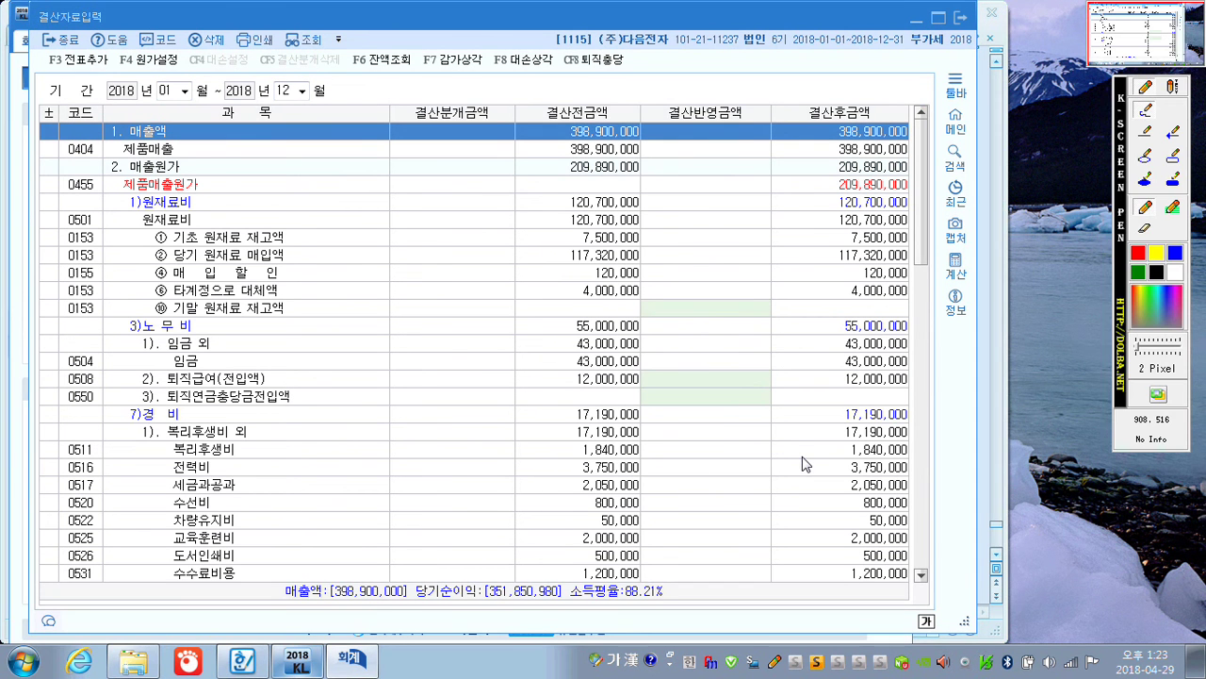
Circle the 결산반영금액 heading with the screen pen and tick its cells for 기말 원재료 재고액, 퇴직급여(전입액) and 퇴직연금충당금전입액
{"action": "mouse_move", "coordinate": [731, 143]}
{"action": "left_mouse_down"}
{"action": "mouse_move", "coordinate": [648, 137]}
{"action": "mouse_move", "coordinate": [738, 163]}
{"action": "left_mouse_up"}
{"action": "left_click_drag", "start_coordinate": [675, 295], "coordinate": [715, 285]}
{"action": "mouse_move", "coordinate": [659, 369]}
{"action": "left_mouse_down"}
{"action": "mouse_move", "coordinate": [697, 359]}
{"action": "mouse_move", "coordinate": [706, 385]}
{"action": "mouse_move", "coordinate": [718, 375]}
{"action": "left_mouse_up"}
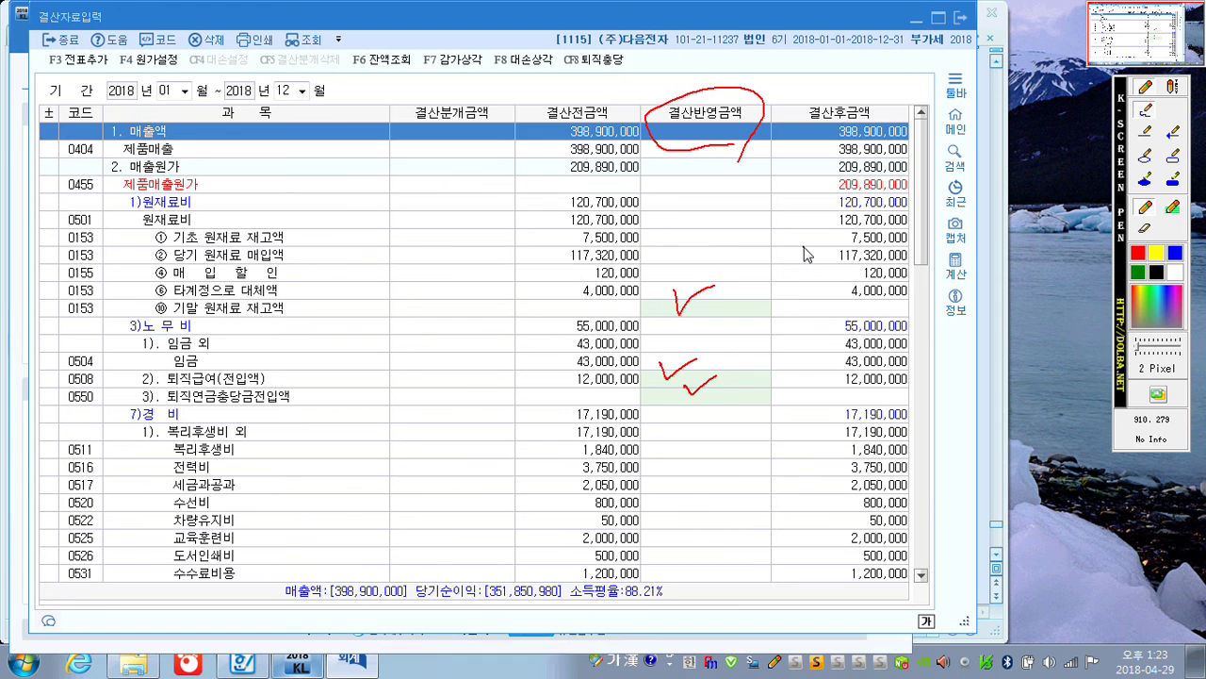
{"action": "key", "text": "Escape"}
Circle the 결산반영금액 cells for 일반감가상각비, ending 재공품 and 제품 inventory, and the selling-expense 퇴직급여 and 감가상각비 with the screen pen
{"action": "scroll", "coordinate": [805, 280], "scroll_direction": "down", "scroll_amount": 7}
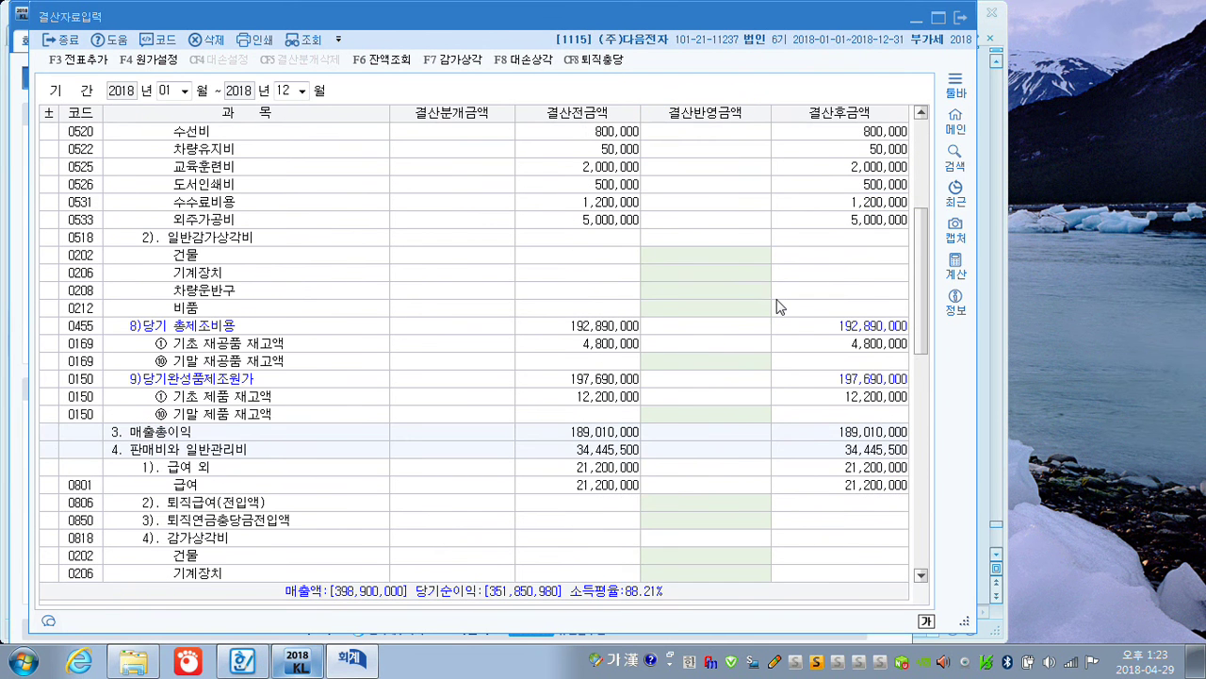
{"action": "scroll", "coordinate": [780, 306], "scroll_direction": "down", "scroll_amount": 1}
{"action": "key", "text": "ctrl+shift+p"}
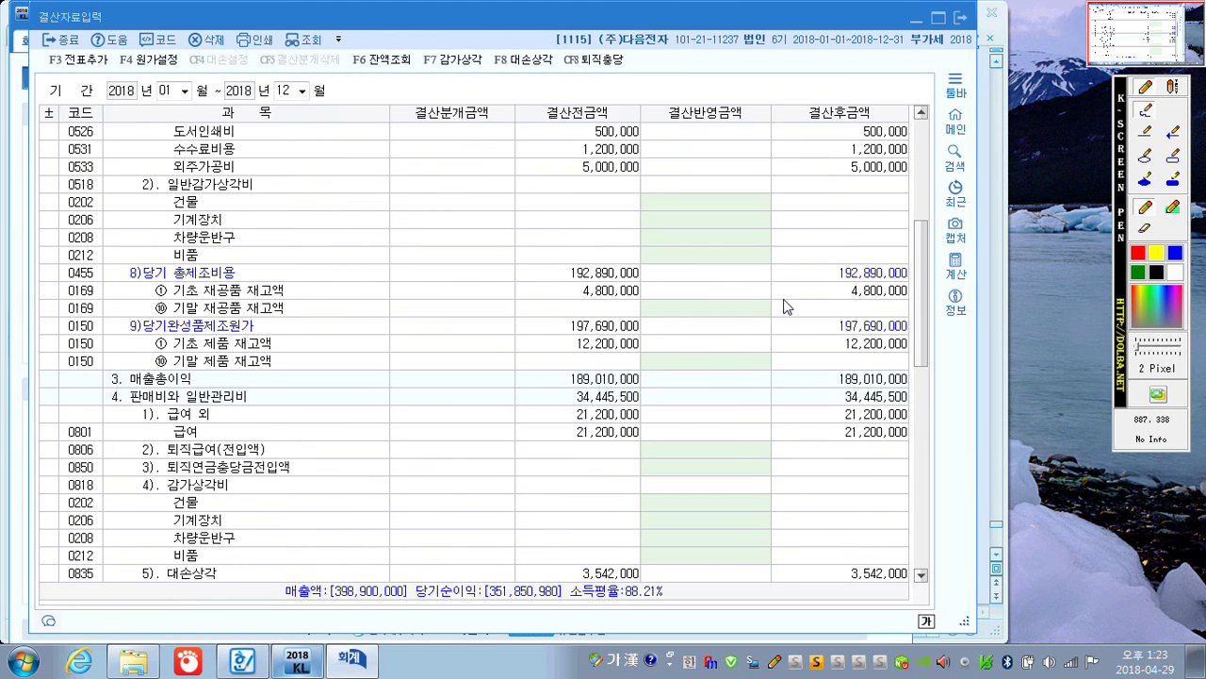
{"action": "mouse_move", "coordinate": [730, 259]}
{"action": "left_mouse_down"}
{"action": "mouse_move", "coordinate": [686, 256]}
{"action": "mouse_move", "coordinate": [723, 252]}
{"action": "left_mouse_up"}
{"action": "left_click_drag", "start_coordinate": [703, 318], "coordinate": [706, 315]}
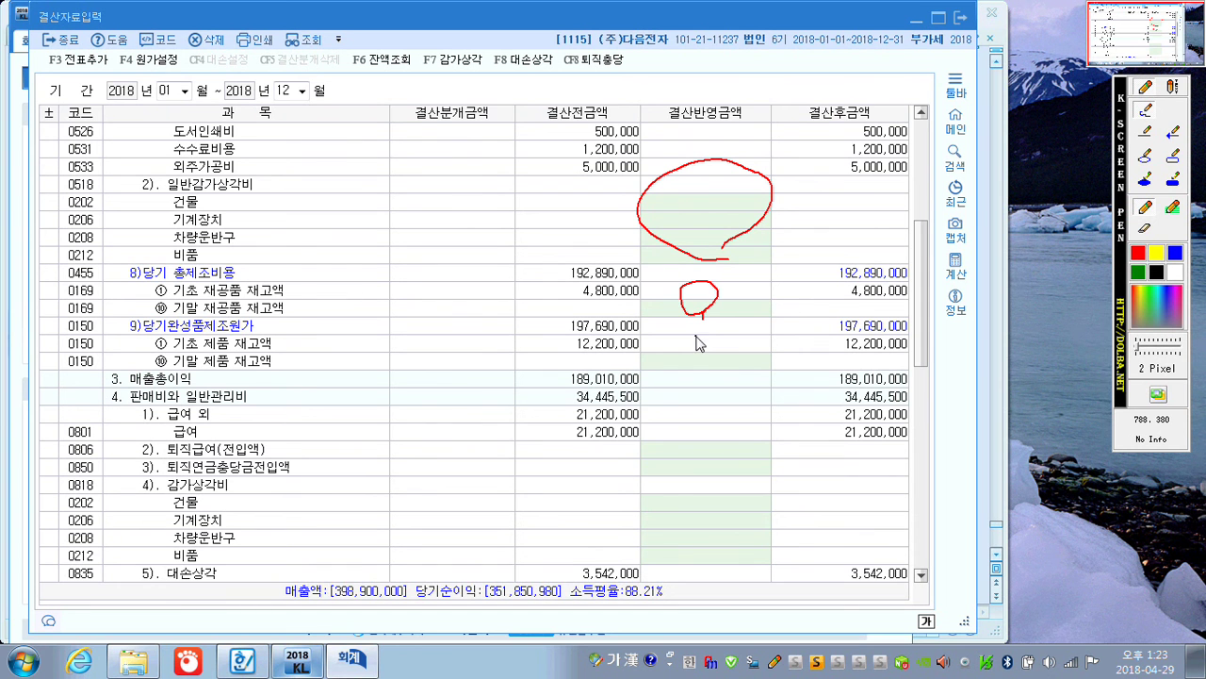
{"action": "left_click_drag", "start_coordinate": [713, 370], "coordinate": [715, 372]}
{"action": "mouse_move", "coordinate": [707, 473]}
{"action": "left_mouse_down"}
{"action": "mouse_move", "coordinate": [714, 453]}
{"action": "mouse_move", "coordinate": [711, 473]}
{"action": "left_mouse_up"}
{"action": "mouse_move", "coordinate": [712, 545]}
{"action": "left_mouse_down"}
{"action": "mouse_move", "coordinate": [665, 531]}
{"action": "mouse_move", "coordinate": [713, 501]}
{"action": "left_mouse_up"}
Circle the 결산반영금액 cells for 외상매출금 and 받을어음 under 5) 대손상각 with the screen pen, and clear the mark
{"action": "scroll", "coordinate": [713, 502], "scroll_direction": "down", "scroll_amount": 4}
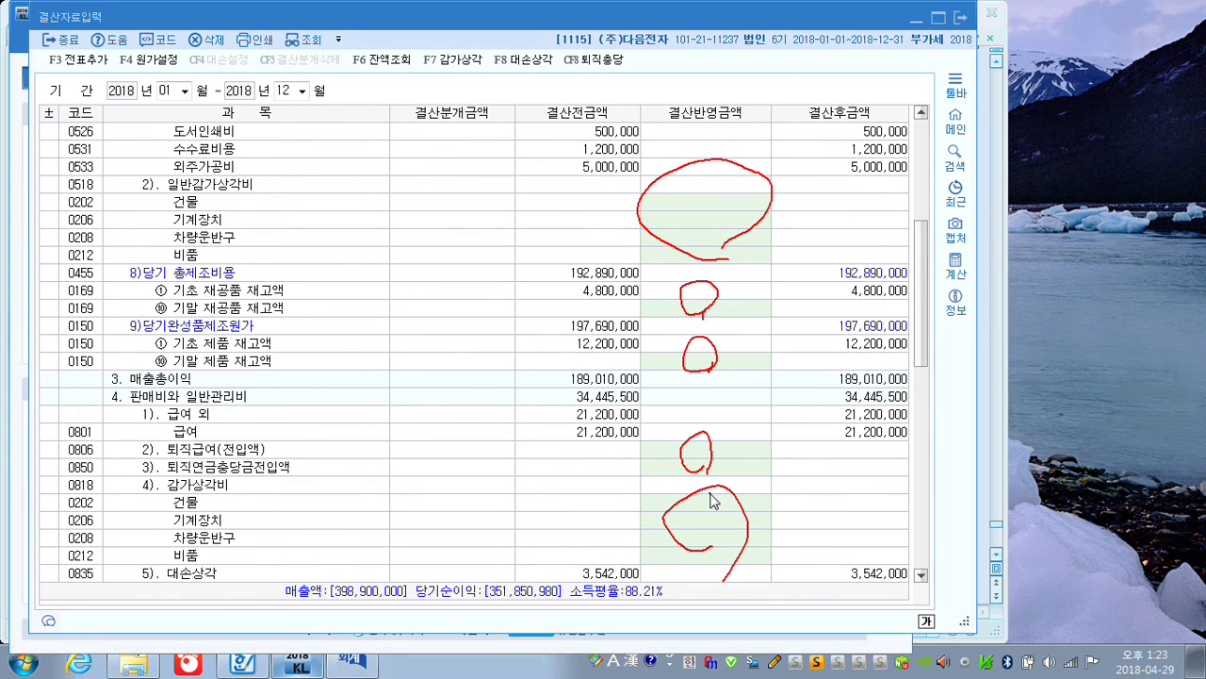
{"action": "scroll", "coordinate": [719, 508], "scroll_direction": "down", "scroll_amount": 2}
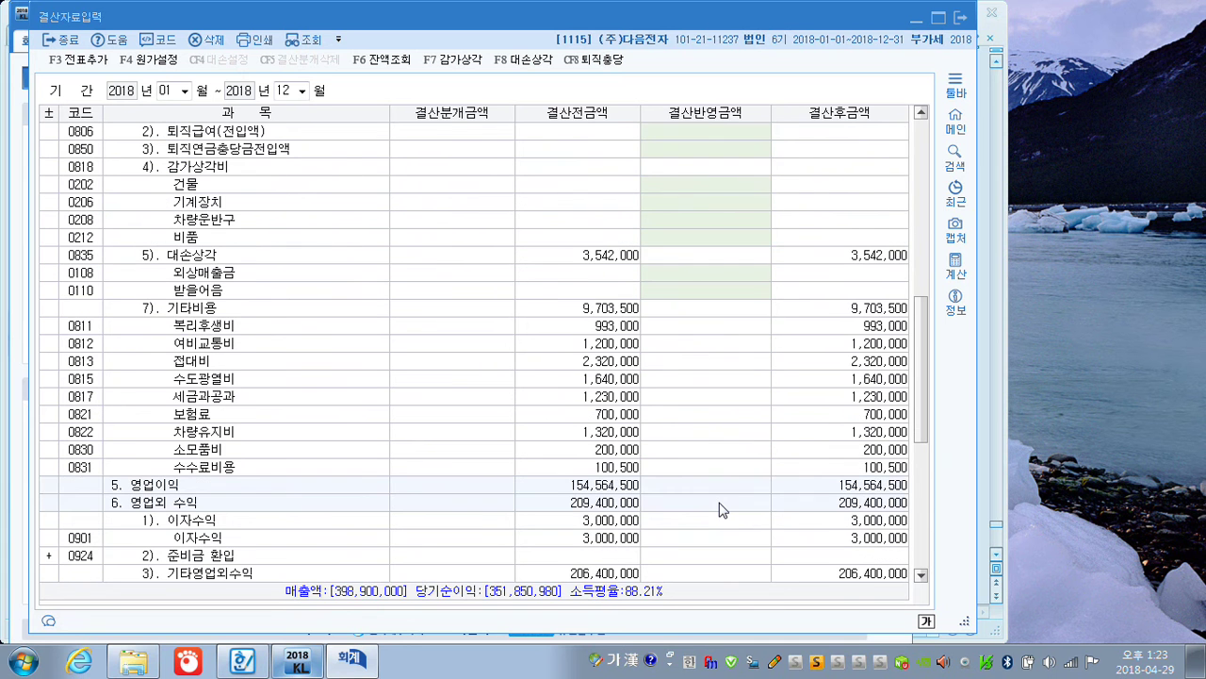
{"action": "key", "text": "ctrl+F1"}
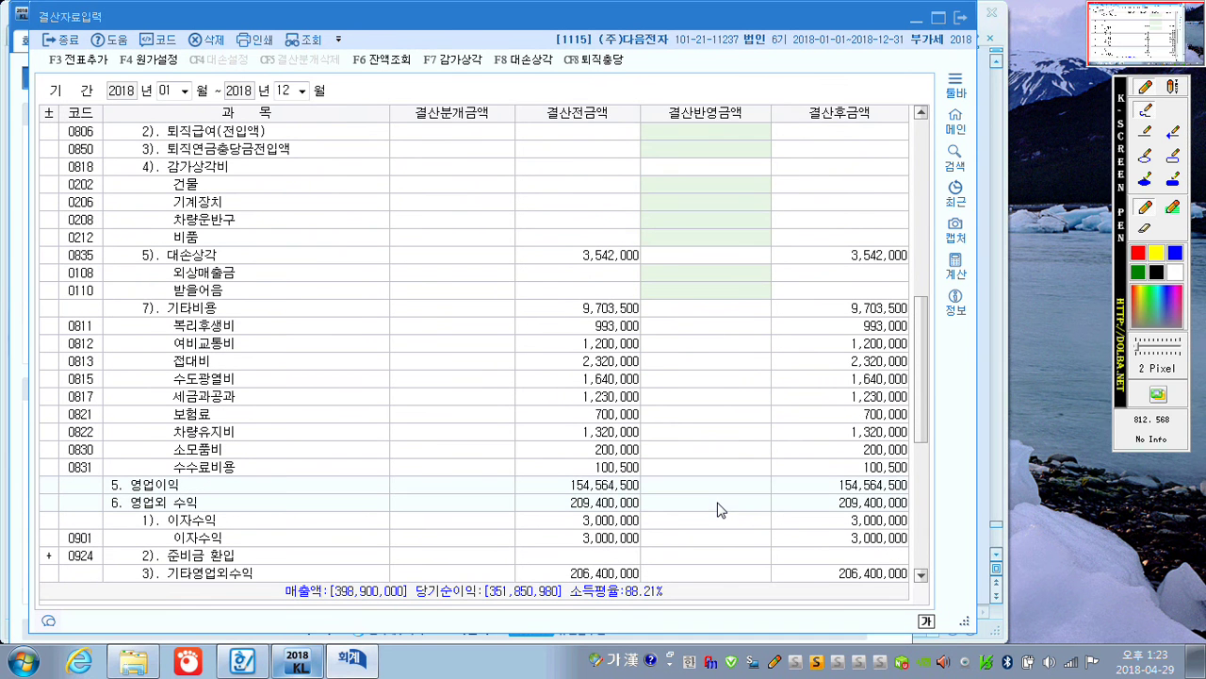
{"action": "left_click_drag", "start_coordinate": [723, 319], "coordinate": [732, 289]}
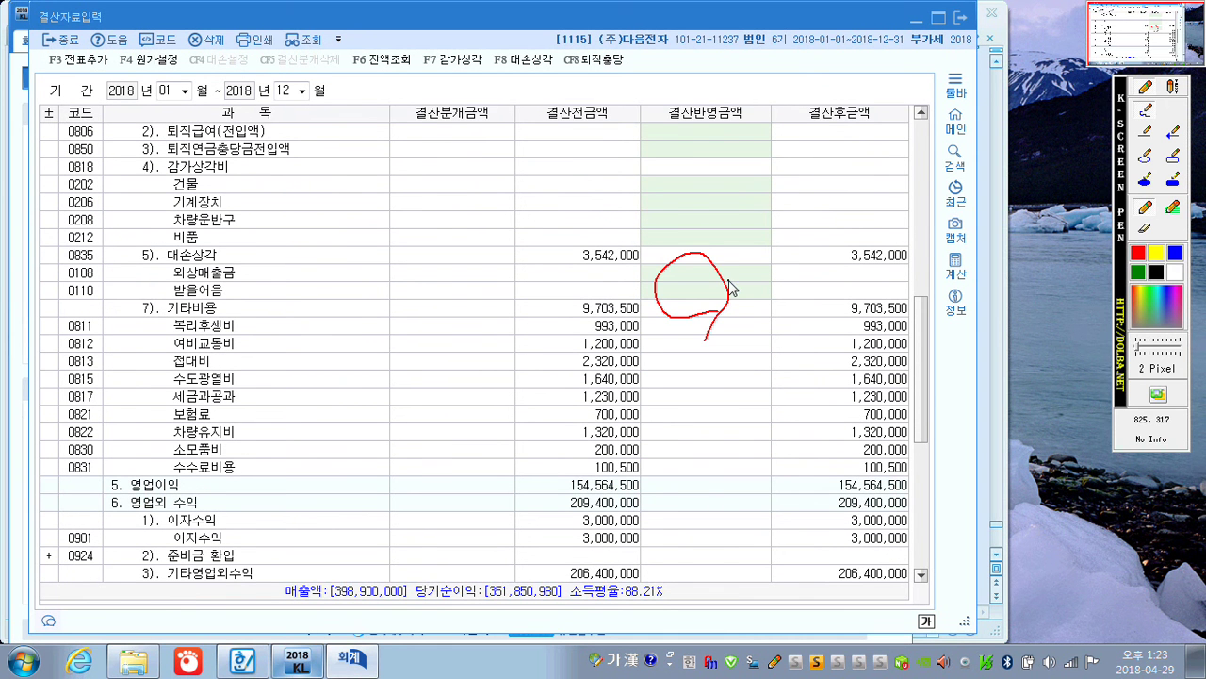
{"action": "key", "text": "ctrl+F1"}
Point out the 결산반영금액 cells for 단기대여금 and 선급금 under 기타의대손상각, and for 선납세금 and 추가계상액 under 법인세등
{"action": "scroll", "coordinate": [692, 320], "scroll_direction": "down", "scroll_amount": 7}
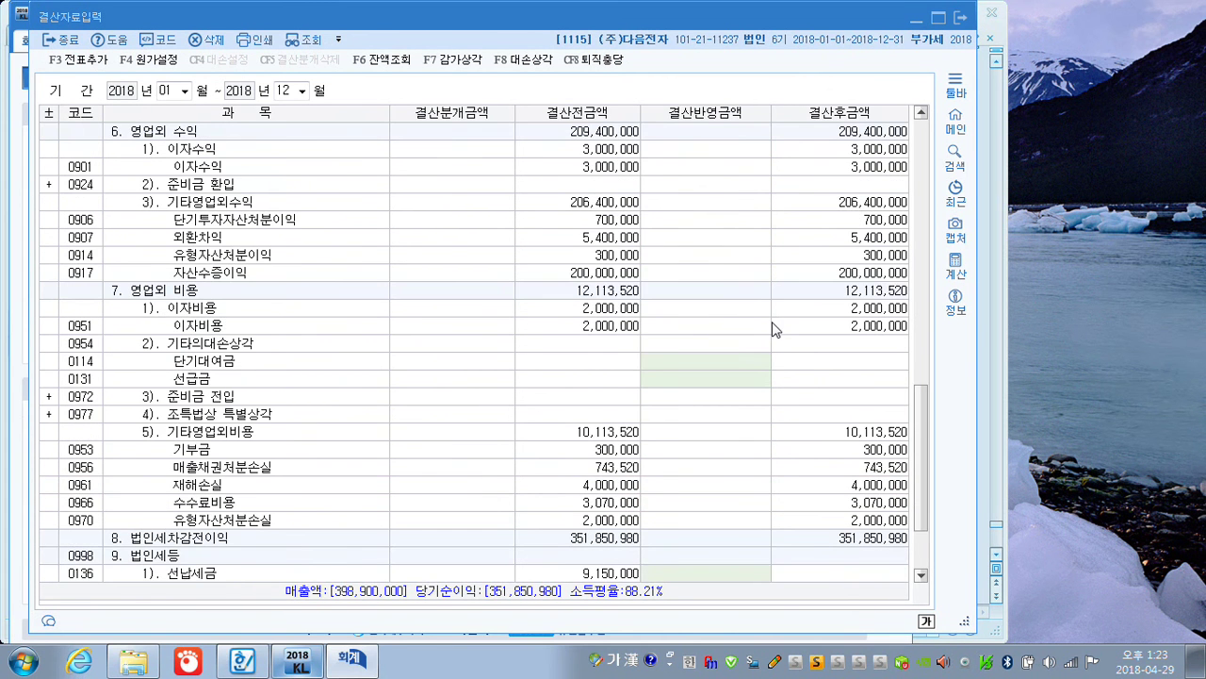
{"action": "scroll", "coordinate": [767, 337], "scroll_direction": "down", "scroll_amount": 2}
{"action": "left_click", "coordinate": [725, 290]}
{"action": "left_click", "coordinate": [714, 325]}
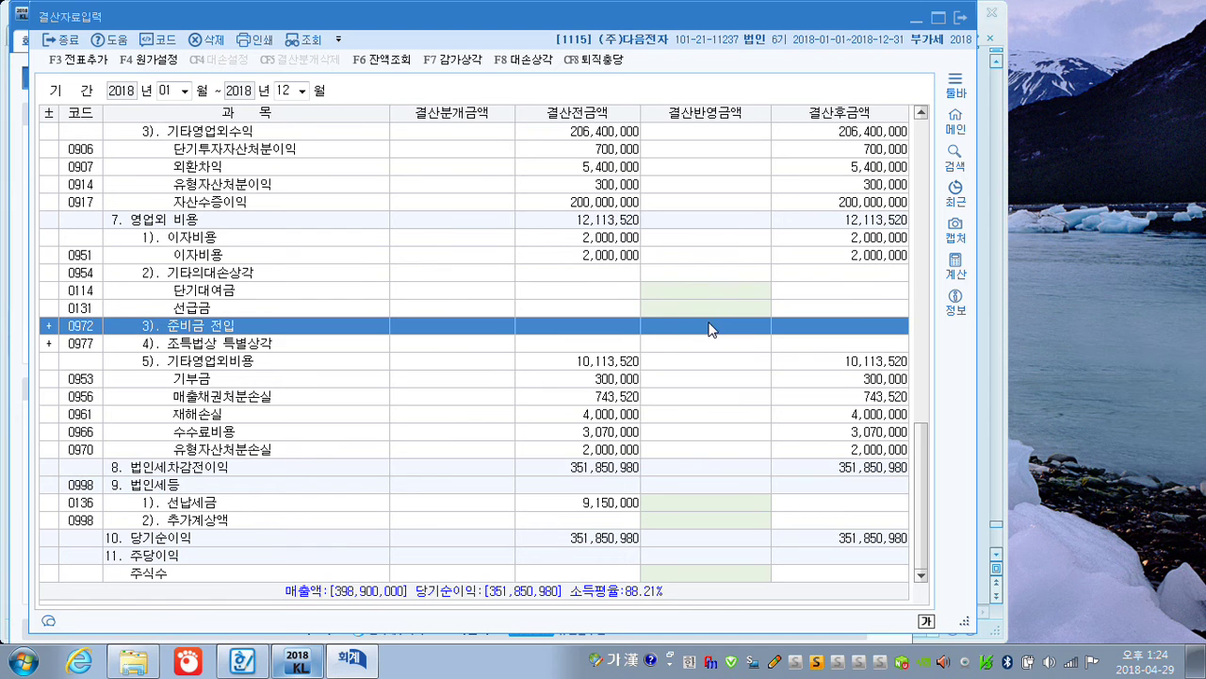
{"action": "left_click", "coordinate": [714, 309]}
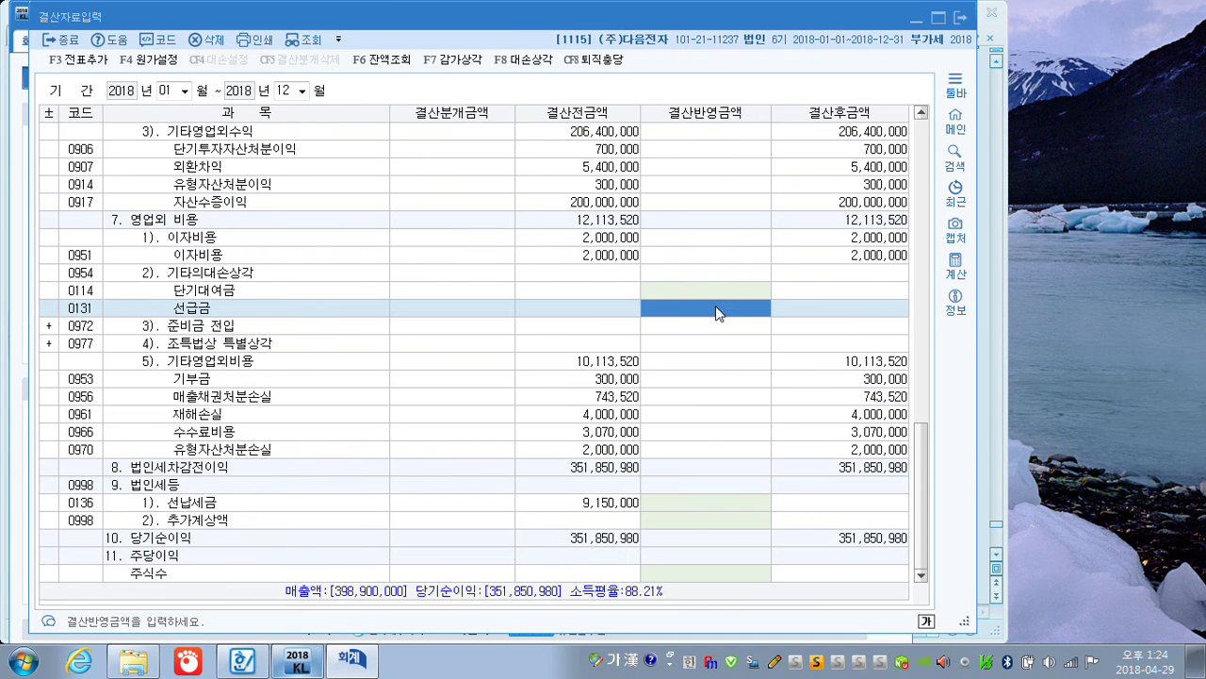
{"action": "left_click", "coordinate": [699, 504]}
{"action": "left_click", "coordinate": [702, 519]}
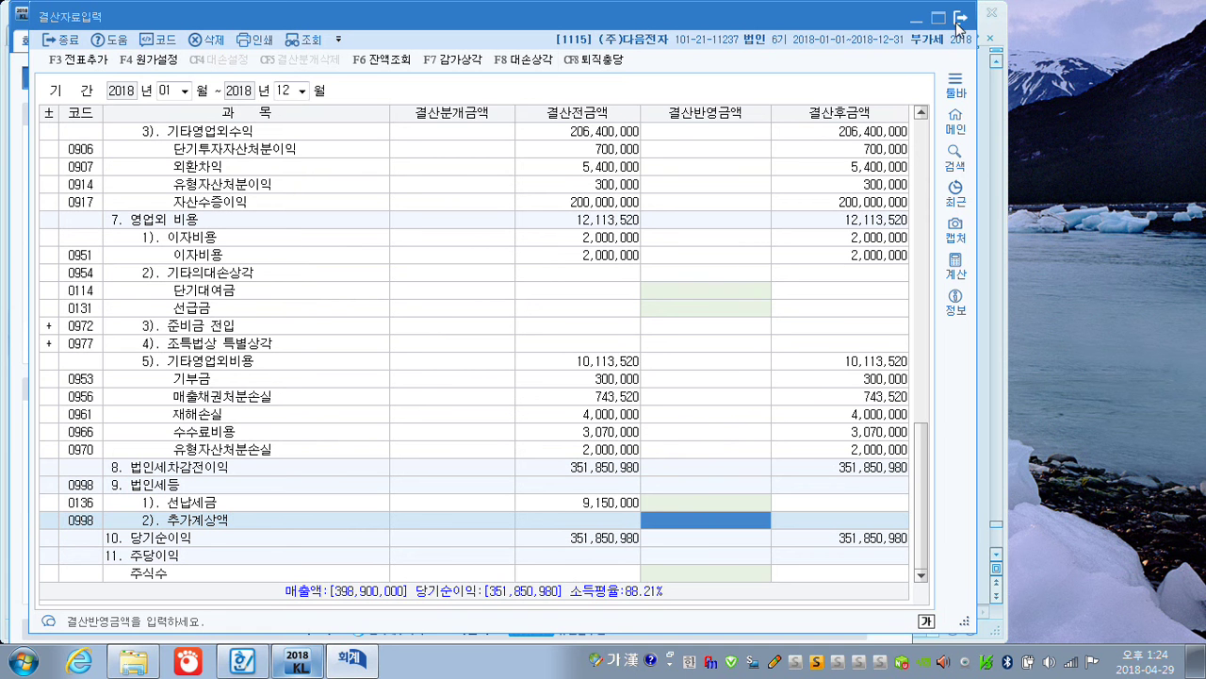
Circle the 전표추가 command with the screen pen, and clear the mark
{"action": "key", "text": "ctrl+shift+p"}
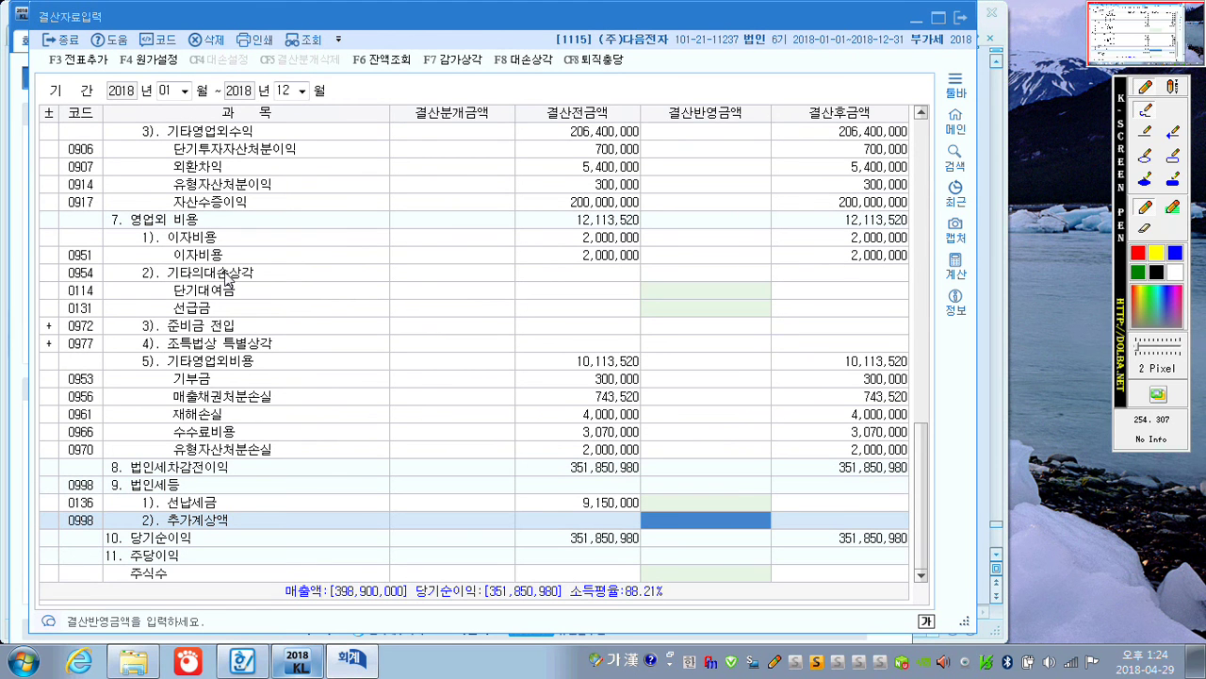
{"action": "mouse_move", "coordinate": [90, 58]}
{"action": "left_mouse_down"}
{"action": "mouse_move", "coordinate": [63, 78]}
{"action": "mouse_move", "coordinate": [85, 69]}
{"action": "left_mouse_up"}
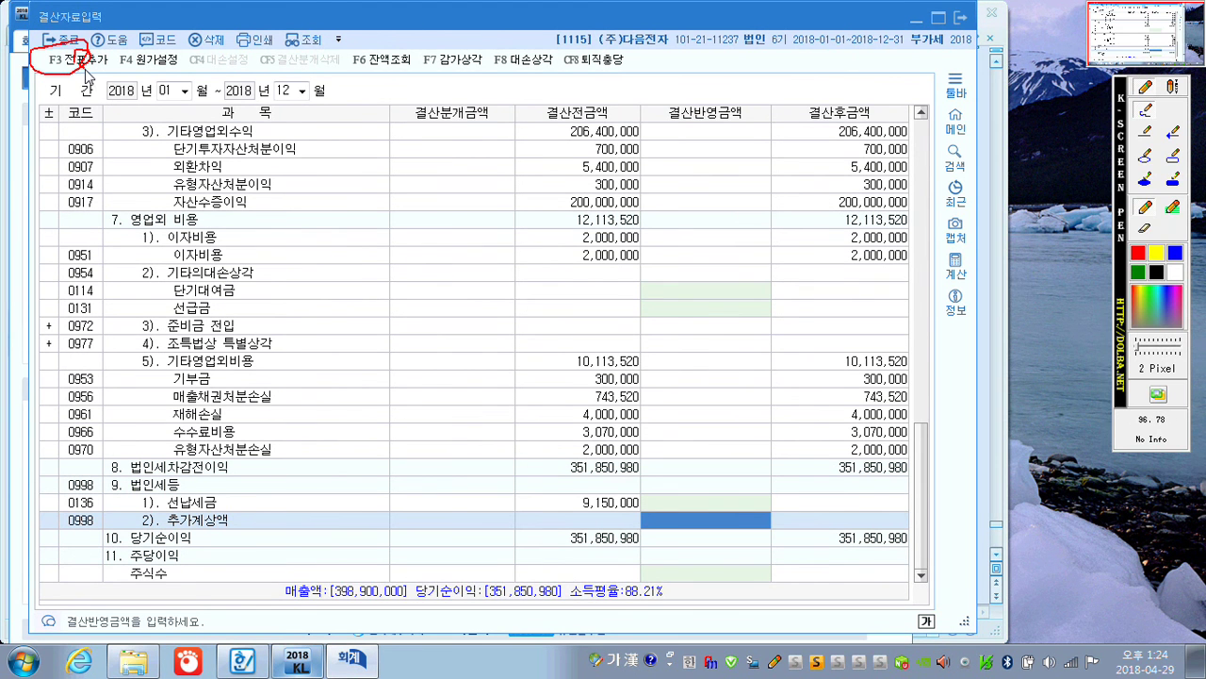
{"action": "key", "text": "ctrl+shift+p"}
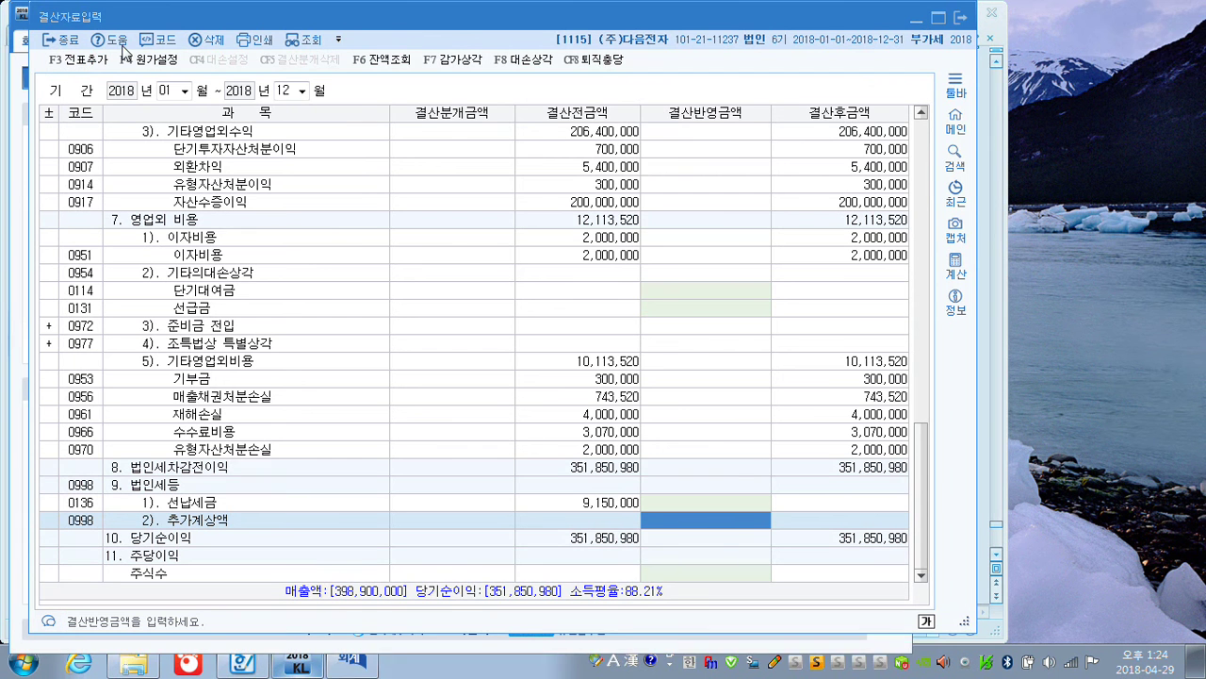
Close 결산자료입력 and open 일반전표입력 for December 31 (12월 31일)
{"action": "left_click", "coordinate": [960, 17]}
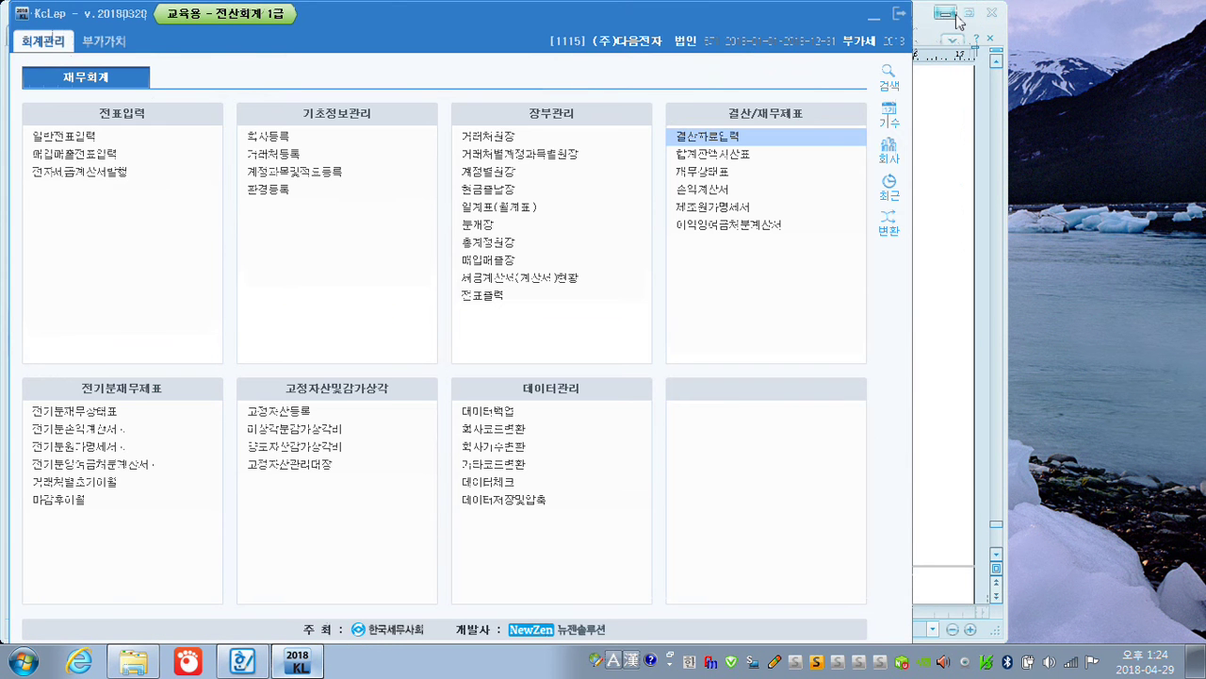
{"action": "left_click", "coordinate": [52, 141]}
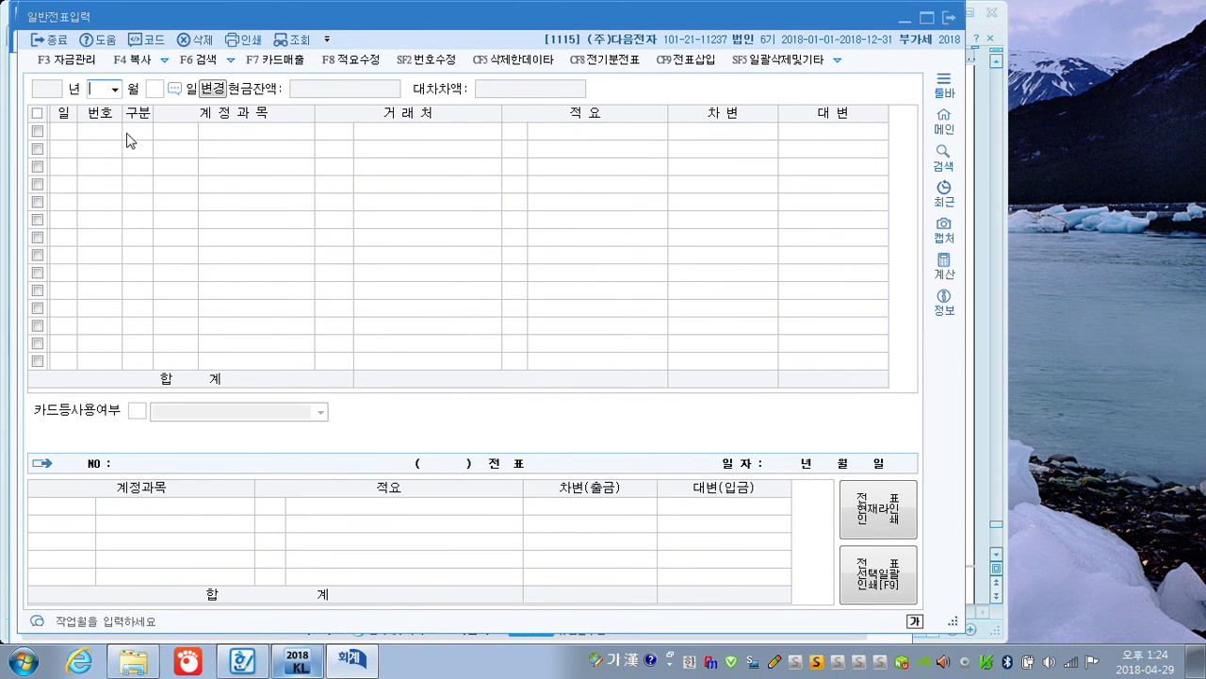
{"action": "type", "text": "12"}
{"action": "key", "text": "Return"}
{"action": "type", "text": "31"}
{"action": "key", "text": "Return"}
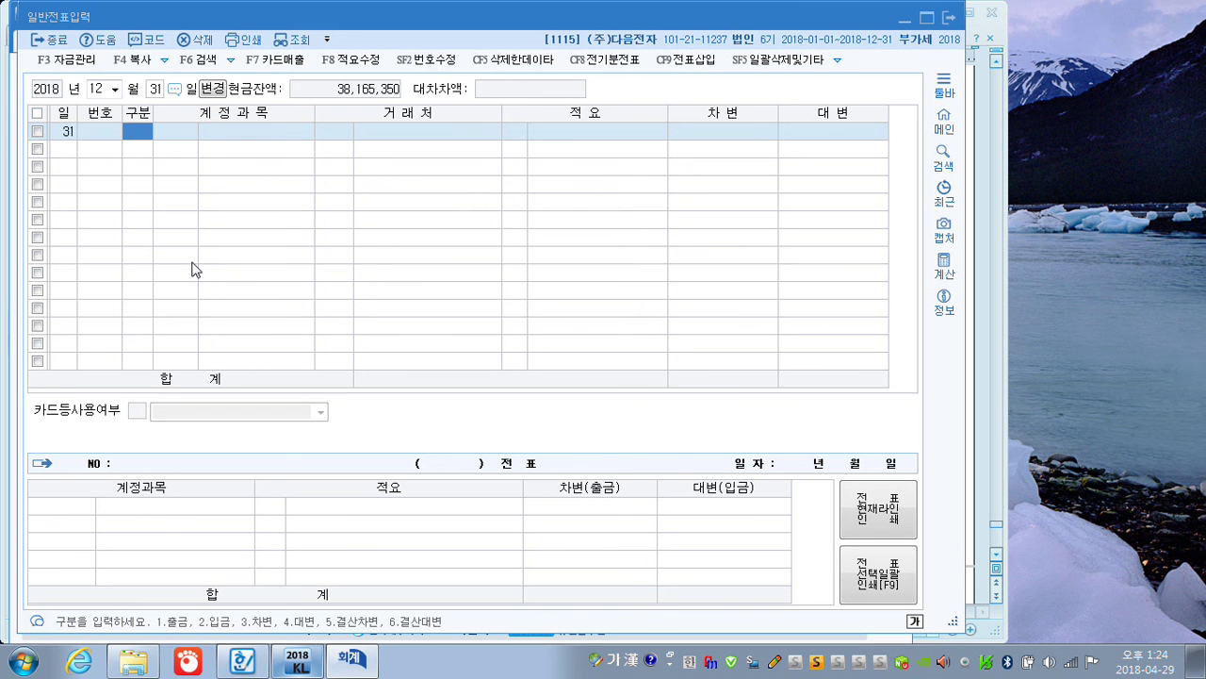
{"action": "type", "text": "2"}
{"action": "key", "text": "Return"}
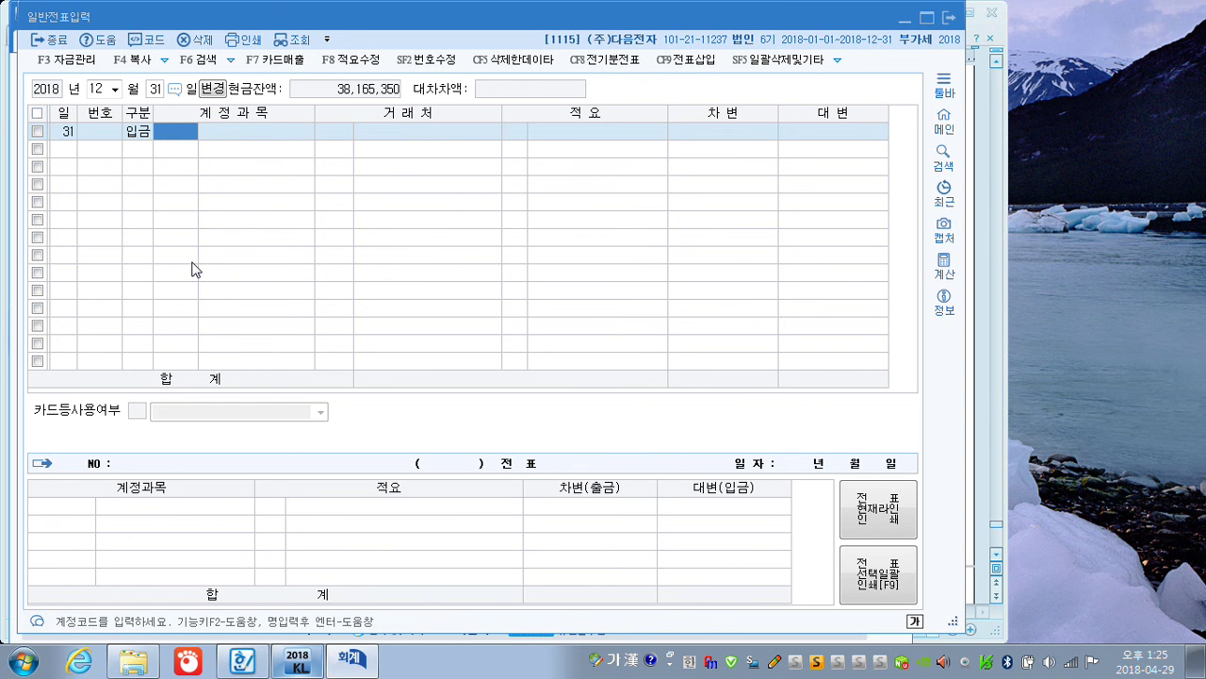
{"action": "key", "text": "Left"}
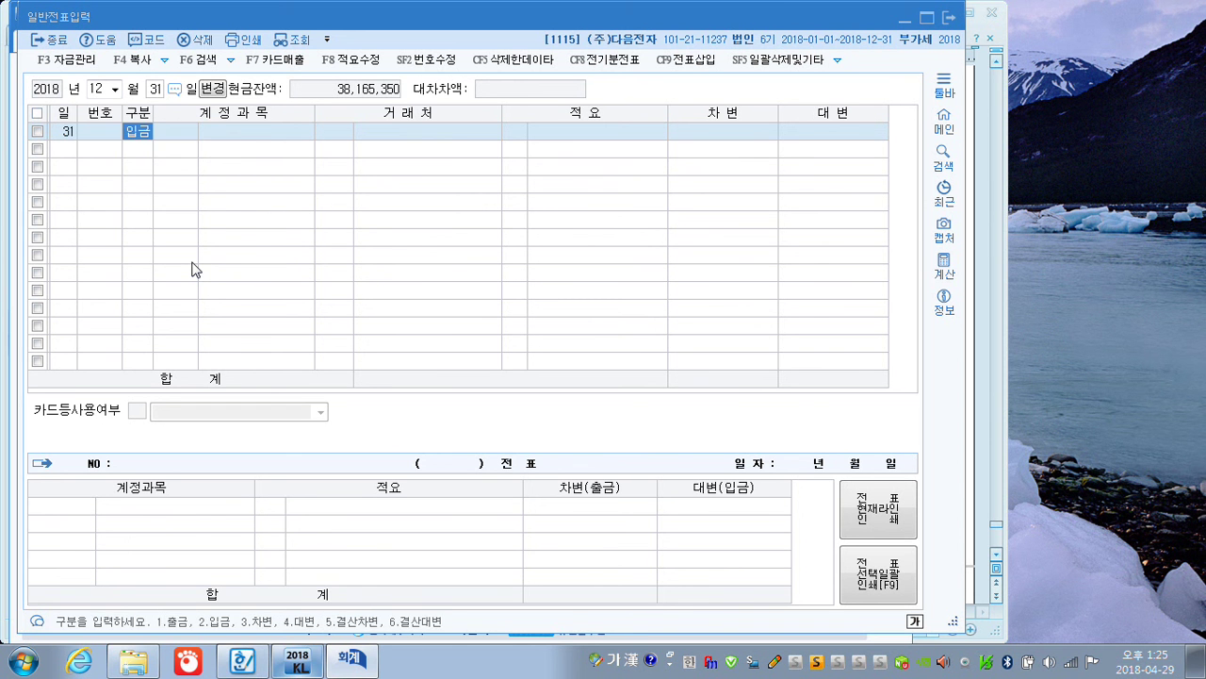
Enter a debit (차변) line for 0116 미수수익 of 600,000, without a 거래처 or 적요
{"action": "type", "text": "3"}
{"action": "key", "text": "Return"}
{"action": "type", "text": "미수"}
{"action": "key", "text": "Return"}
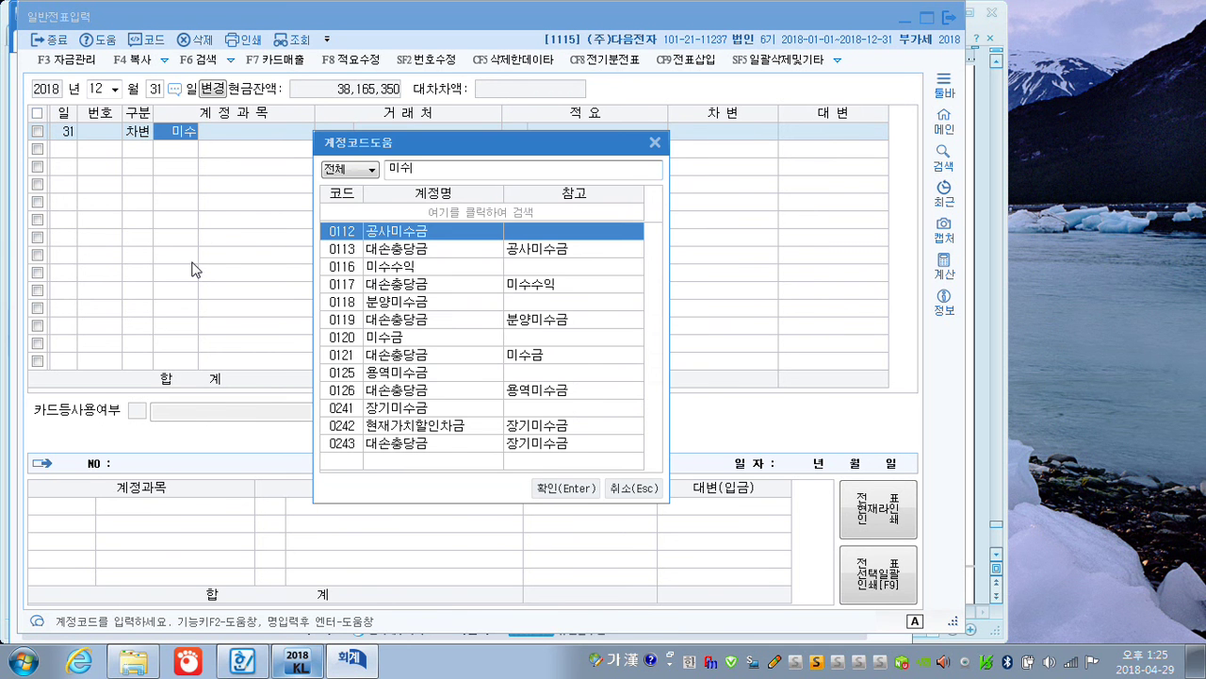
{"action": "key", "text": "Down"}
{"action": "key", "text": "Down"}
{"action": "key", "text": "Return"}
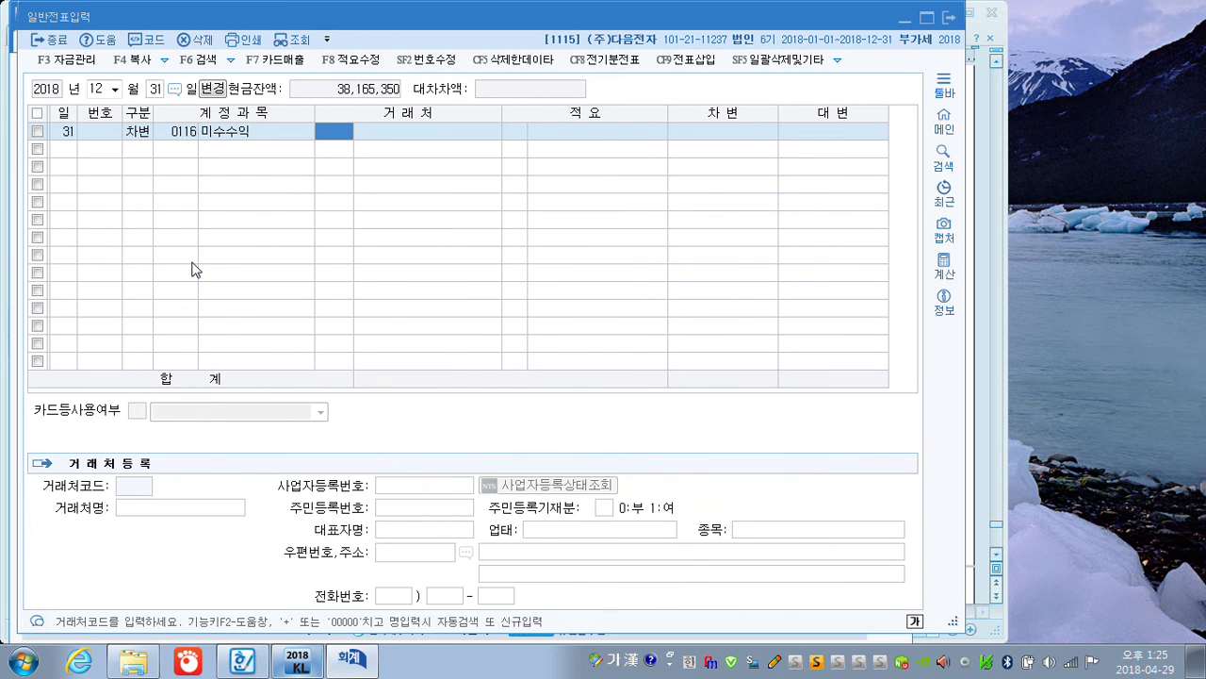
{"action": "key", "text": "Return"}
{"action": "key", "text": "Return"}
{"action": "key", "text": "Return"}
{"action": "key", "text": "Return"}
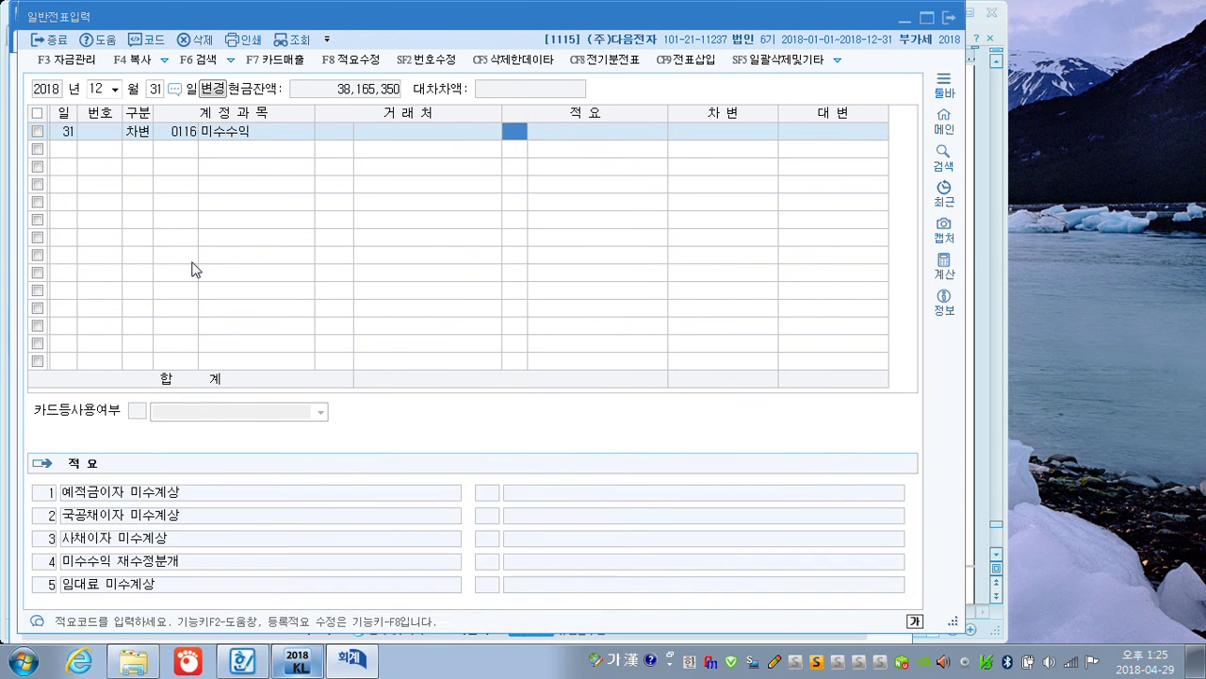
{"action": "type", "text": "6000000"}
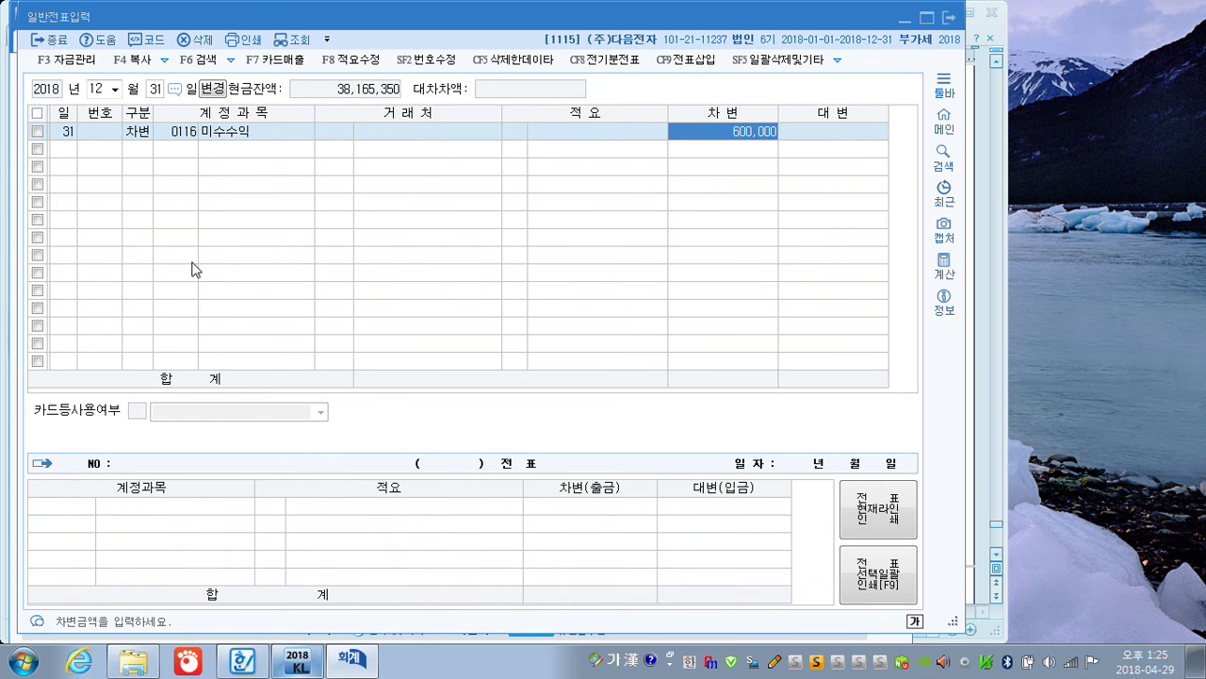
{"action": "key", "text": "Return"}
Enter the matching credit (대변) line for 0901 이자수익 of 600,000, without a 거래처 or 적요
{"action": "type", "text": "4이자"}
{"action": "key", "text": "Return"}
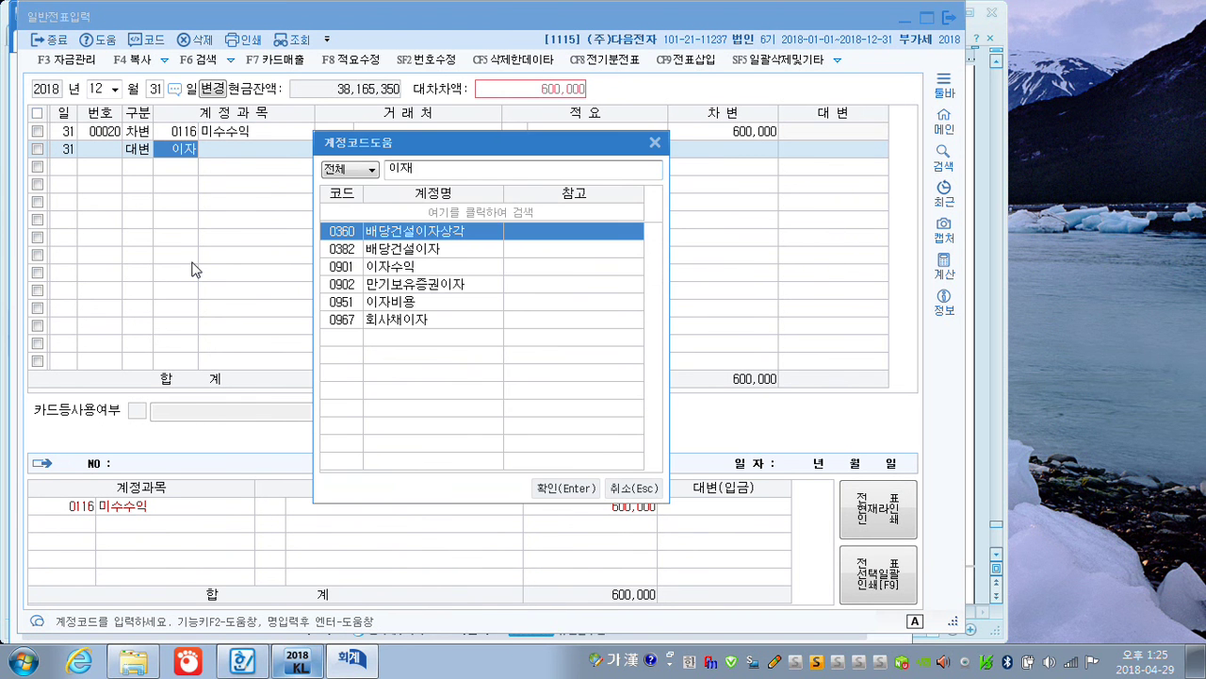
{"action": "key", "text": "Down"}
{"action": "key", "text": "Down"}
{"action": "key", "text": "Return"}
{"action": "key", "text": "Return"}
{"action": "key", "text": "Return"}
{"action": "key", "text": "Return"}
{"action": "key", "text": "Return"}
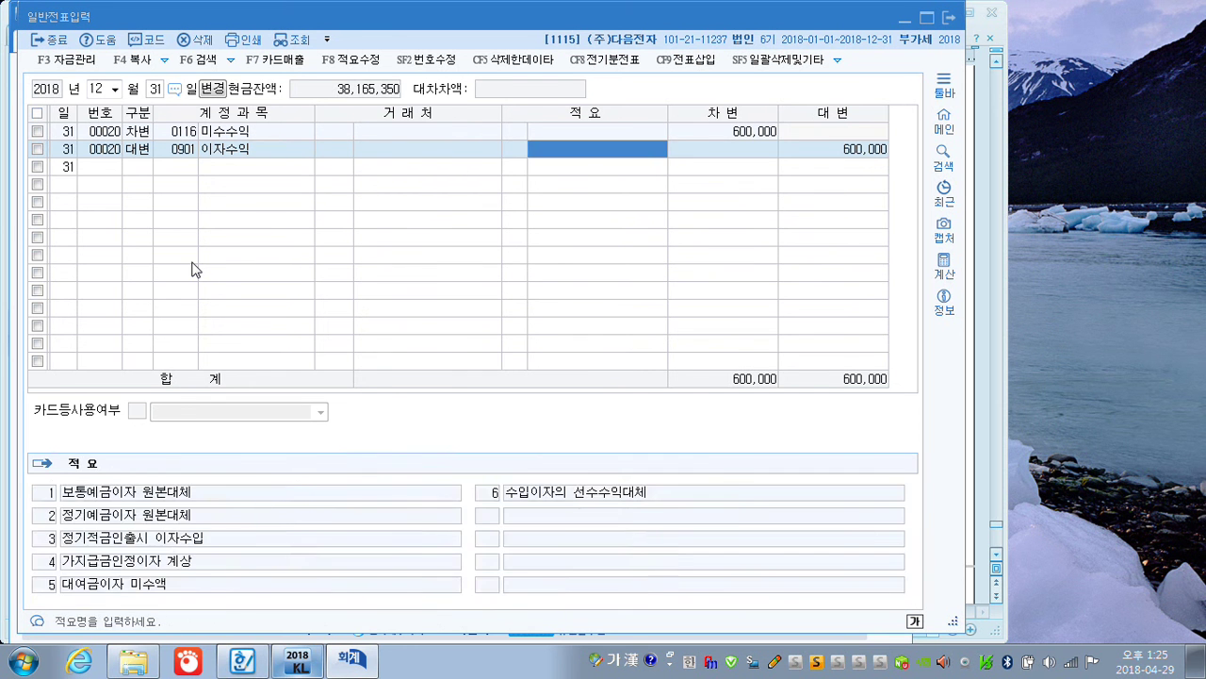
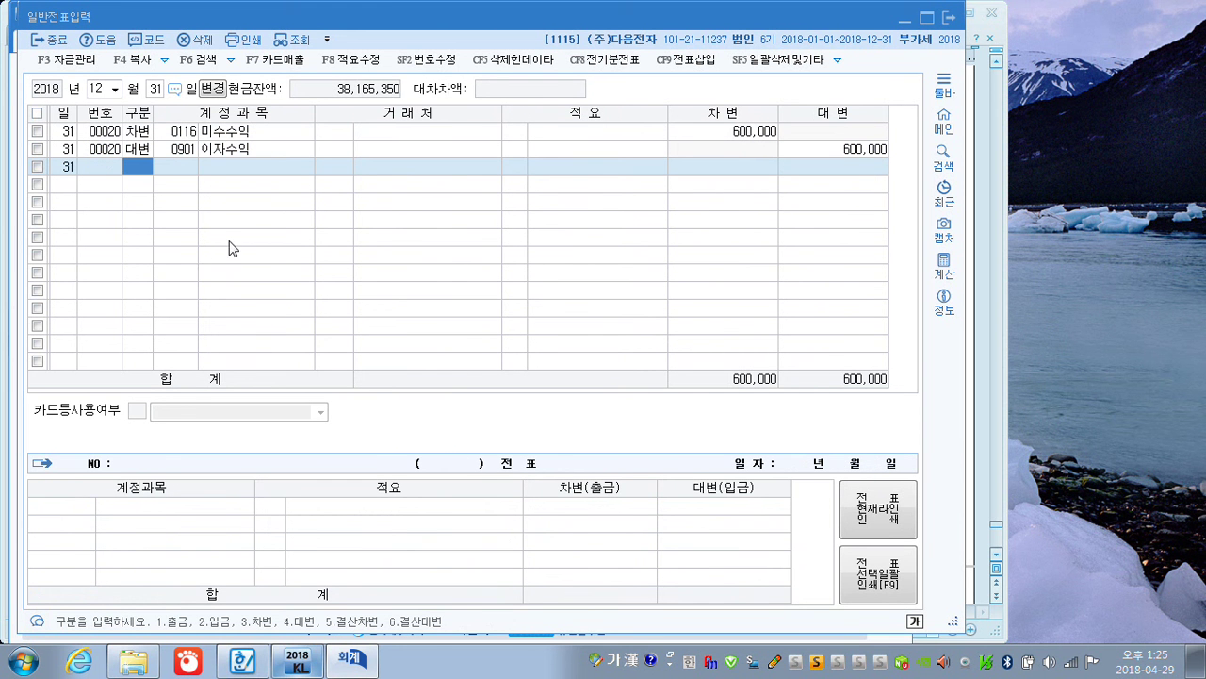
Look up the 가수금 balance in 합계잔액시산표 as of December 31, 2018, and close the trial balance
{"action": "left_click", "coordinate": [327, 42]}
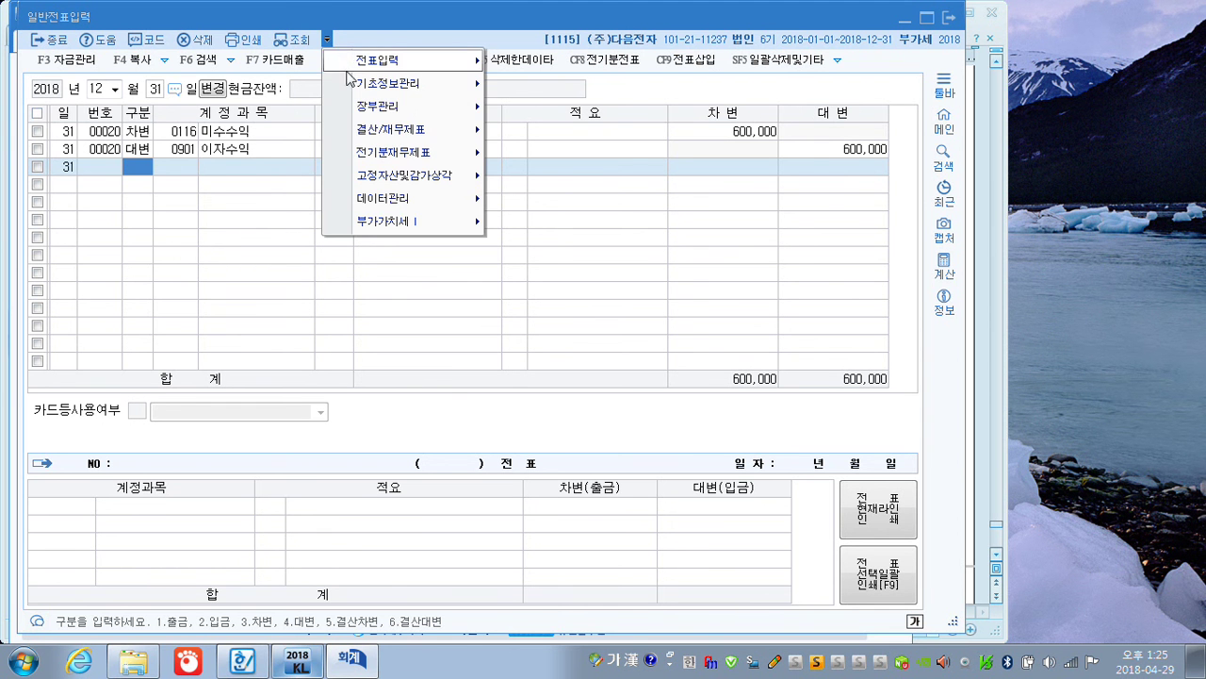
{"action": "mouse_move", "coordinate": [402, 130]}
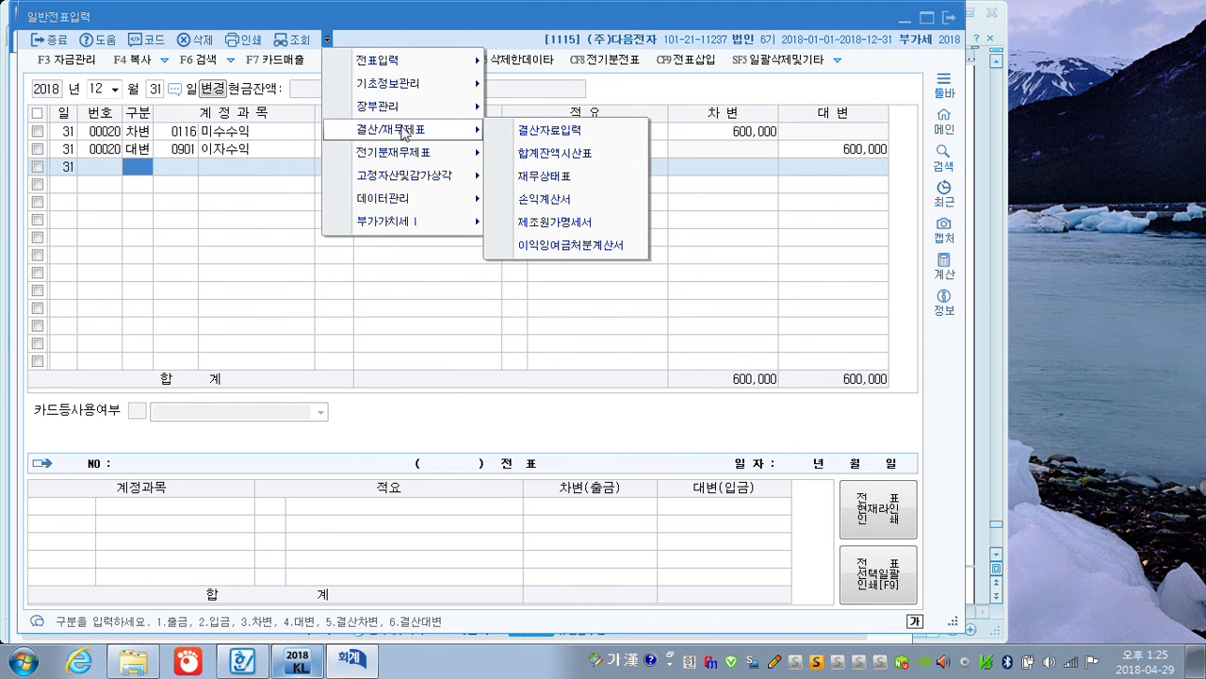
{"action": "left_click", "coordinate": [545, 151]}
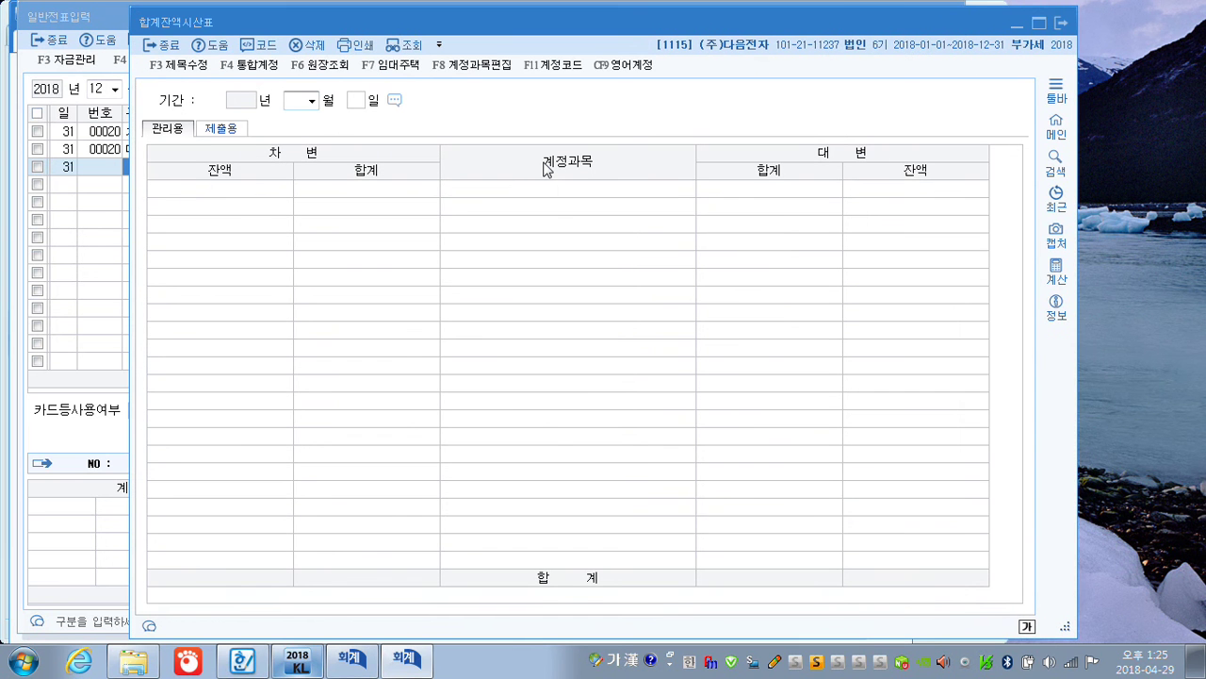
{"action": "type", "text": "12"}
{"action": "key", "text": "Return"}
{"action": "key", "text": "Return"}
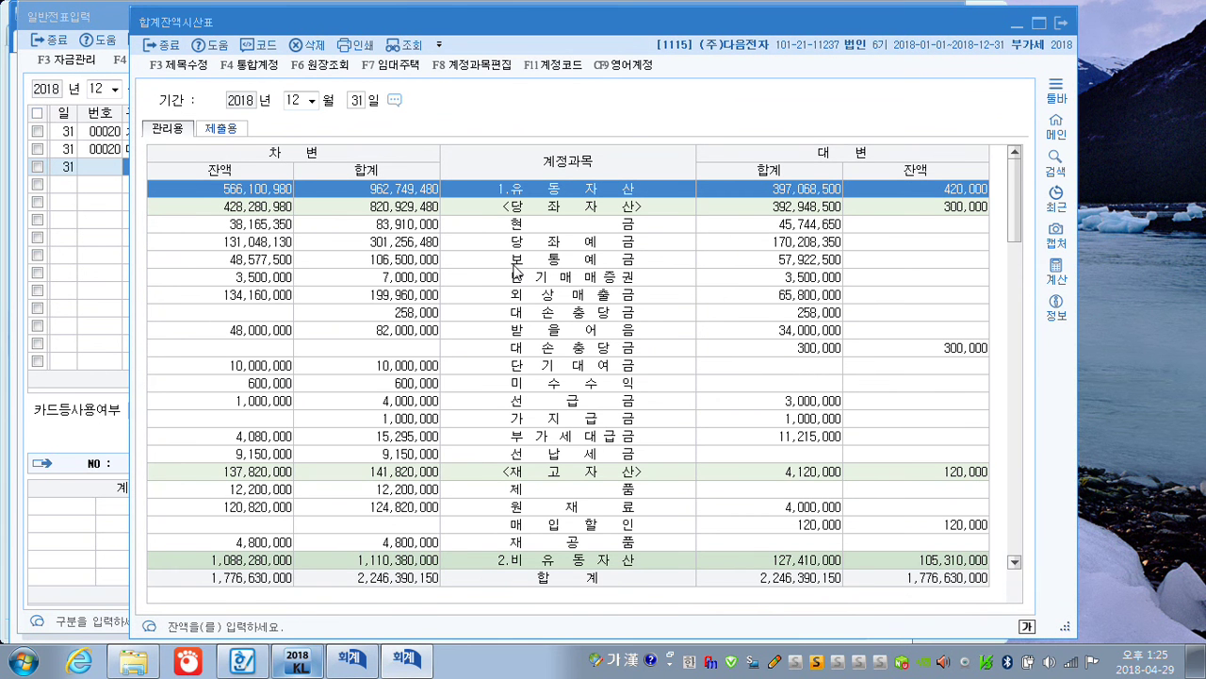
{"action": "scroll", "coordinate": [517, 269], "scroll_direction": "down", "scroll_amount": 6}
{"action": "scroll", "coordinate": [518, 278], "scroll_direction": "down", "scroll_amount": 5}
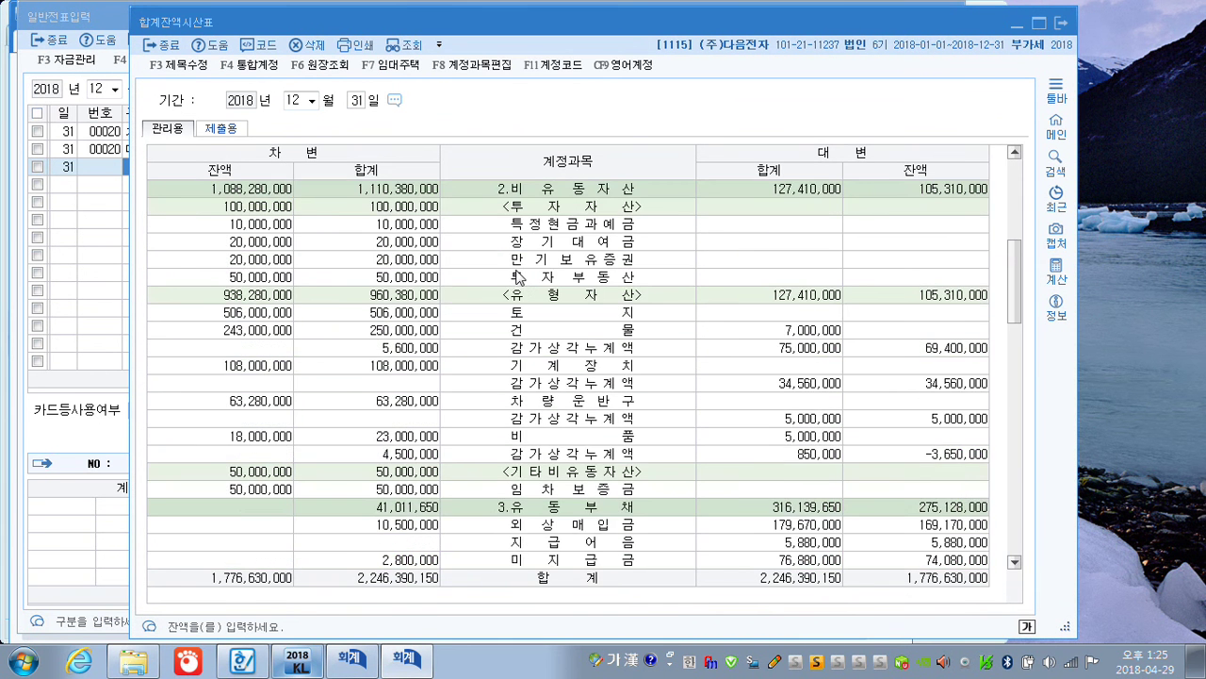
{"action": "left_click", "coordinate": [539, 409]}
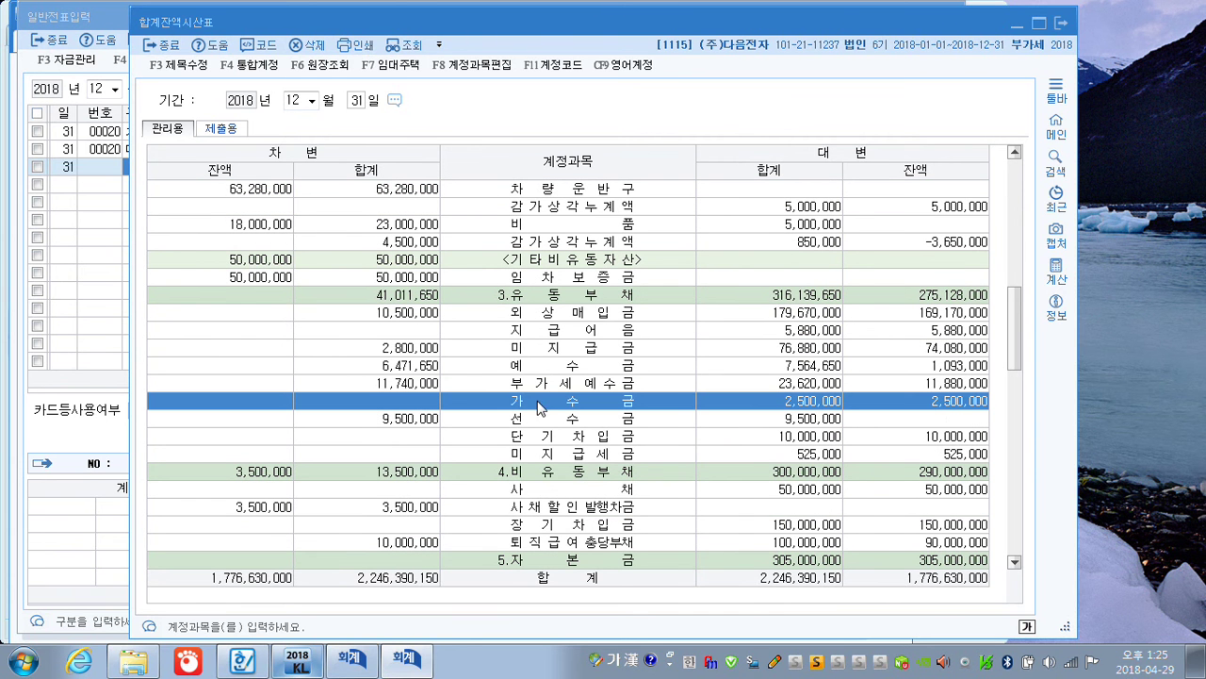
{"action": "left_click", "coordinate": [1062, 26]}
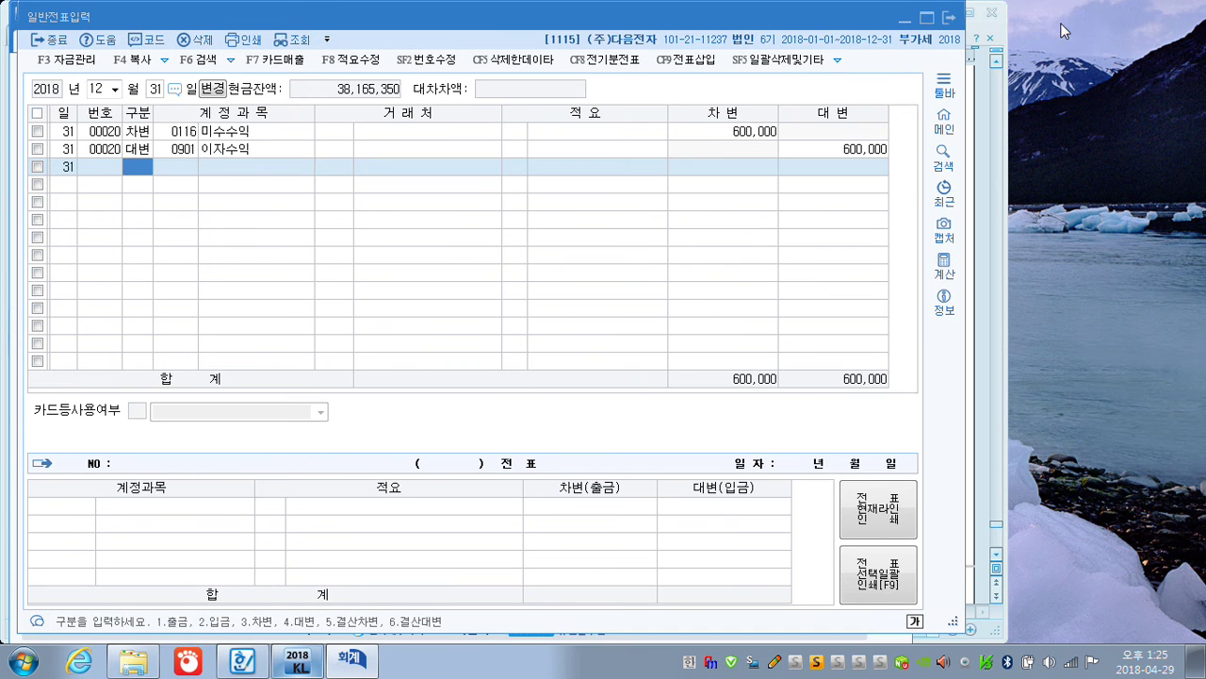
Enter a debit (차변) line for 0257 가수금 of 2,500,000 on December 31
{"action": "type", "text": "3가수"}
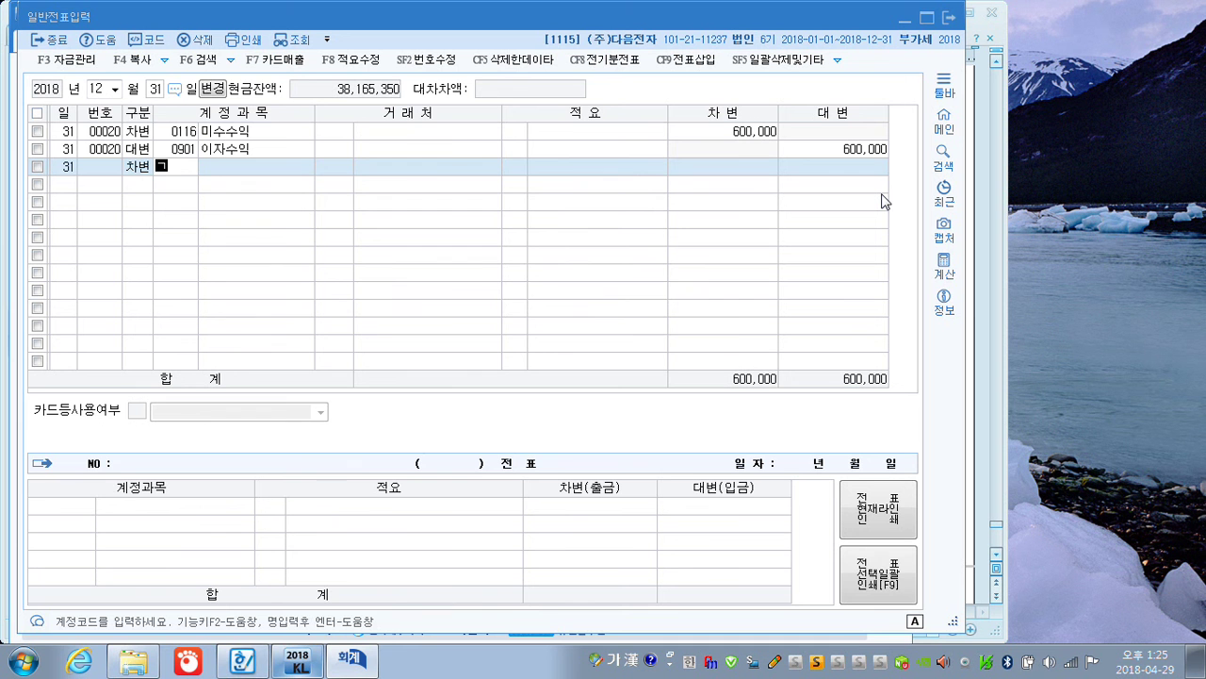
{"action": "key", "text": "Return"}
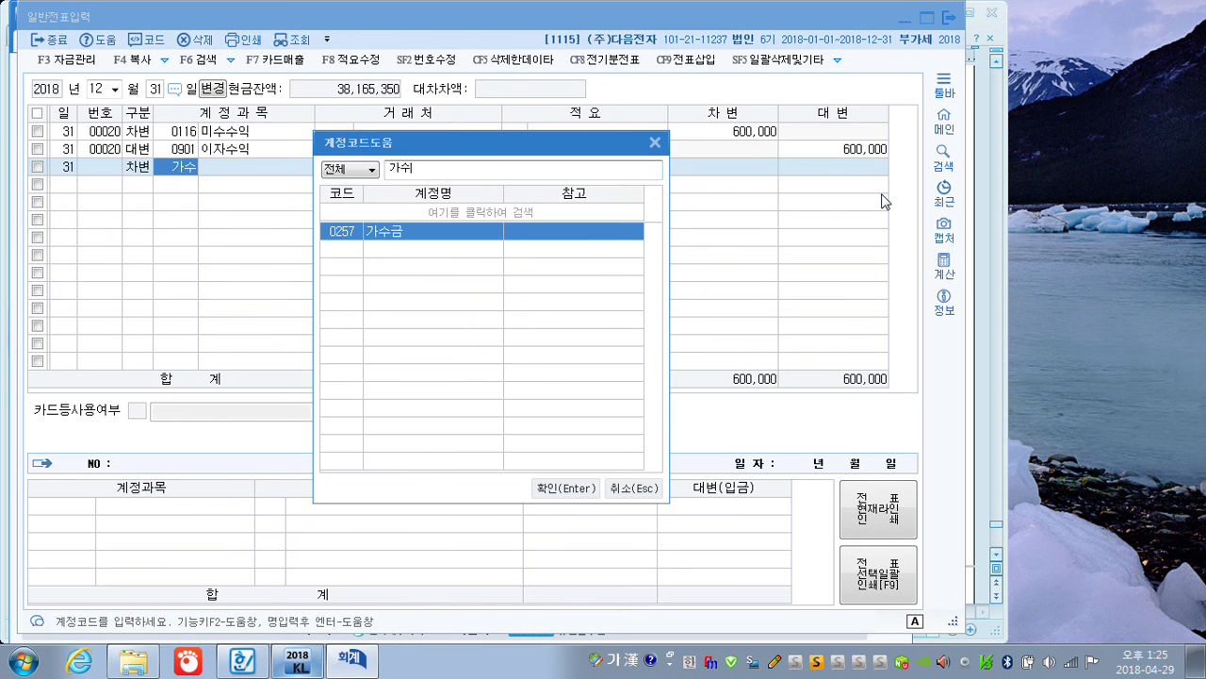
{"action": "key", "text": "Return"}
{"action": "key", "text": "Return"}
{"action": "key", "text": "Return"}
{"action": "type", "text": "2,500,000"}
{"action": "key", "text": "Return"}
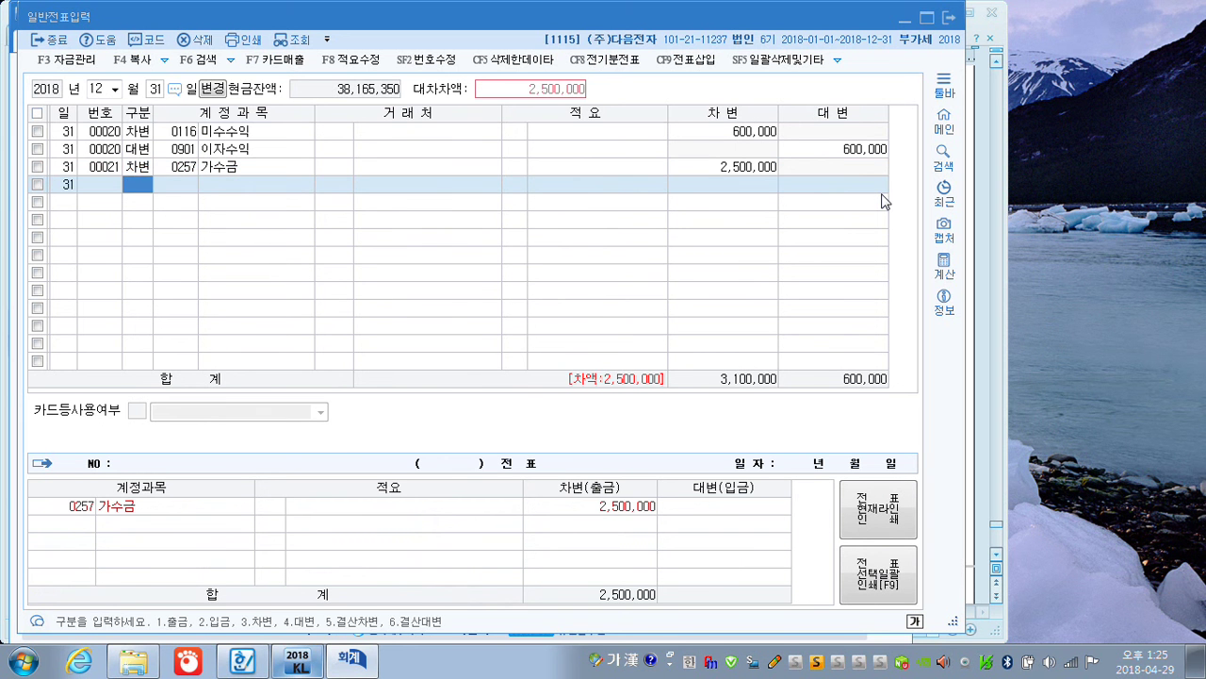
Enter the matching credit (대변) line for 0259 선수금 of 2,500,000 with 거래처 00102 엘지전자
{"action": "type", "text": "4"}
{"action": "key", "text": "Return"}
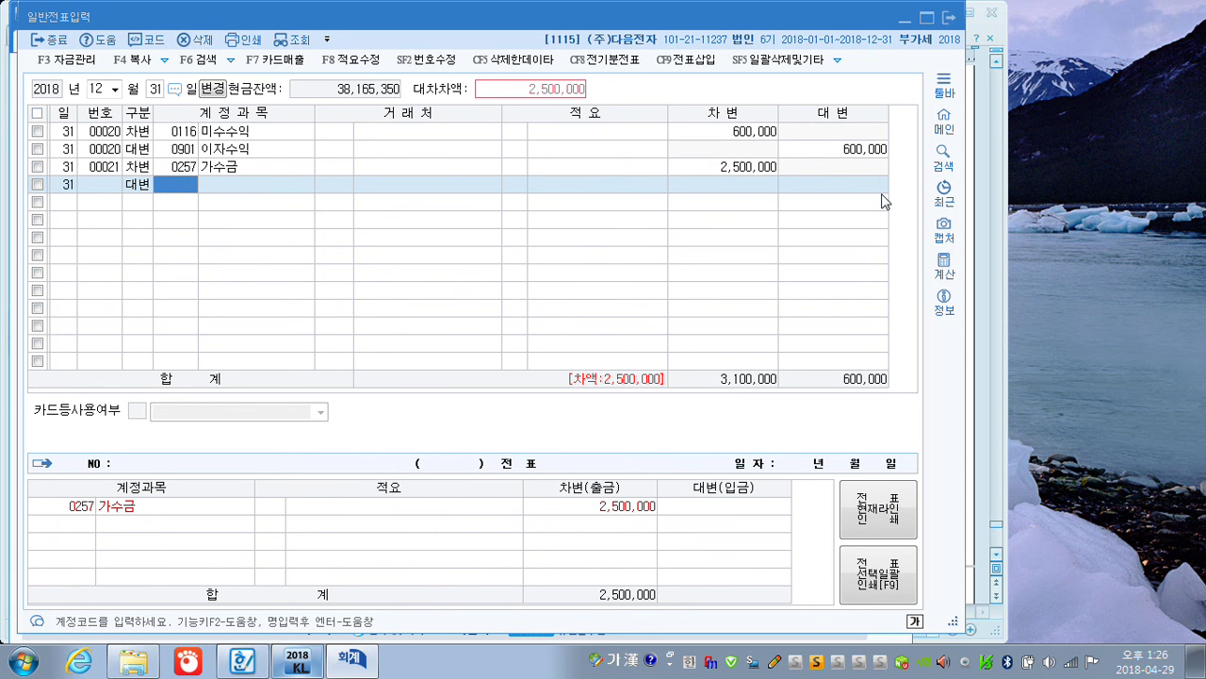
{"action": "type", "text": "선수"}
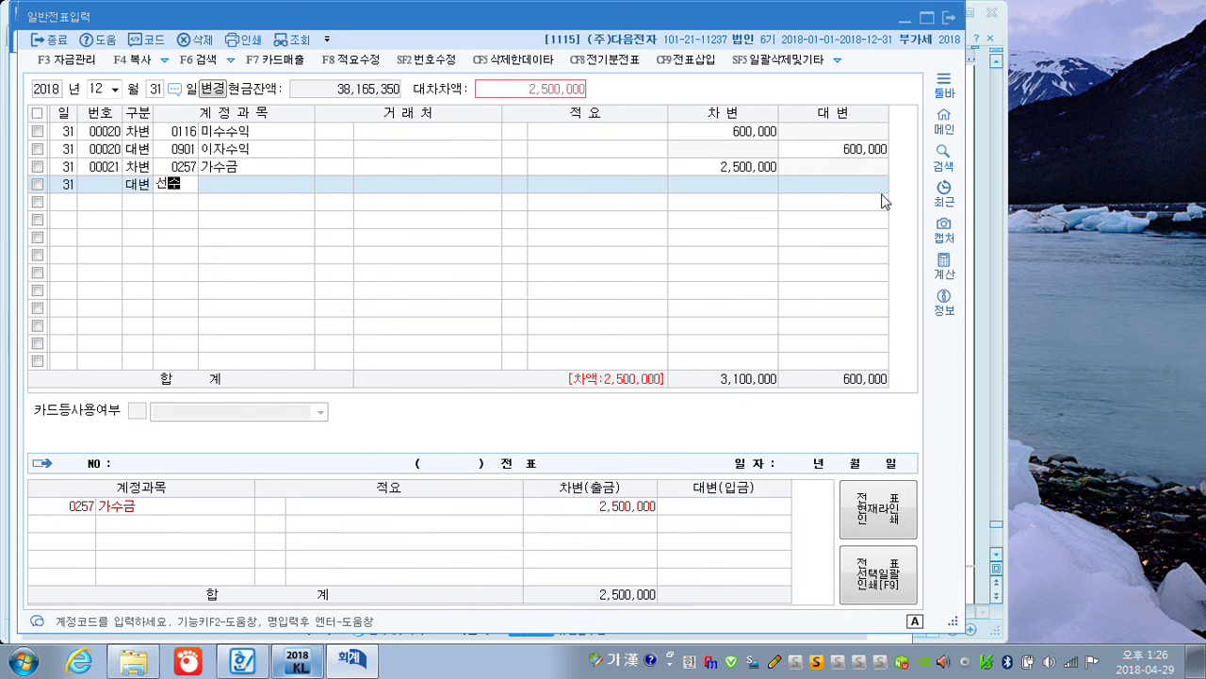
{"action": "key", "text": "Return"}
{"action": "key", "text": "Return"}
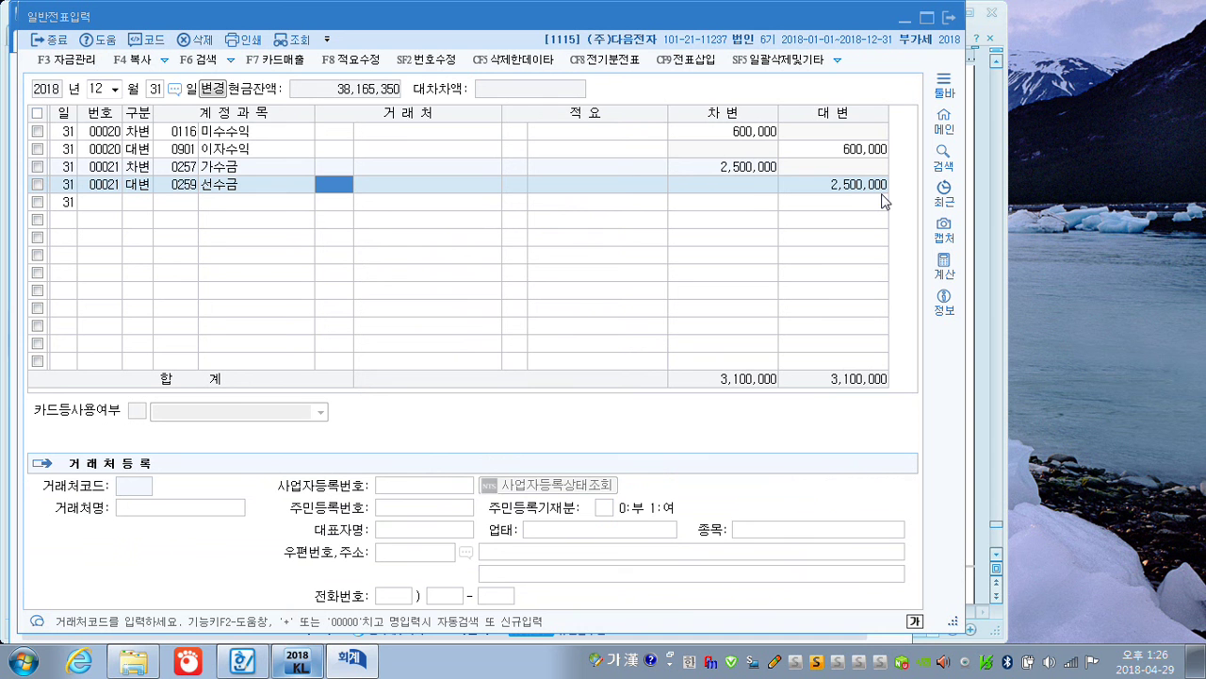
{"action": "type", "text": "엘지"}
{"action": "key", "text": "Return"}
{"action": "key", "text": "Return"}
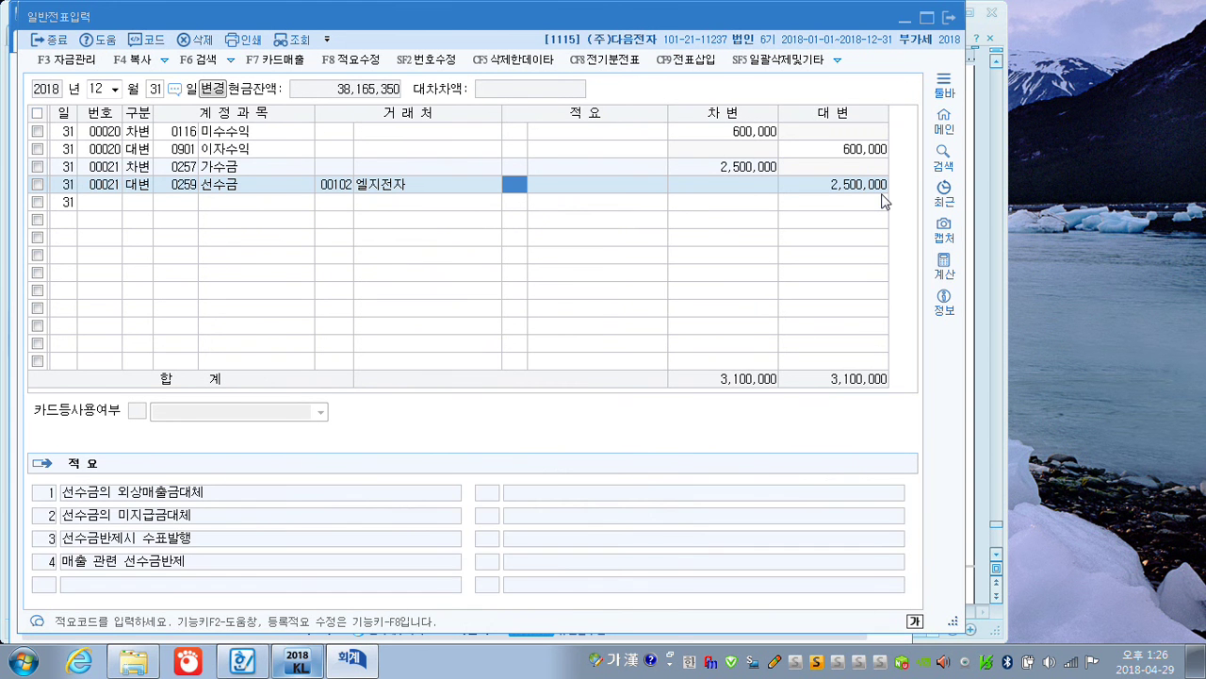
{"action": "key", "text": "Return"}
{"action": "key", "text": "Return"}
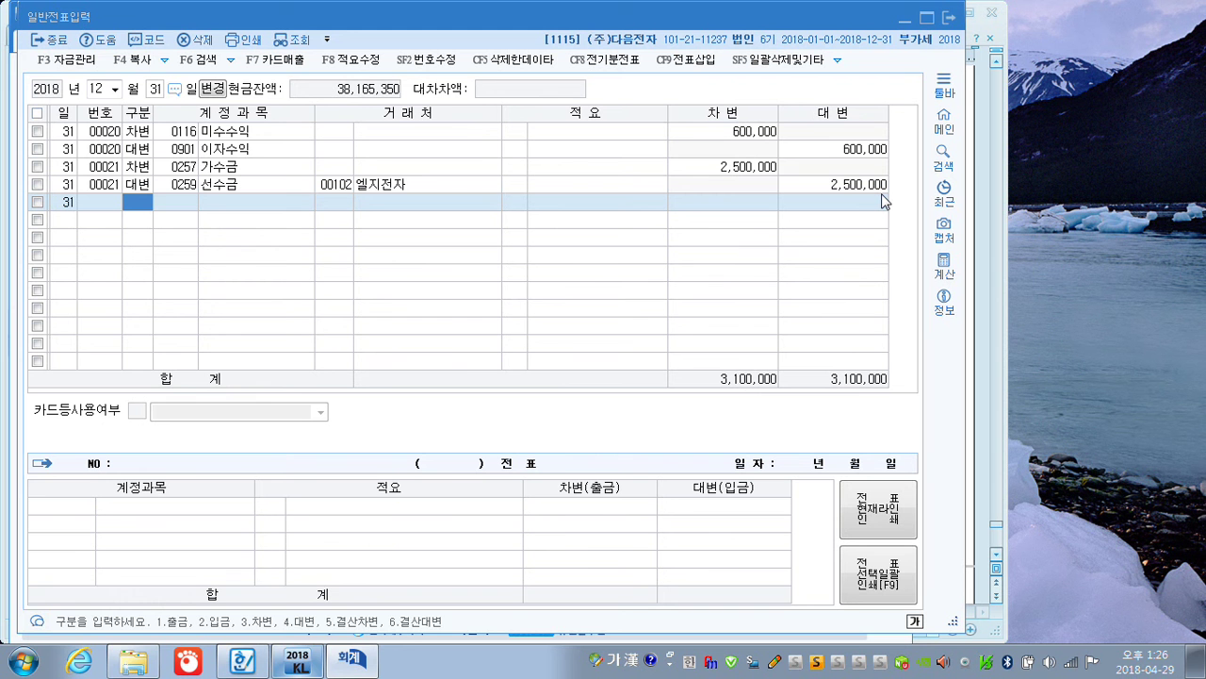
Enter a debit (차변) line for 0951 이자비용 of 2,580,000 on December 31, without a 거래처 or 적요
{"action": "type", "text": "3"}
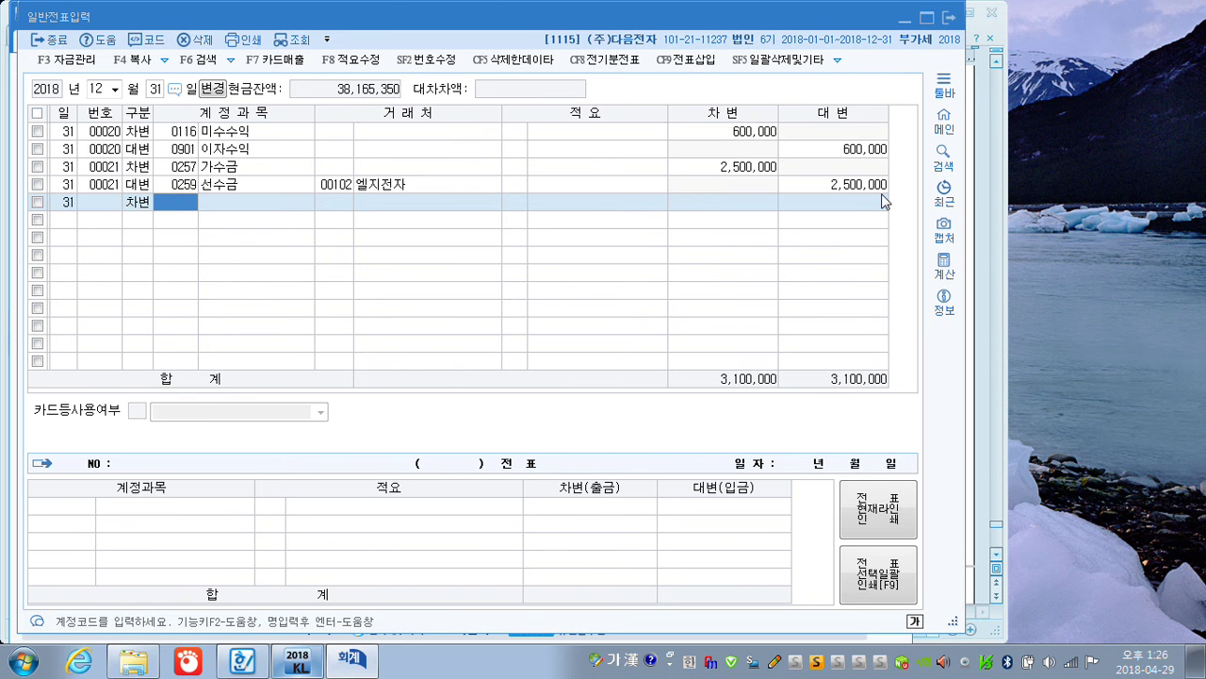
{"action": "type", "text": "이자"}
{"action": "key", "text": "Return"}
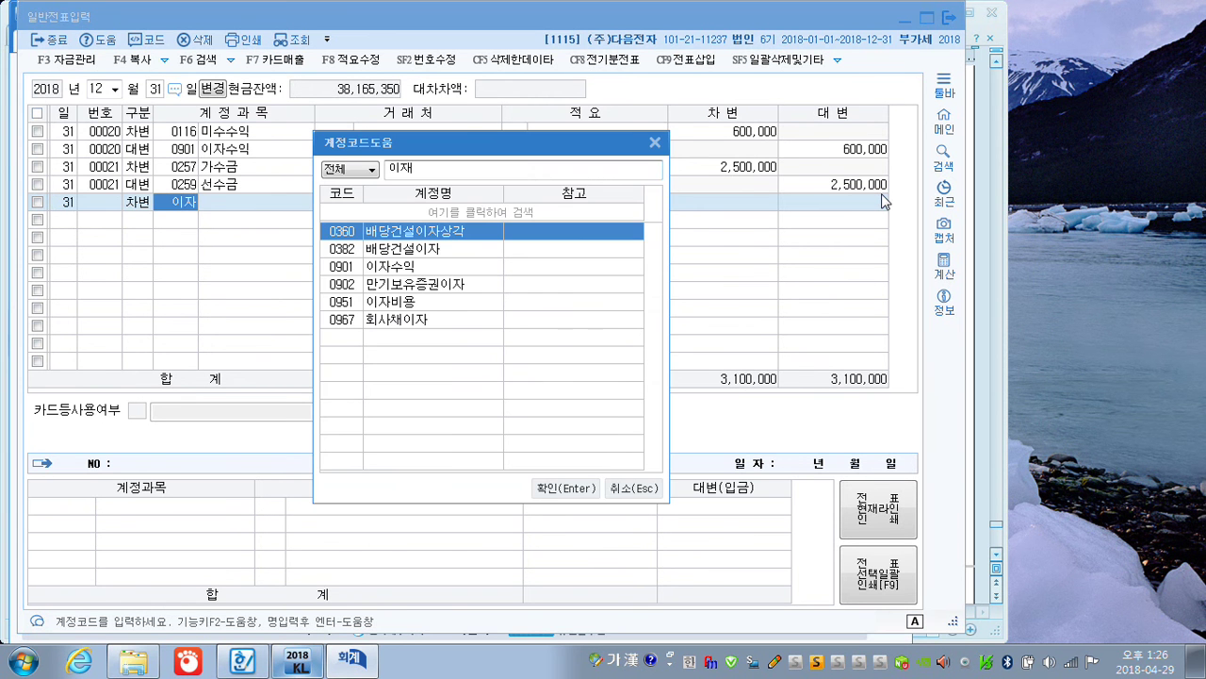
{"action": "key", "text": "Down"}
{"action": "key", "text": "Down"}
{"action": "key", "text": "Down"}
{"action": "key", "text": "Down"}
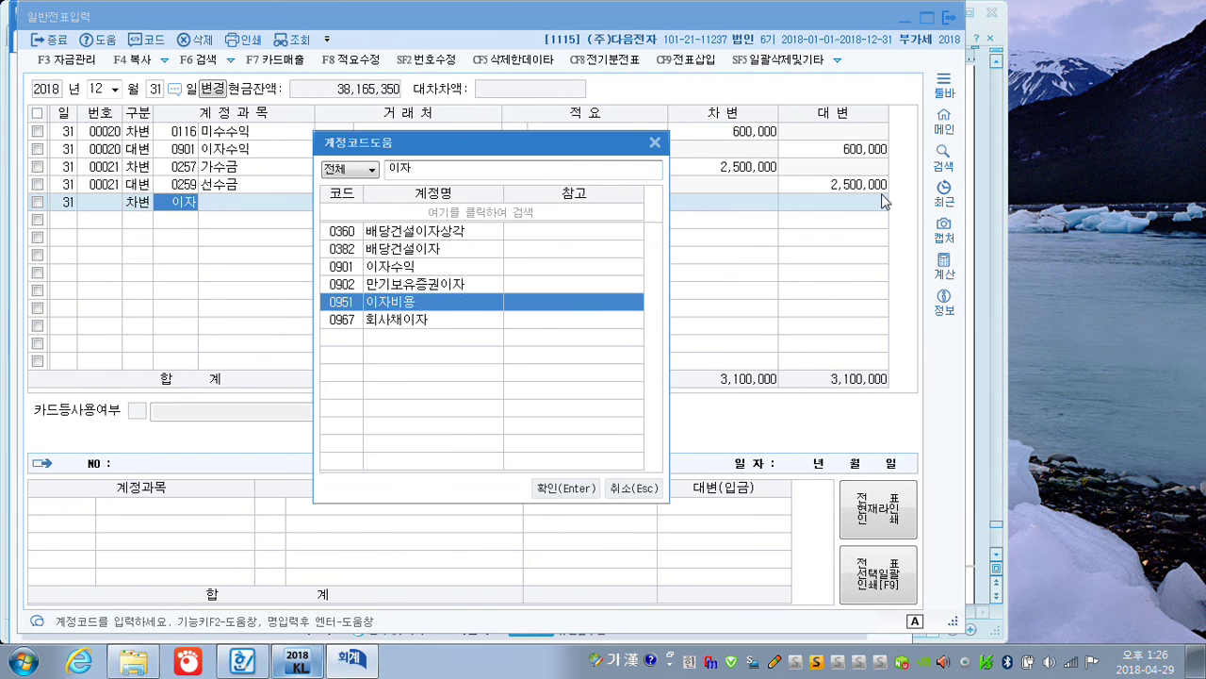
{"action": "key", "text": "Return"}
{"action": "key", "text": "Return"}
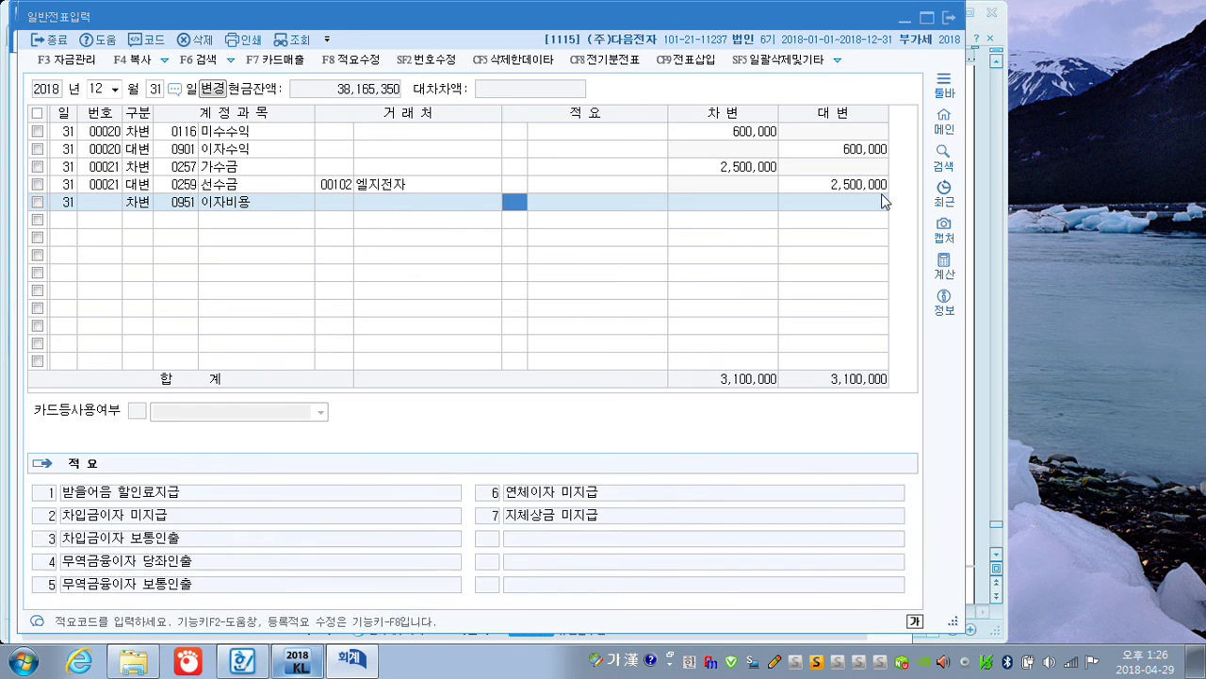
{"action": "key", "text": "Return"}
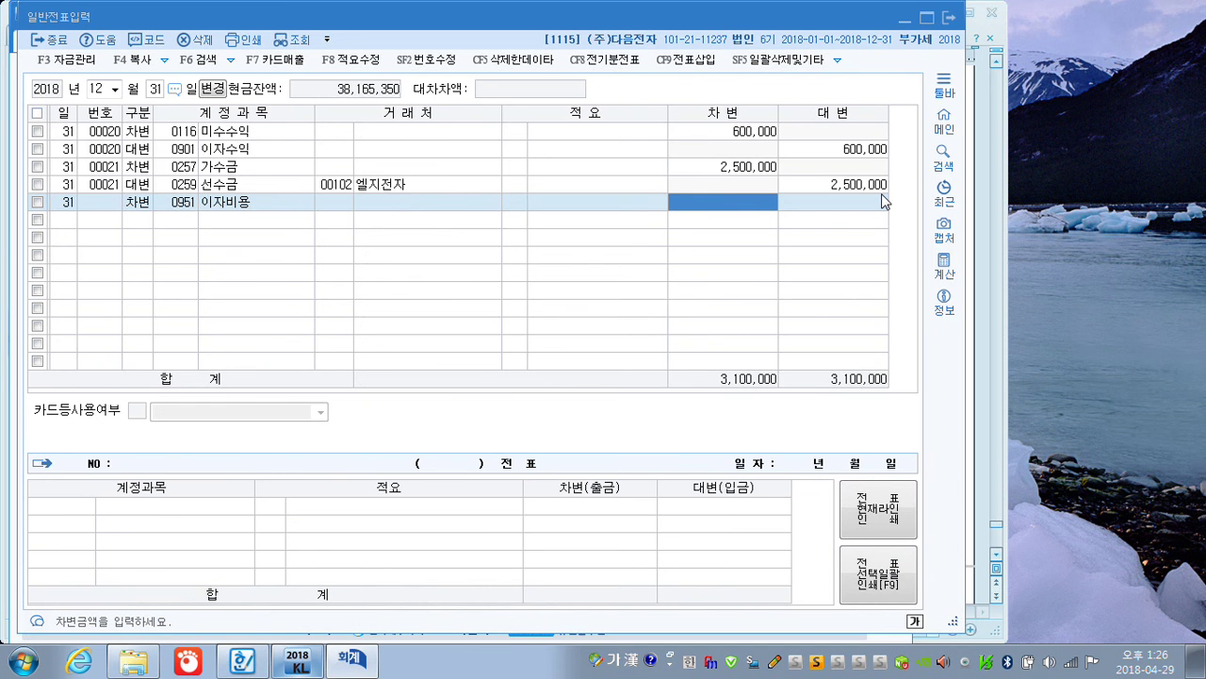
{"action": "type", "text": "2580000"}
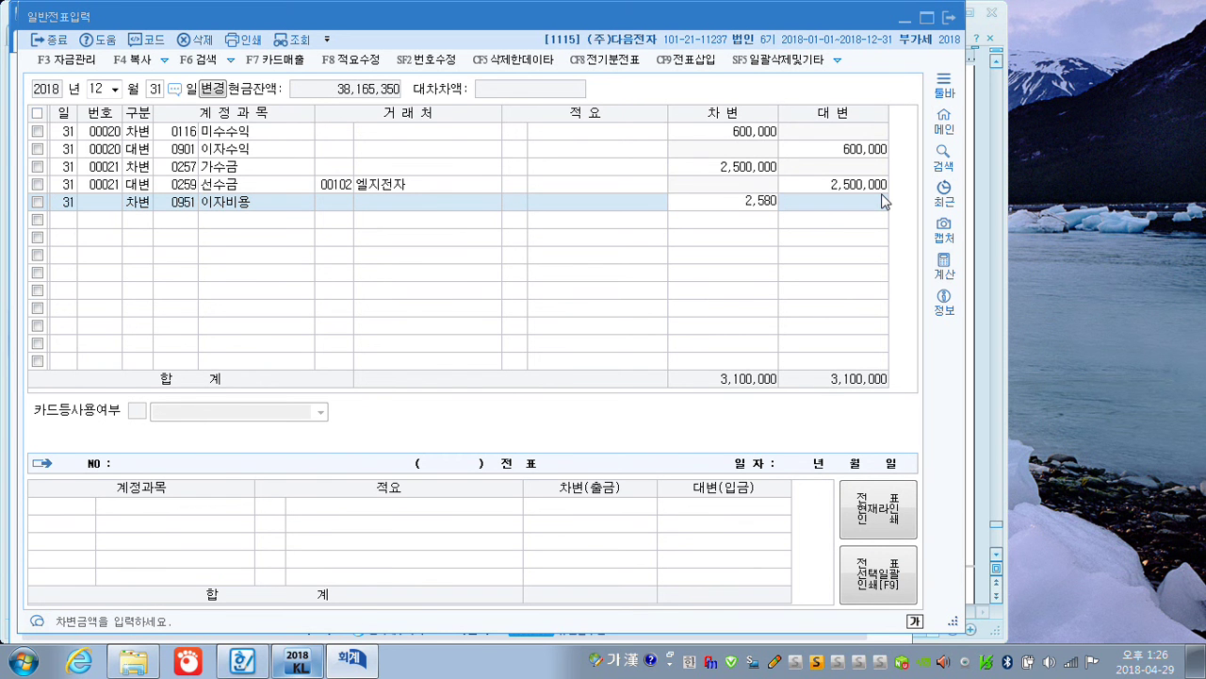
{"action": "key", "text": "Return"}
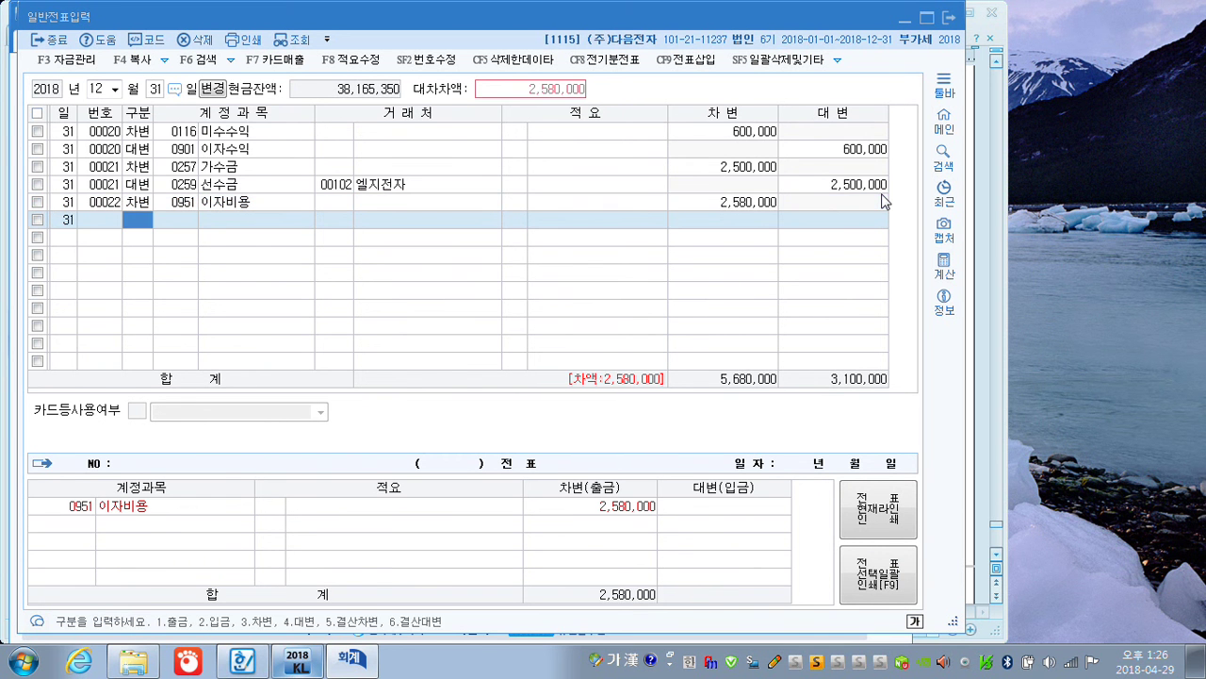
Enter the matching credit (대변) line for 0262 미지급비용 of 2,580,000, without a 거래처 or 적요
{"action": "type", "text": "4"}
{"action": "type", "text": "미지"}
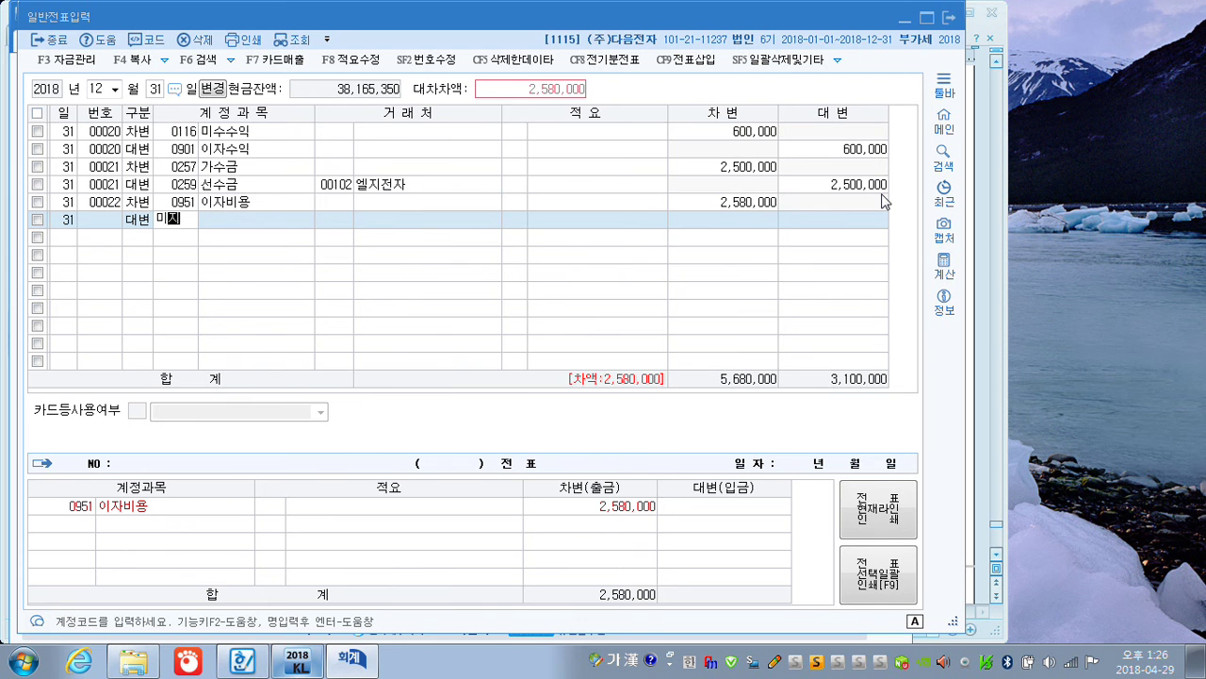
{"action": "key", "text": "Return"}
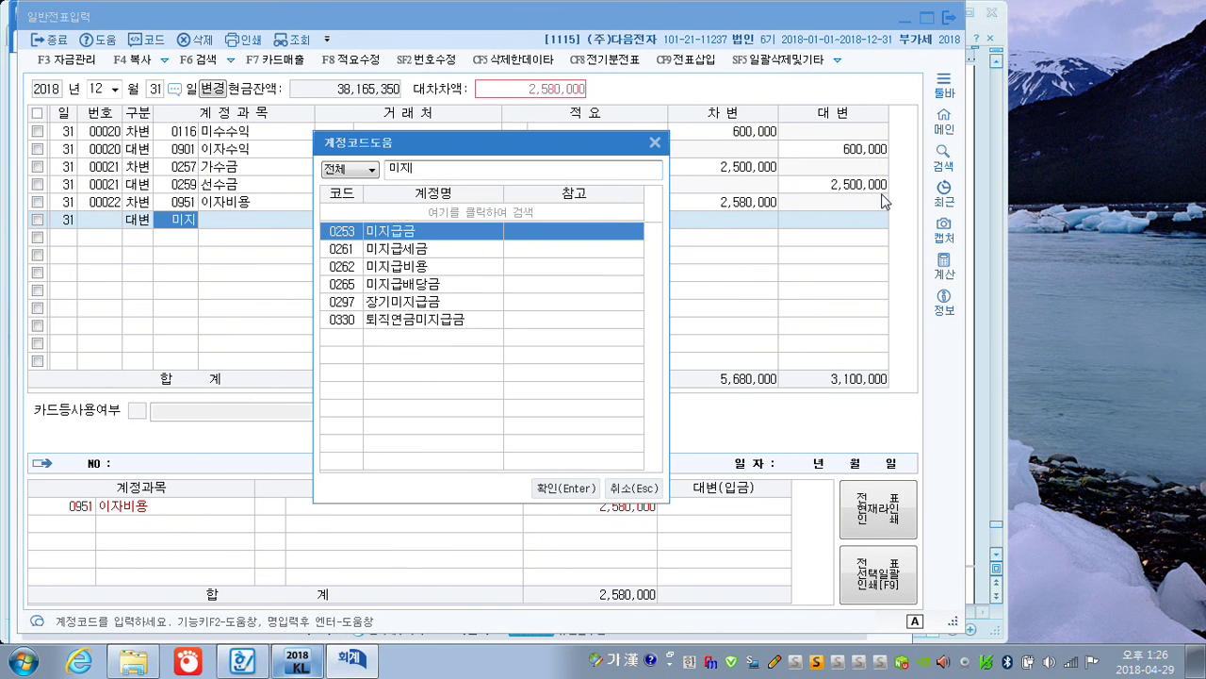
{"action": "key", "text": "Down"}
{"action": "key", "text": "Down"}
{"action": "key", "text": "Return"}
{"action": "key", "text": "Return"}
{"action": "key", "text": "Return"}
{"action": "key", "text": "Return"}
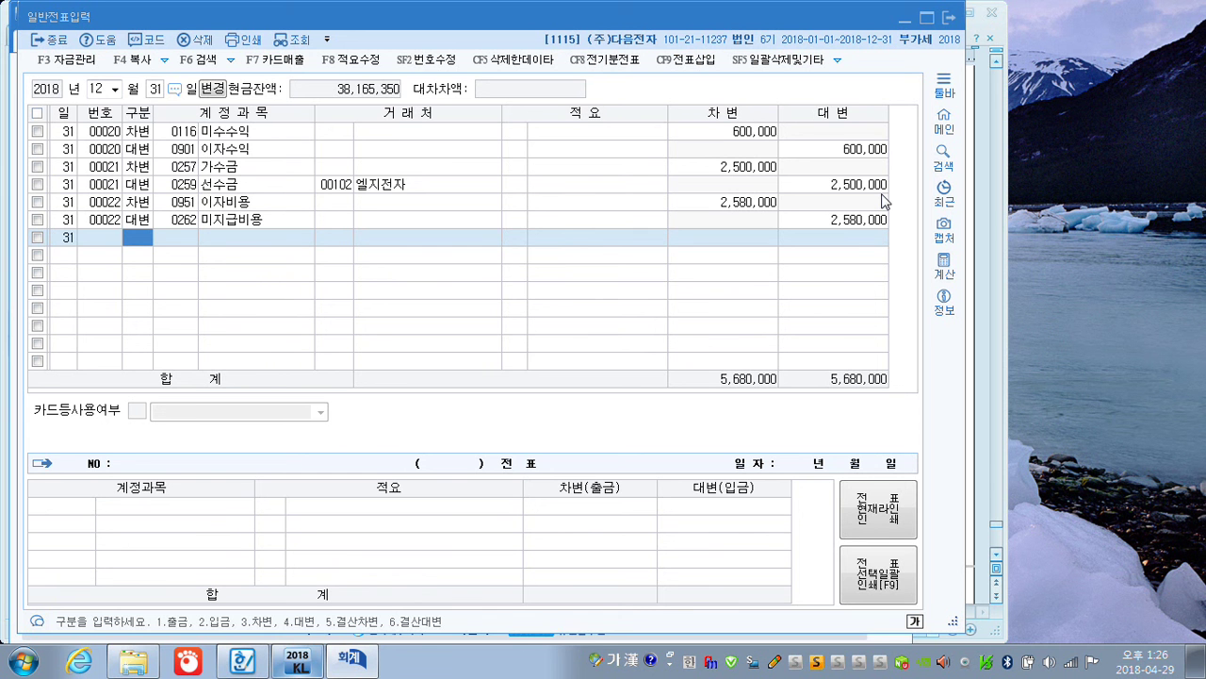
Enter a debit (차변) line for 0133 선급비용 of 250,000 on December 31, without a 거래처 or 적요
{"action": "type", "text": "3"}
{"action": "type", "text": "선"}
{"action": "type", "text": "급"}
{"action": "key", "text": "Return"}
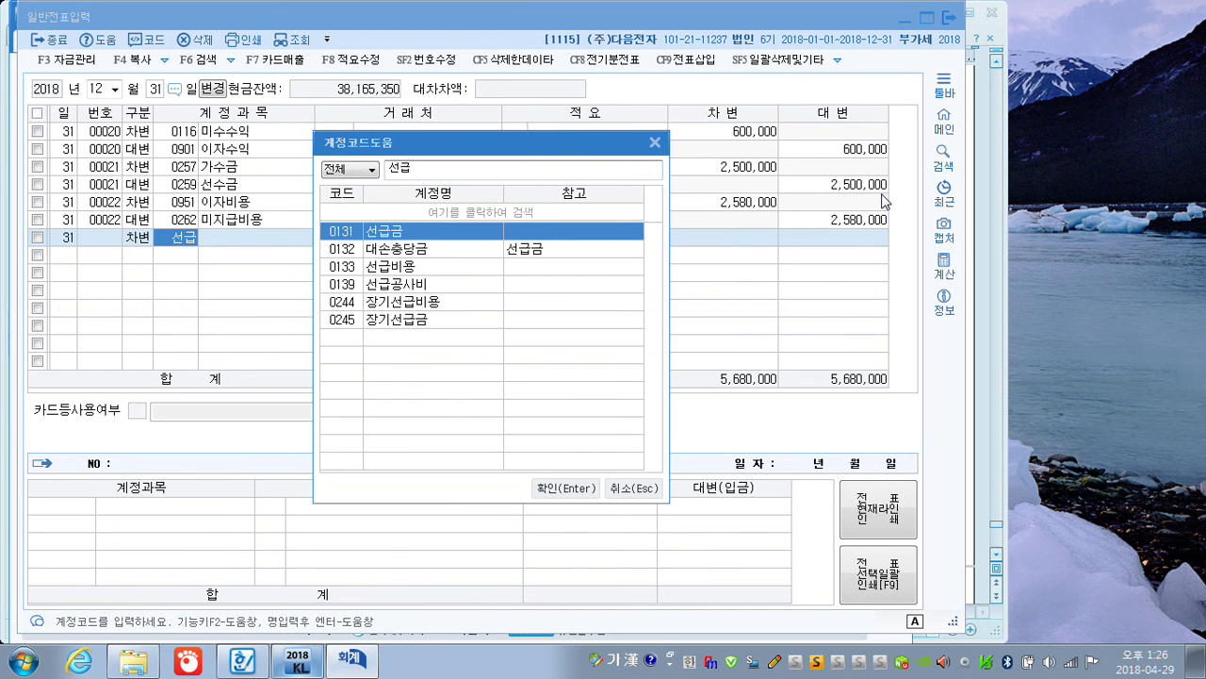
{"action": "key", "text": "Down"}
{"action": "key", "text": "Down"}
{"action": "key", "text": "Return"}
{"action": "key", "text": "Return"}
{"action": "key", "text": "Return"}
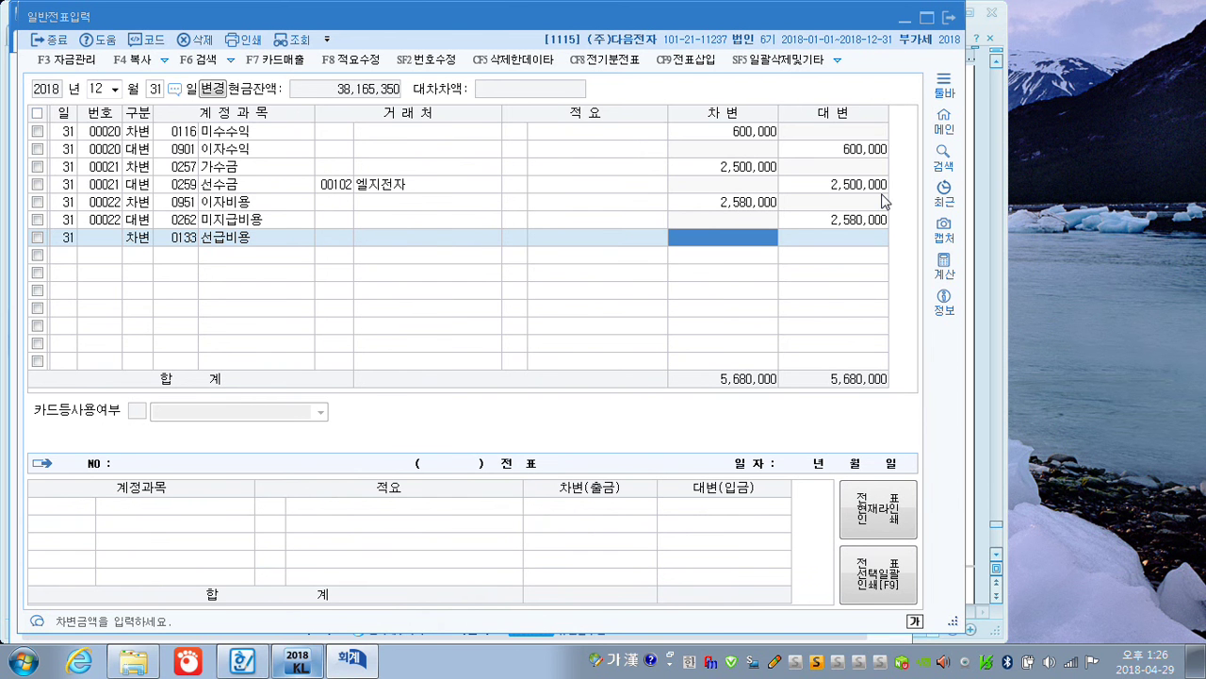
{"action": "type", "text": "250000"}
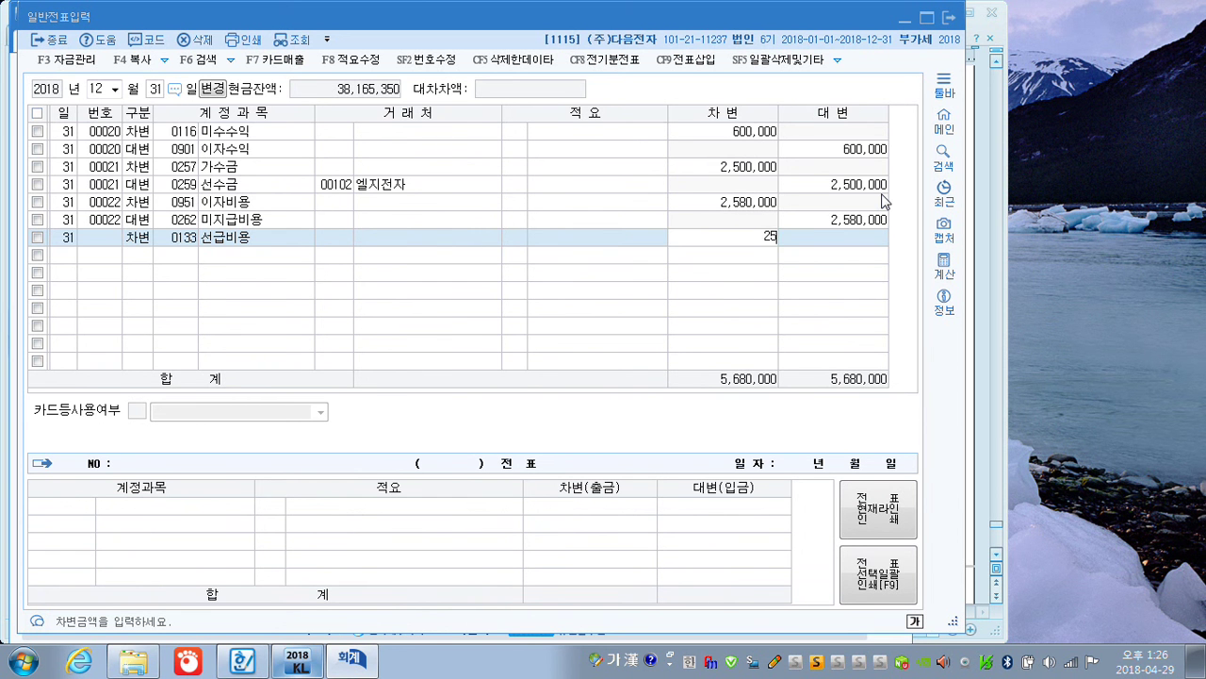
{"action": "key", "text": "Return"}
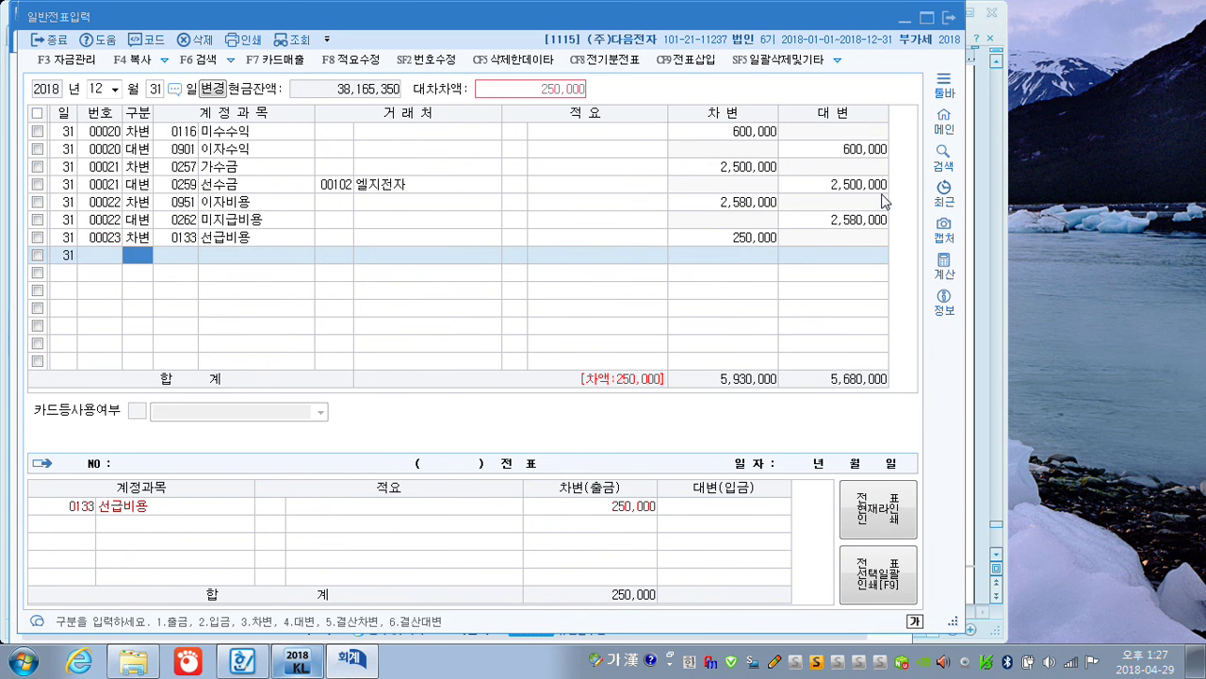
Enter the matching credit (대변) line for 0821 보험료 (판매관리비) of 250,000, without a 거래처 or 적요
{"action": "type", "text": "4"}
{"action": "key", "text": "Return"}
{"action": "type", "text": "보험"}
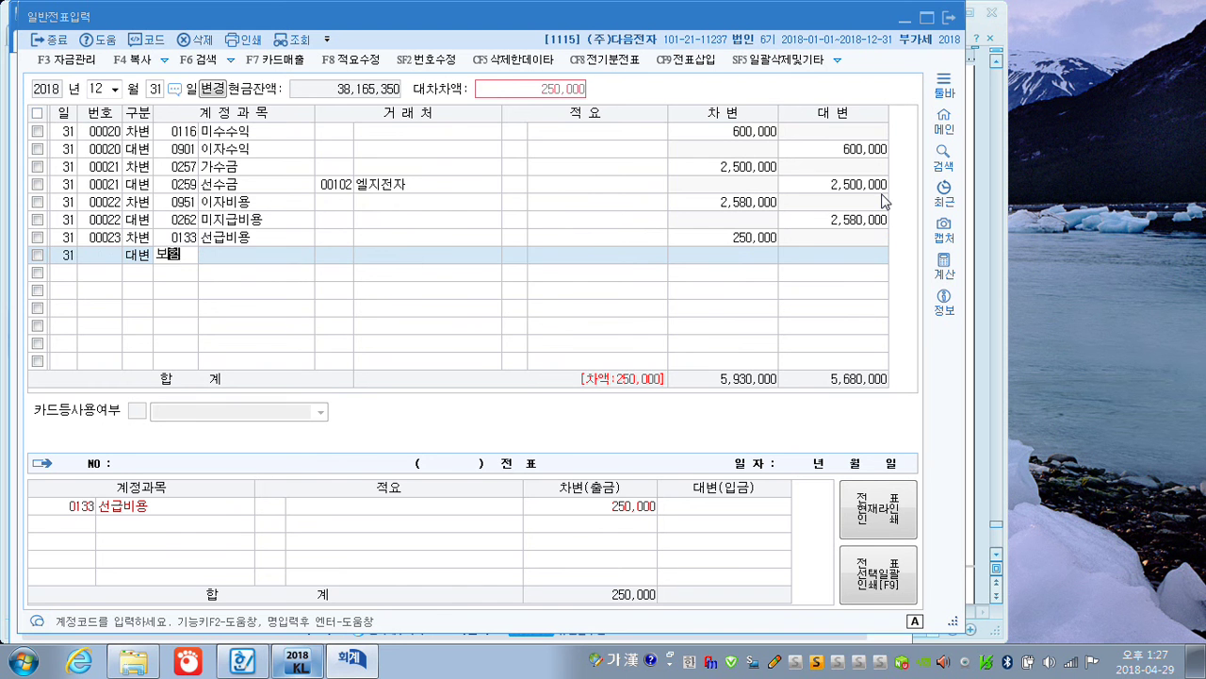
{"action": "key", "text": "Return"}
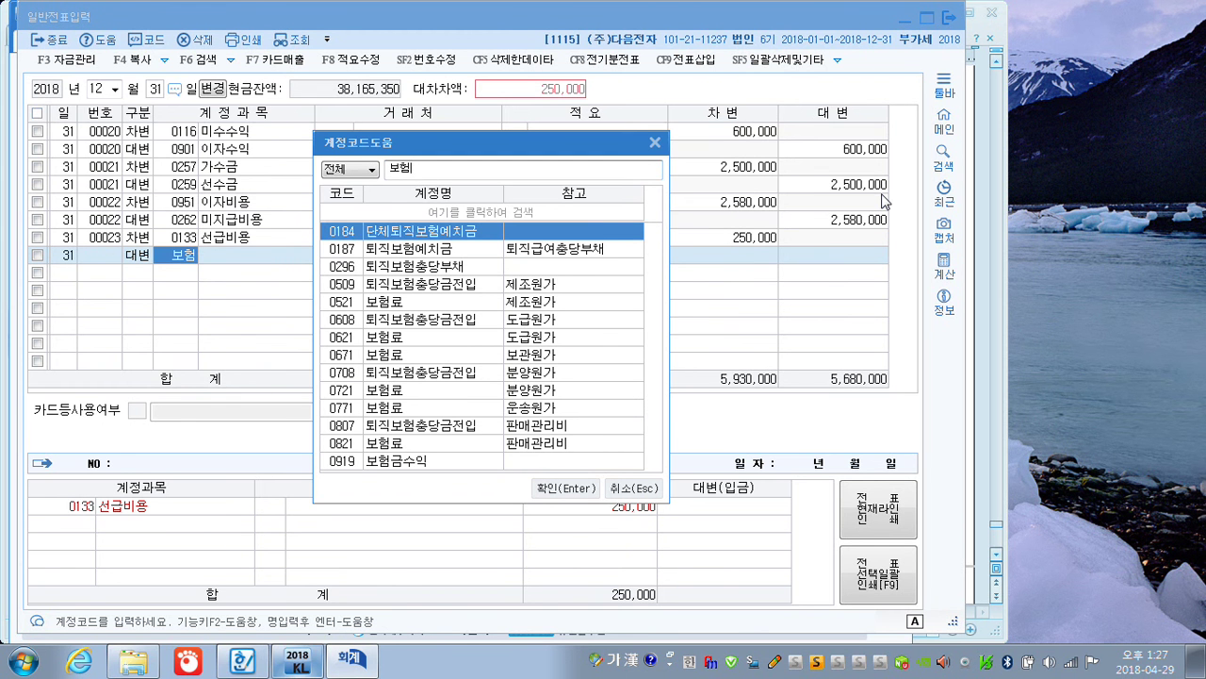
{"action": "key", "text": "Down"}
{"action": "key", "text": "Down"}
{"action": "key", "text": "Down"}
{"action": "key", "text": "Down"}
{"action": "key", "text": "Down"}
{"action": "key", "text": "Down"}
{"action": "key", "text": "Down"}
{"action": "key", "text": "Down"}
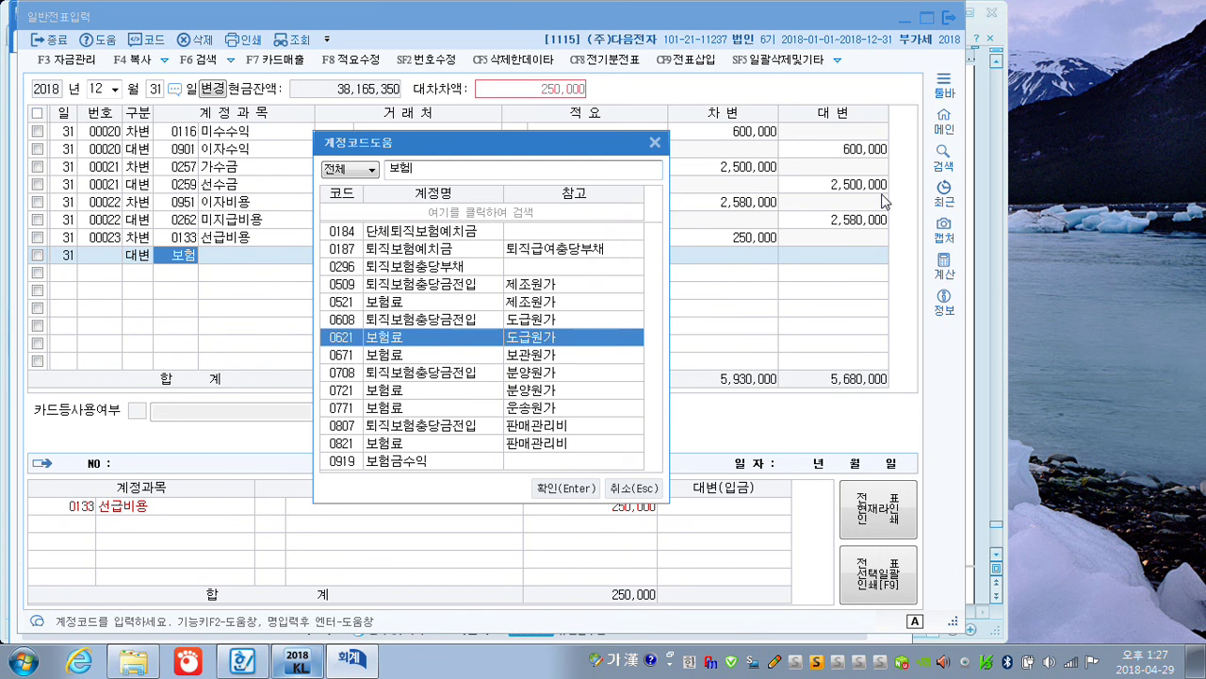
{"action": "key", "text": "Down"}
{"action": "key", "text": "Down"}
{"action": "key", "text": "Down"}
{"action": "key", "text": "Down"}
{"action": "key", "text": "Return"}
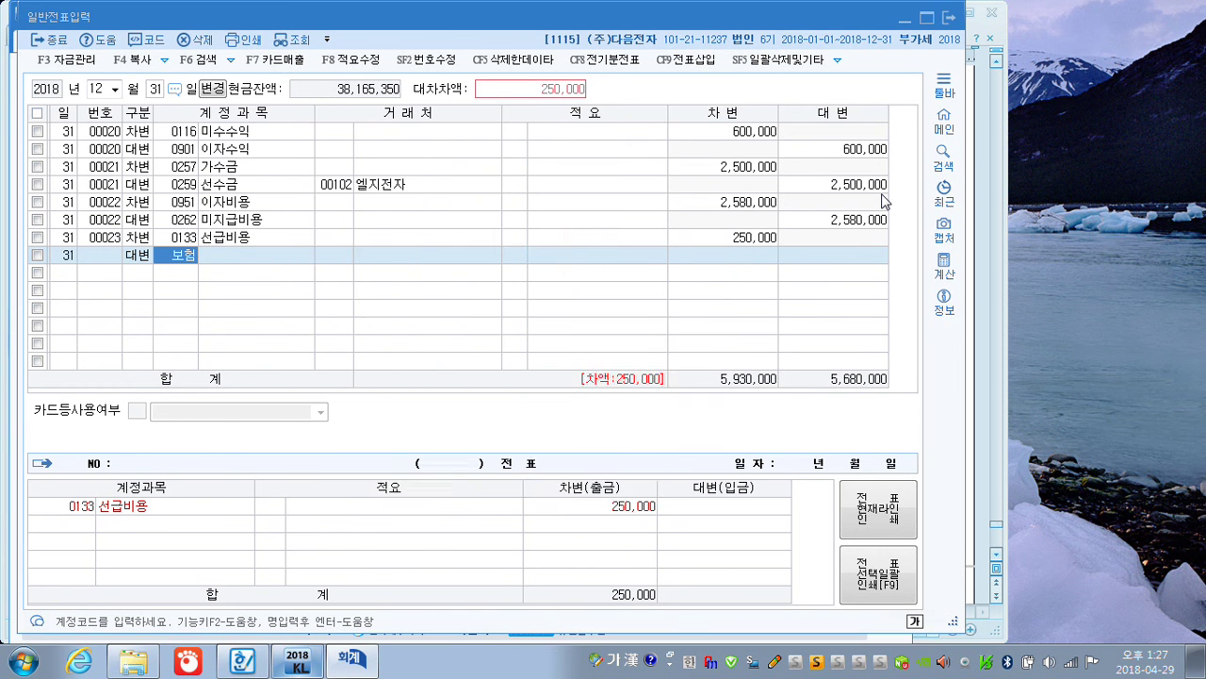
{"action": "key", "text": "Return"}
{"action": "key", "text": "Return"}
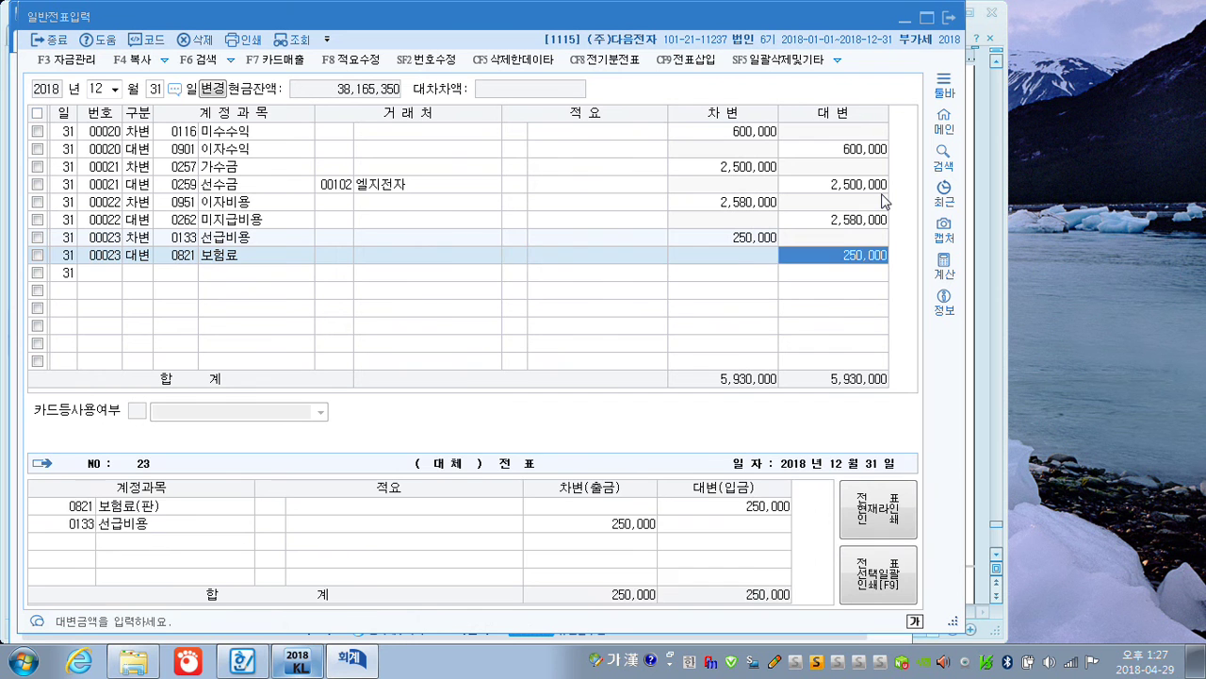
{"action": "key", "text": "Return"}
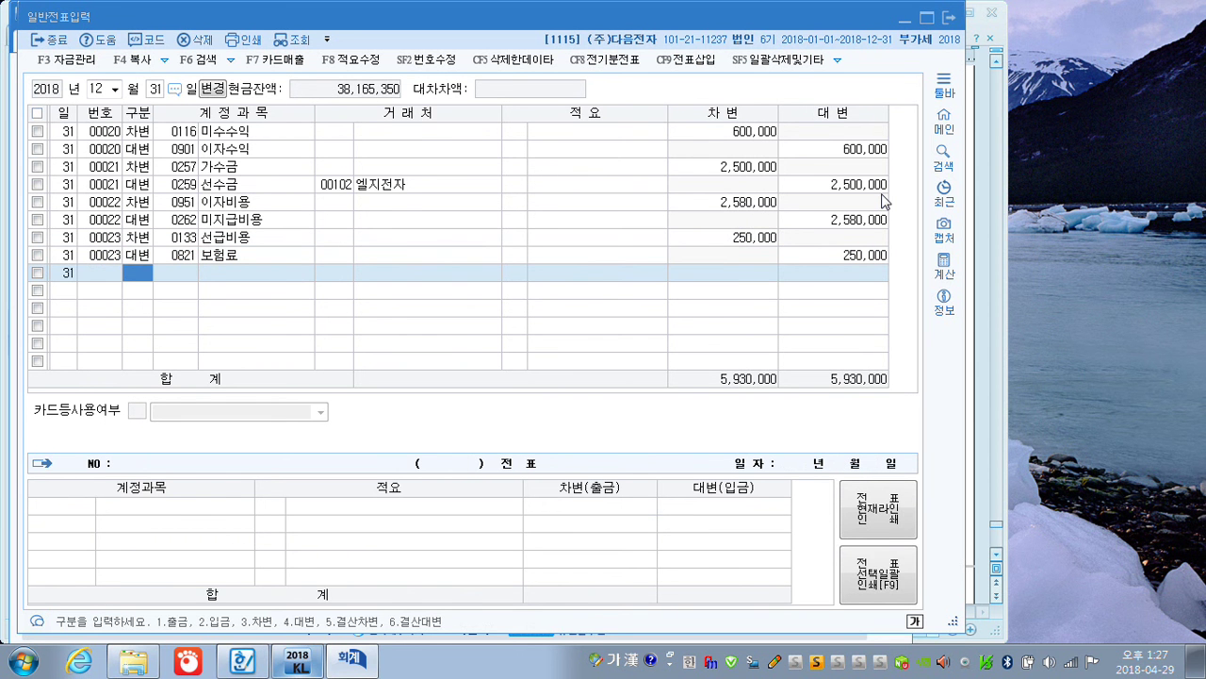
Enter a debit (차변) line for 0122 소모품 of 70,000 on December 31, without a 거래처 or 적요
{"action": "type", "text": "3"}
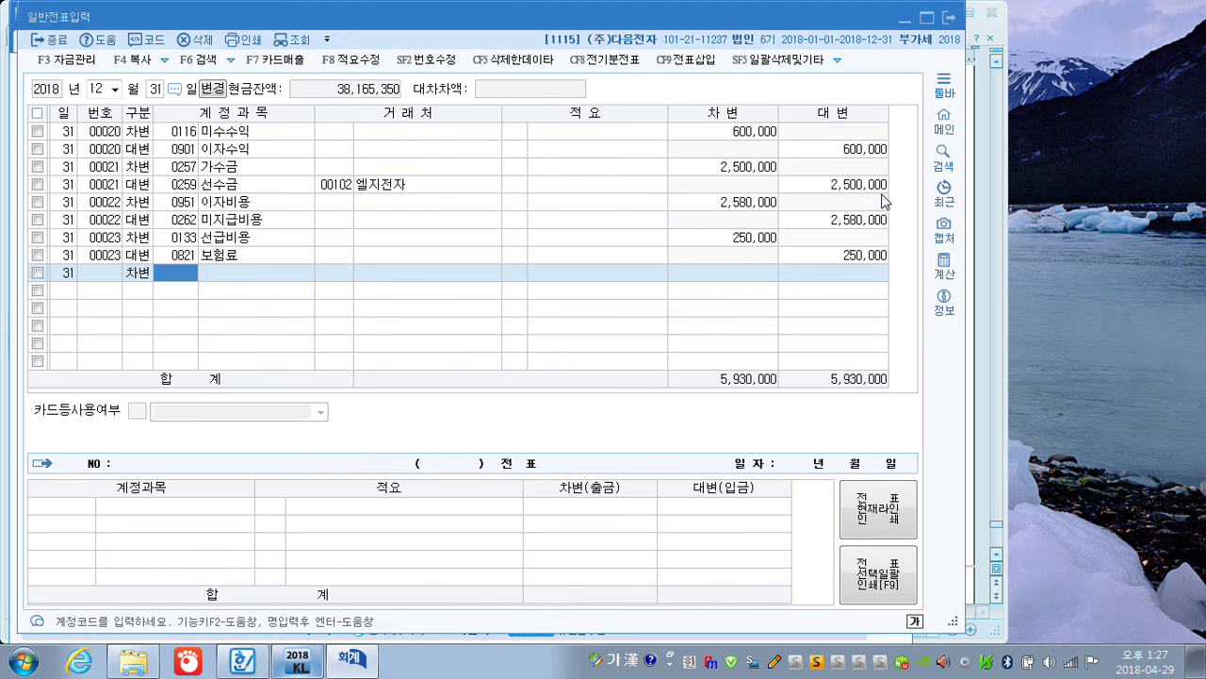
{"action": "type", "text": "ㅅㅗㅁㅗ"}
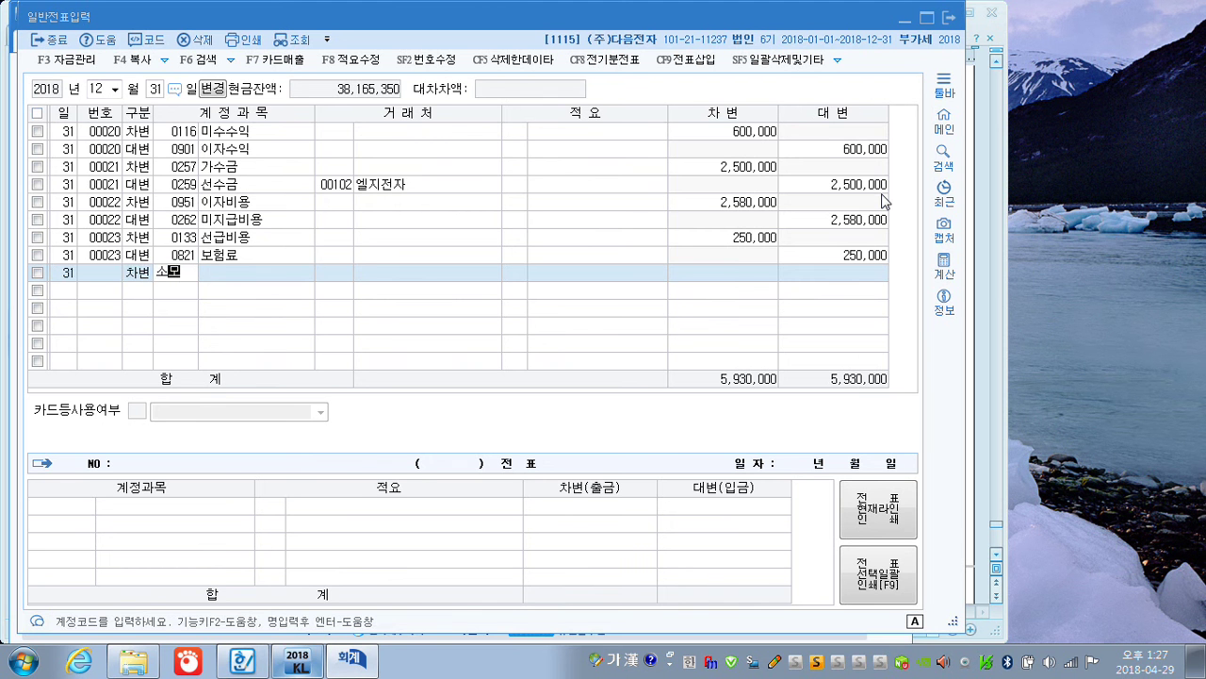
{"action": "key", "text": "Return"}
{"action": "key", "text": "Return"}
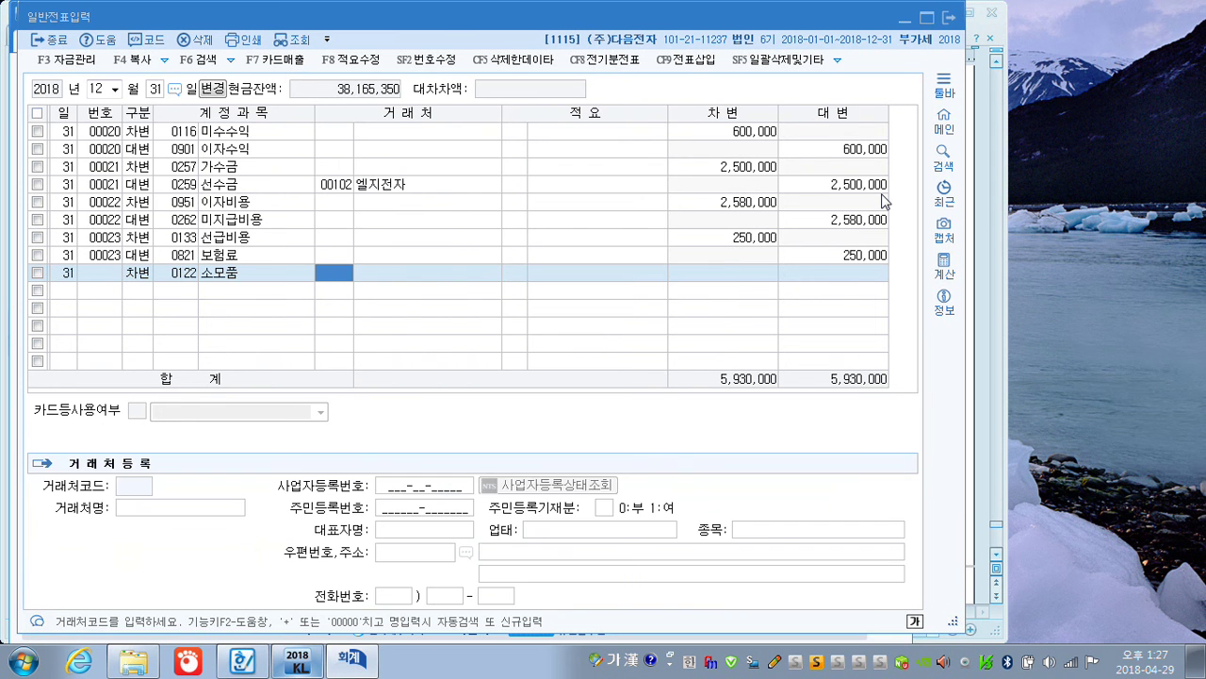
{"action": "key", "text": "Return"}
{"action": "key", "text": "Return"}
{"action": "type", "text": "70,000"}
{"action": "key", "text": "Return"}
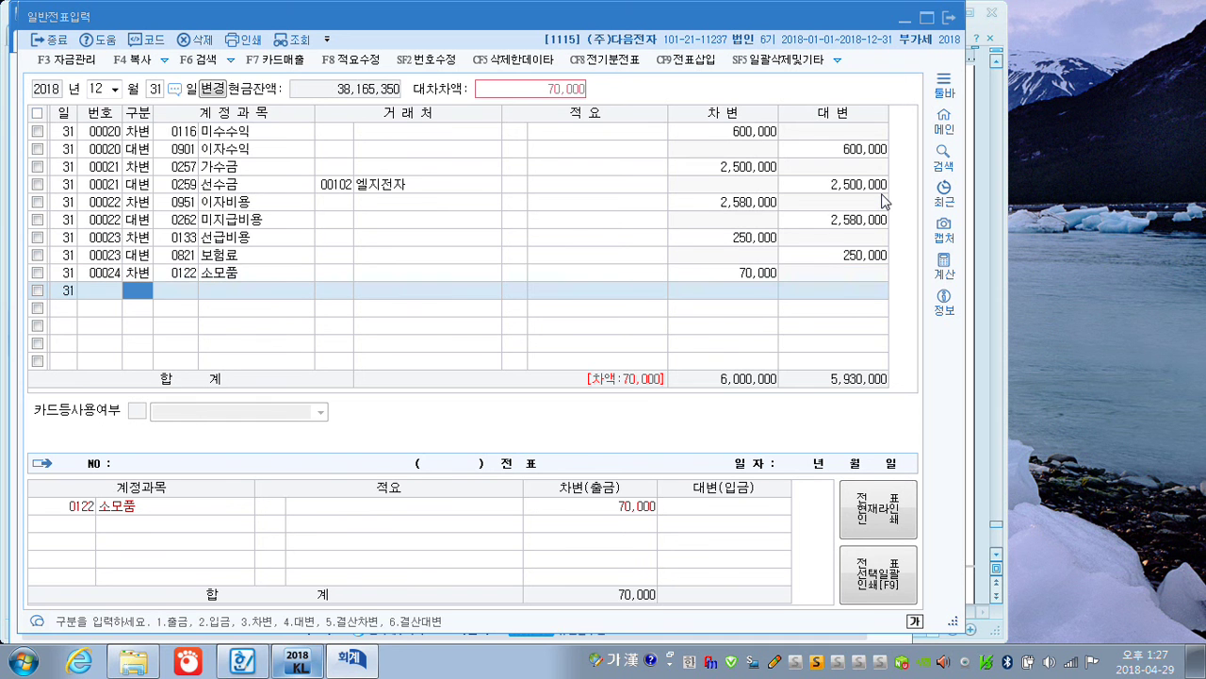
Enter the matching credit (대변) line for 0830 소모품비 (판매관리비) of 70,000, without a 거래처 or 적요
{"action": "type", "text": "4소모"}
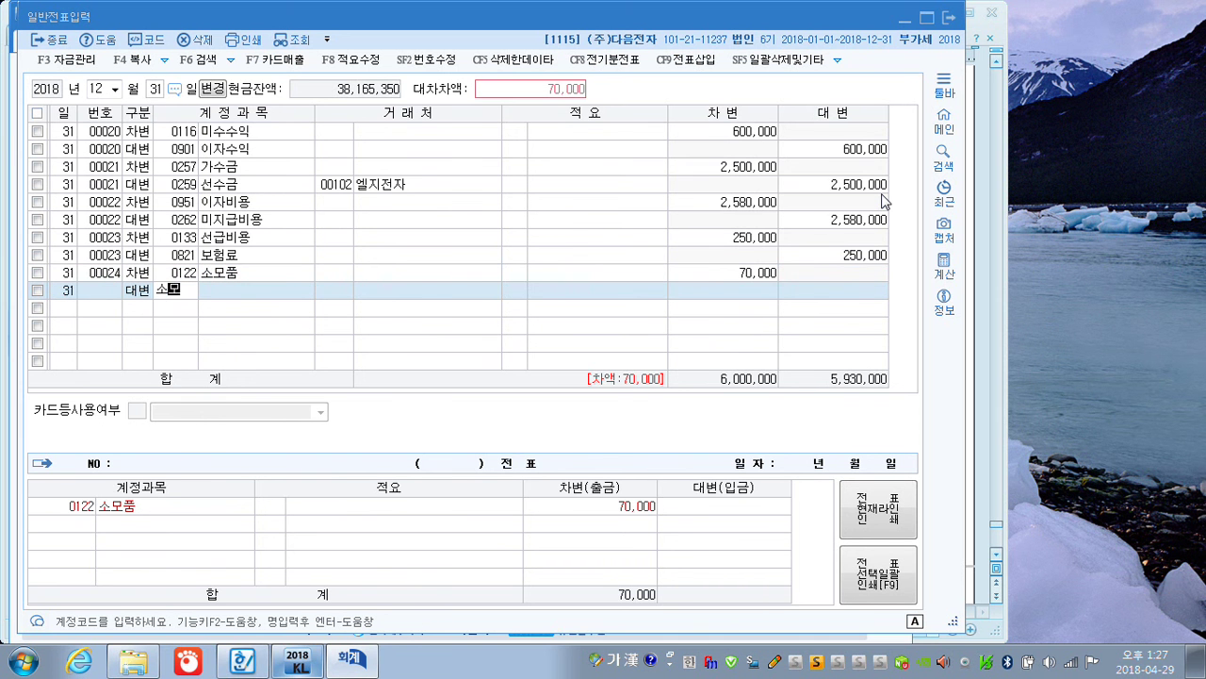
{"action": "key", "text": "Return"}
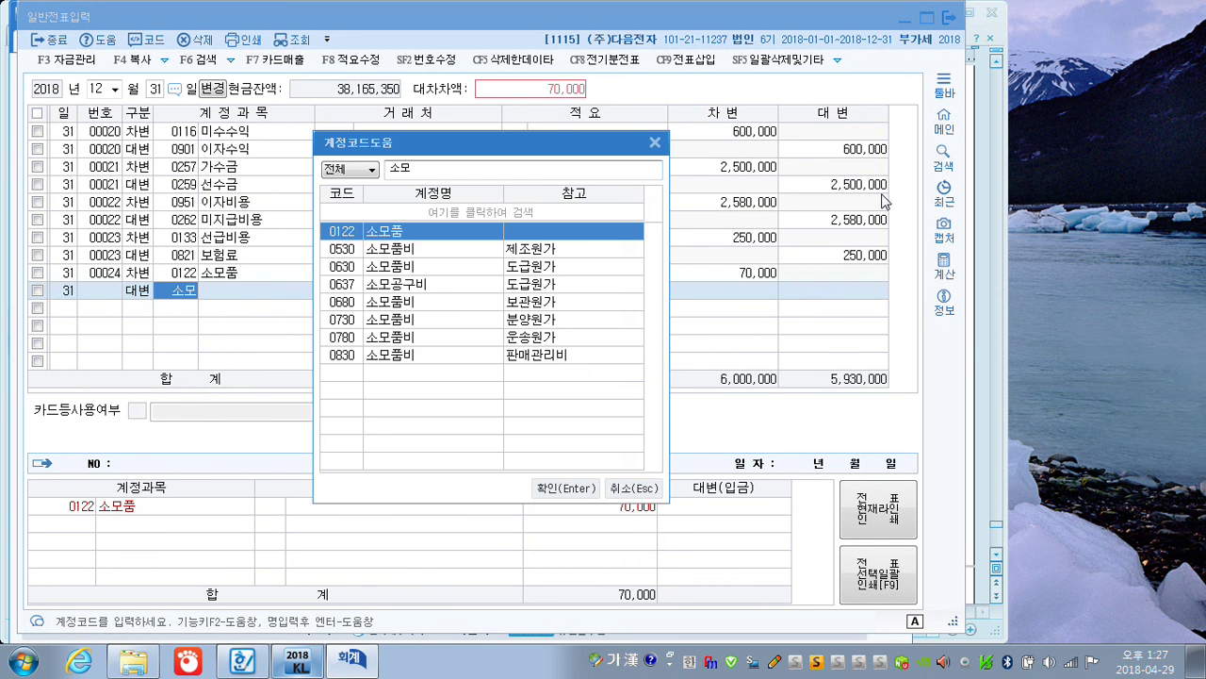
{"action": "key", "text": "Down"}
{"action": "key", "text": "Down"}
{"action": "key", "text": "Down"}
{"action": "key", "text": "Down"}
{"action": "key", "text": "Down"}
{"action": "key", "text": "Down"}
{"action": "key", "text": "Down"}
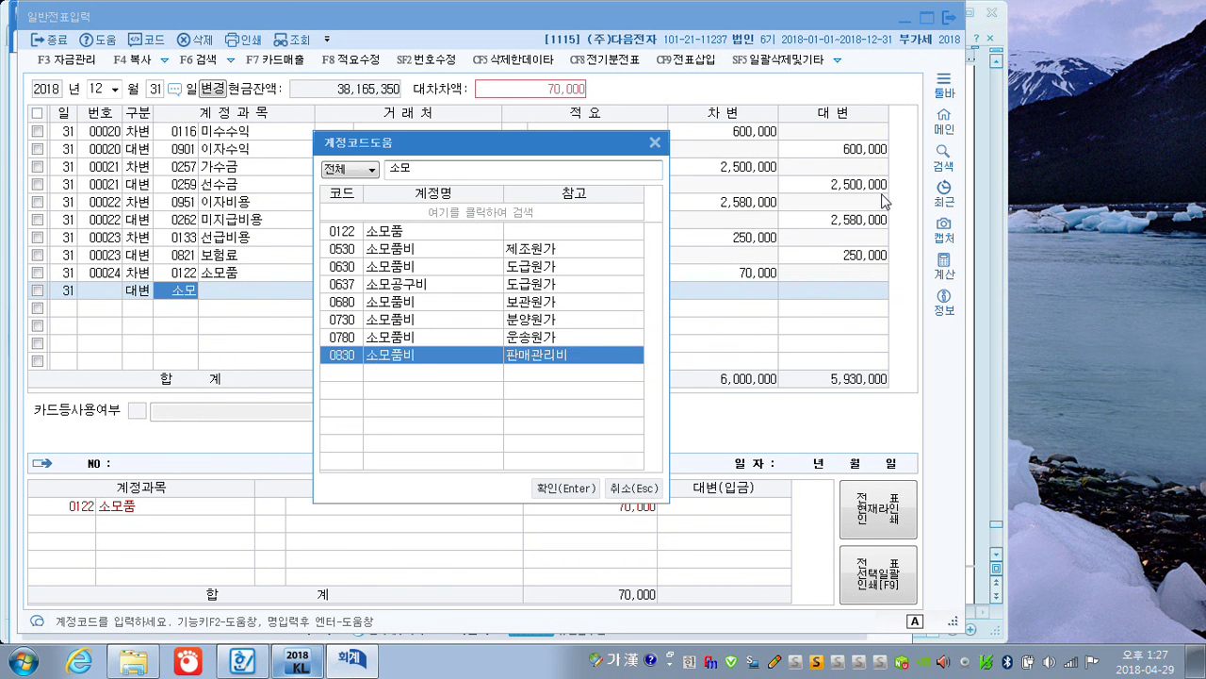
{"action": "key", "text": "Return"}
{"action": "key", "text": "Return"}
{"action": "key", "text": "Return"}
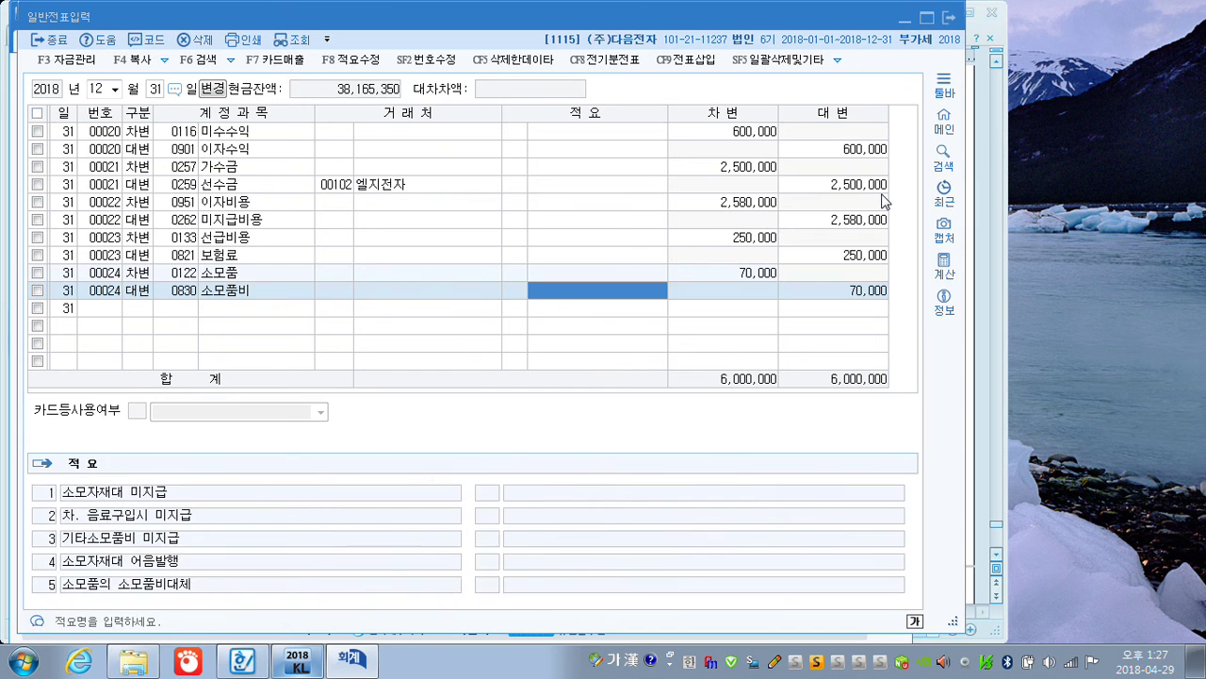
{"action": "key", "text": "Return"}
{"action": "key", "text": "Return"}
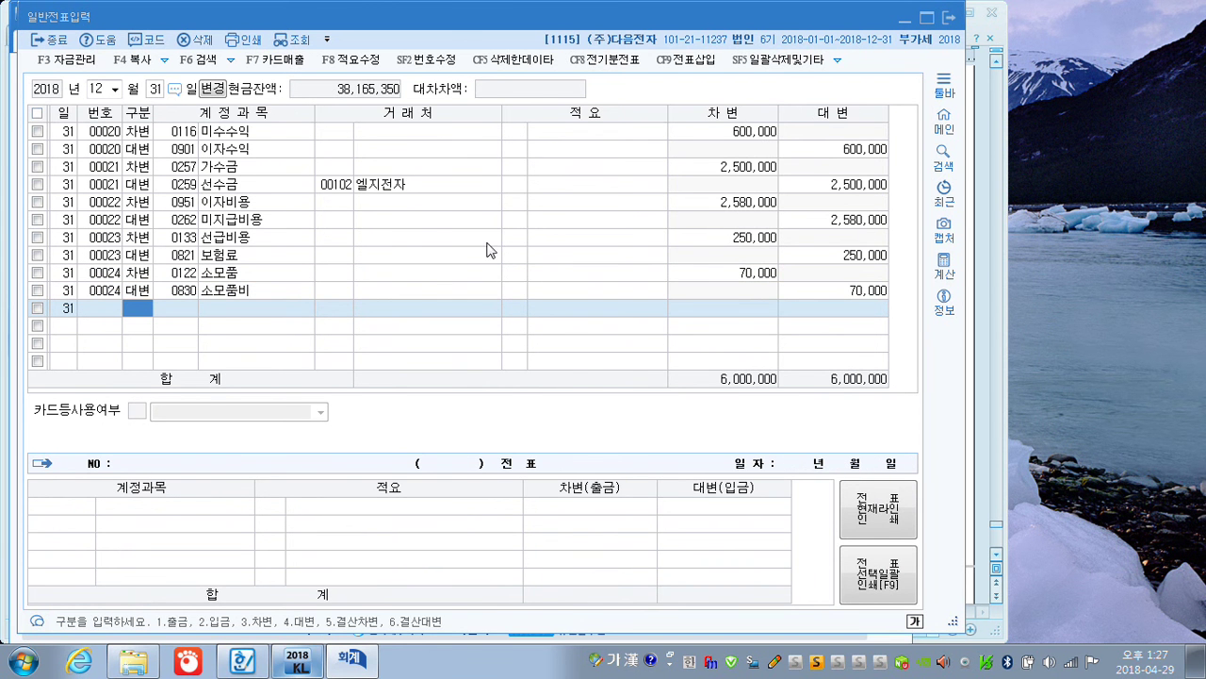
Close 일반전표입력 and open 결산자료입력 for the period January to December 2018
{"action": "left_click", "coordinate": [950, 19]}
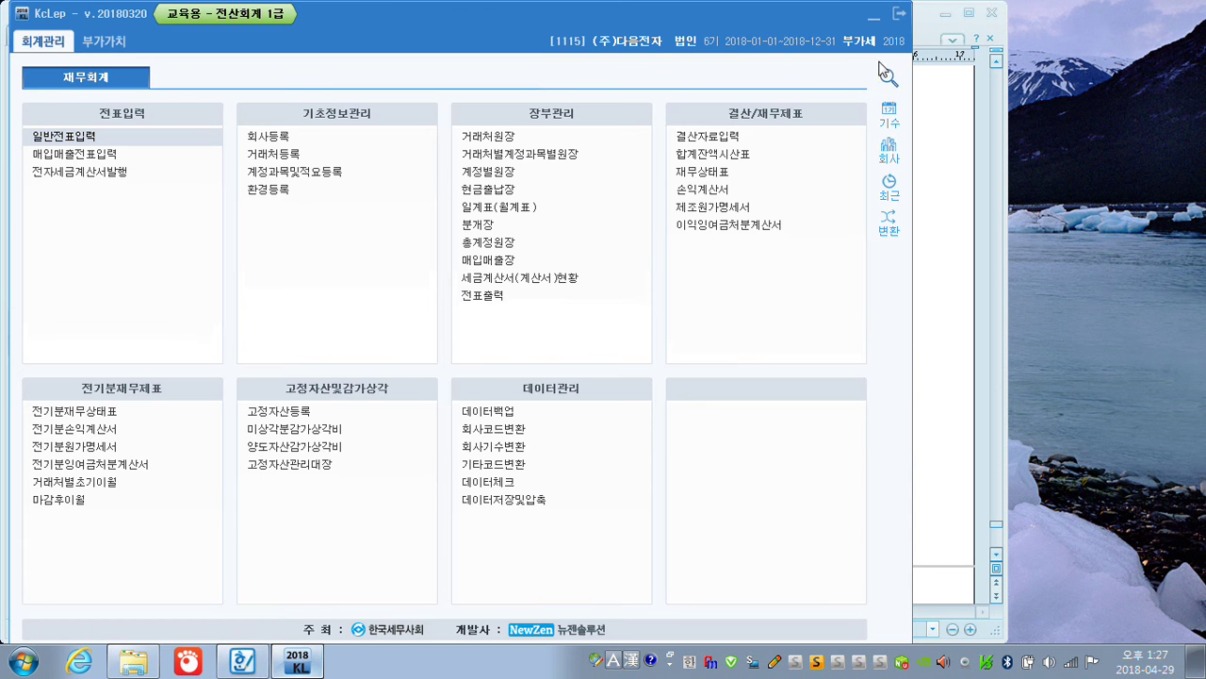
{"action": "left_click", "coordinate": [724, 139]}
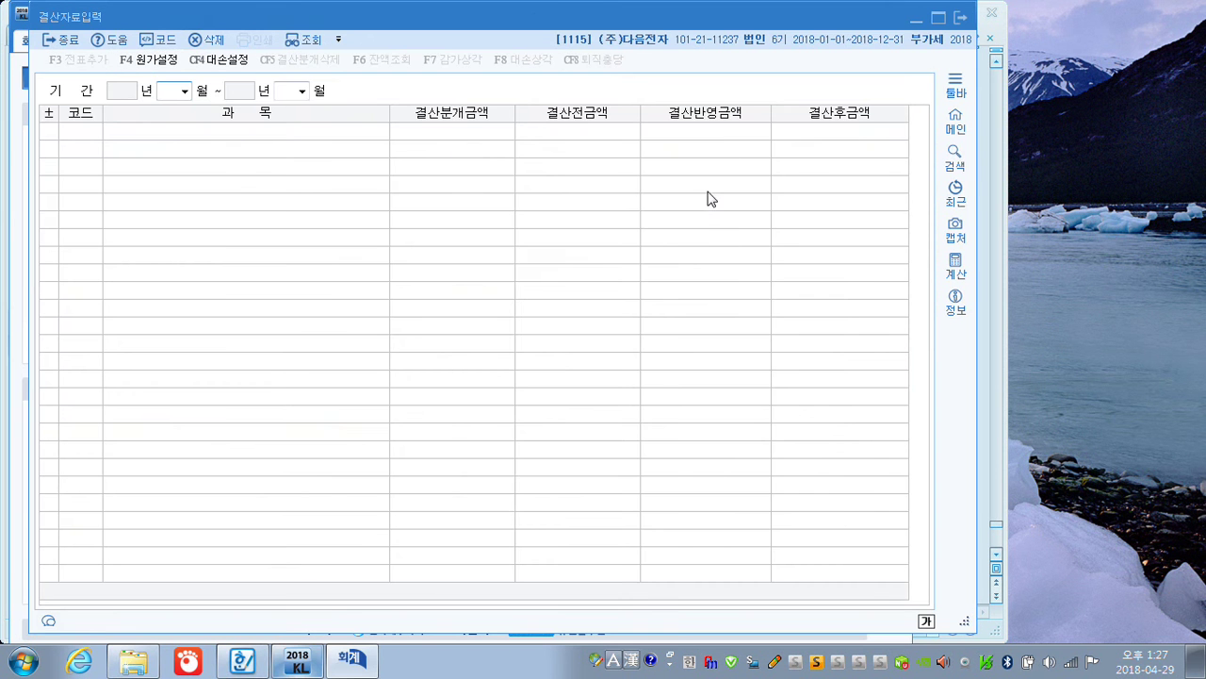
{"action": "type", "text": "011"}
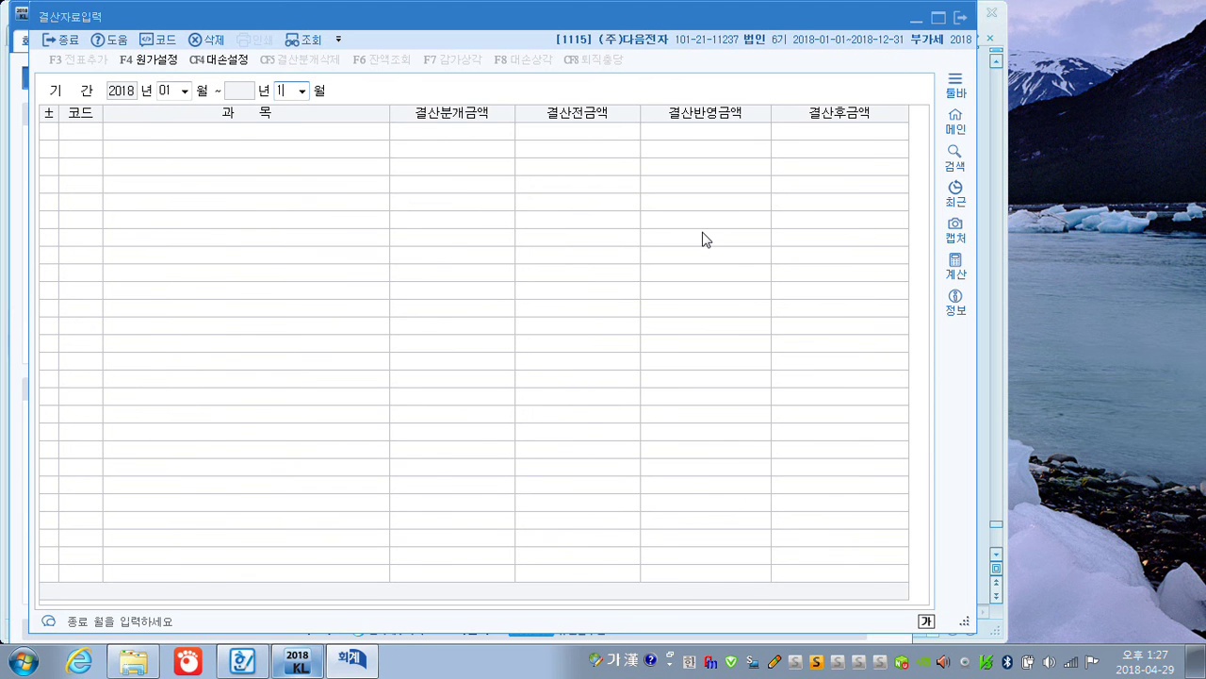
{"action": "type", "text": "2"}
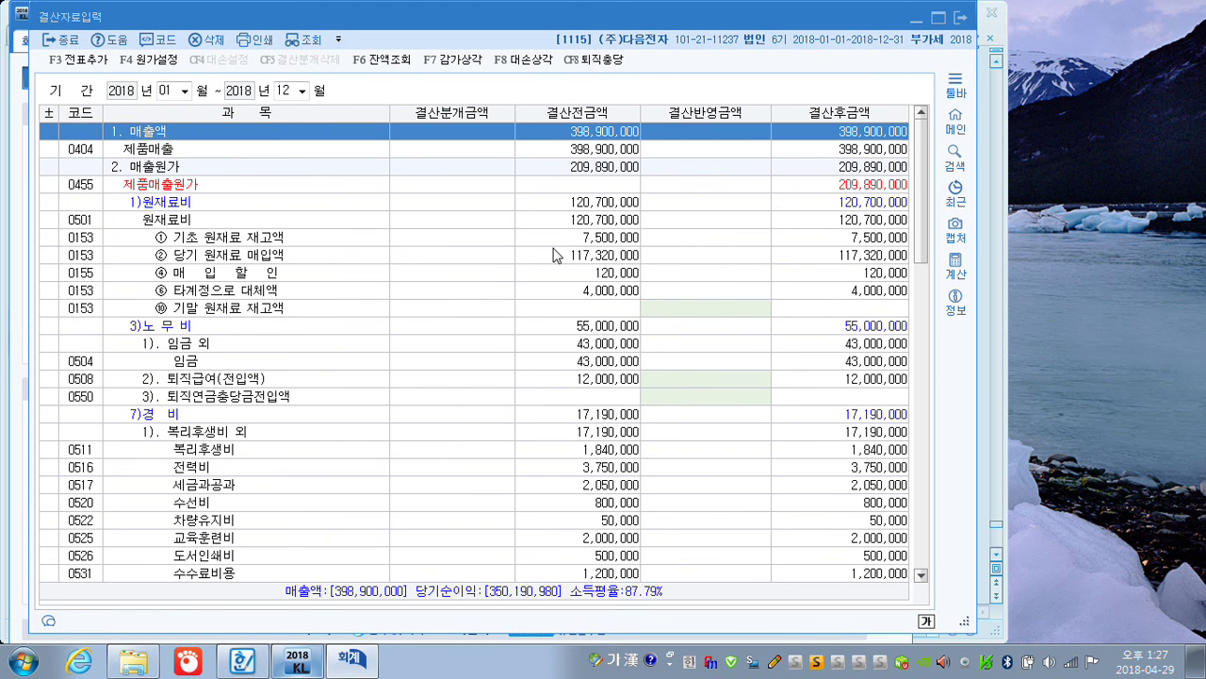
Enter 8,000,000 as the 결산반영금액 of 기말 원재료 재고액 (0153)
{"action": "left_click", "coordinate": [667, 316]}
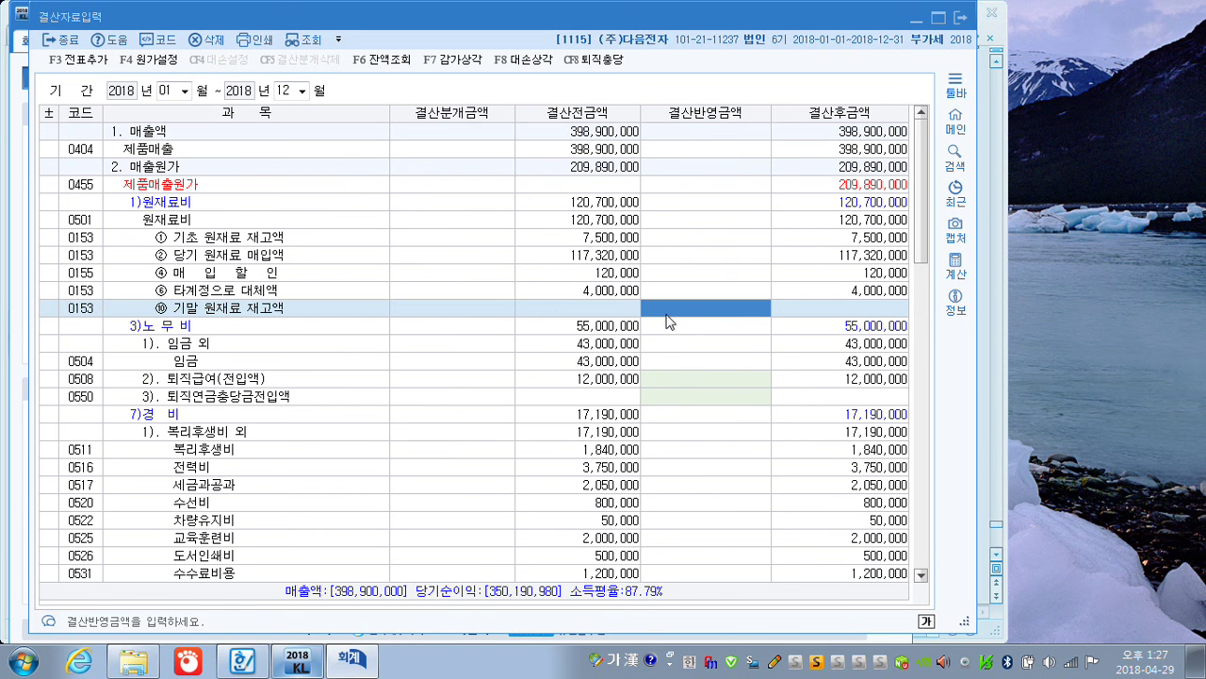
{"action": "type", "text": "8000000"}
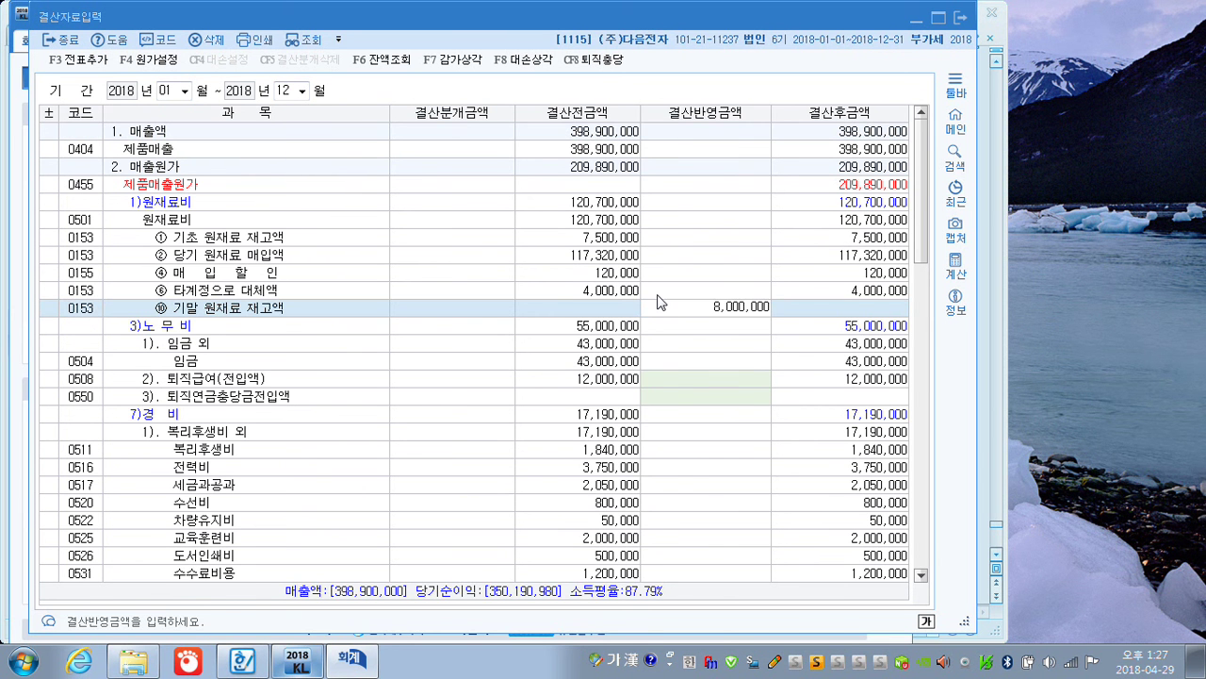
{"action": "key", "text": "Return"}
Enter the 결산반영금액 of 3,540,000 for 기말 재공품 재고액 (0169) and 5,700,000 for 기말 제품 재고액 (0150)
{"action": "scroll", "coordinate": [665, 311], "scroll_direction": "down", "scroll_amount": 6}
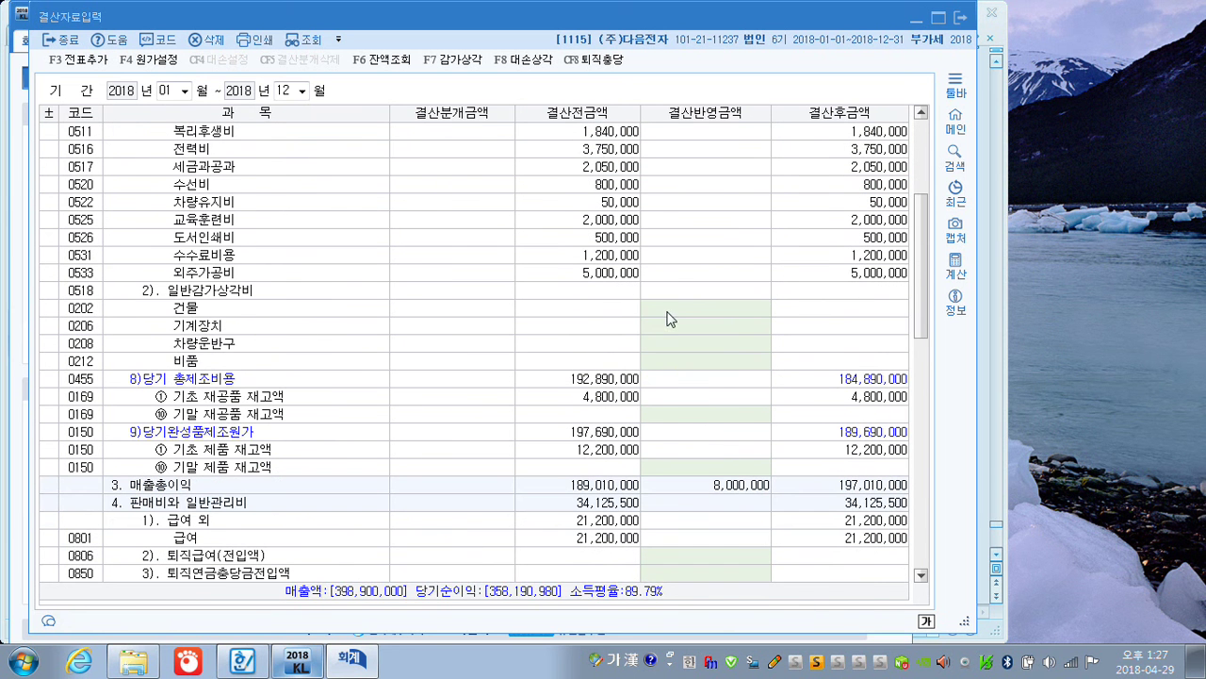
{"action": "left_click", "coordinate": [699, 420]}
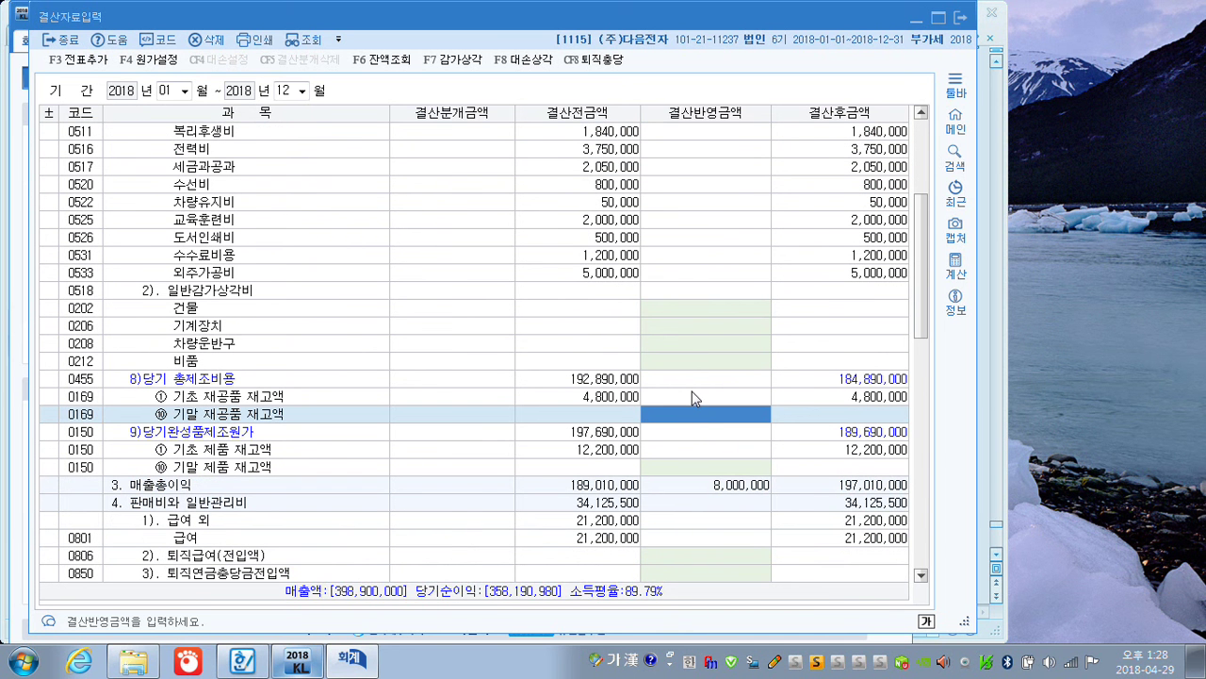
{"action": "type", "text": "3540000"}
{"action": "key", "text": "Return"}
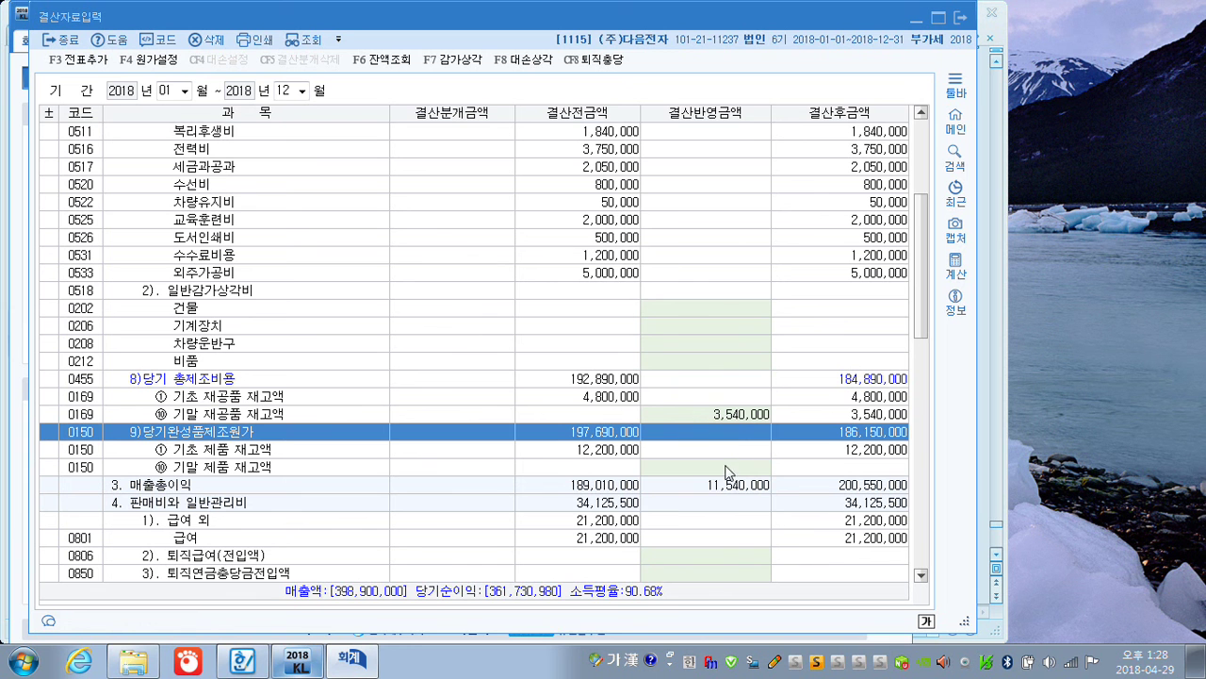
{"action": "left_click", "coordinate": [717, 466]}
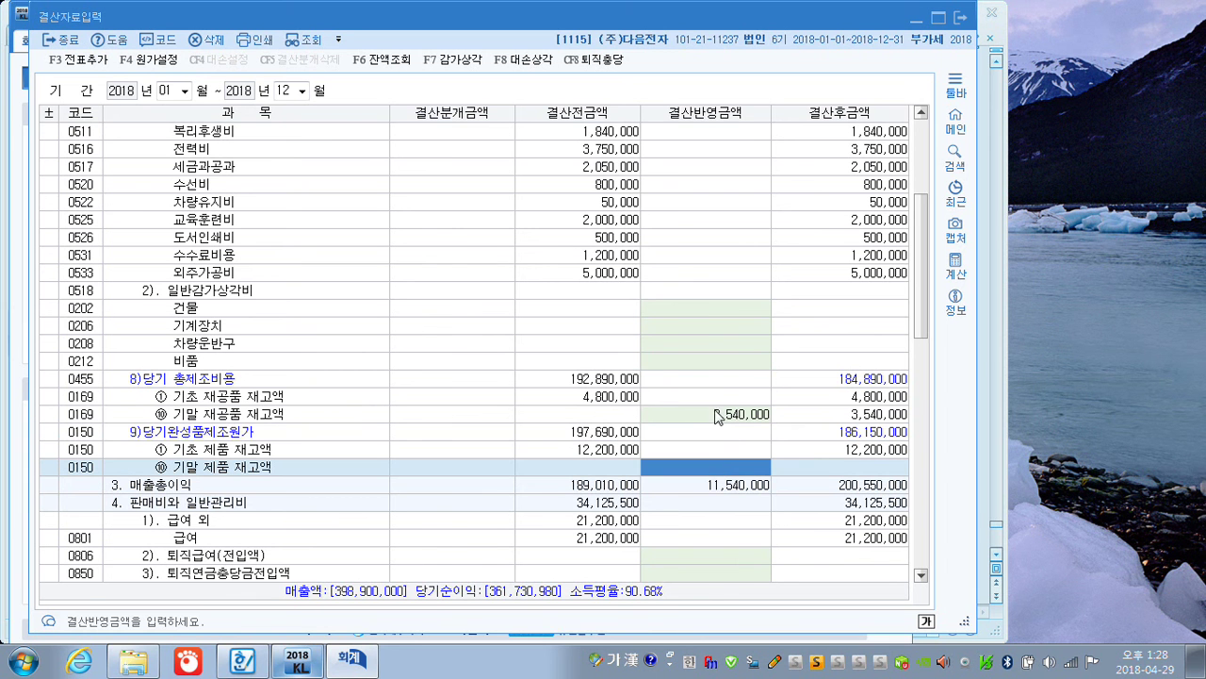
{"action": "type", "text": "5,700,000"}
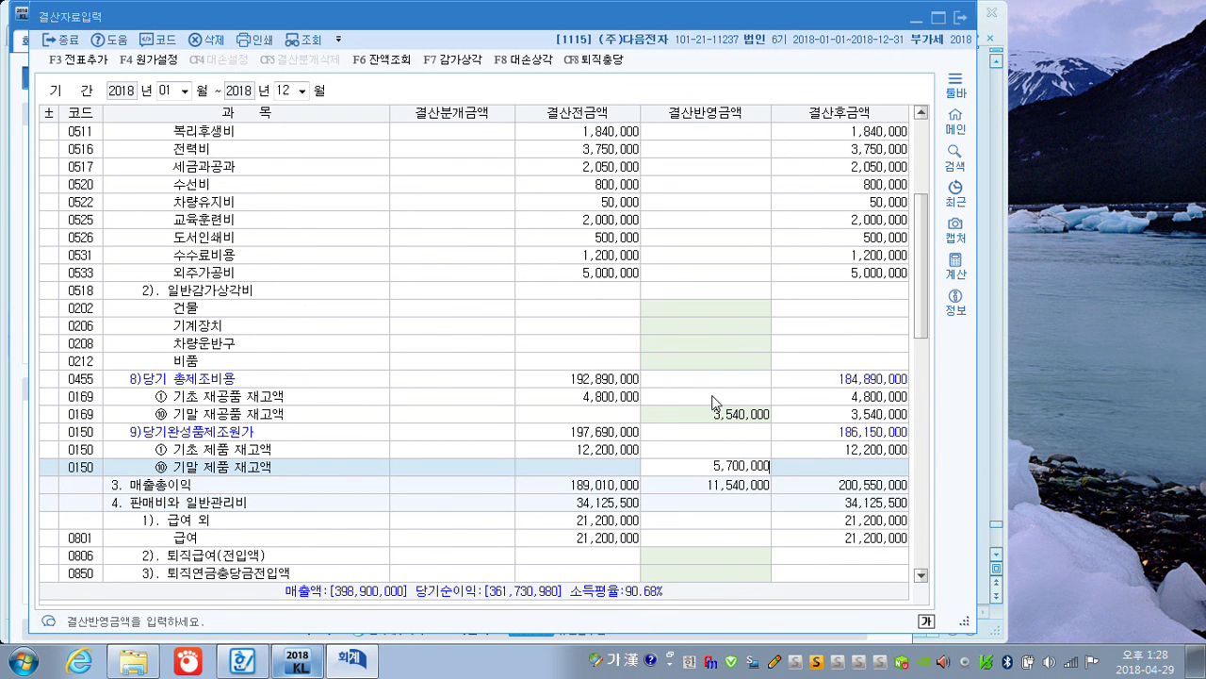
{"action": "key", "text": "Return"}
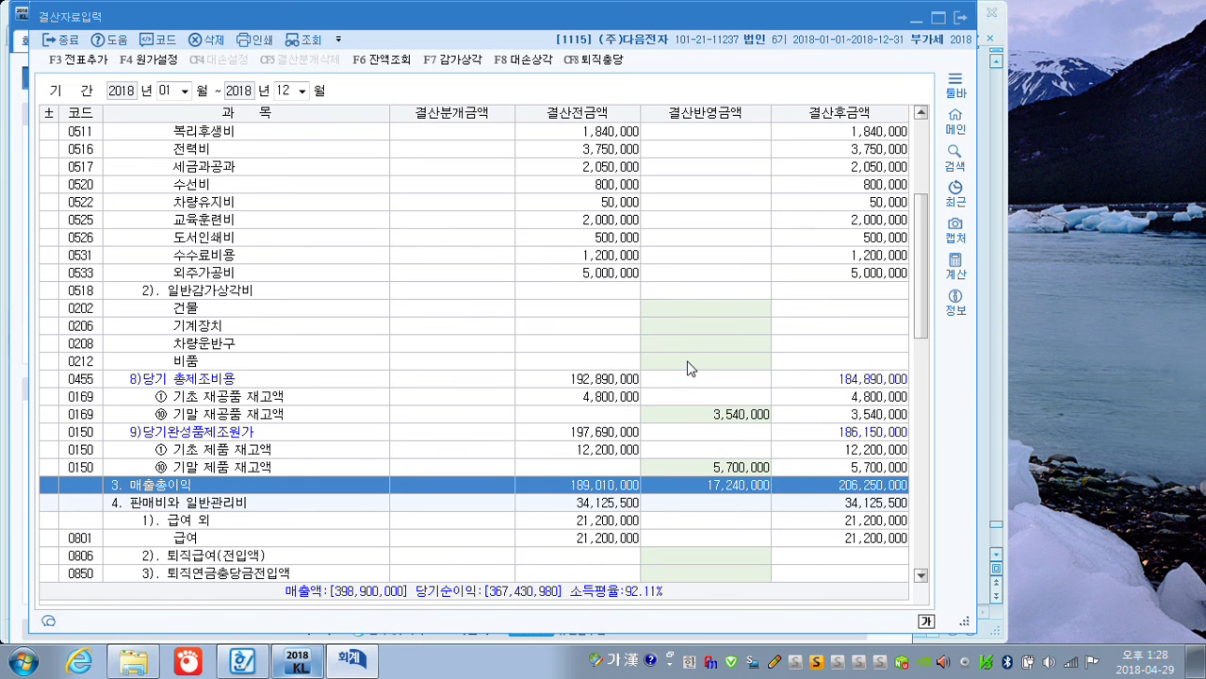
Enter 25,000,000 as the 결산반영금액 of the manufacturing 퇴직급여(전입액) (0508) under 노무비
{"action": "scroll", "coordinate": [686, 359], "scroll_direction": "up", "scroll_amount": 2}
{"action": "scroll", "coordinate": [685, 358], "scroll_direction": "up", "scroll_amount": 2}
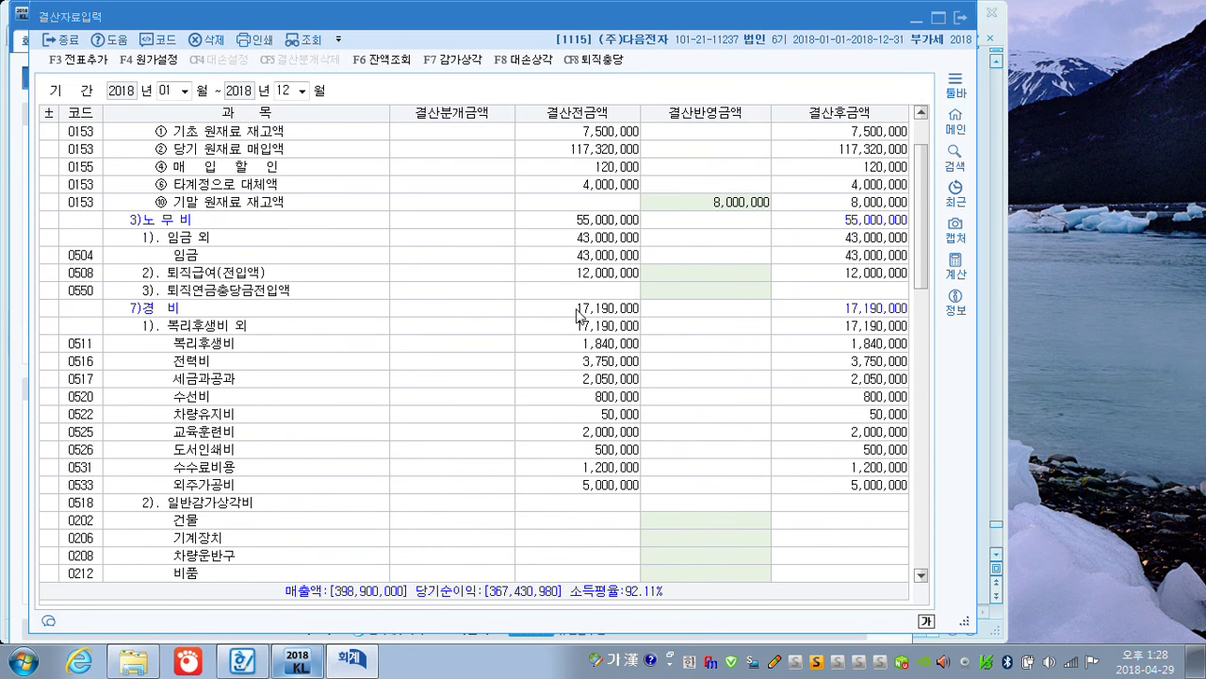
{"action": "left_click", "coordinate": [672, 276]}
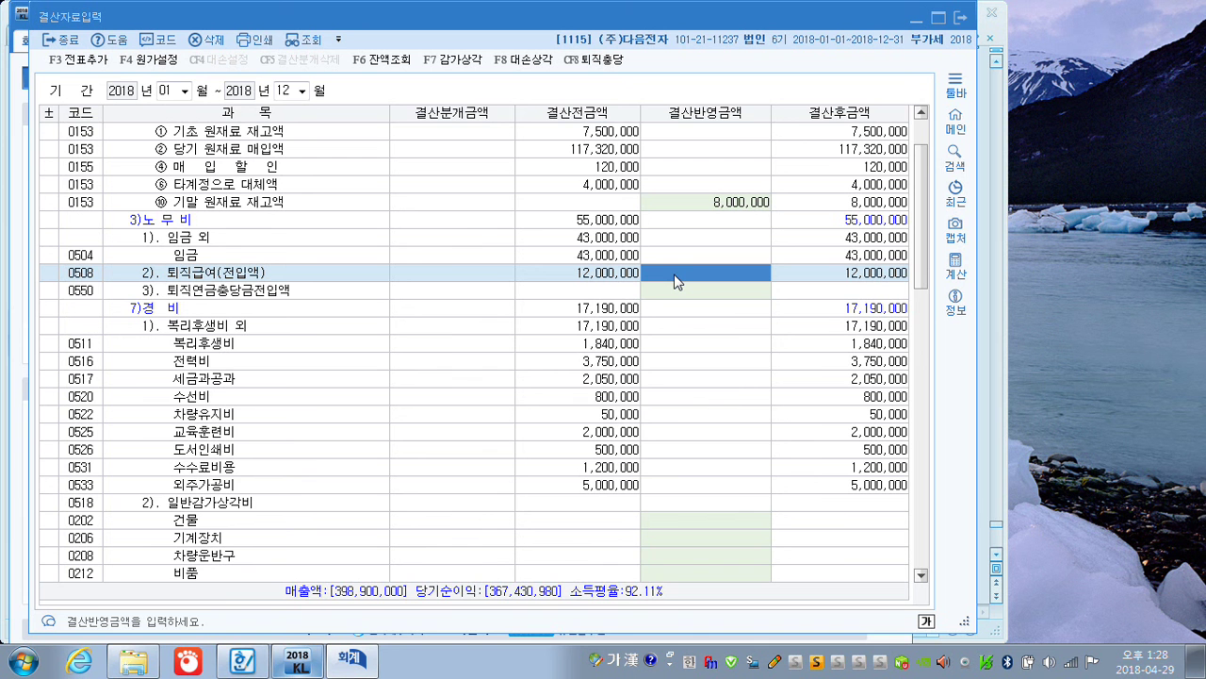
{"action": "left_click", "coordinate": [674, 276]}
{"action": "type", "text": "25,000,000"}
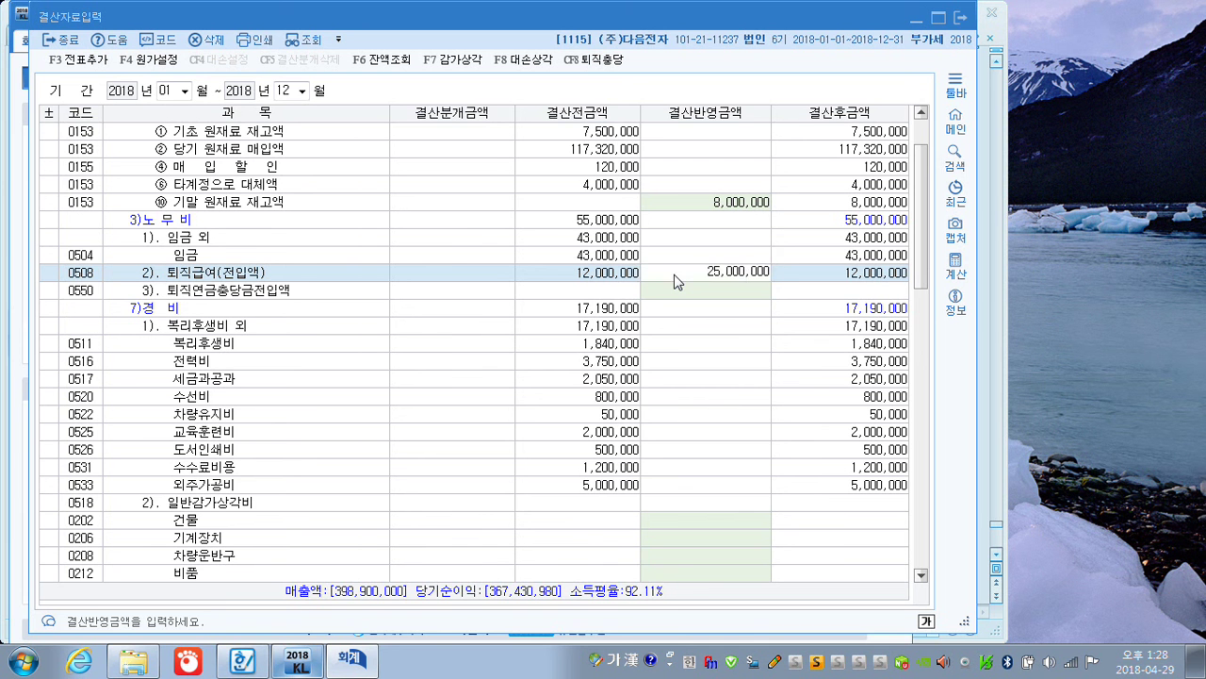
{"action": "key", "text": "Return"}
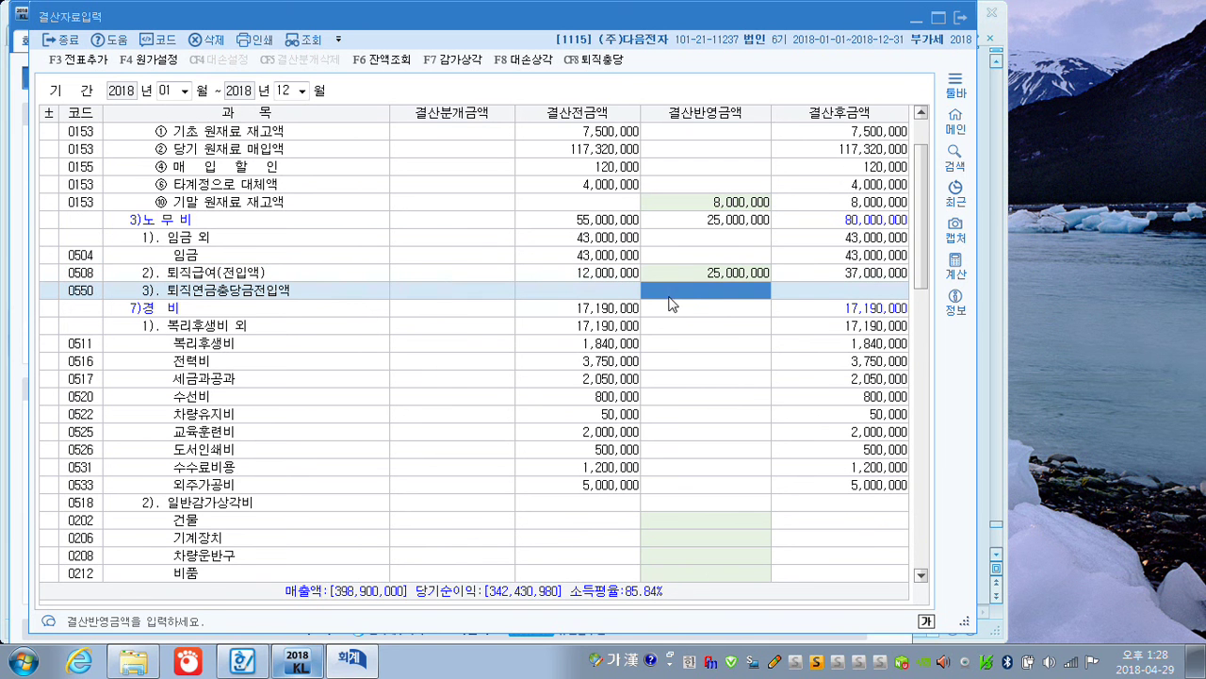
Enter 15,000,000 as the 결산반영금액 of 퇴직급여(전입액) (0806) under 판매비와 일반관리비
{"action": "scroll", "coordinate": [674, 302], "scroll_direction": "down", "scroll_amount": 5}
{"action": "scroll", "coordinate": [672, 319], "scroll_direction": "down", "scroll_amount": 1}
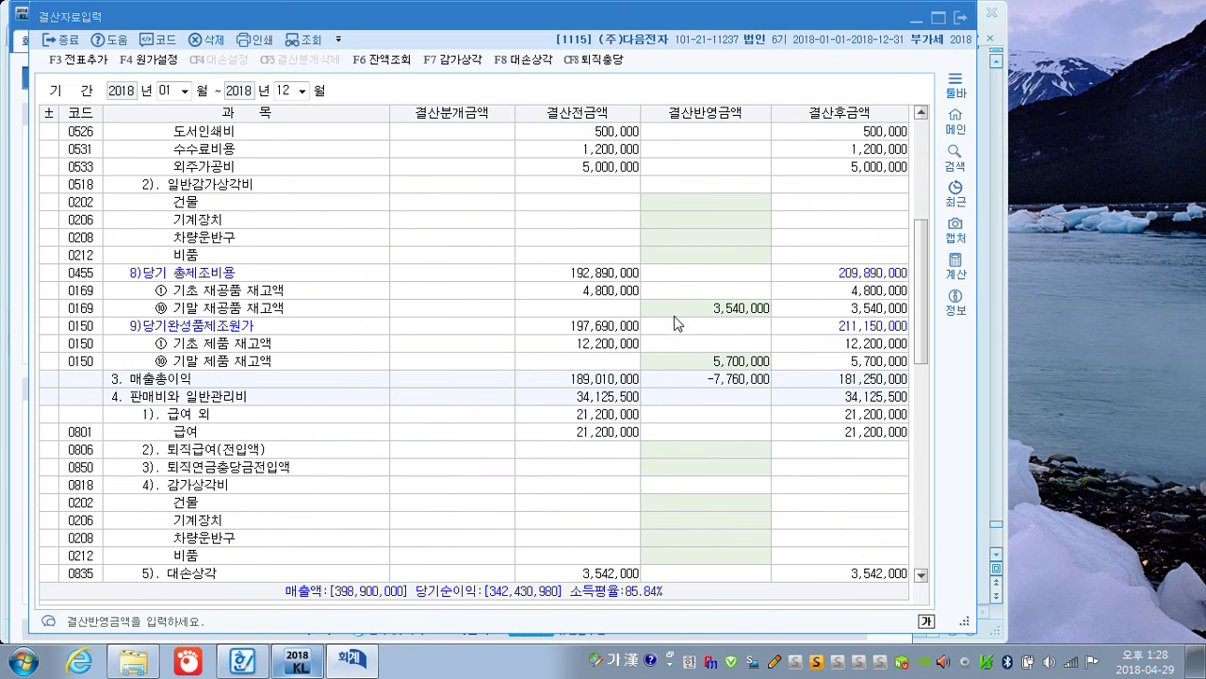
{"action": "left_click", "coordinate": [672, 451]}
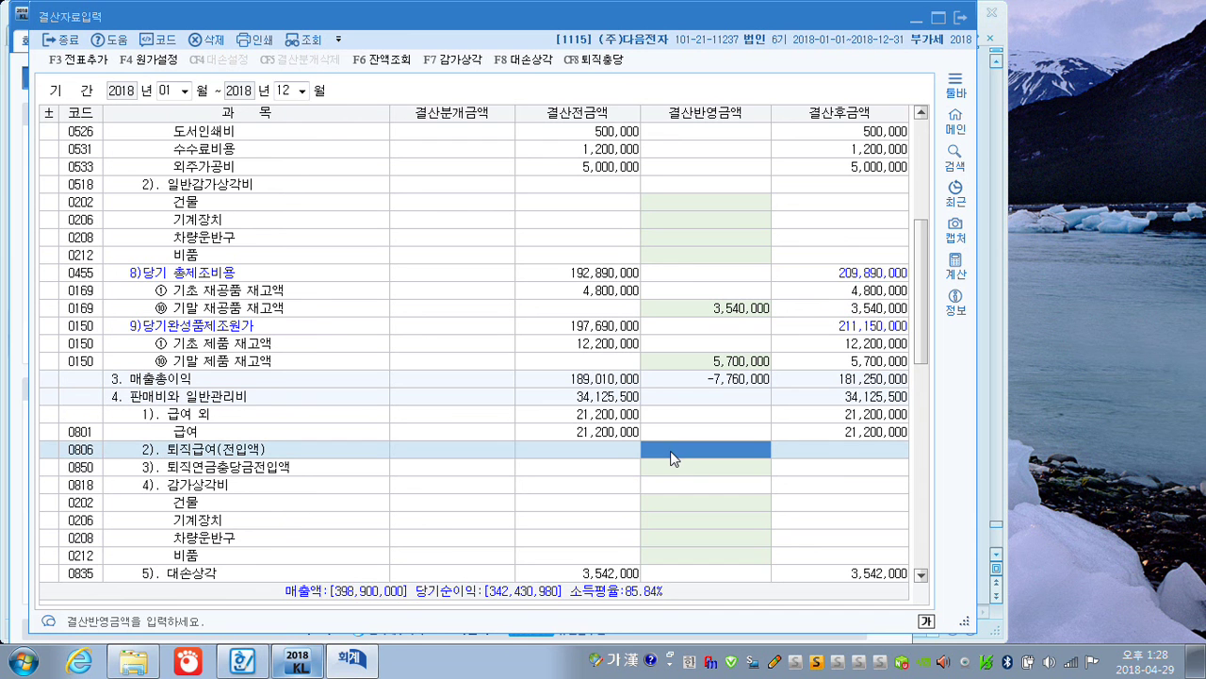
{"action": "type", "text": "15"}
{"action": "key", "text": "plus"}
{"action": "key", "text": "plus"}
{"action": "key", "text": "Return"}
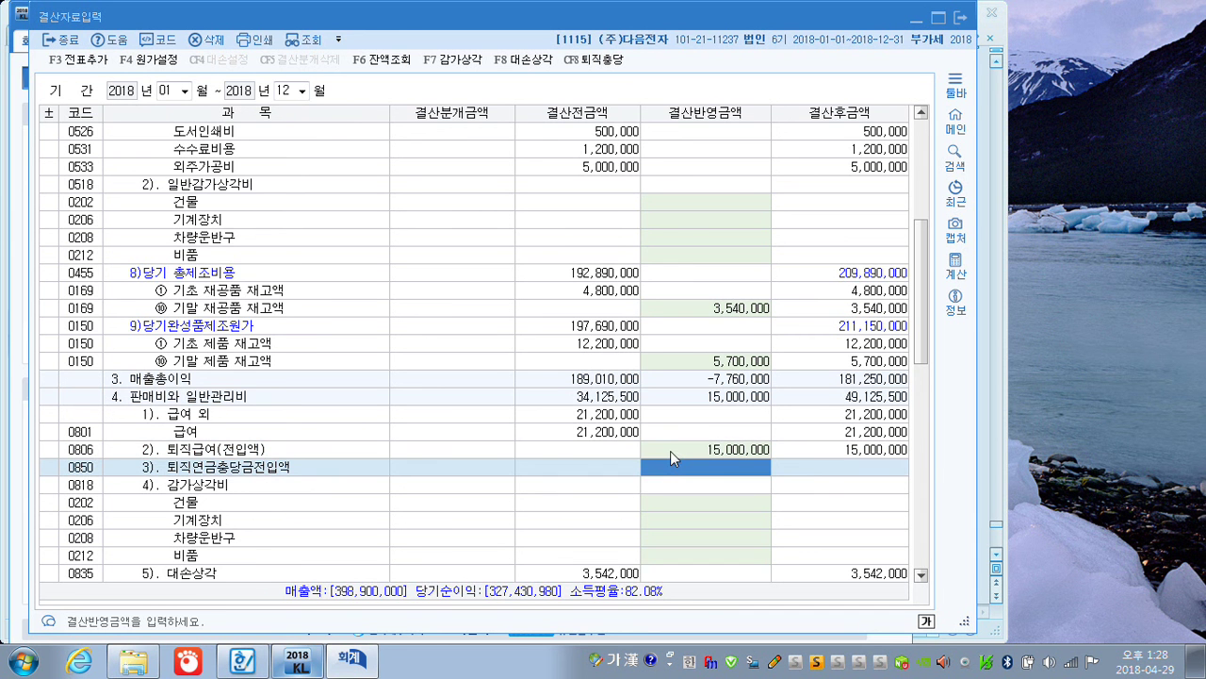
{"action": "key", "text": "F12"}
{"action": "mouse_move", "coordinate": [558, 72]}
{"action": "left_mouse_down"}
{"action": "mouse_move", "coordinate": [509, 79]}
{"action": "mouse_move", "coordinate": [532, 32]}
{"action": "mouse_move", "coordinate": [565, 73]}
{"action": "mouse_move", "coordinate": [507, 82]}
{"action": "left_mouse_up"}
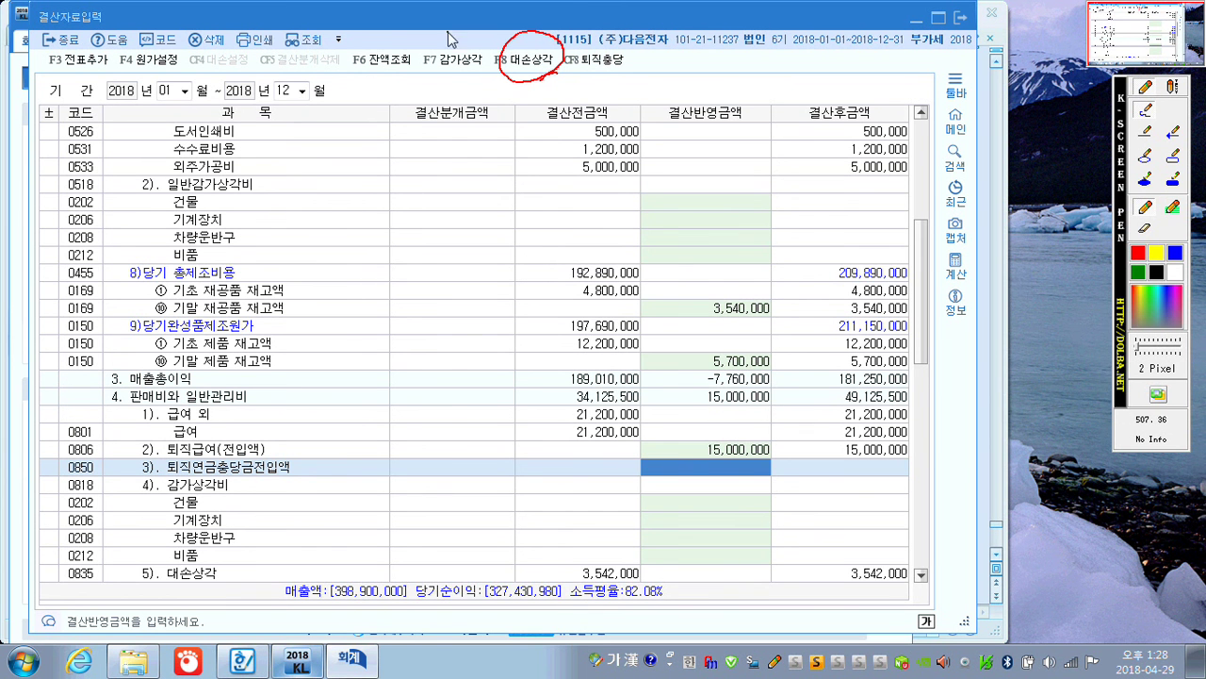
{"action": "left_click_drag", "start_coordinate": [439, 49], "coordinate": [483, 34]}
{"action": "mouse_move", "coordinate": [624, 52]}
{"action": "left_mouse_down"}
{"action": "mouse_move", "coordinate": [637, 65]}
{"action": "mouse_move", "coordinate": [655, 54]}
{"action": "left_mouse_up"}
{"action": "left_click_drag", "start_coordinate": [686, 449], "coordinate": [751, 460]}
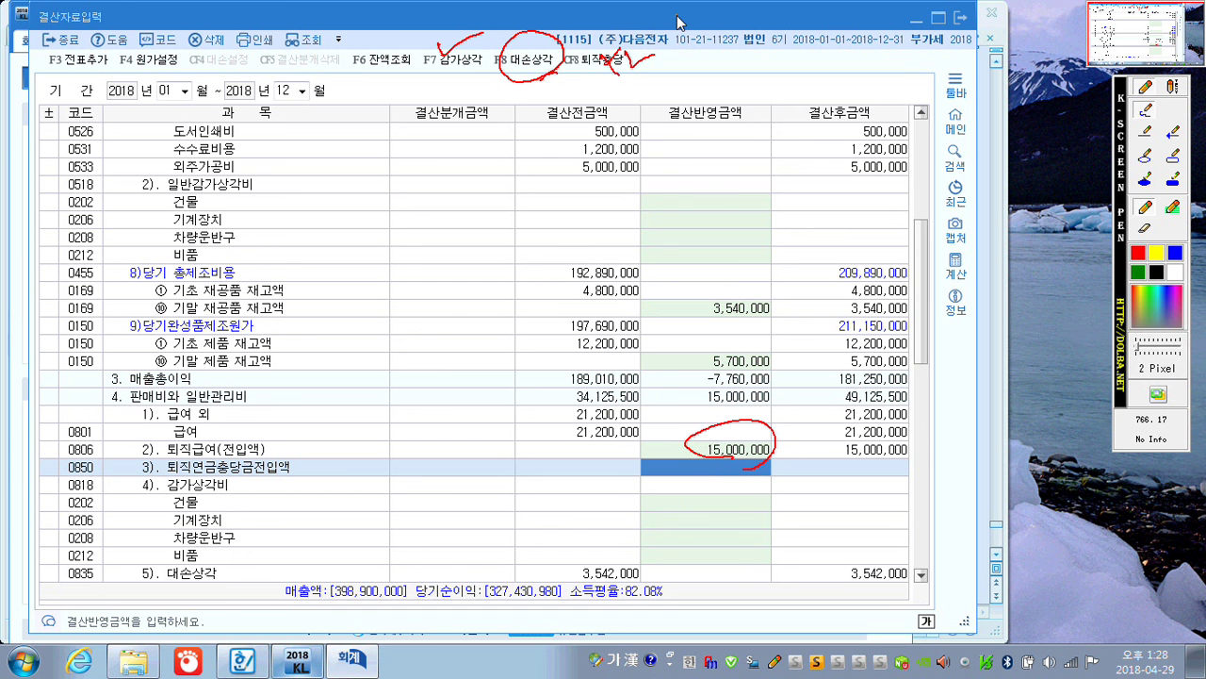
{"action": "key", "text": "Escape"}
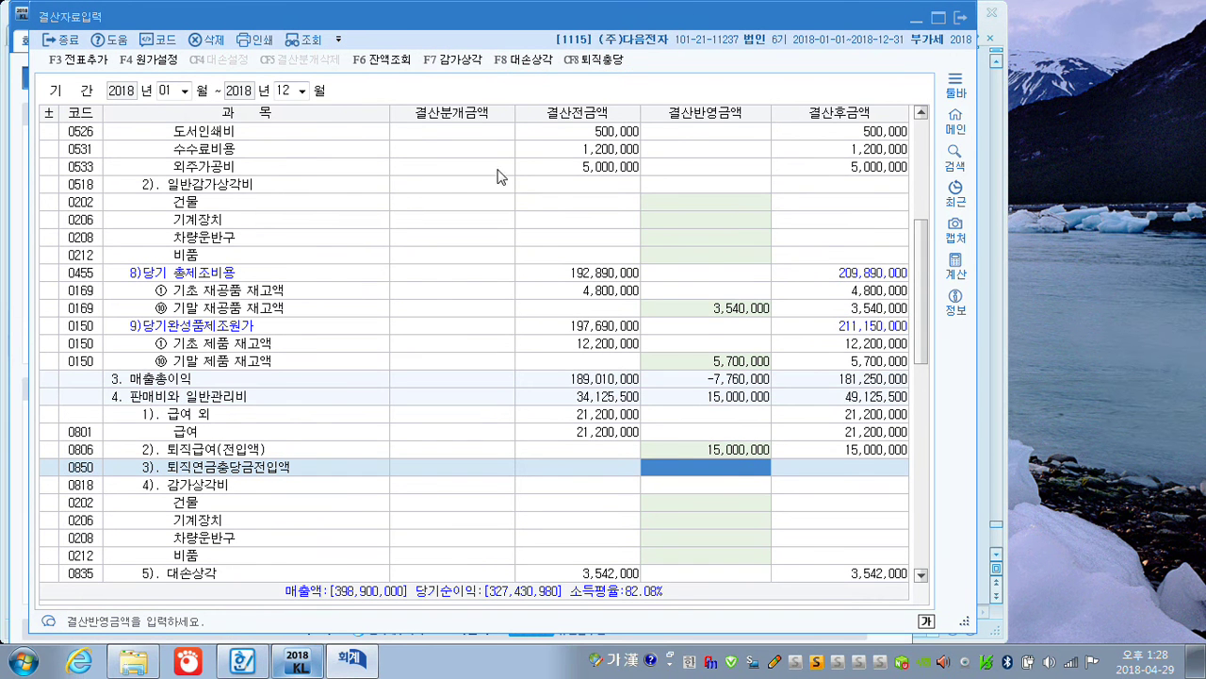
Open the 대손상각 calculation and review the 추가설정액 proposed for each receivable account
{"action": "left_click", "coordinate": [525, 60]}
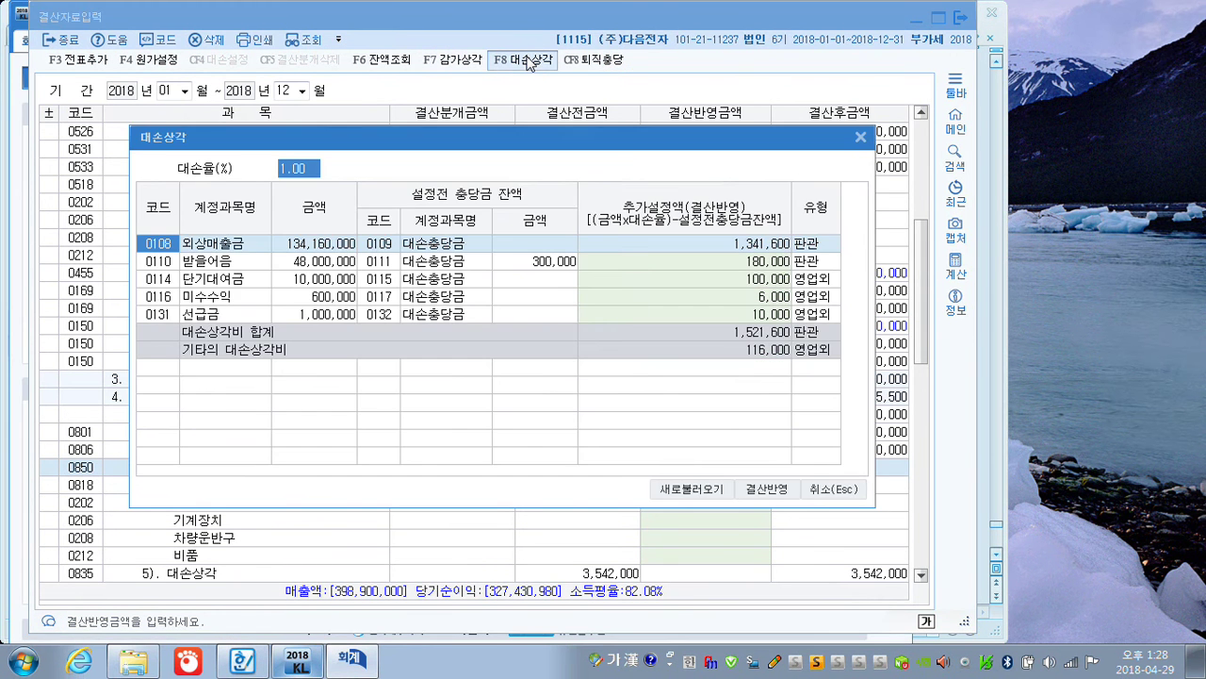
{"action": "key", "text": "F12"}
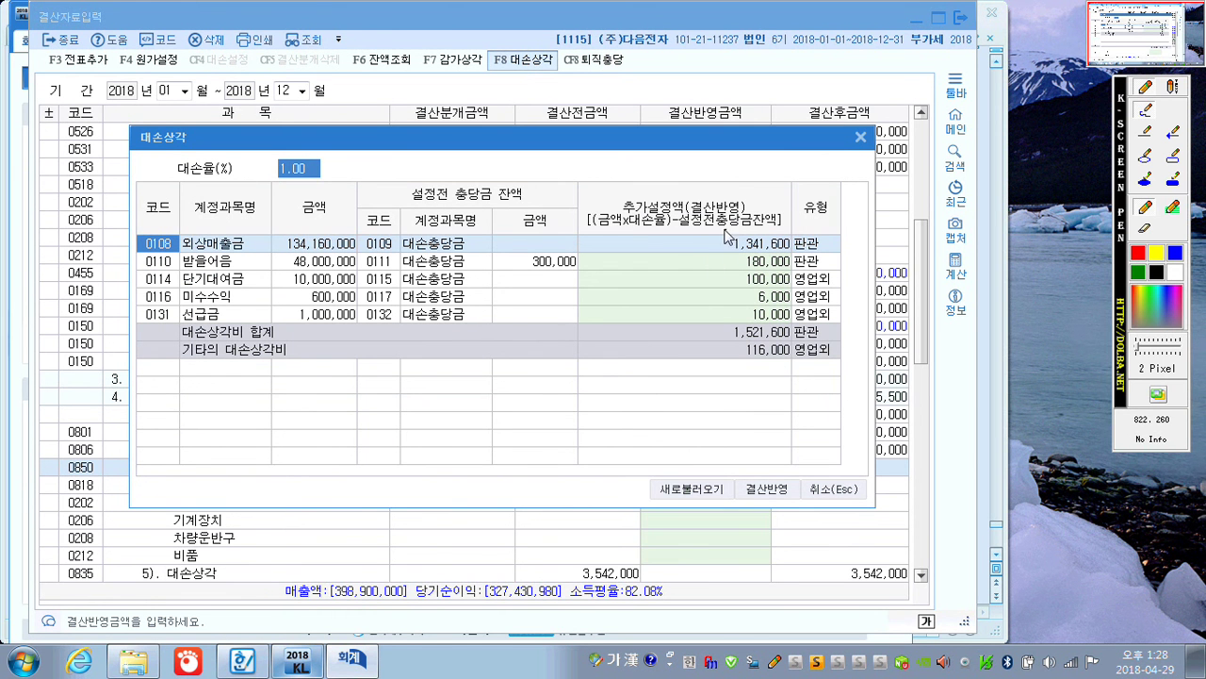
{"action": "mouse_move", "coordinate": [250, 230]}
{"action": "left_mouse_down"}
{"action": "mouse_move", "coordinate": [266, 225]}
{"action": "mouse_move", "coordinate": [268, 248]}
{"action": "left_mouse_up"}
{"action": "mouse_move", "coordinate": [754, 271]}
{"action": "left_mouse_down"}
{"action": "mouse_move", "coordinate": [725, 235]}
{"action": "mouse_move", "coordinate": [803, 252]}
{"action": "mouse_move", "coordinate": [760, 321]}
{"action": "left_mouse_up"}
{"action": "left_click_drag", "start_coordinate": [768, 275], "coordinate": [787, 334]}
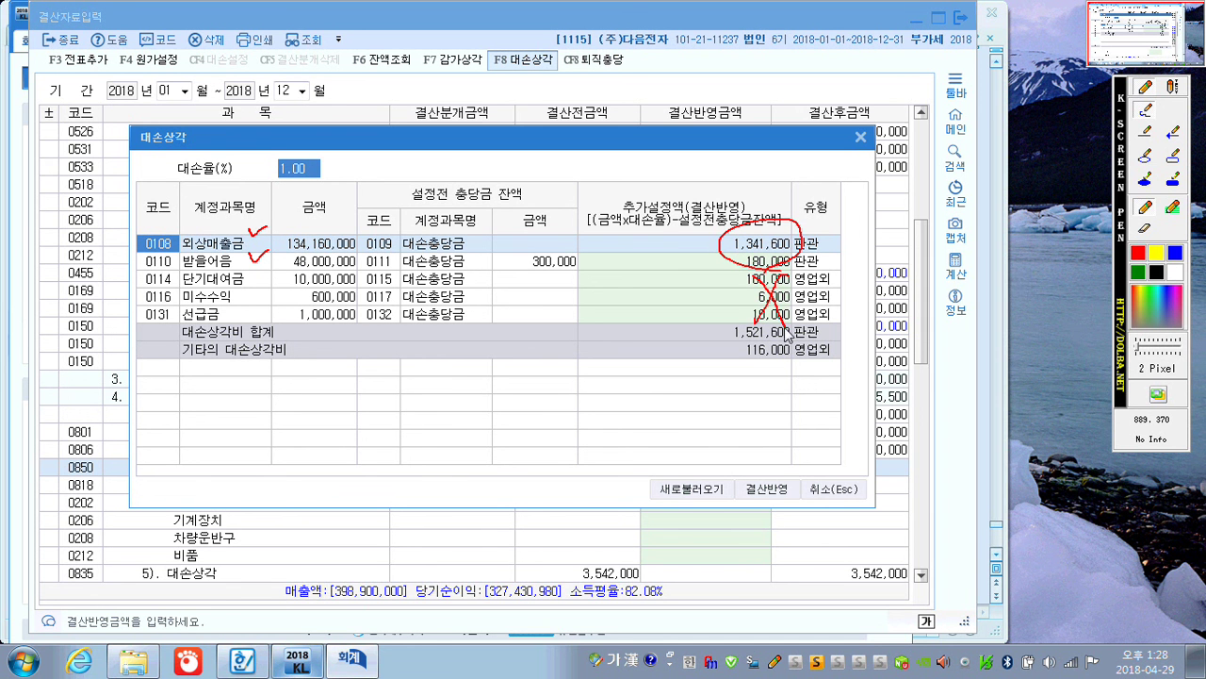
{"action": "key", "text": "Escape"}
Set the 추가설정액 of 단기대여금, 미수수익 and 선급금 to 0, and apply the 대손상각 amounts to the closing
{"action": "left_click", "coordinate": [765, 279]}
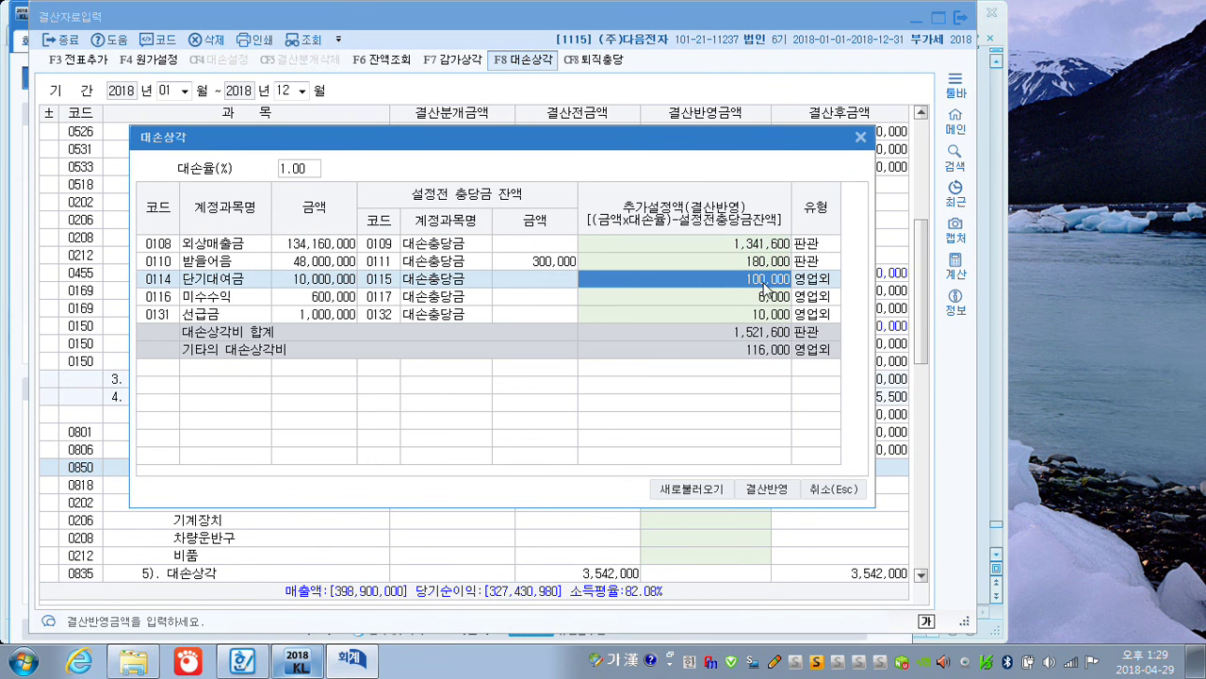
{"action": "type", "text": "0"}
{"action": "left_click", "coordinate": [745, 296]}
{"action": "type", "text": "0"}
{"action": "left_click", "coordinate": [744, 314]}
{"action": "type", "text": "0"}
{"action": "key", "text": "Return"}
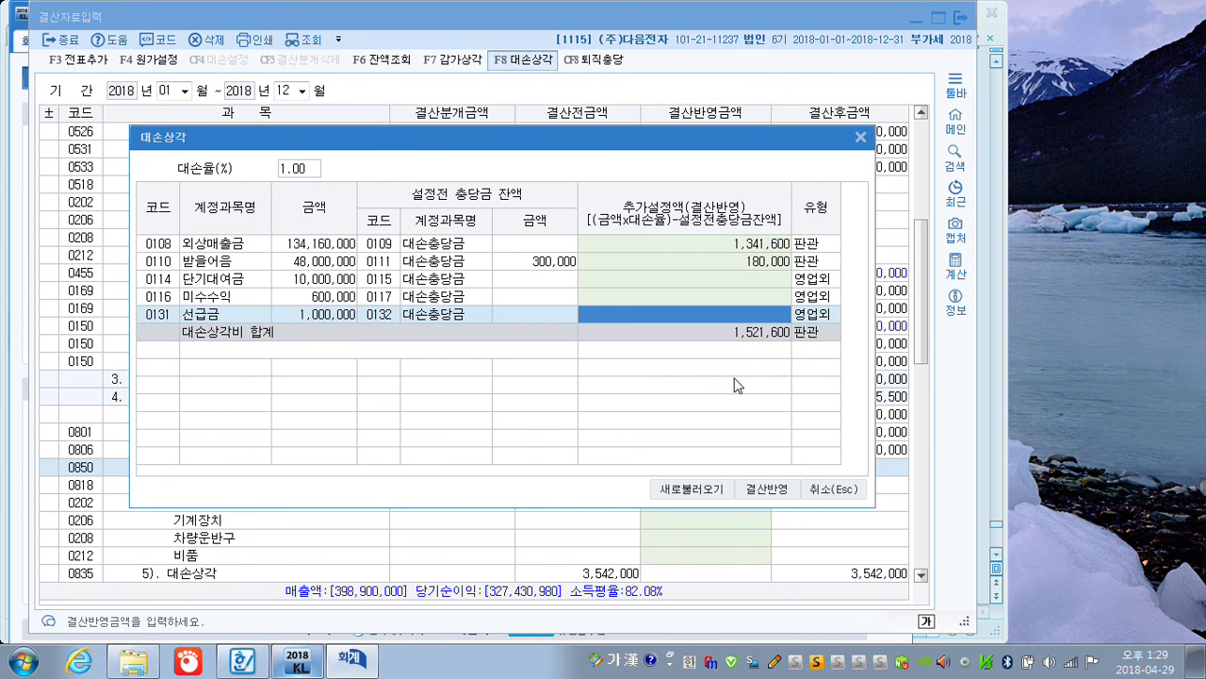
{"action": "left_click", "coordinate": [768, 490]}
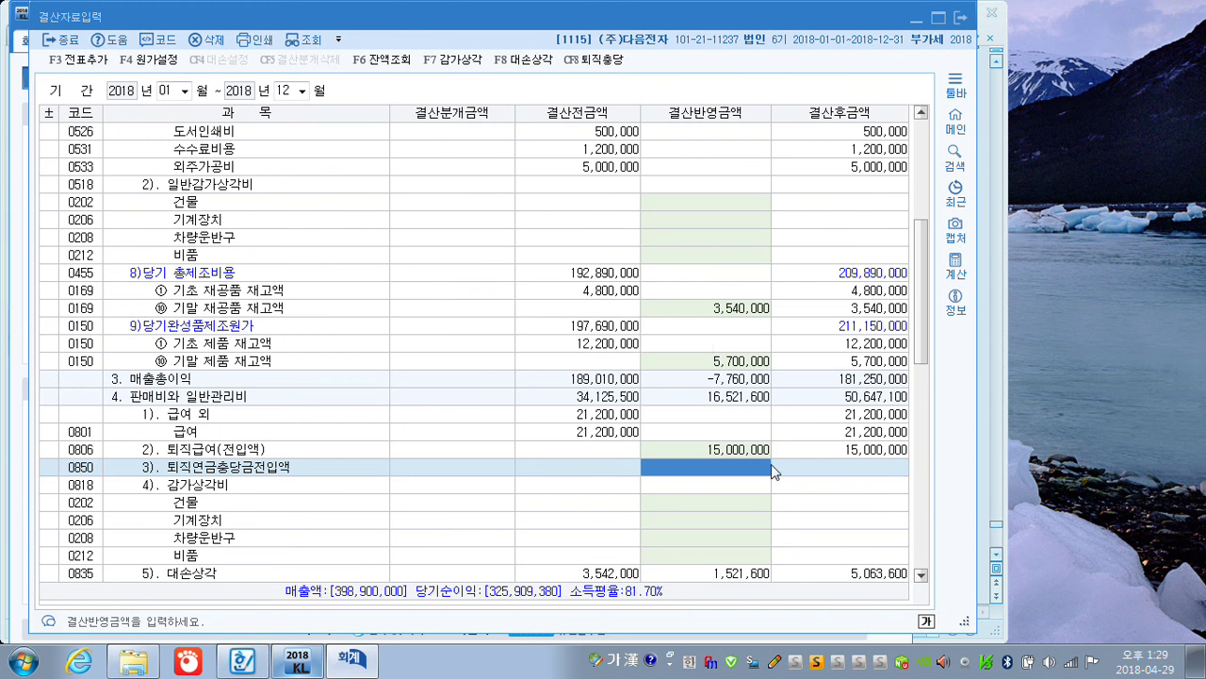
Check the 외상매출금 and 받을어음 lines under 대손상각, and view the 감가상각 calculation without applying it
{"action": "scroll", "coordinate": [716, 358], "scroll_direction": "down", "scroll_amount": 2}
{"action": "scroll", "coordinate": [709, 350], "scroll_direction": "down", "scroll_amount": 2}
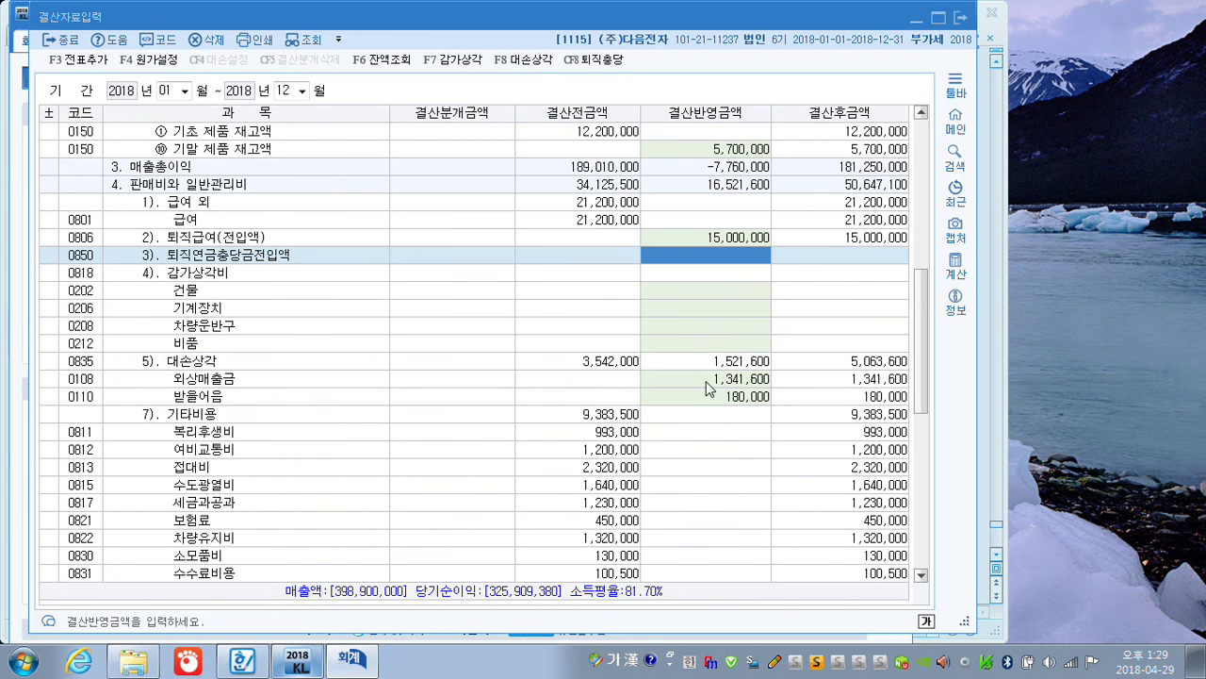
{"action": "left_click", "coordinate": [731, 380]}
{"action": "left_click", "coordinate": [732, 396]}
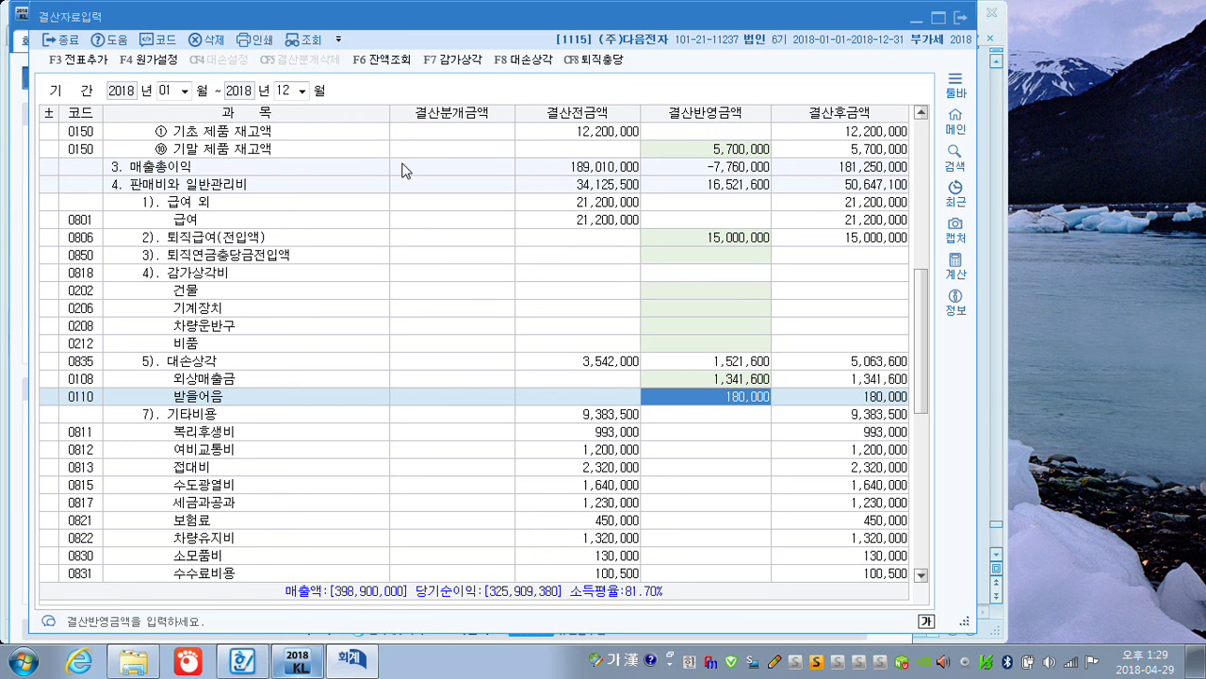
{"action": "left_click", "coordinate": [460, 60]}
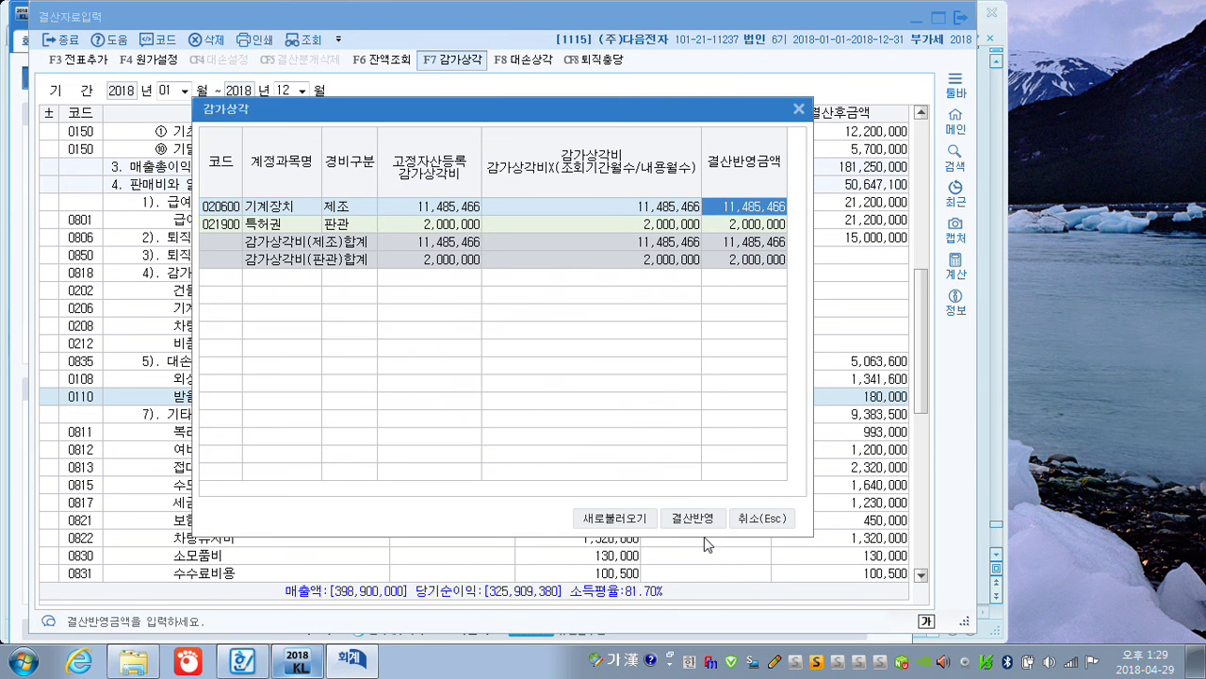
{"action": "left_click", "coordinate": [754, 521]}
Enter 24,300,000 as the 결산반영금액 of 건물 (0202) in the 판매비와 일반관리비 감가상각비 (0818) section
{"action": "scroll", "coordinate": [675, 392], "scroll_direction": "up", "scroll_amount": 5}
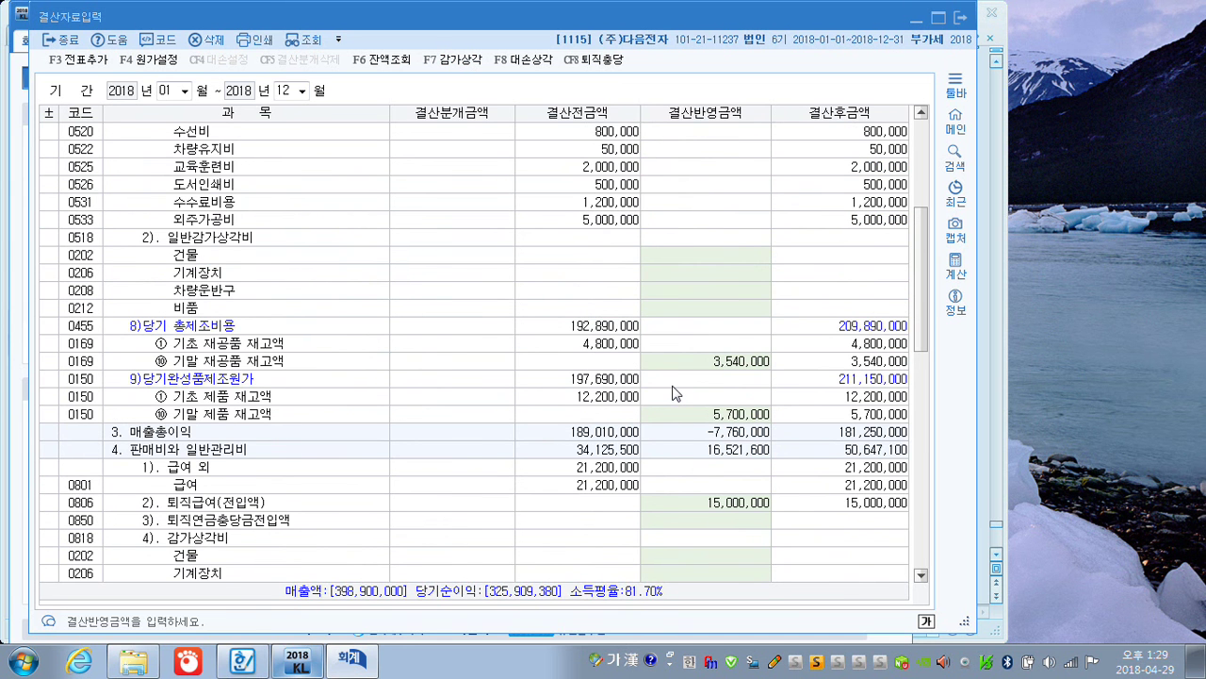
{"action": "scroll", "coordinate": [675, 398], "scroll_direction": "down", "scroll_amount": 3}
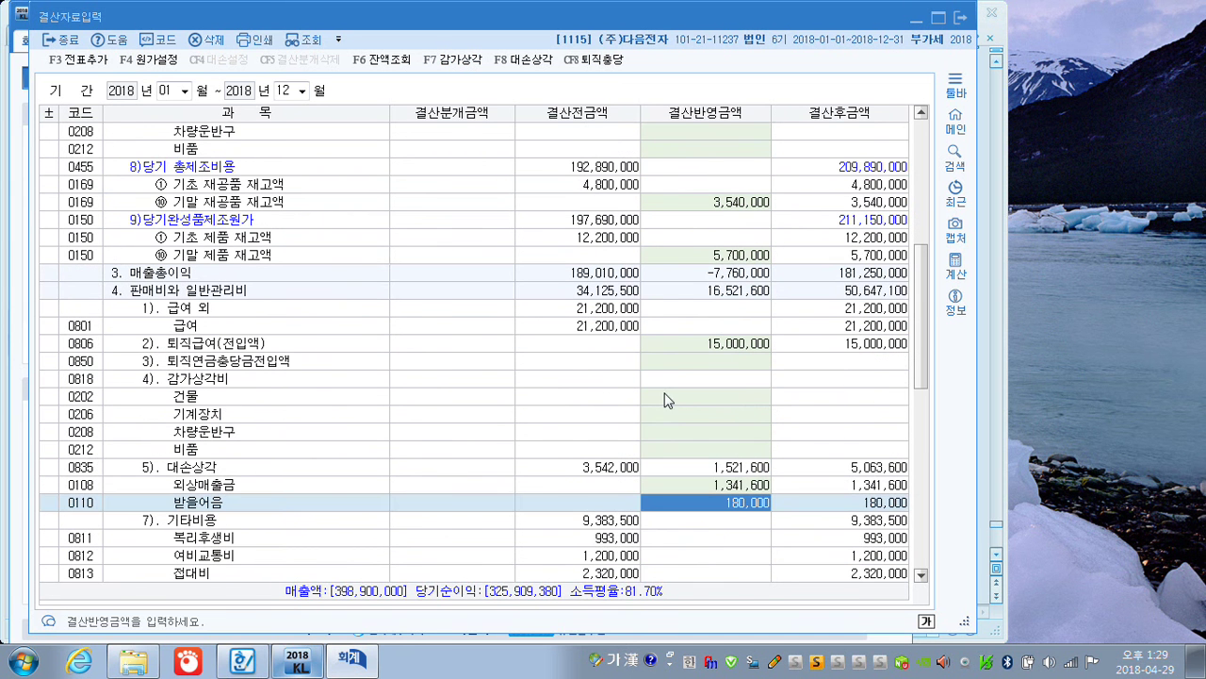
{"action": "left_click", "coordinate": [660, 398]}
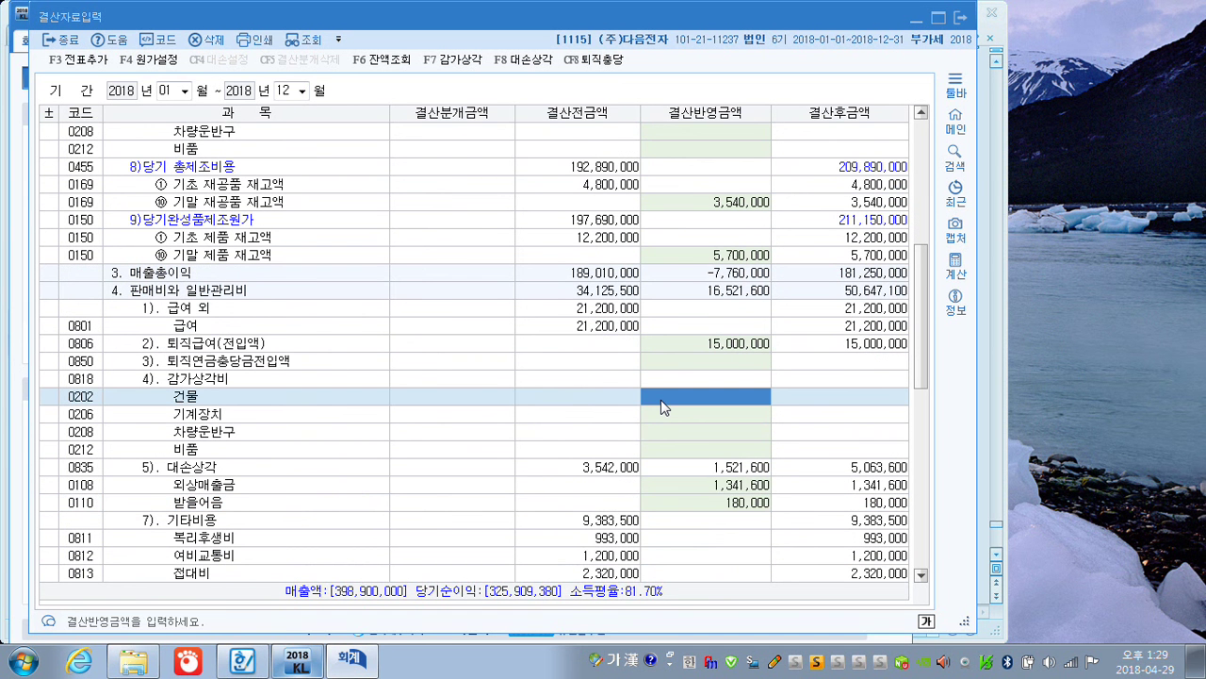
{"action": "type", "text": "24"}
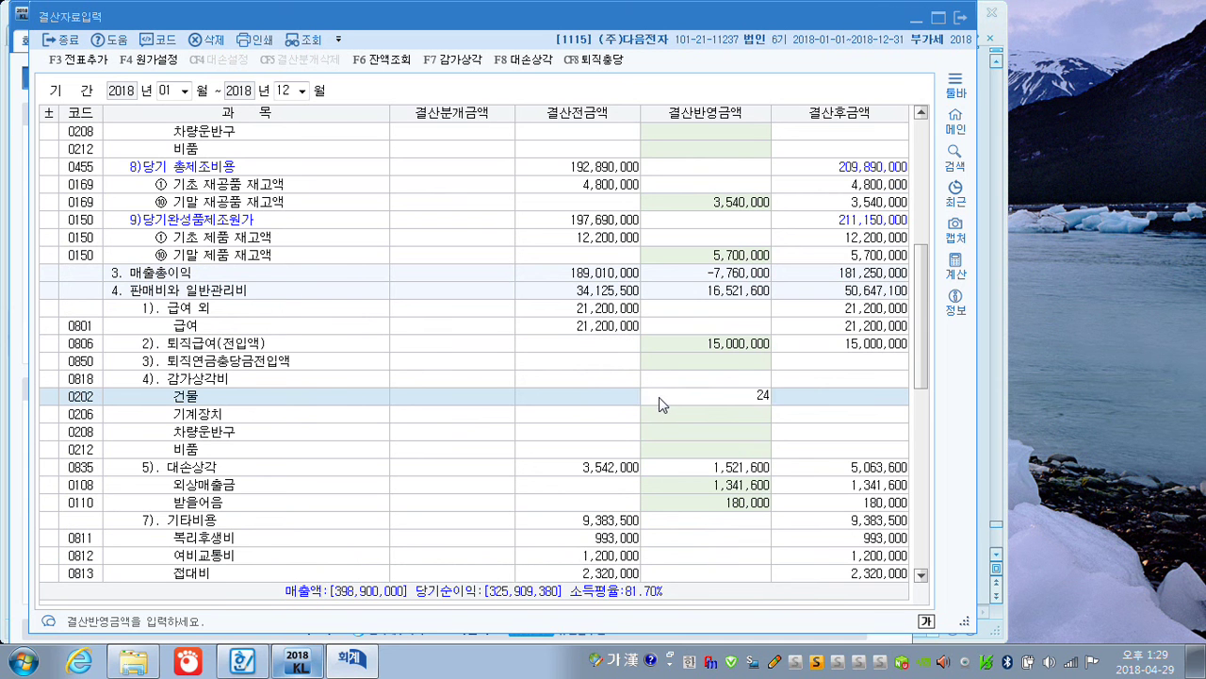
{"action": "type", "text": ",300,000"}
{"action": "key", "text": "Return"}
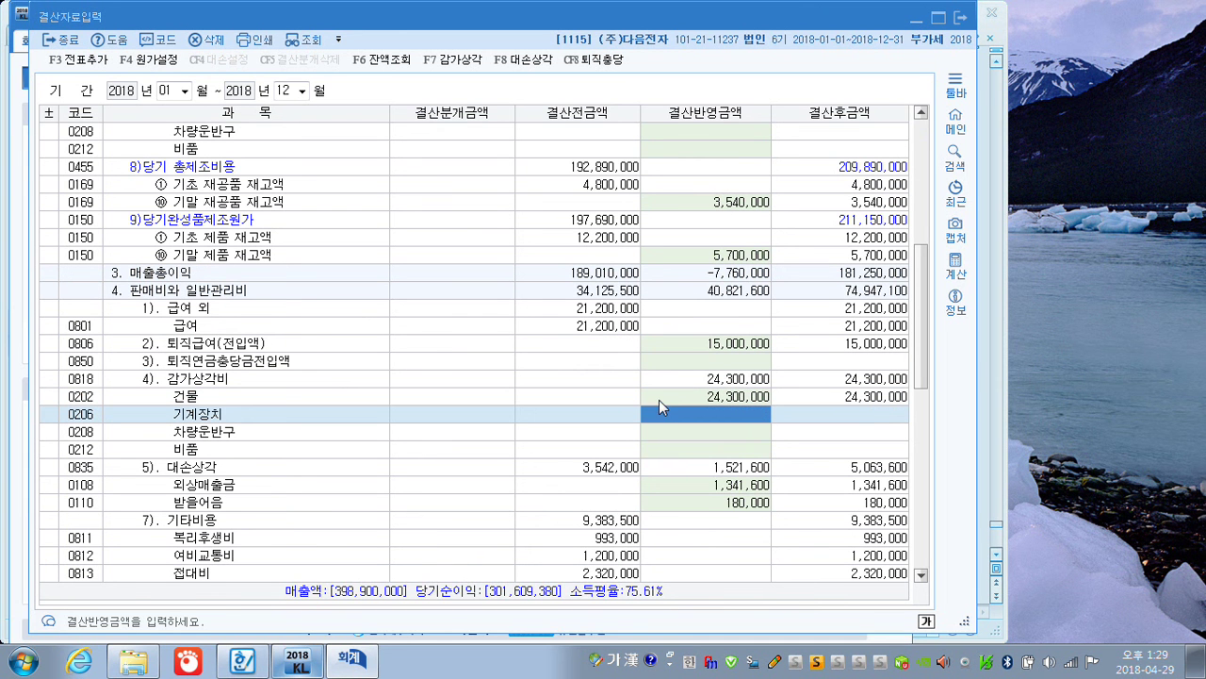
Enter 1,800,000 as the 결산반영금액 of 비품 (0212) in the same 감가상각비 (0818) section
{"action": "left_click", "coordinate": [712, 449]}
{"action": "type", "text": "1800000"}
{"action": "key", "text": "Return"}
{"action": "left_click", "coordinate": [725, 452]}
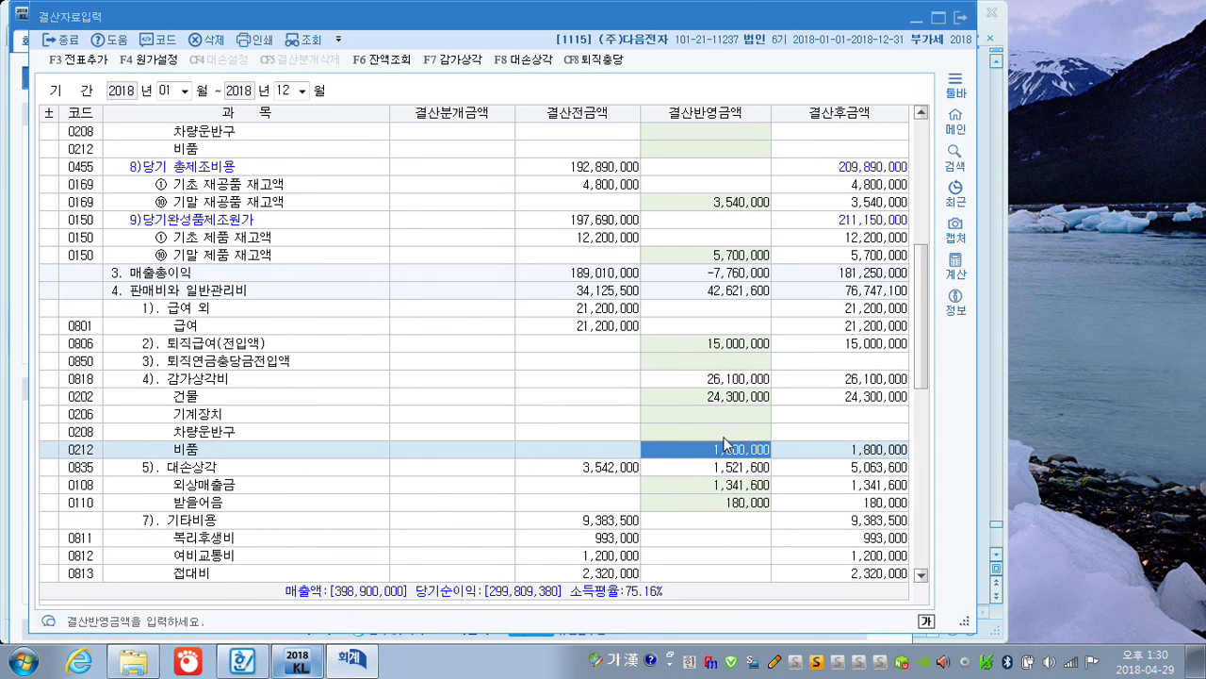
Enter 3,450,000 as the 결산반영금액 of 차량운반구 (0208) in the 판매비와 일반관리비 감가상각비 (0818) section
{"action": "left_click", "coordinate": [719, 432]}
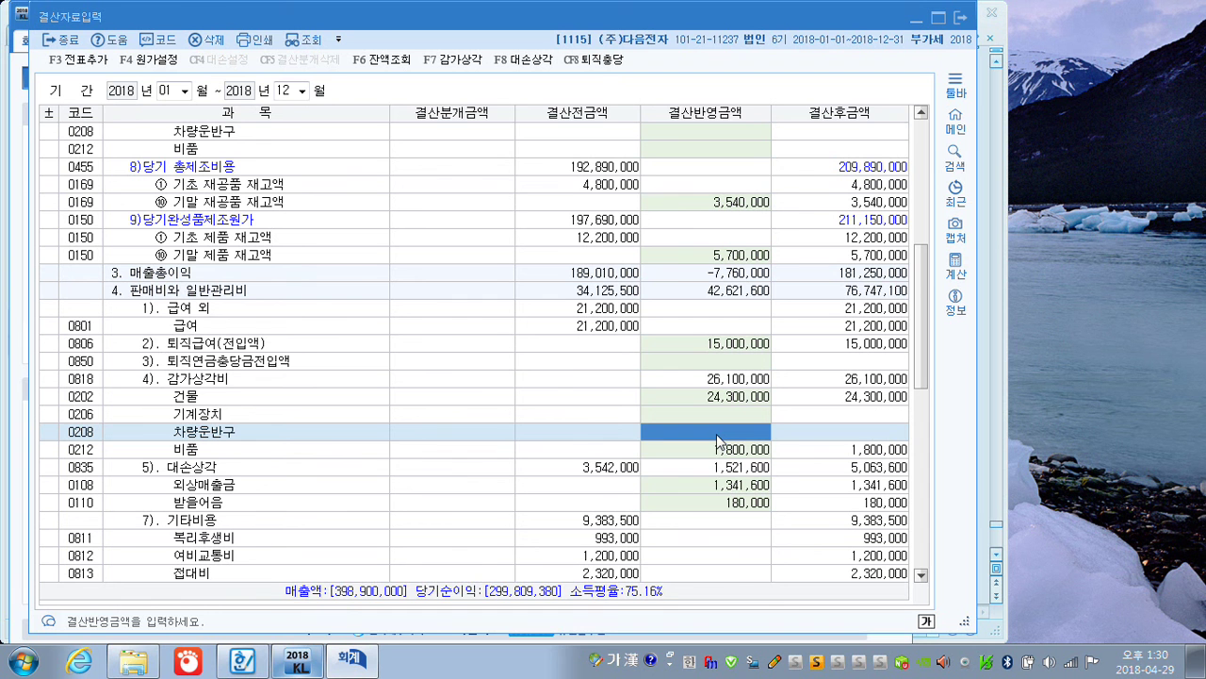
{"action": "type", "text": "3,450,000"}
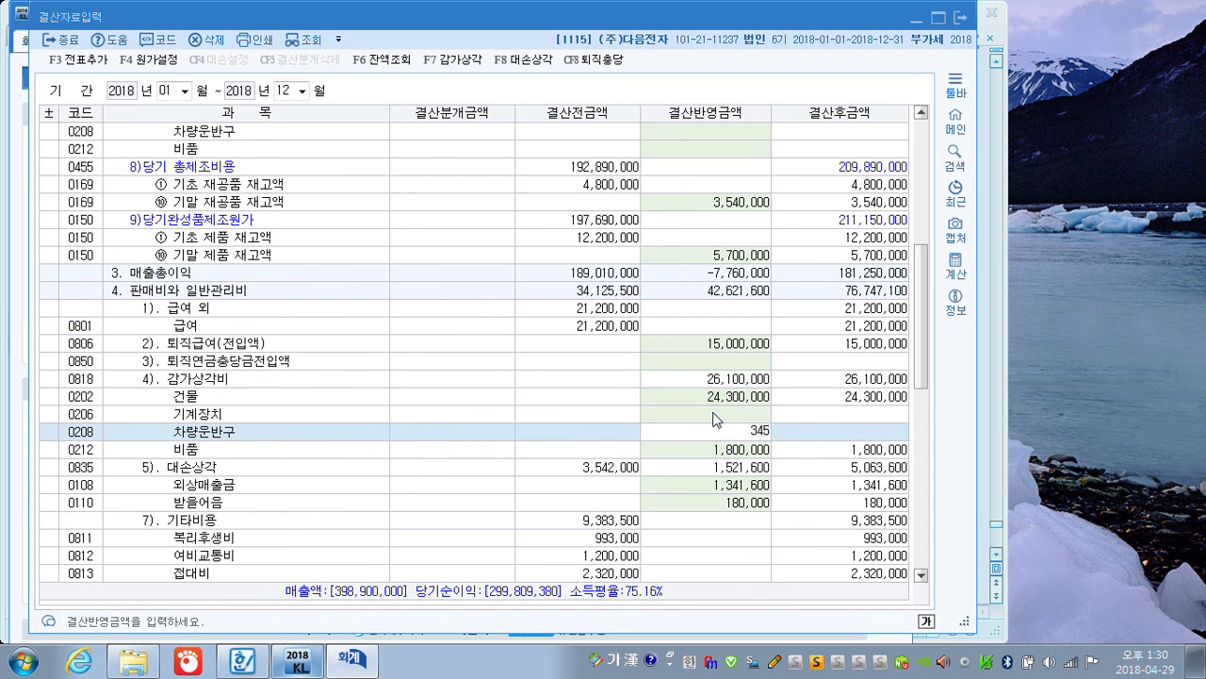
{"action": "key", "text": "Return"}
{"action": "left_click", "coordinate": [712, 434]}
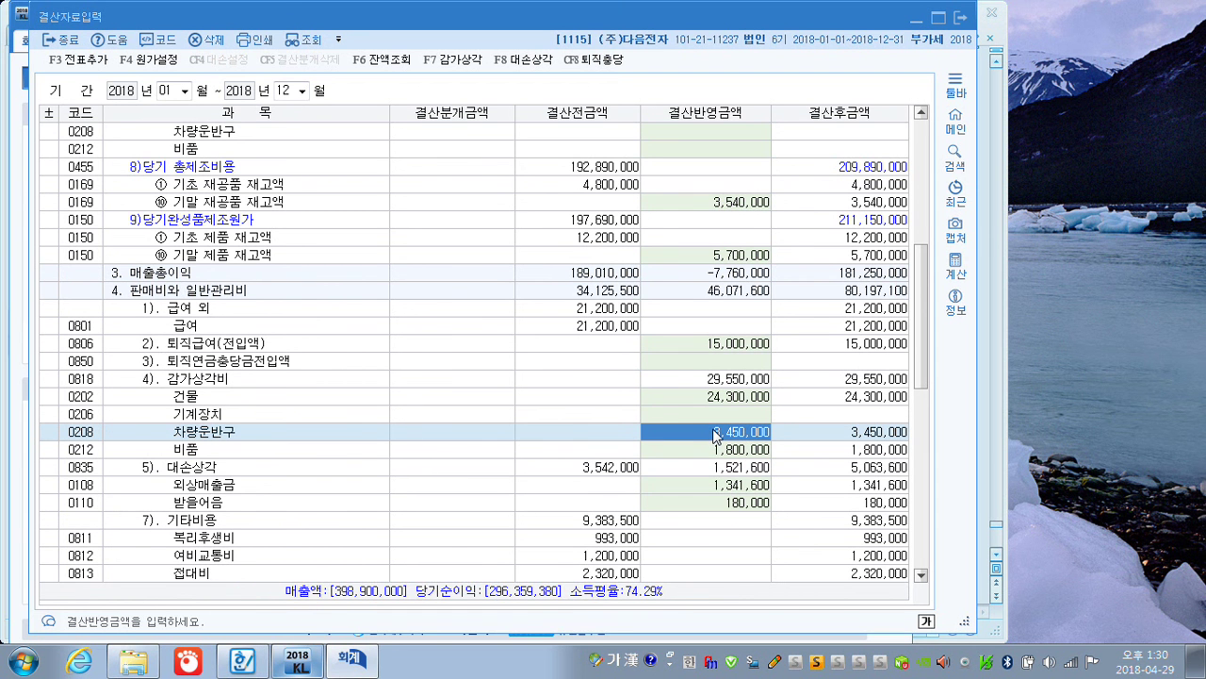
In the manufacturing 일반감가상각비 (0518) section, enter the 결산반영금액 2,900,000 for 차량운반구 (0208) and 10,800,000 for 기계장치 (0206)
{"action": "scroll", "coordinate": [702, 419], "scroll_direction": "up", "scroll_amount": 3}
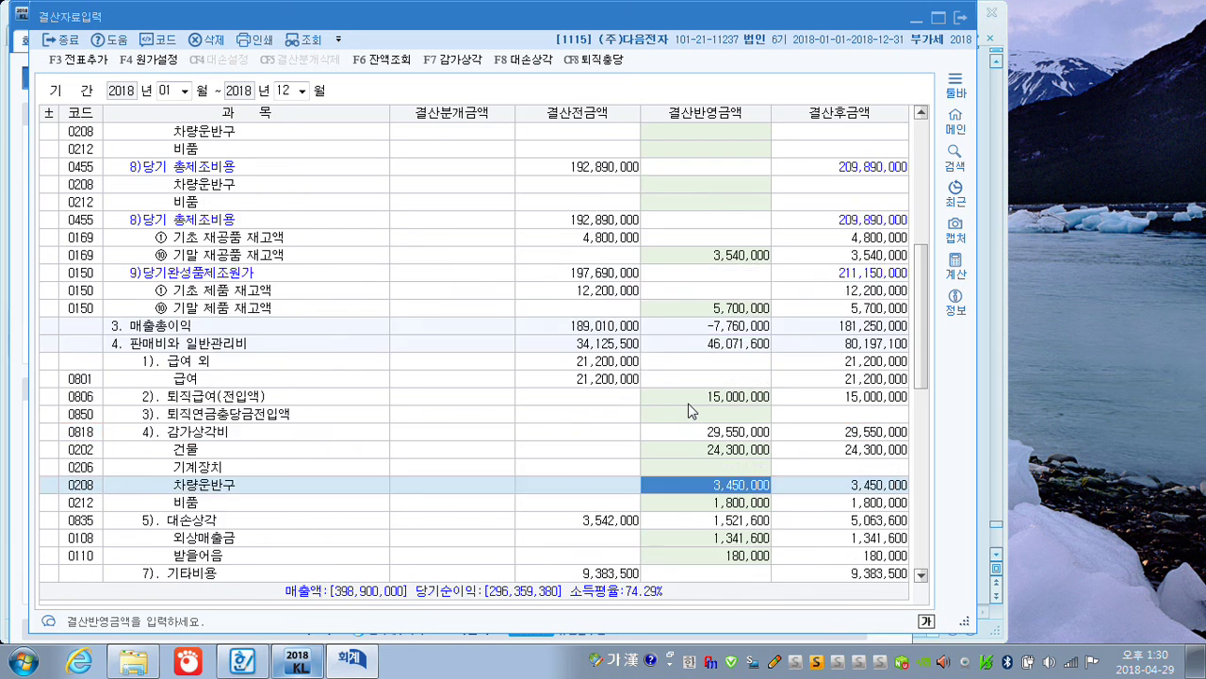
{"action": "scroll", "coordinate": [674, 381], "scroll_direction": "up", "scroll_amount": 2}
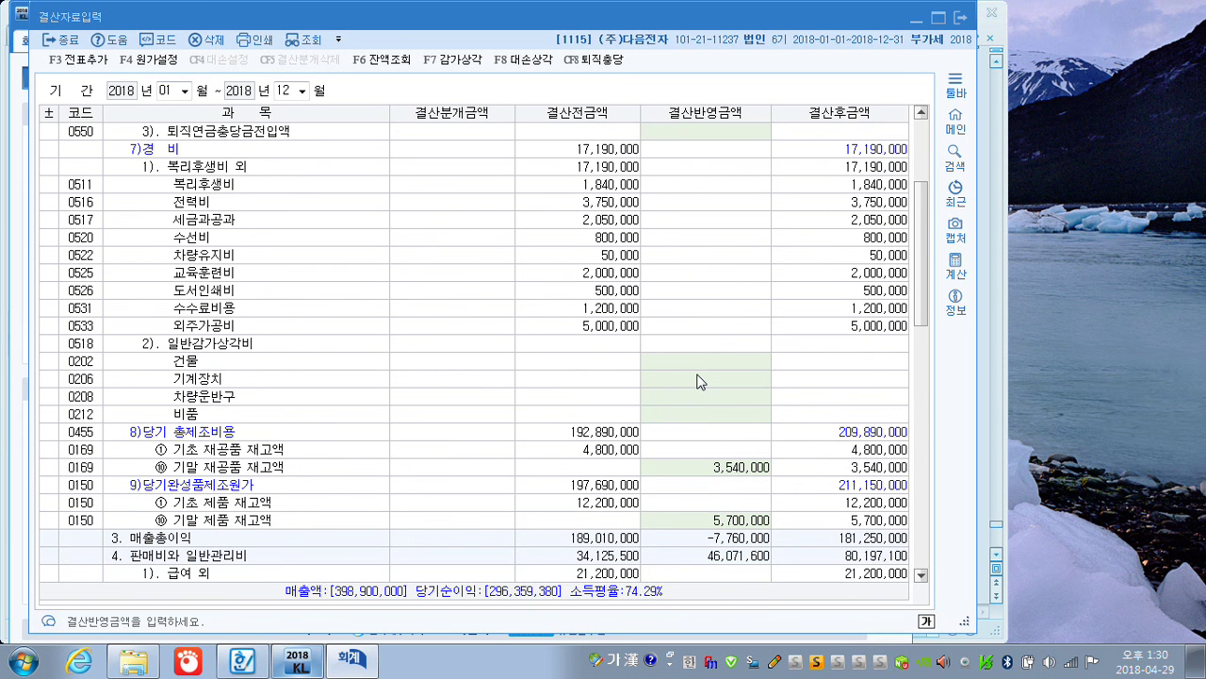
{"action": "left_click", "coordinate": [674, 396]}
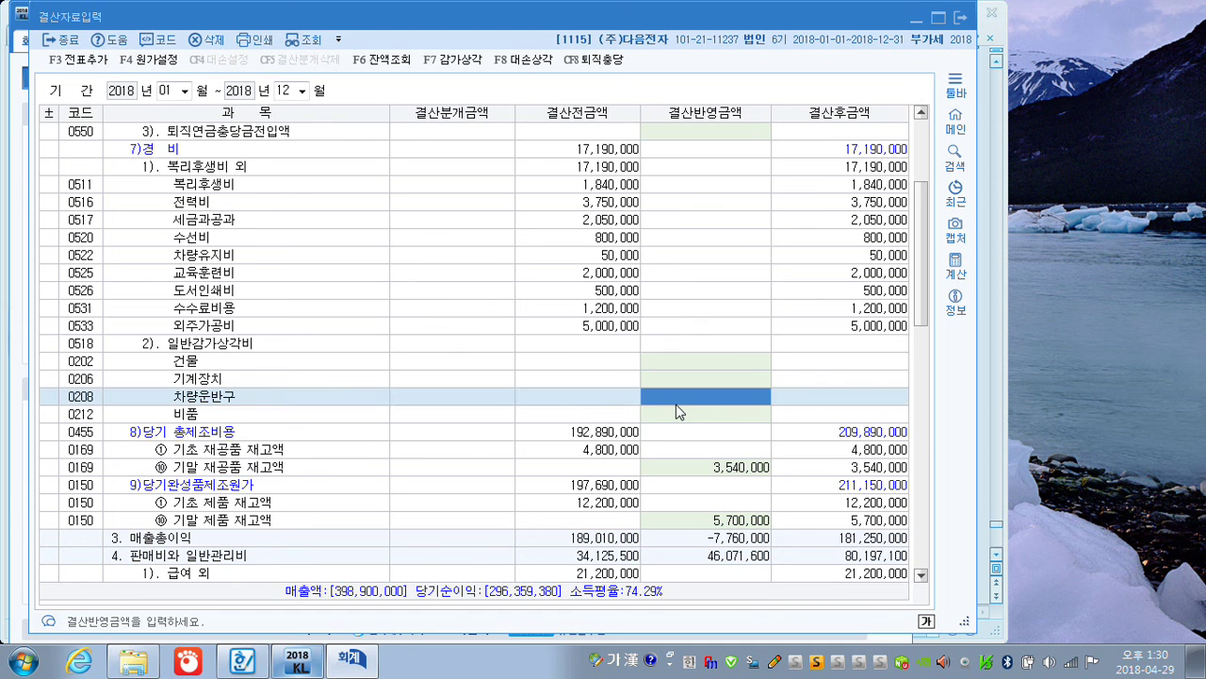
{"action": "type", "text": "2900000"}
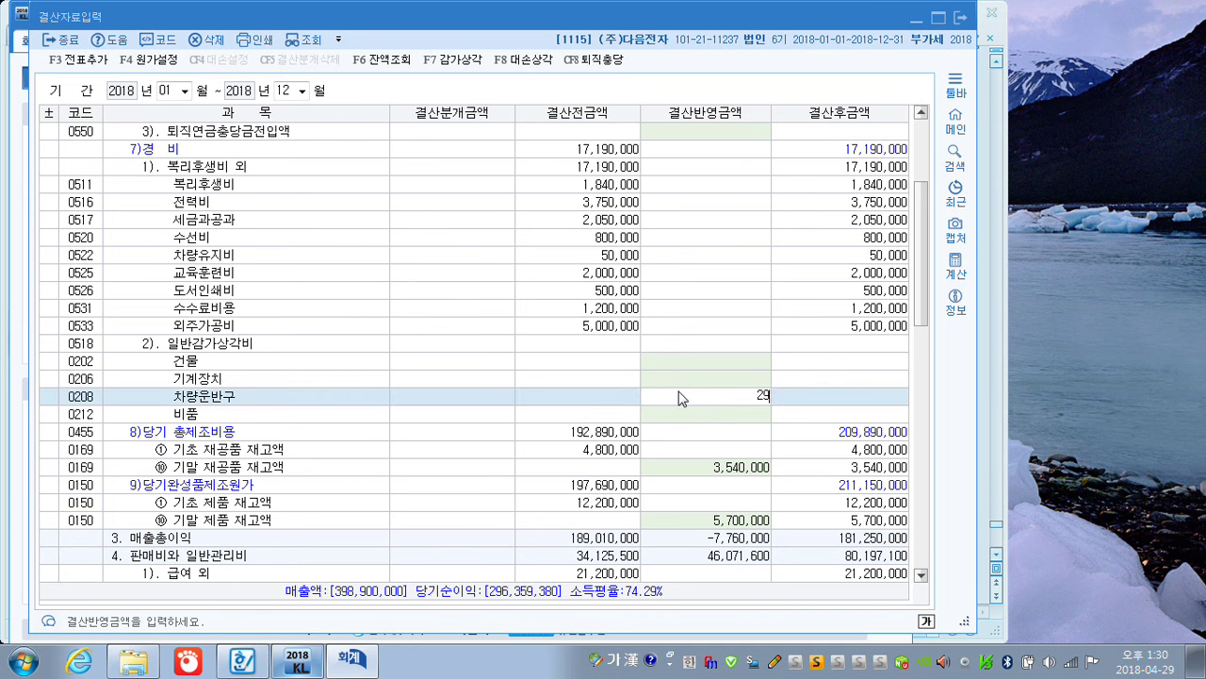
{"action": "key", "text": "Return"}
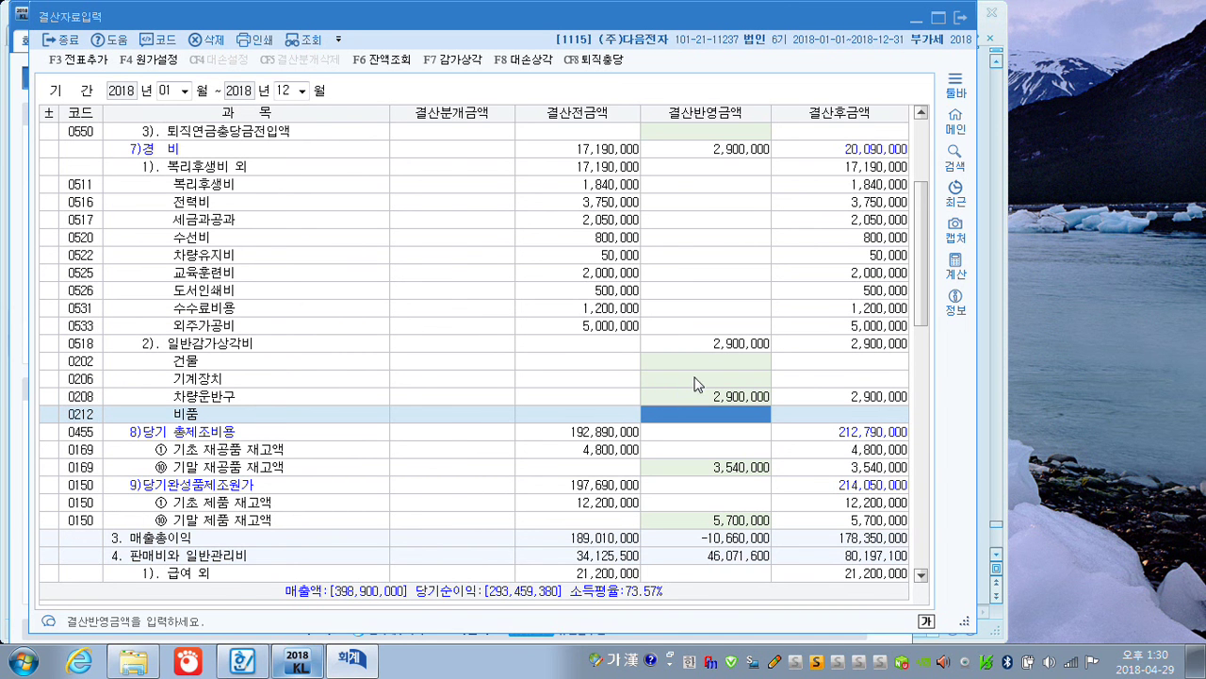
{"action": "left_click", "coordinate": [695, 381]}
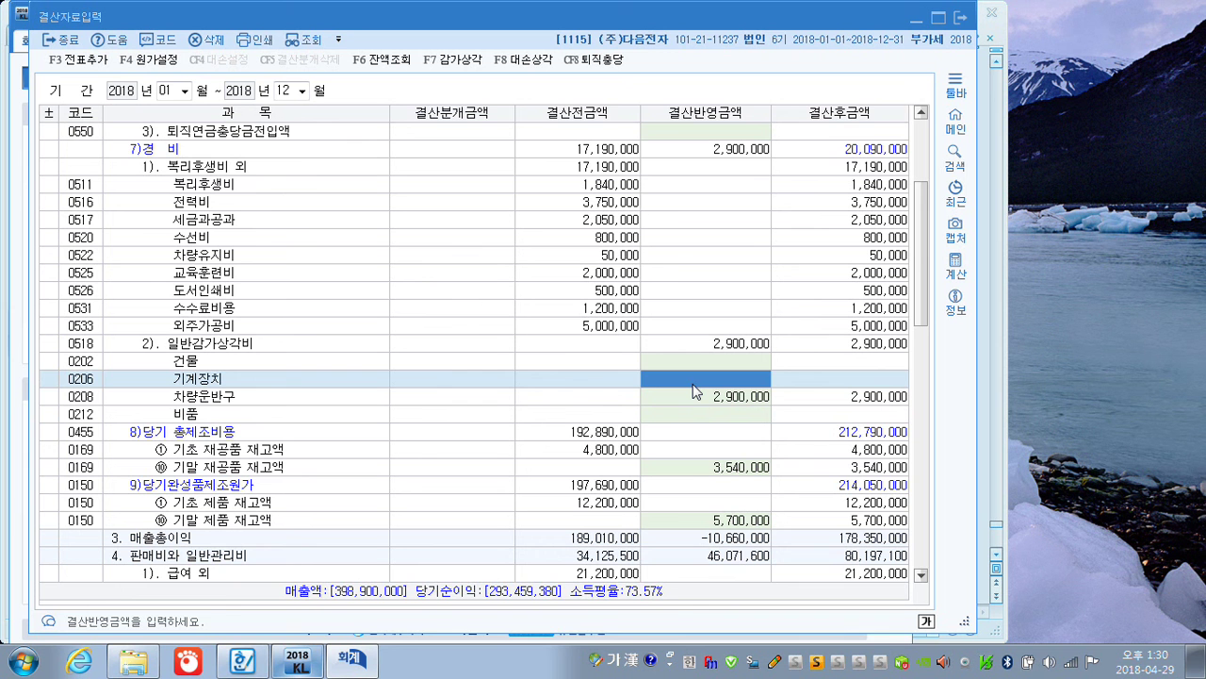
{"action": "type", "text": "10800000"}
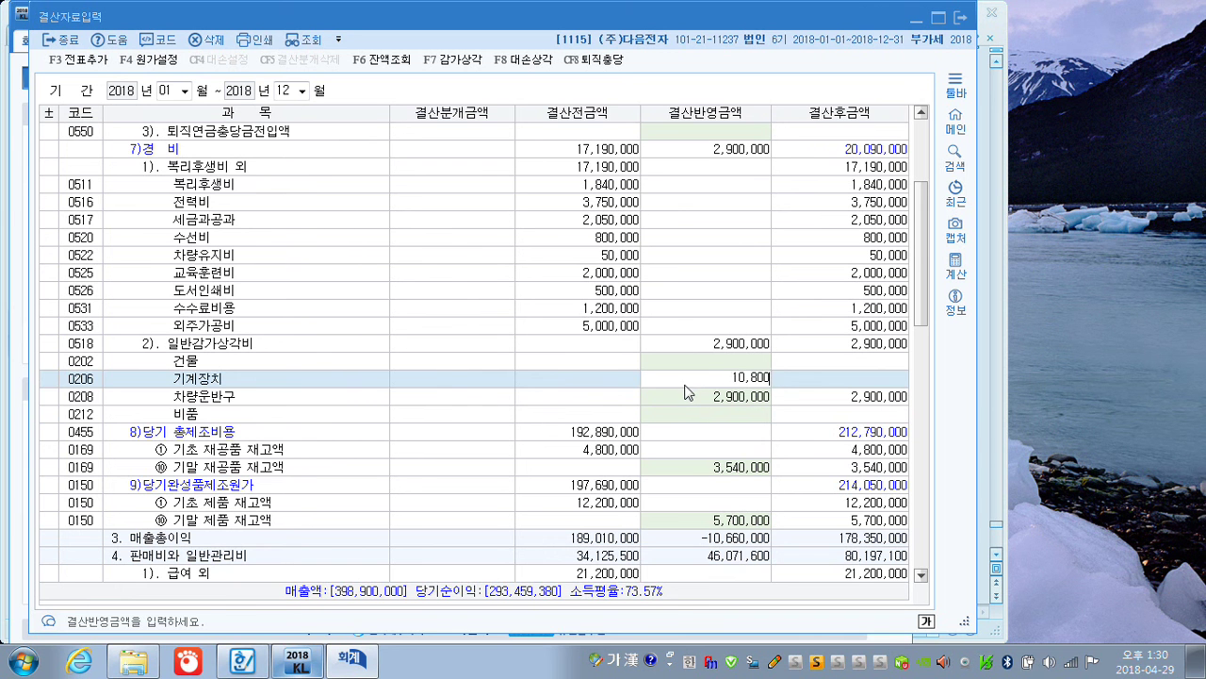
{"action": "key", "text": "Return"}
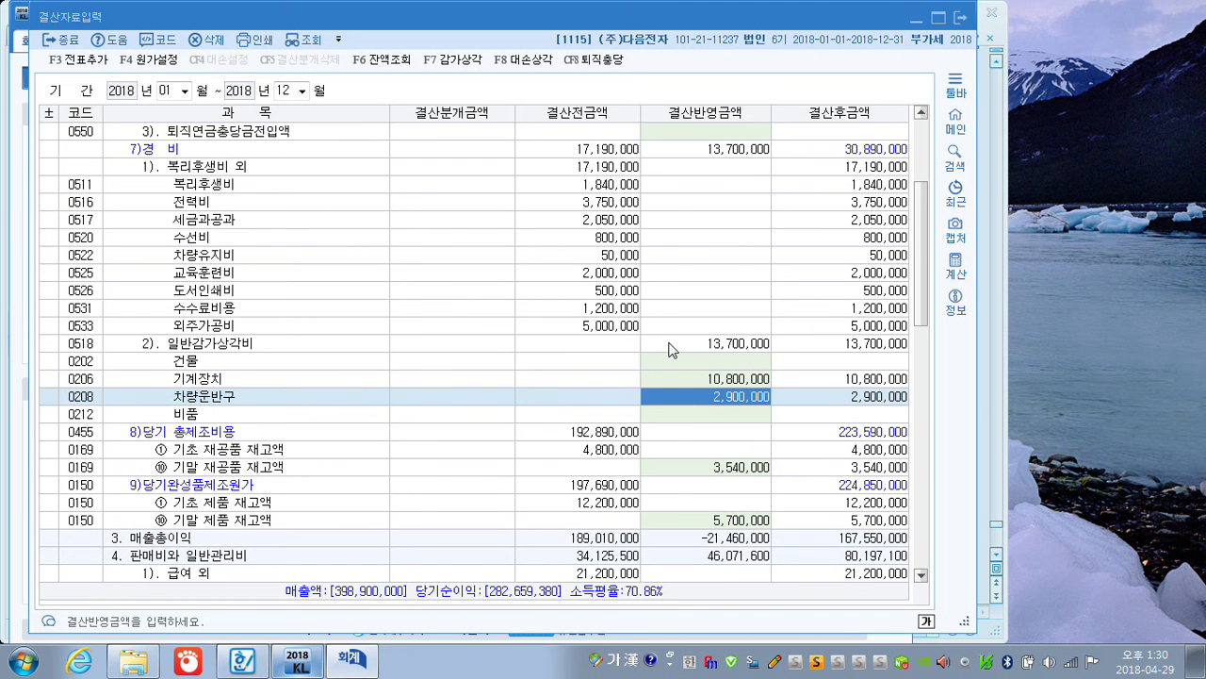
Under 법인세등 (0998), enter the 결산반영금액 9,150,000 for 선납세금 (0136) and 10,850,000 for 추가계상액
{"action": "scroll", "coordinate": [657, 279], "scroll_direction": "down", "scroll_amount": 2}
{"action": "scroll", "coordinate": [656, 275], "scroll_direction": "down", "scroll_amount": 12}
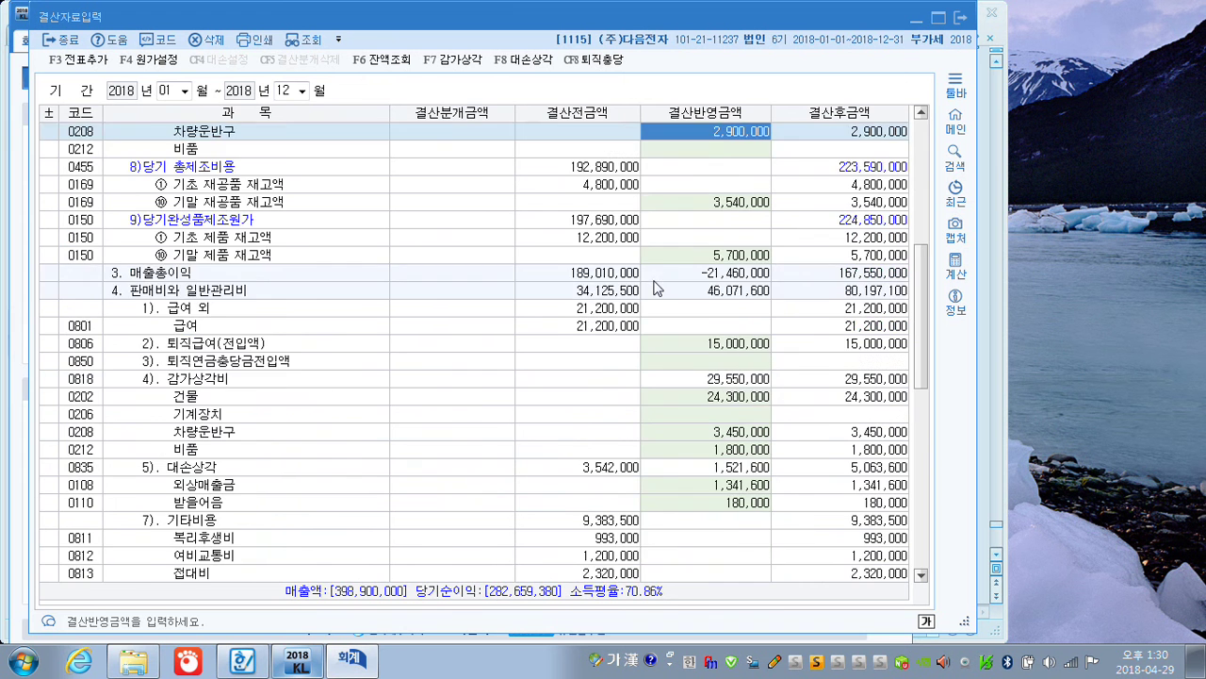
{"action": "scroll", "coordinate": [654, 295], "scroll_direction": "down", "scroll_amount": 5}
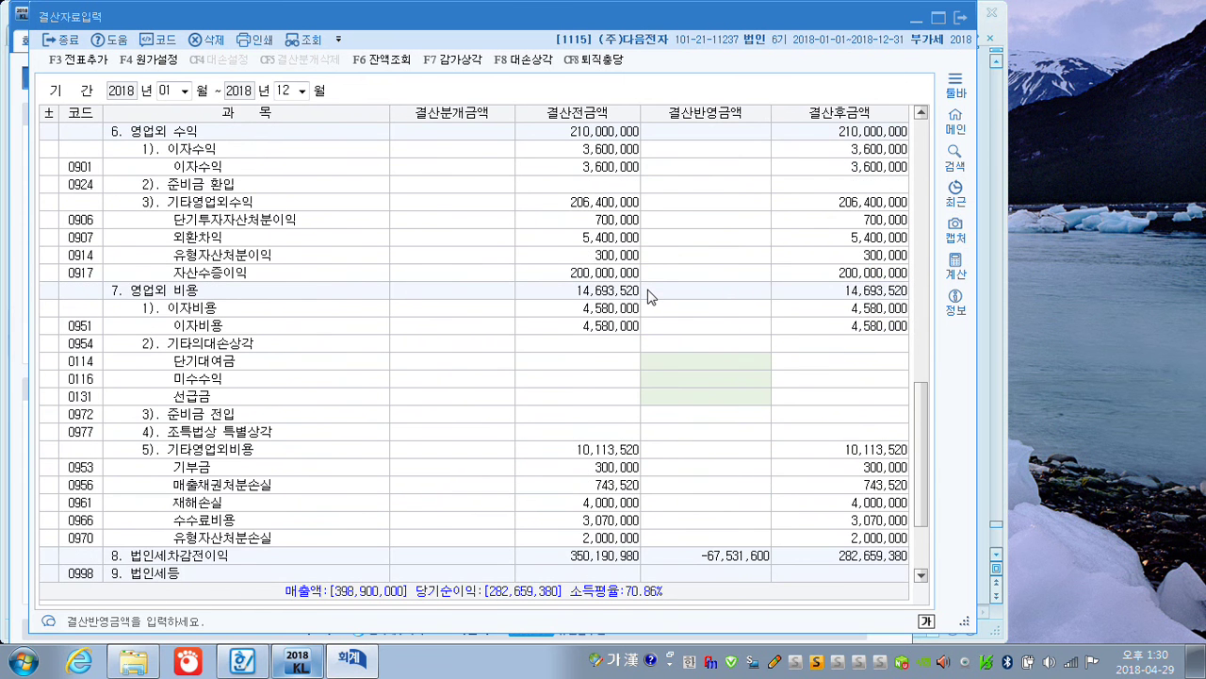
{"action": "left_click", "coordinate": [693, 509]}
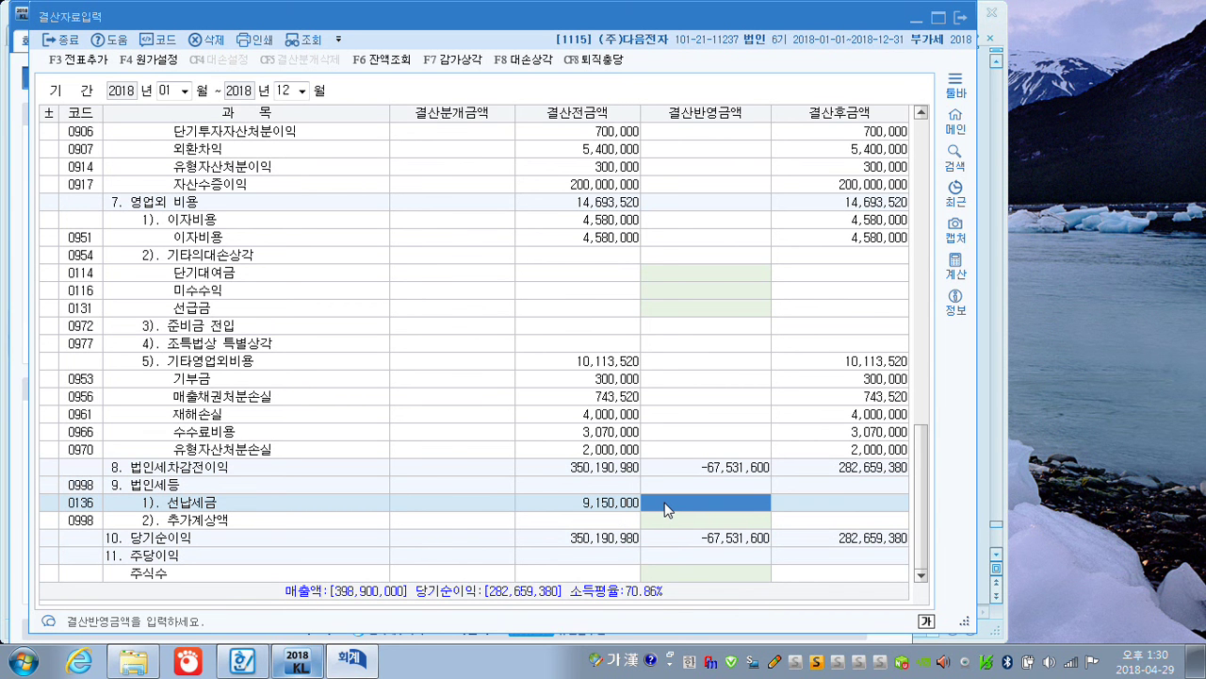
{"action": "left_click", "coordinate": [665, 509]}
{"action": "type", "text": "9,150,000"}
{"action": "key", "text": "Return"}
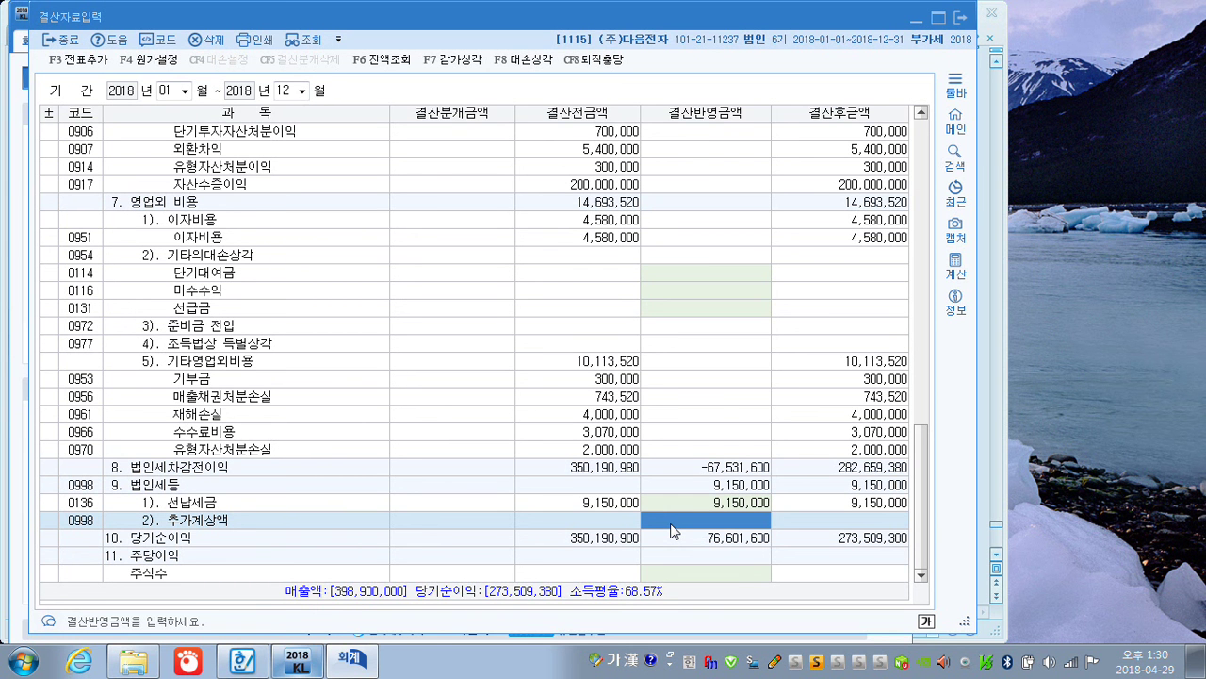
{"action": "type", "text": "10850000"}
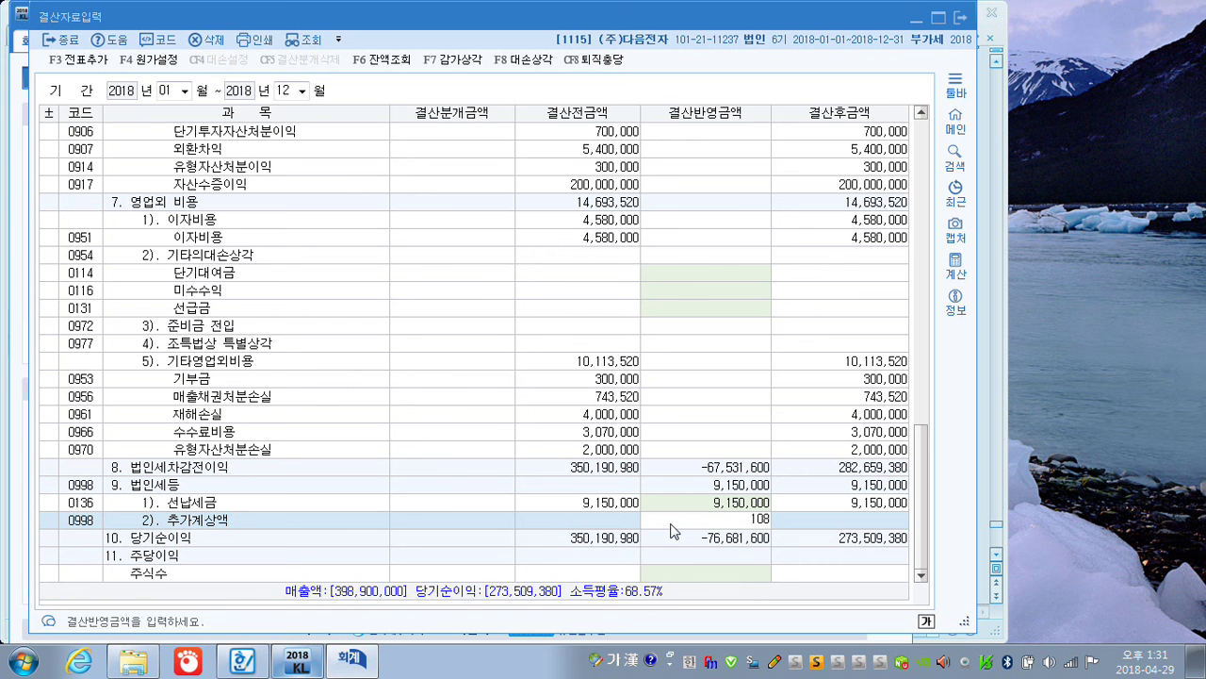
{"action": "key", "text": "Return"}
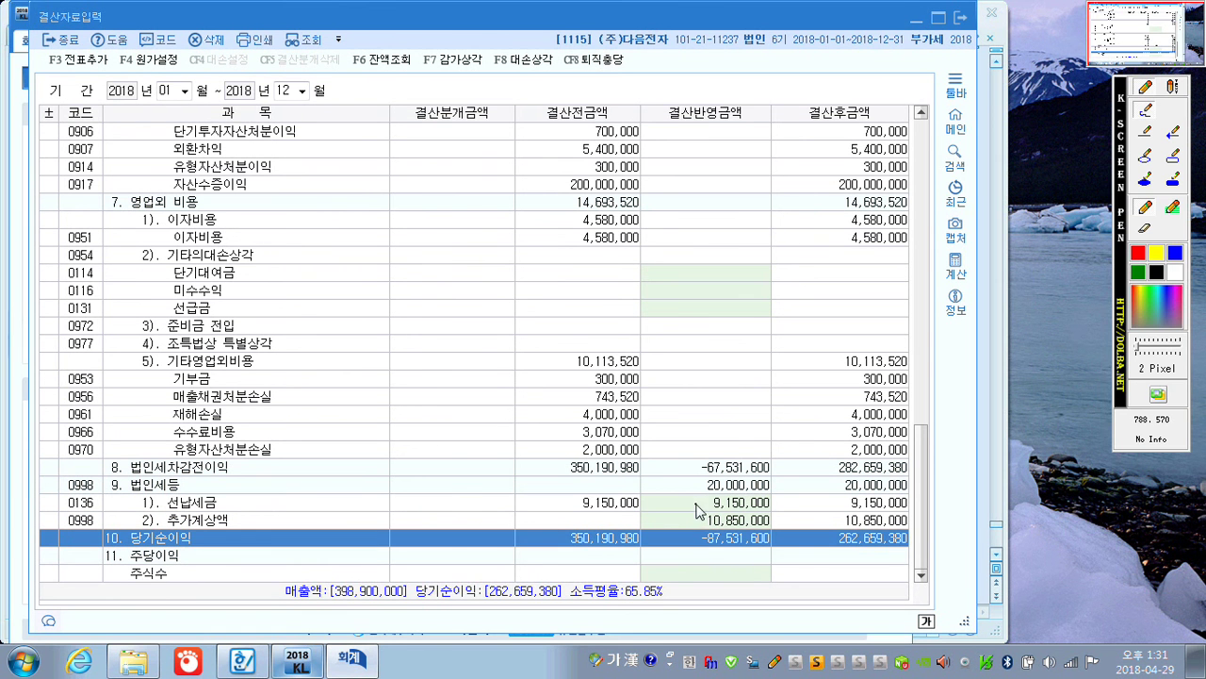
{"action": "mouse_move", "coordinate": [698, 510]}
{"action": "left_mouse_down"}
{"action": "mouse_move", "coordinate": [694, 534]}
{"action": "mouse_move", "coordinate": [724, 494]}
{"action": "mouse_move", "coordinate": [696, 485]}
{"action": "mouse_move", "coordinate": [765, 473]}
{"action": "mouse_move", "coordinate": [770, 507]}
{"action": "mouse_move", "coordinate": [698, 491]}
{"action": "mouse_move", "coordinate": [757, 424]}
{"action": "mouse_move", "coordinate": [768, 439]}
{"action": "mouse_move", "coordinate": [799, 424]}
{"action": "mouse_move", "coordinate": [809, 439]}
{"action": "left_mouse_up"}
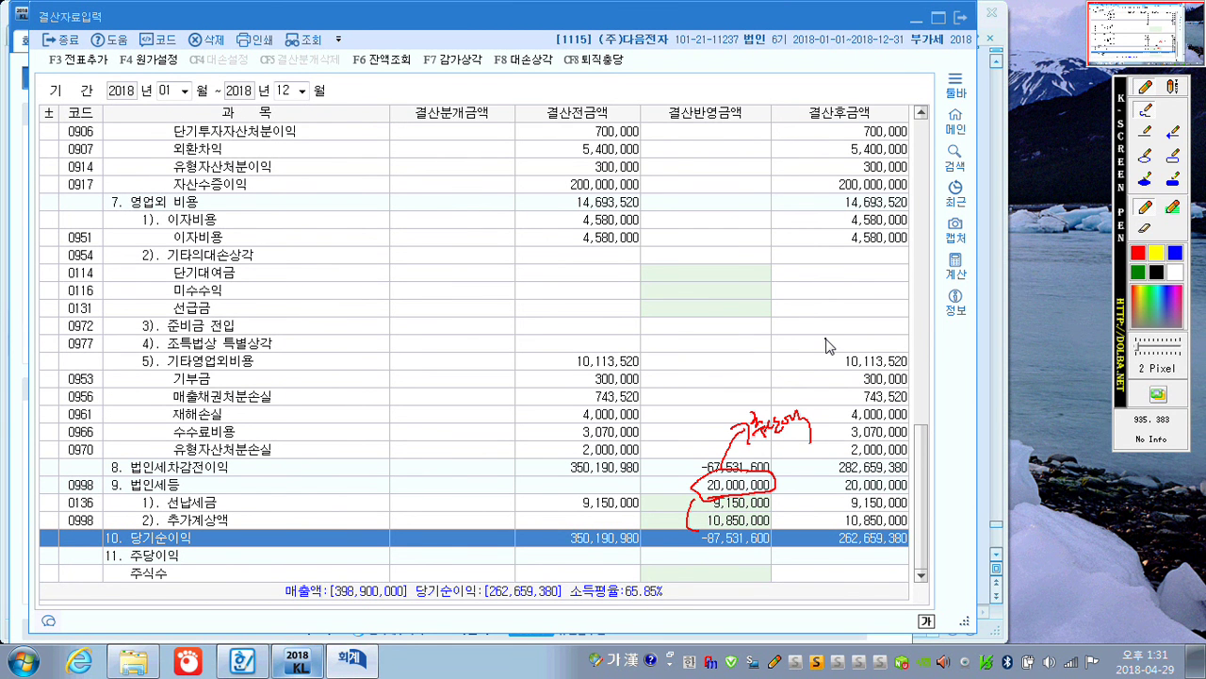
{"action": "key", "text": "Escape"}
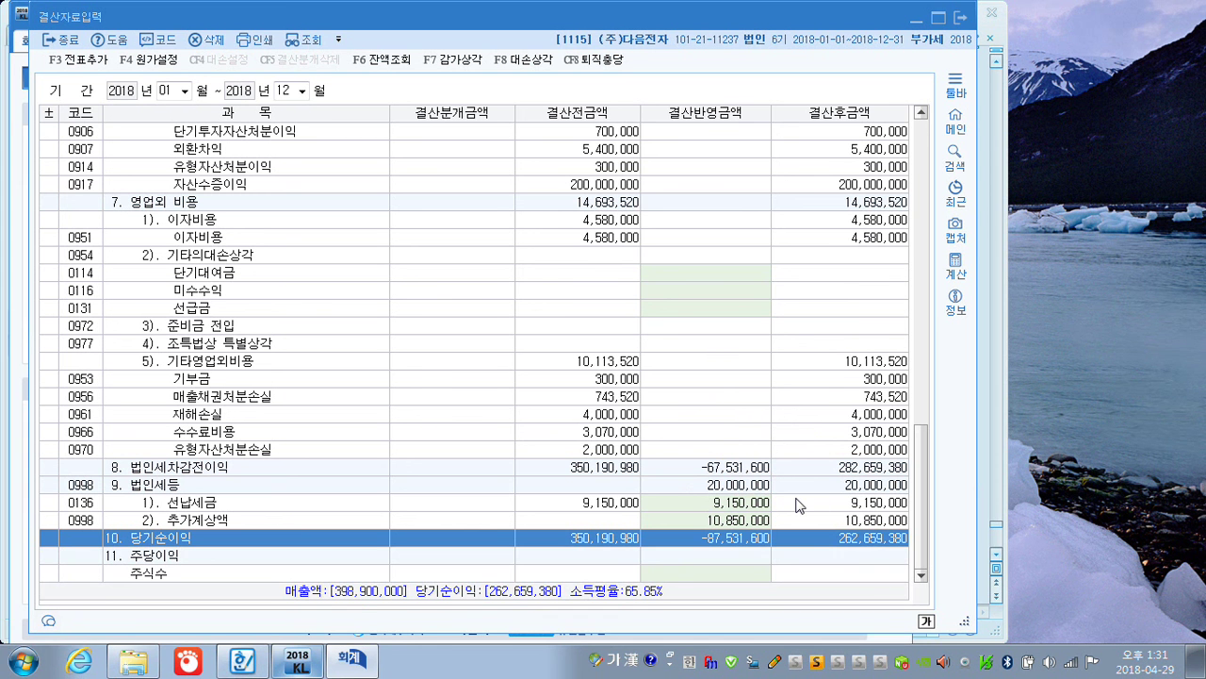
{"action": "key", "text": "F9"}
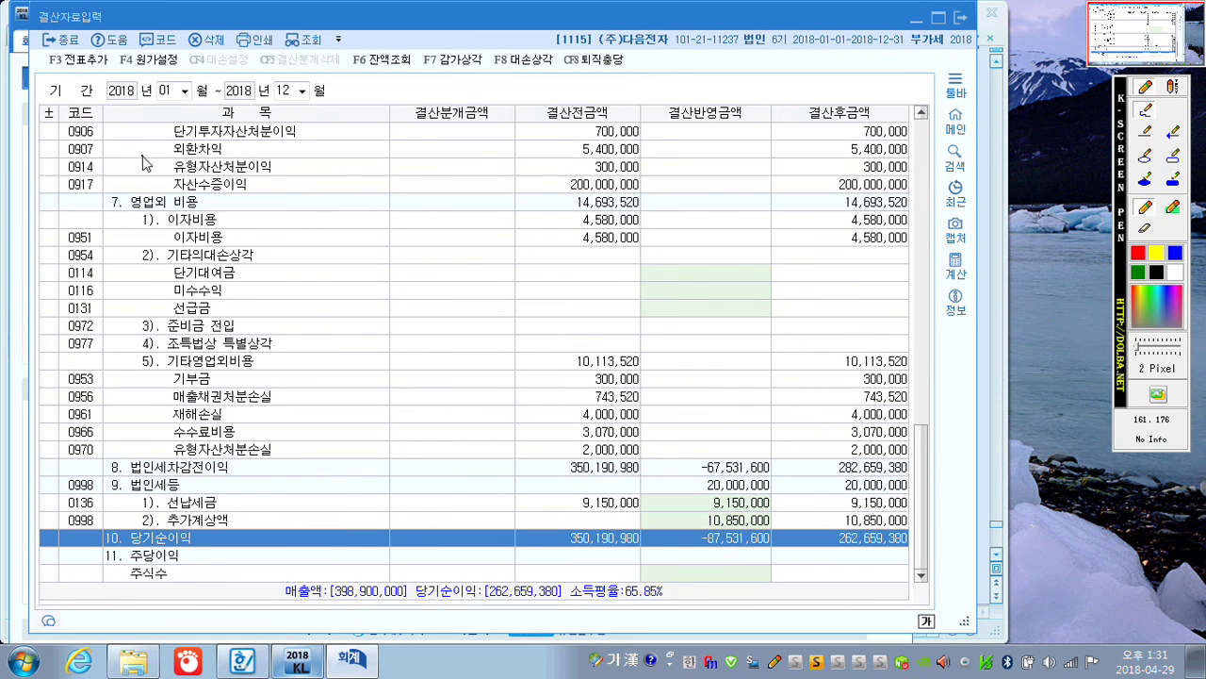
{"action": "mouse_move", "coordinate": [97, 74]}
{"action": "left_mouse_down"}
{"action": "mouse_move", "coordinate": [40, 73]}
{"action": "mouse_move", "coordinate": [95, 47]}
{"action": "mouse_move", "coordinate": [111, 68]}
{"action": "mouse_move", "coordinate": [94, 50]}
{"action": "left_mouse_up"}
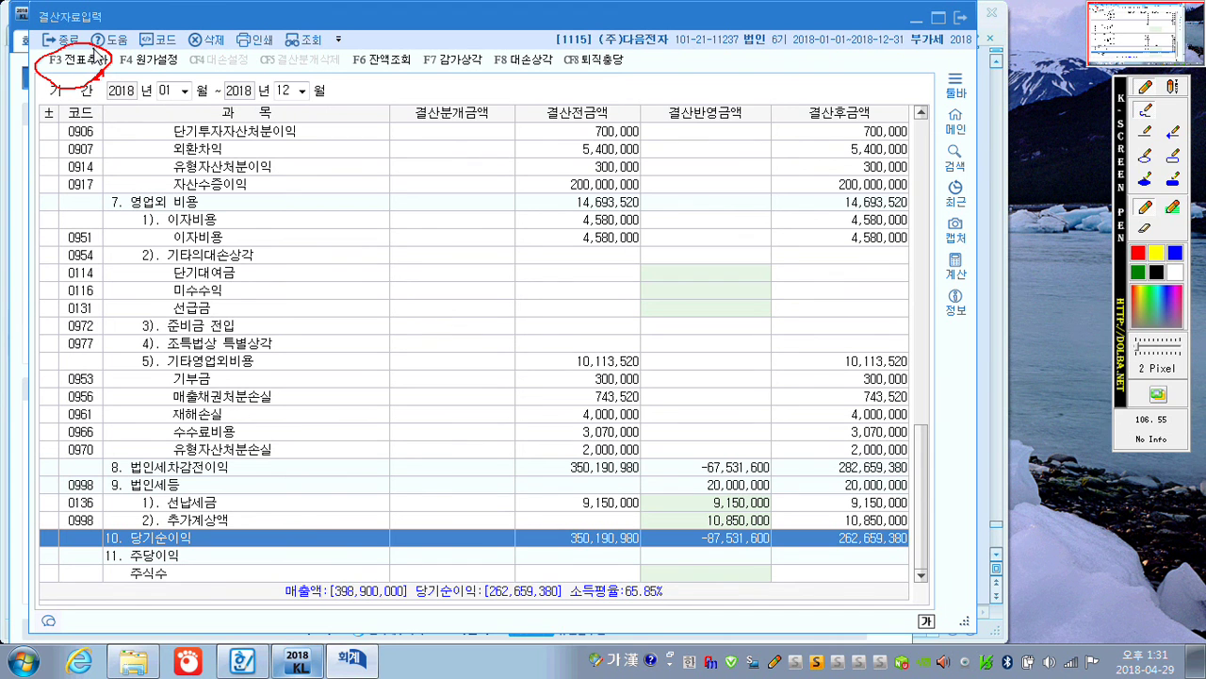
{"action": "key", "text": "F9"}
Add the automatic closing entries to 일반전표 and close 결산자료입력
{"action": "left_click", "coordinate": [85, 62]}
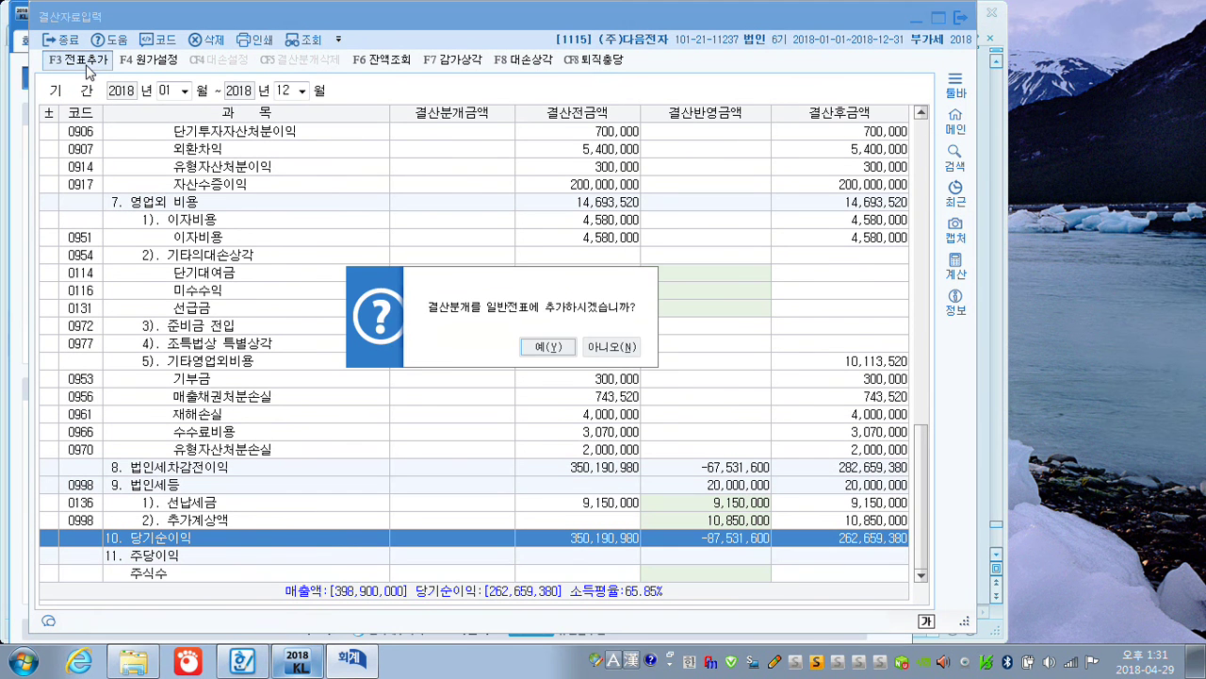
{"action": "left_click", "coordinate": [550, 347]}
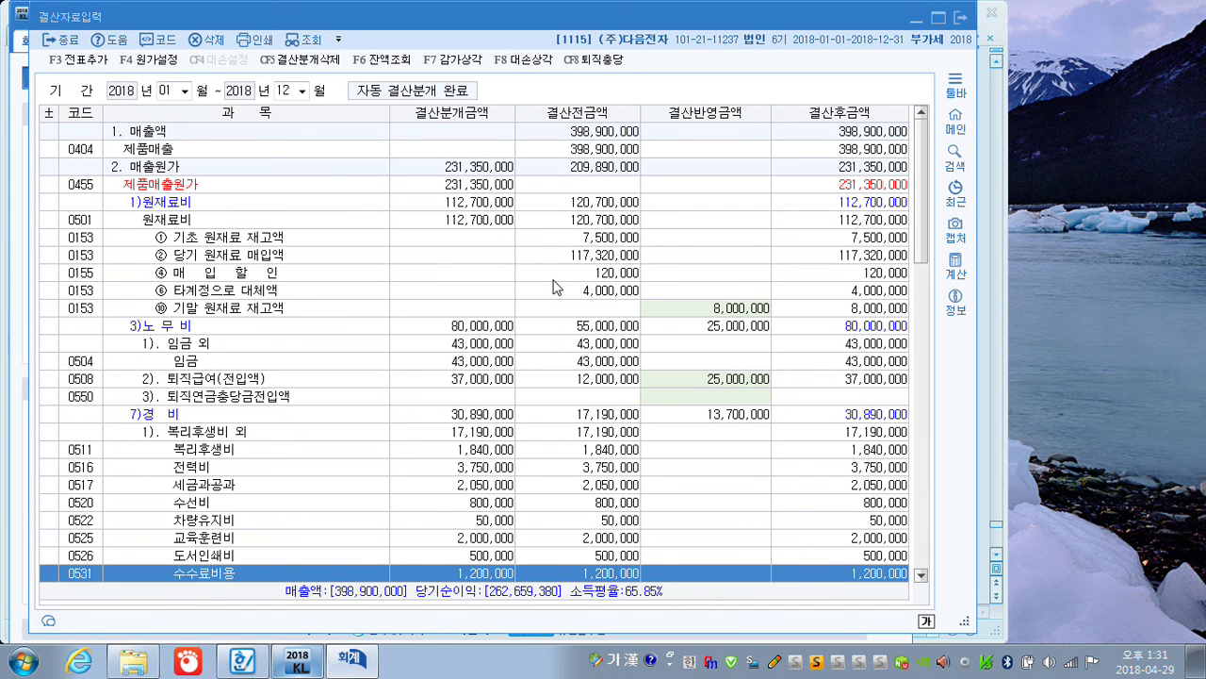
{"action": "left_click", "coordinate": [961, 19]}
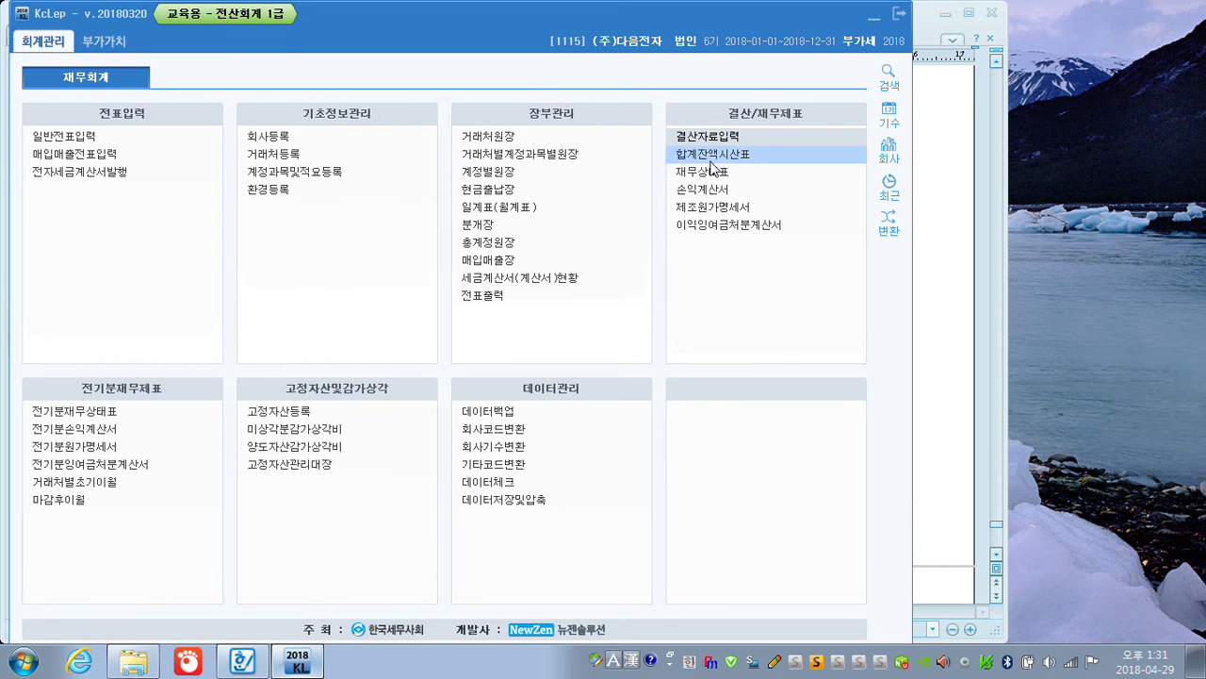
View the 손익계산서 for December 2018 and the 제품매출 ledger behind it, and close both
{"action": "left_click", "coordinate": [713, 193]}
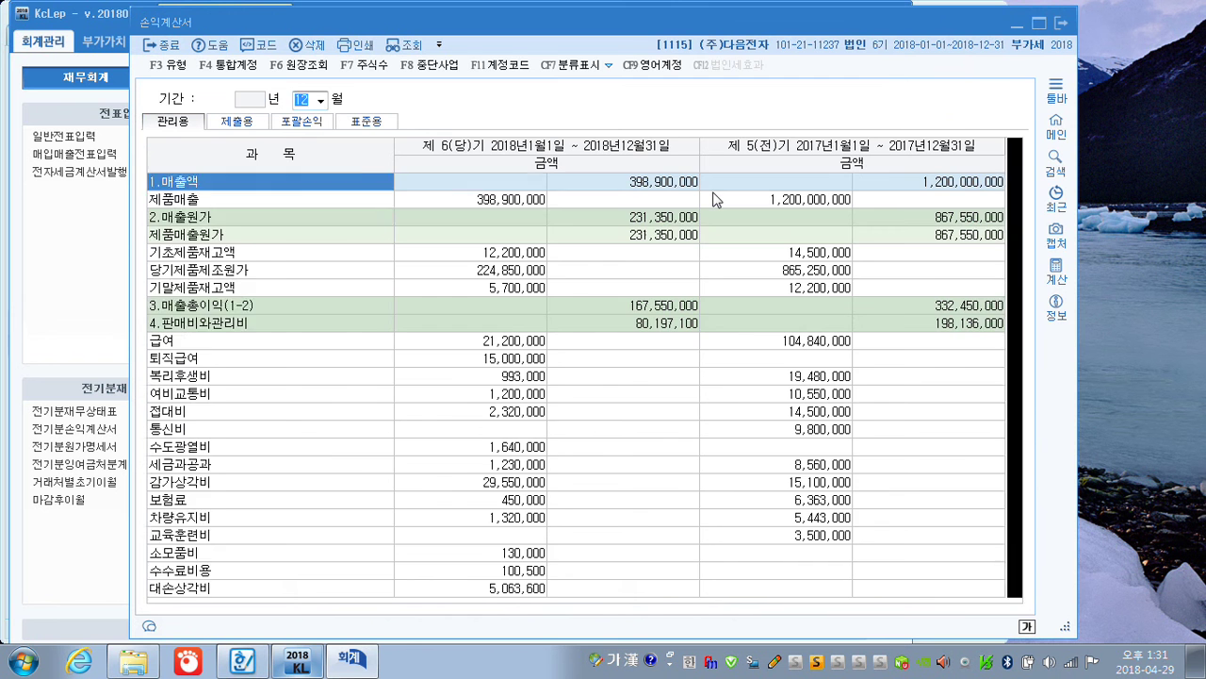
{"action": "double_click", "coordinate": [713, 199]}
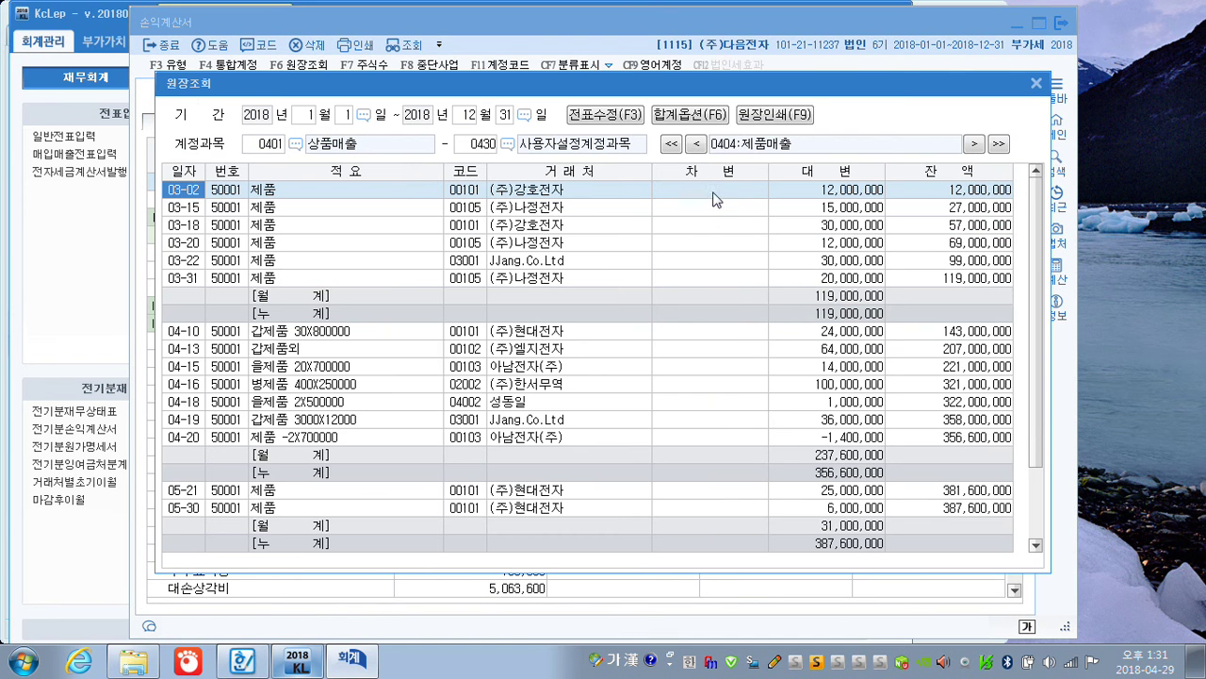
{"action": "left_click", "coordinate": [1035, 85]}
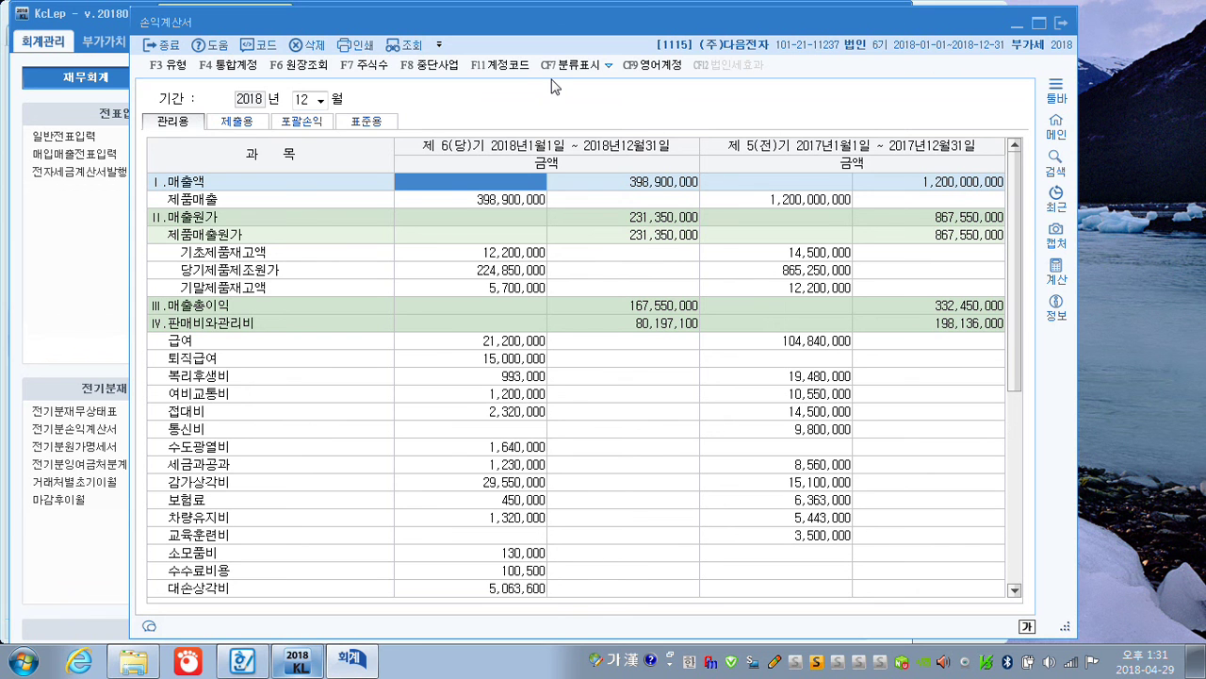
{"action": "left_click", "coordinate": [1062, 26]}
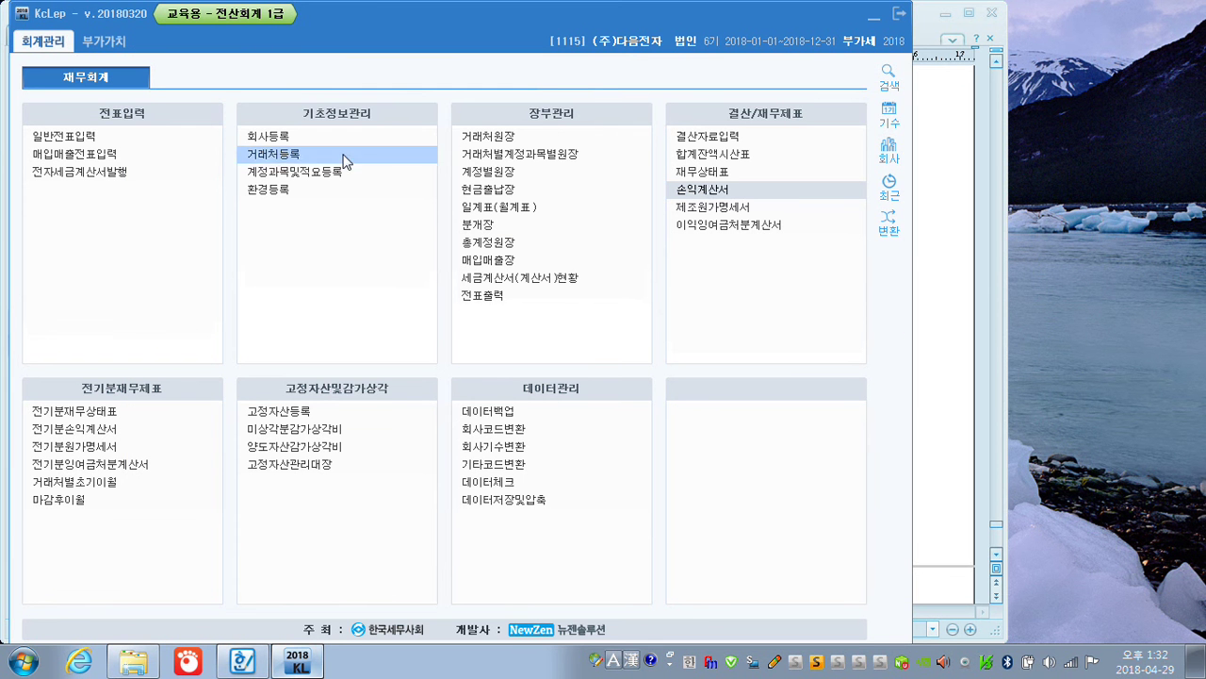
Open the 이익잉여금처분계산서 and decline loading the previously saved data
{"action": "left_click", "coordinate": [703, 225]}
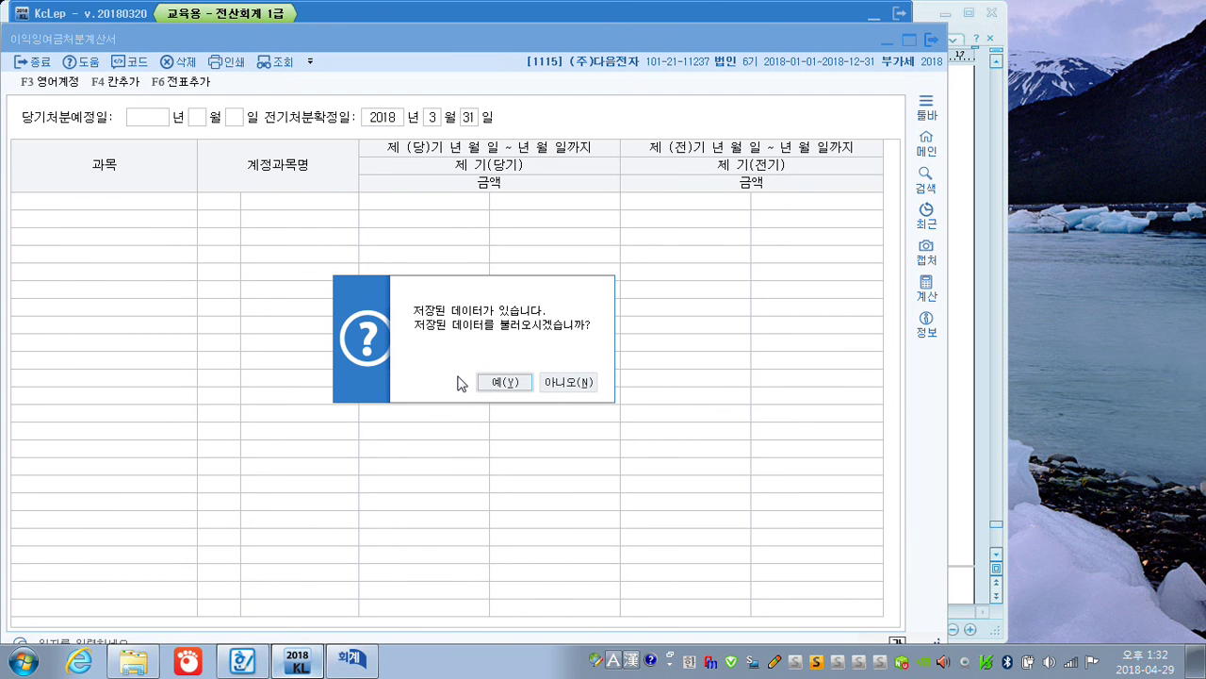
{"action": "key", "text": "ctrl+2"}
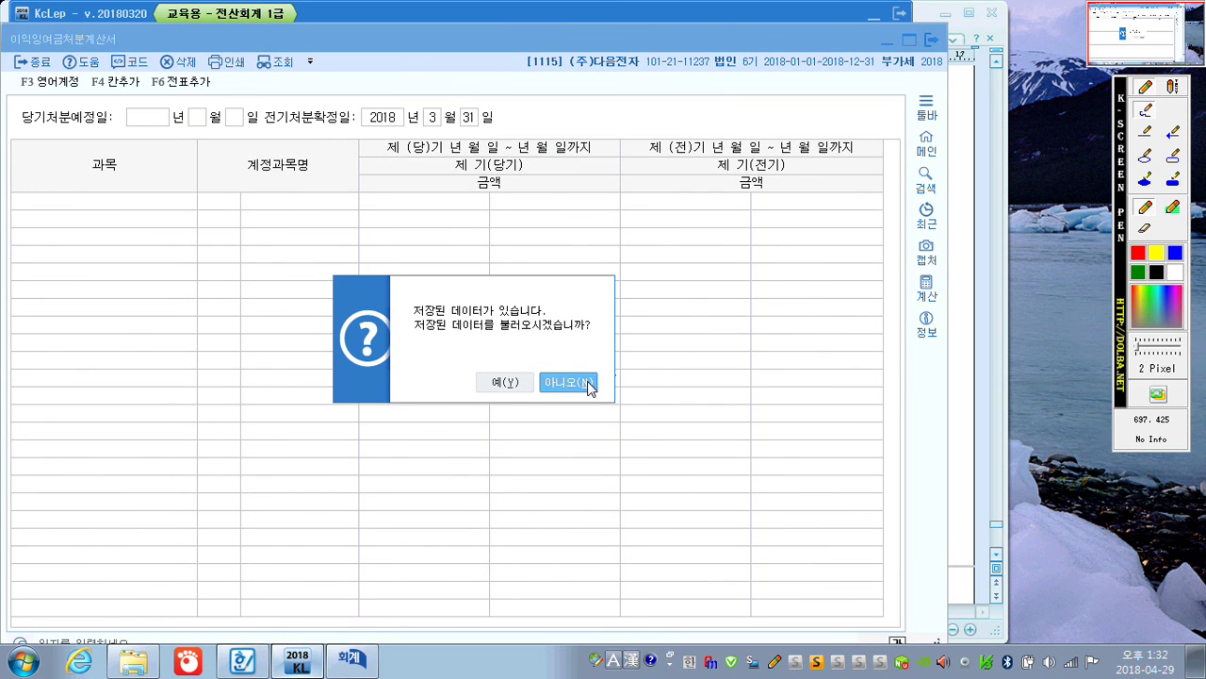
{"action": "left_click_drag", "start_coordinate": [588, 404], "coordinate": [552, 399]}
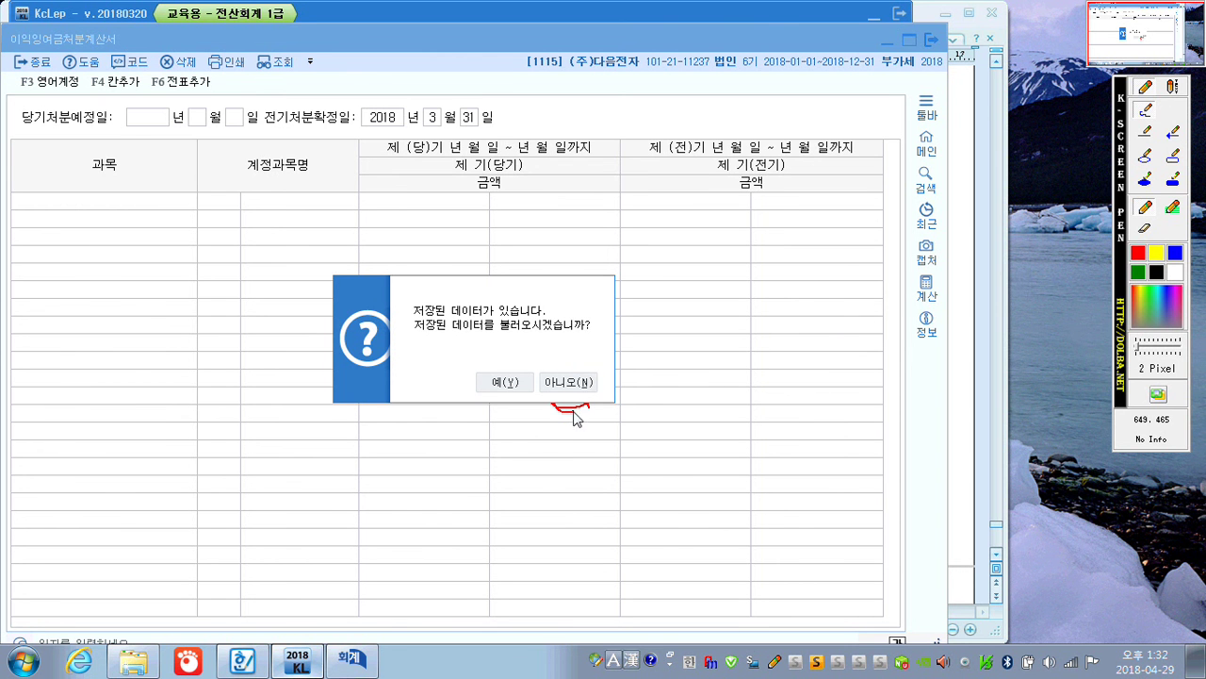
{"action": "left_click_drag", "start_coordinate": [577, 404], "coordinate": [566, 404]}
{"action": "key", "text": "Escape"}
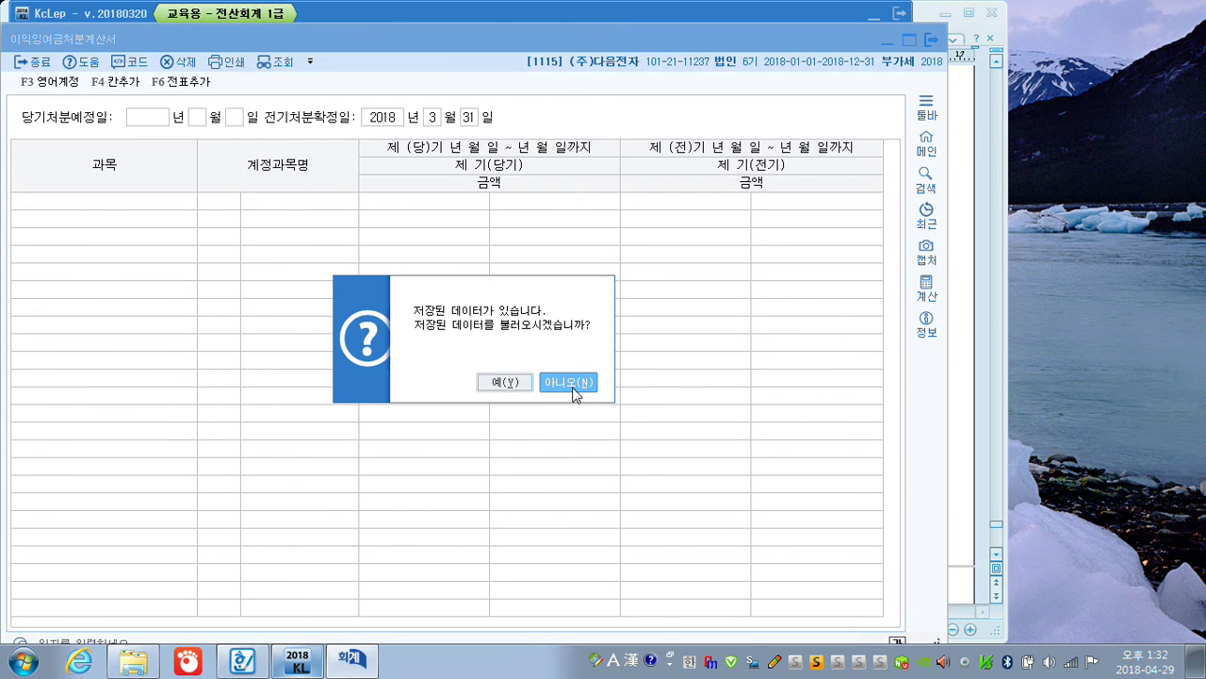
{"action": "key", "text": "F9"}
{"action": "mouse_move", "coordinate": [573, 396]}
{"action": "left_mouse_down"}
{"action": "mouse_move", "coordinate": [571, 417]}
{"action": "mouse_move", "coordinate": [598, 366]}
{"action": "mouse_move", "coordinate": [547, 375]}
{"action": "mouse_move", "coordinate": [572, 414]}
{"action": "mouse_move", "coordinate": [581, 379]}
{"action": "left_mouse_up"}
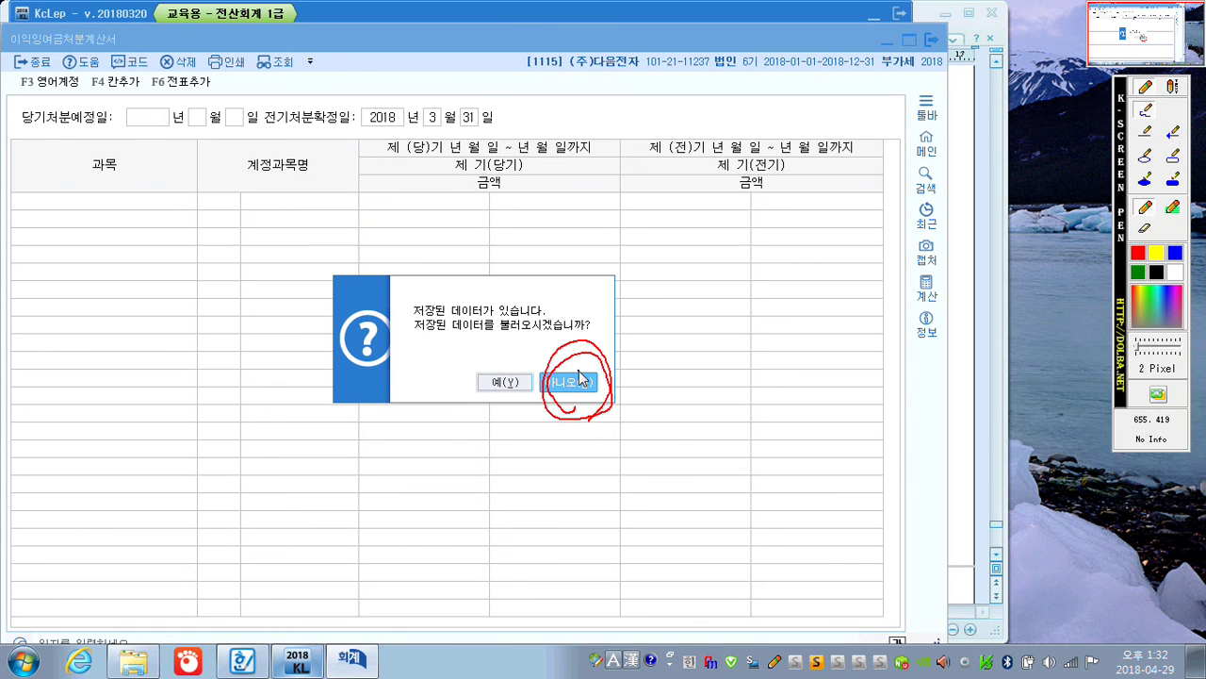
{"action": "key", "text": "Escape"}
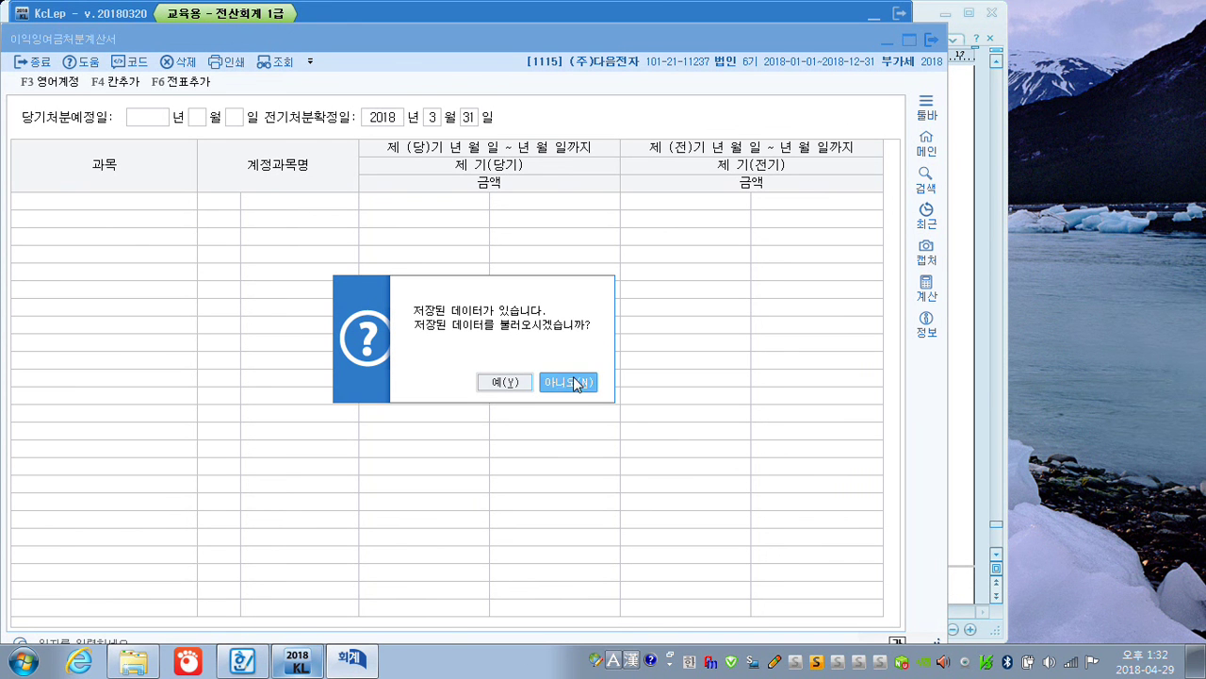
{"action": "left_click", "coordinate": [565, 388]}
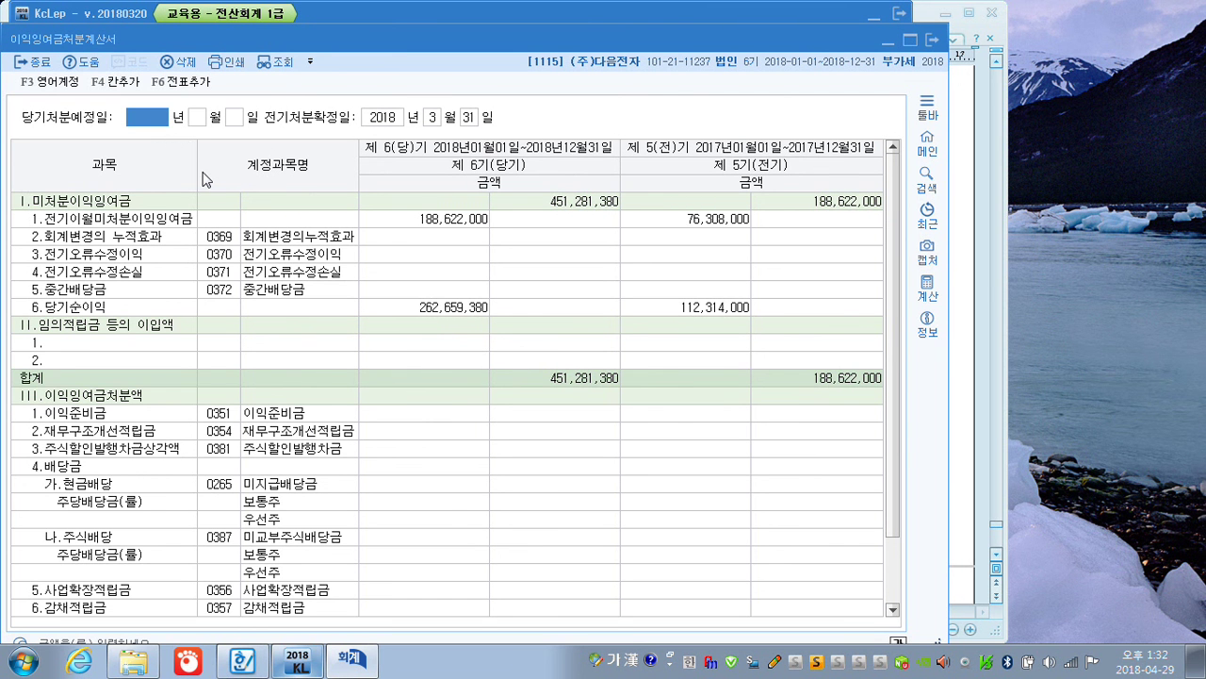
Set the 당기처분예정일 of the 이익잉여금처분계산서 to 2019년 2월 28일
{"action": "left_click", "coordinate": [471, 446]}
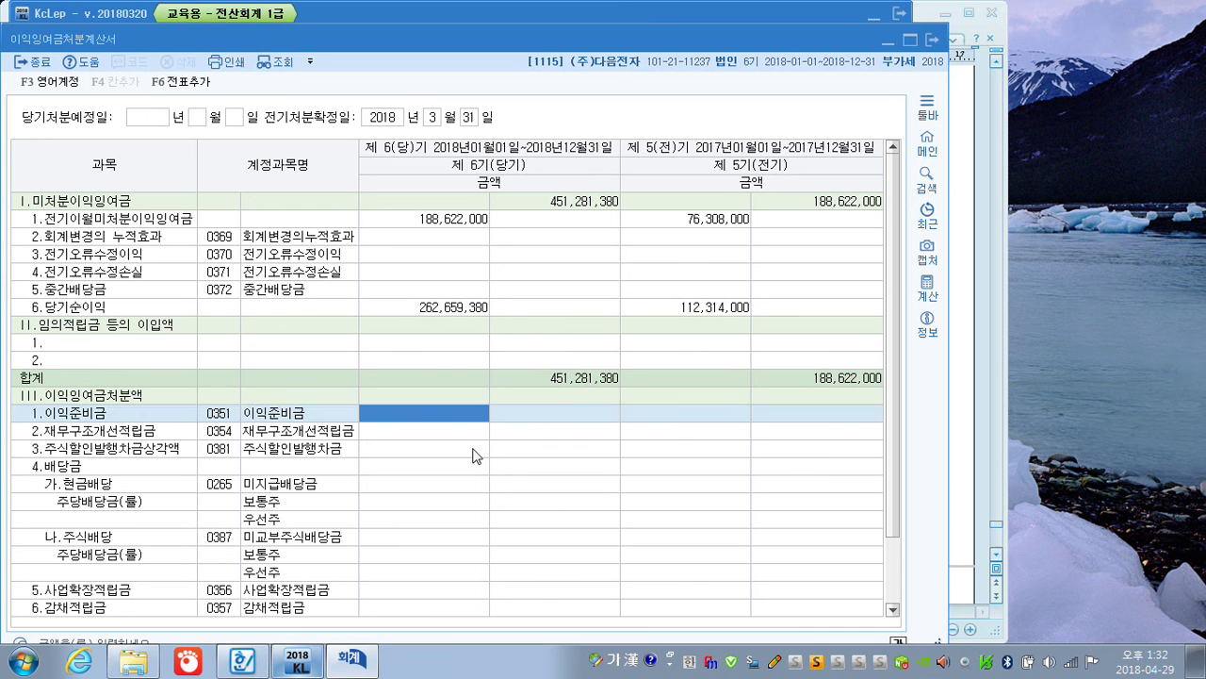
{"action": "left_click", "coordinate": [166, 117]}
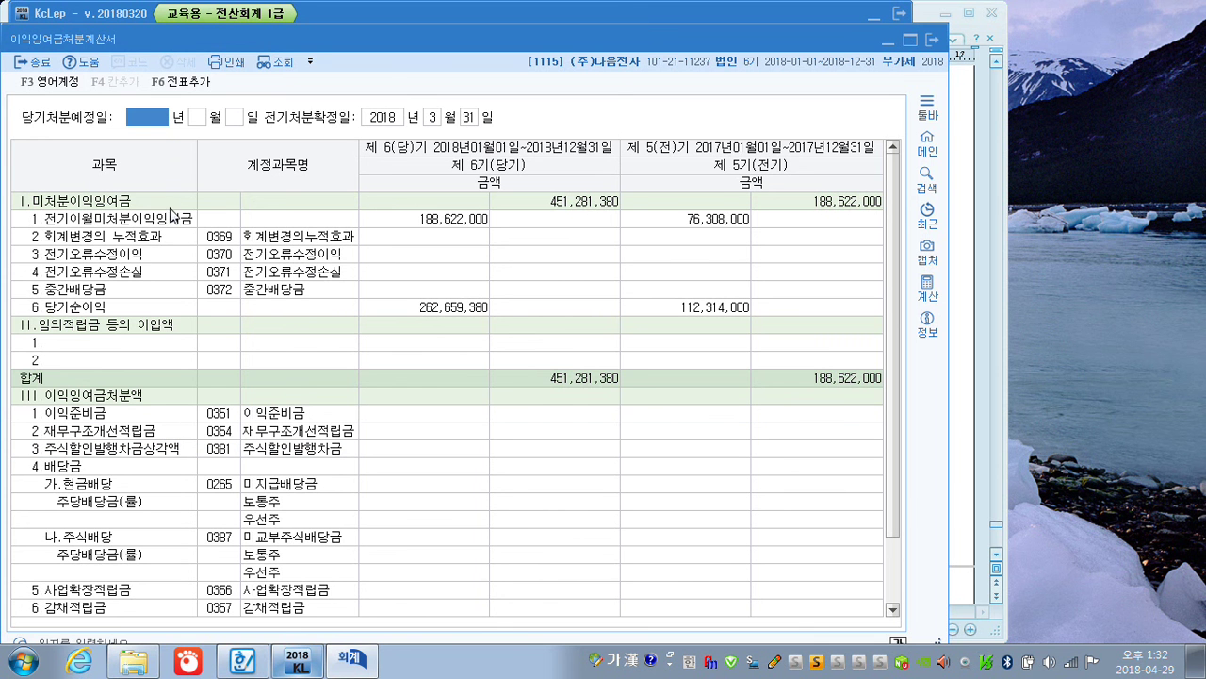
{"action": "type", "text": "2019 년 "}
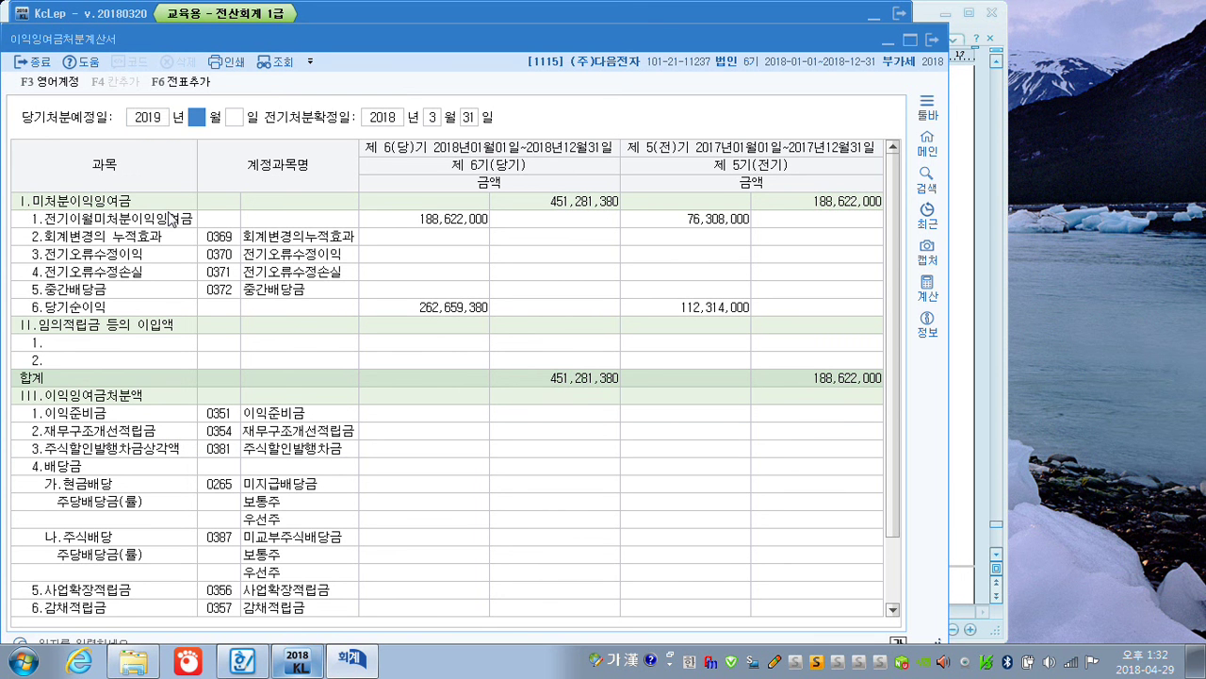
{"action": "type", "text": "2 월 28"}
{"action": "key", "text": "Return"}
{"action": "key", "text": "Return"}
{"action": "key", "text": "Return"}
{"action": "key", "text": "Return"}
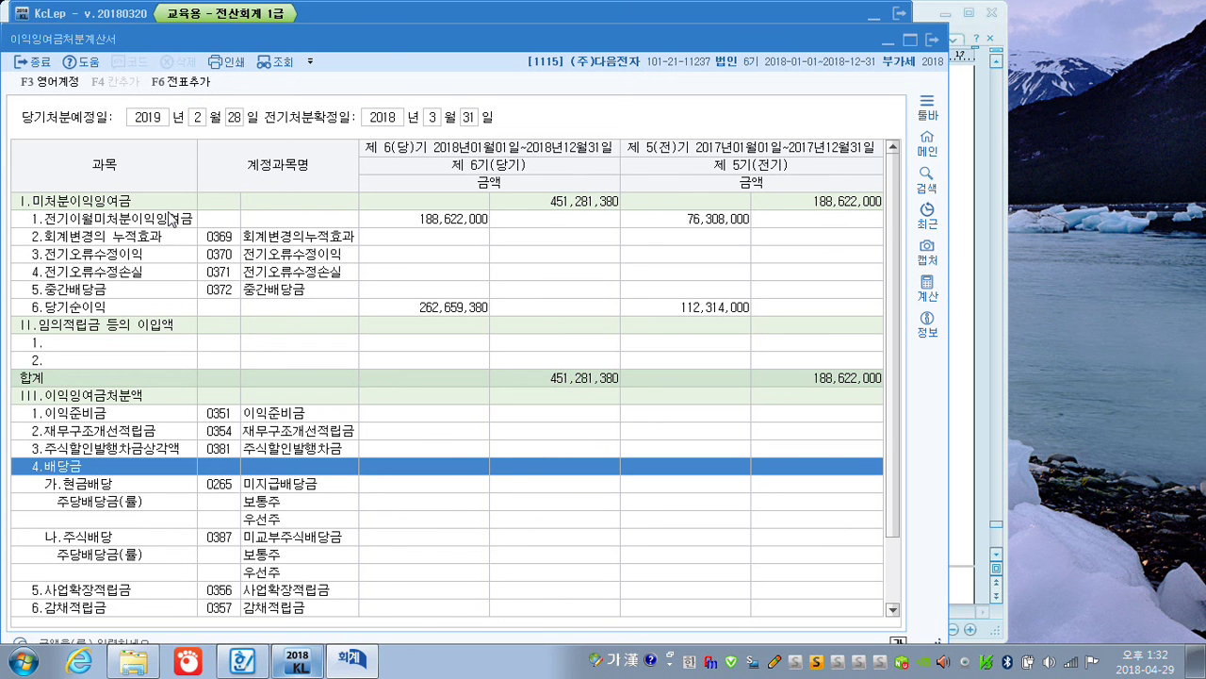
Add the 이익잉여금처분계산서 entries to 일반전표 with 전표추가 and close the statement
{"action": "left_click", "coordinate": [449, 435]}
{"action": "left_click", "coordinate": [454, 482]}
{"action": "left_click", "coordinate": [455, 524]}
{"action": "left_click", "coordinate": [457, 554]}
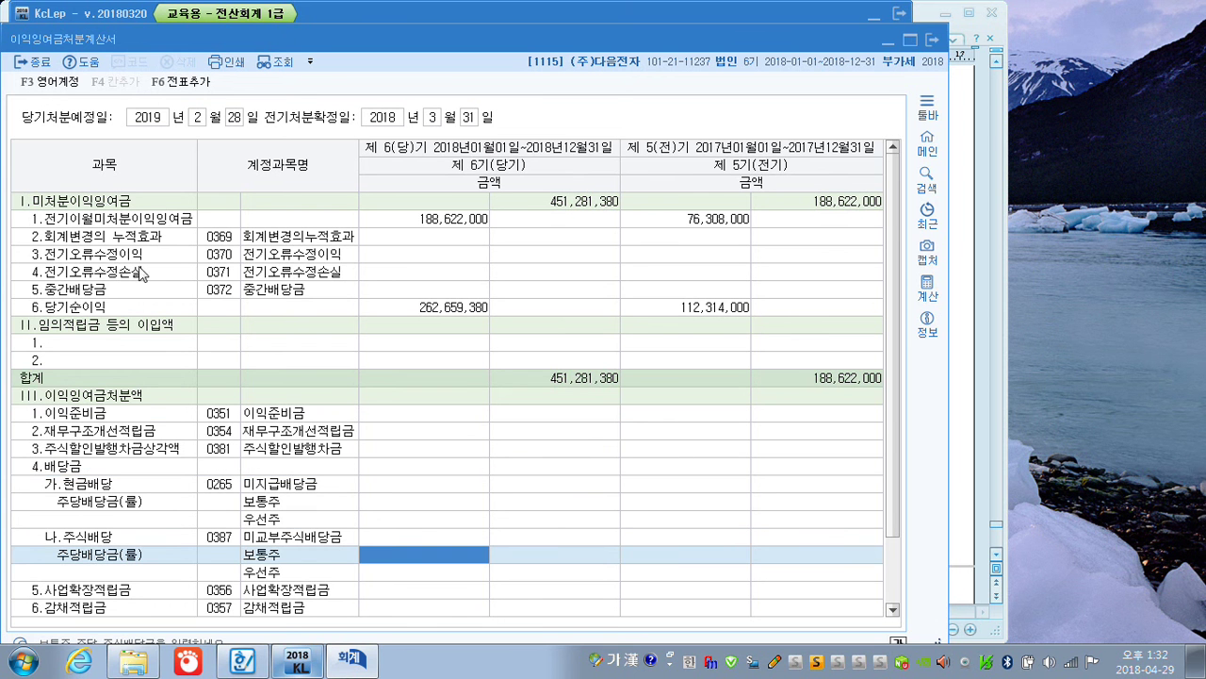
{"action": "left_click", "coordinate": [182, 85]}
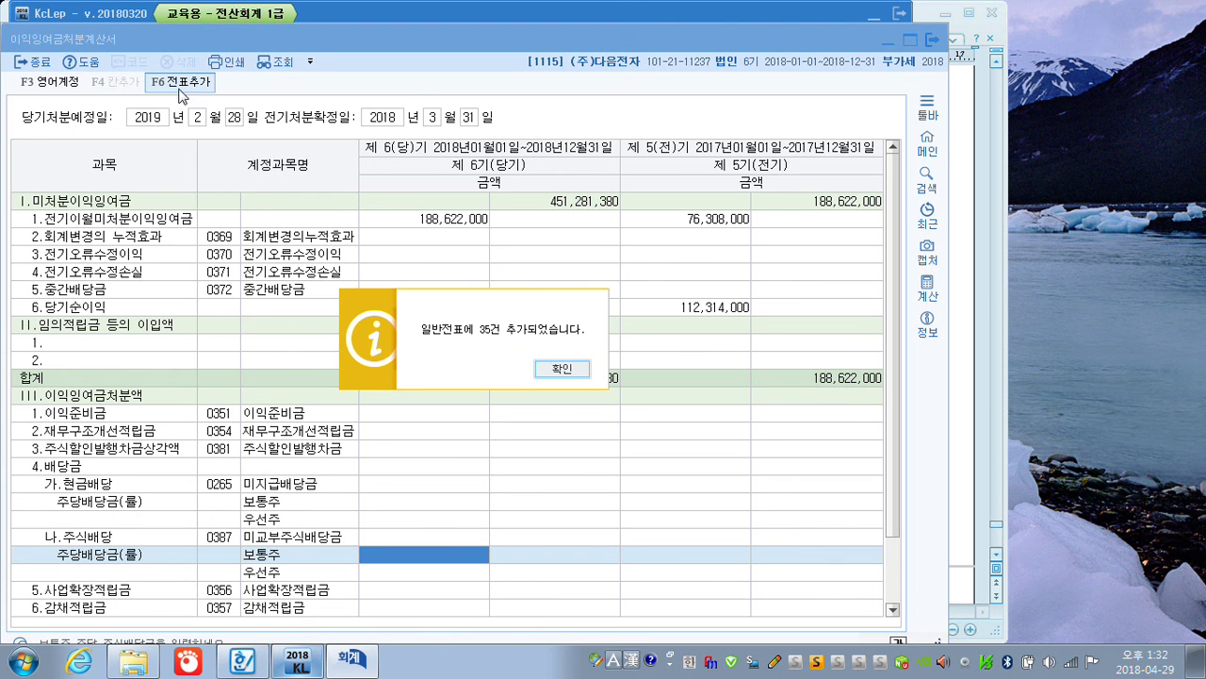
{"action": "left_click", "coordinate": [556, 368]}
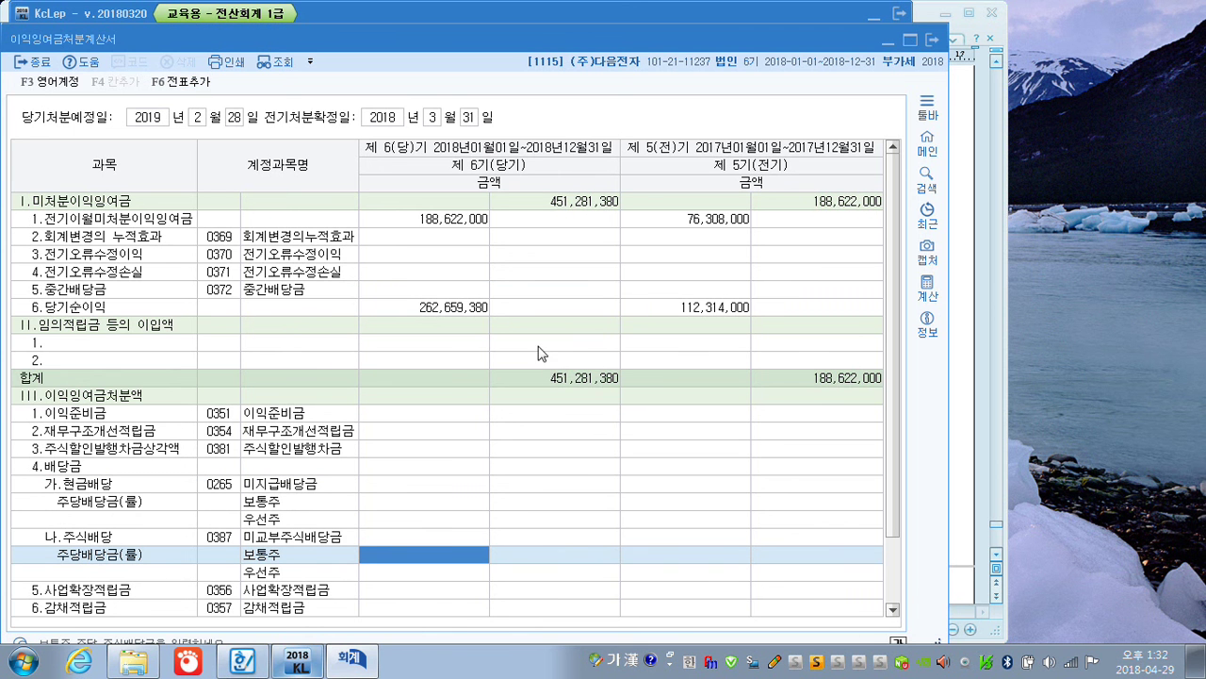
{"action": "left_click", "coordinate": [932, 41]}
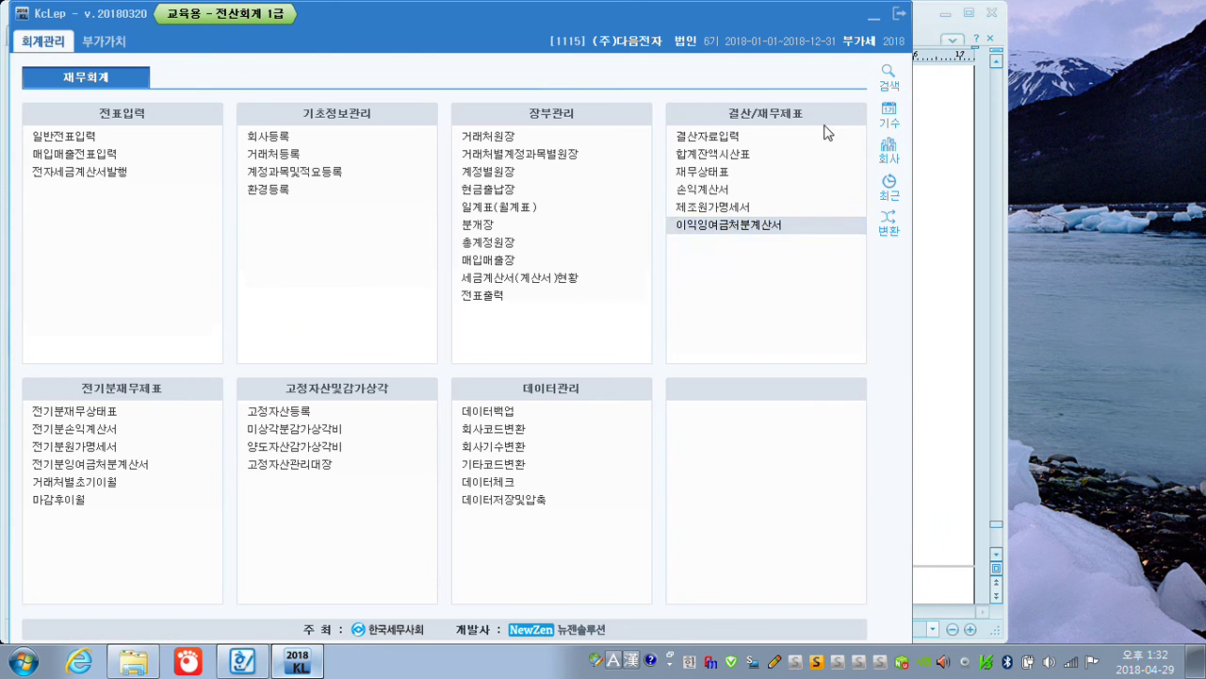
View the 재무상태표 for December 2018 and the 외상매출금 row in the 합계잔액시산표 at May 31, 2018, closing both
{"action": "left_click", "coordinate": [710, 177]}
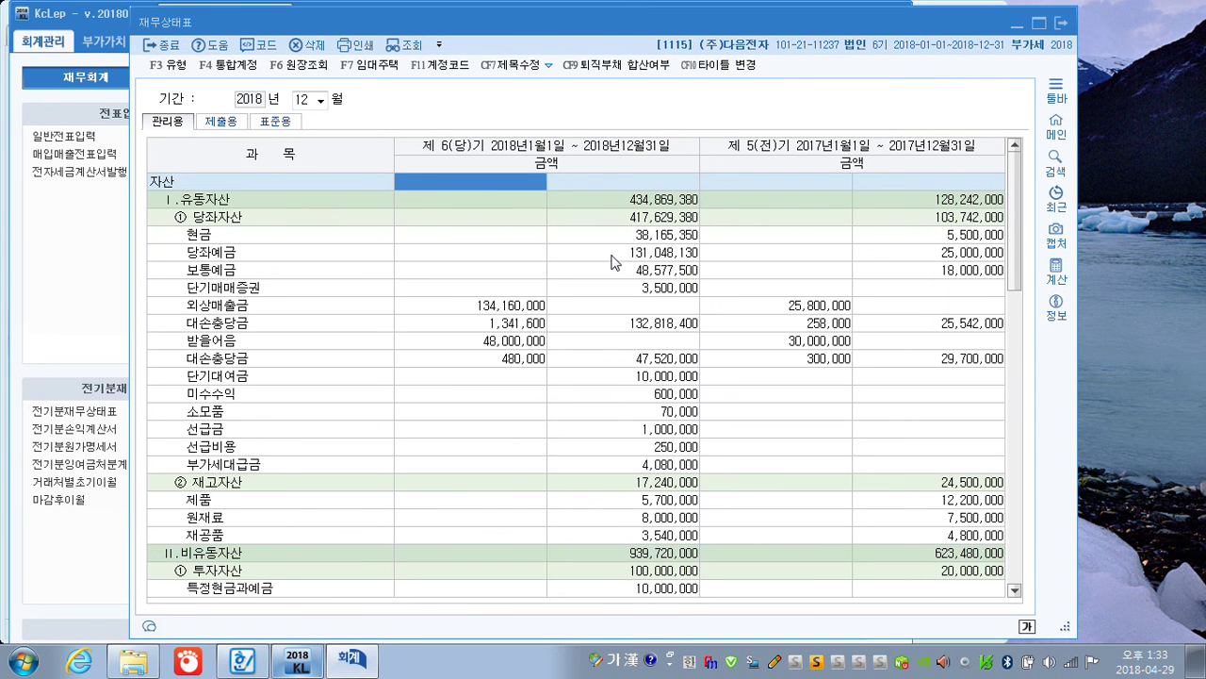
{"action": "left_click", "coordinate": [1062, 24]}
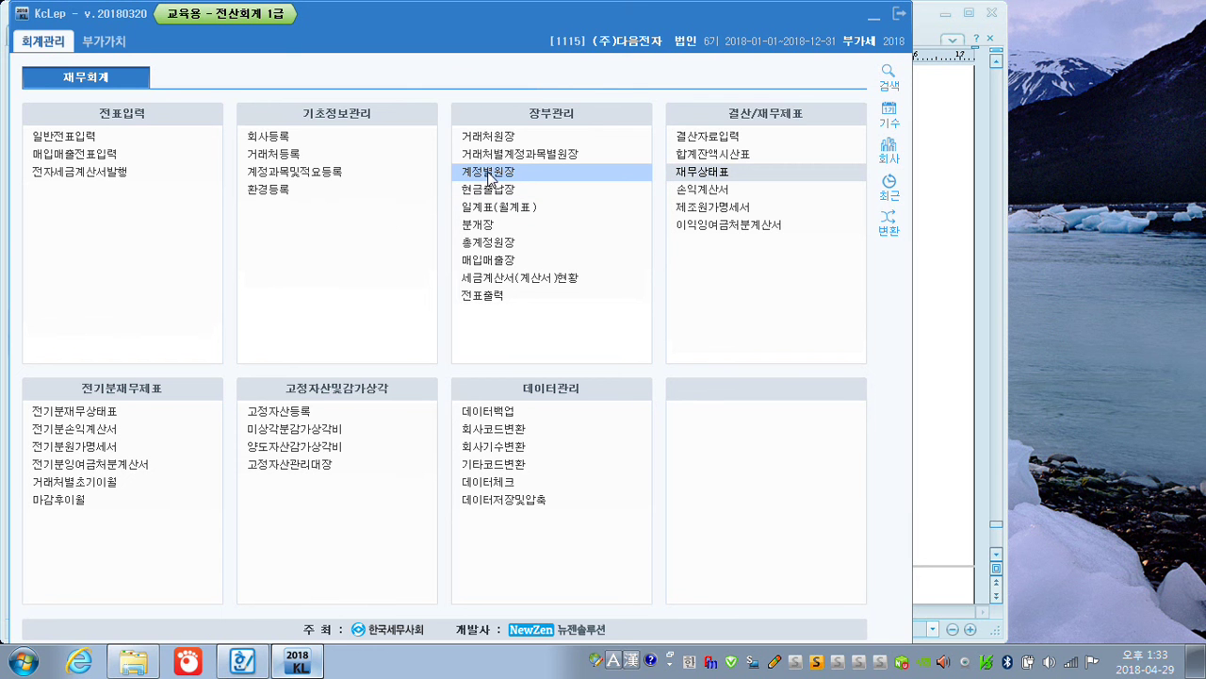
{"action": "left_click", "coordinate": [735, 155]}
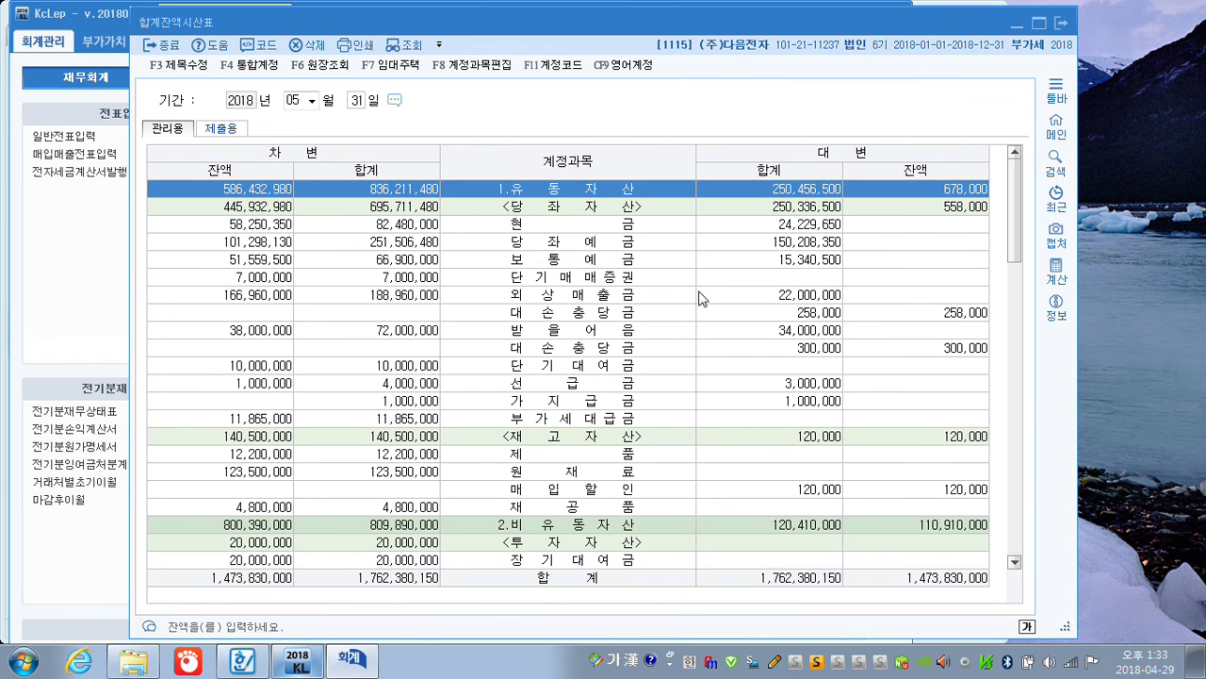
{"action": "left_click", "coordinate": [646, 296]}
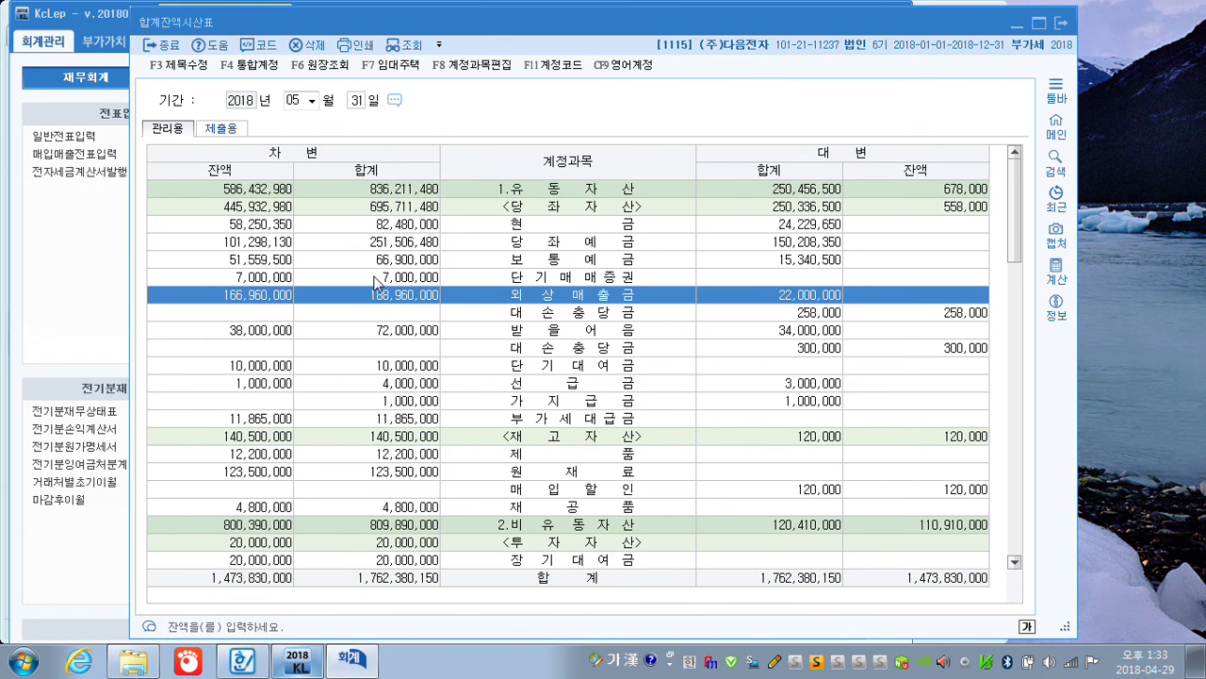
{"action": "left_click", "coordinate": [1061, 23]}
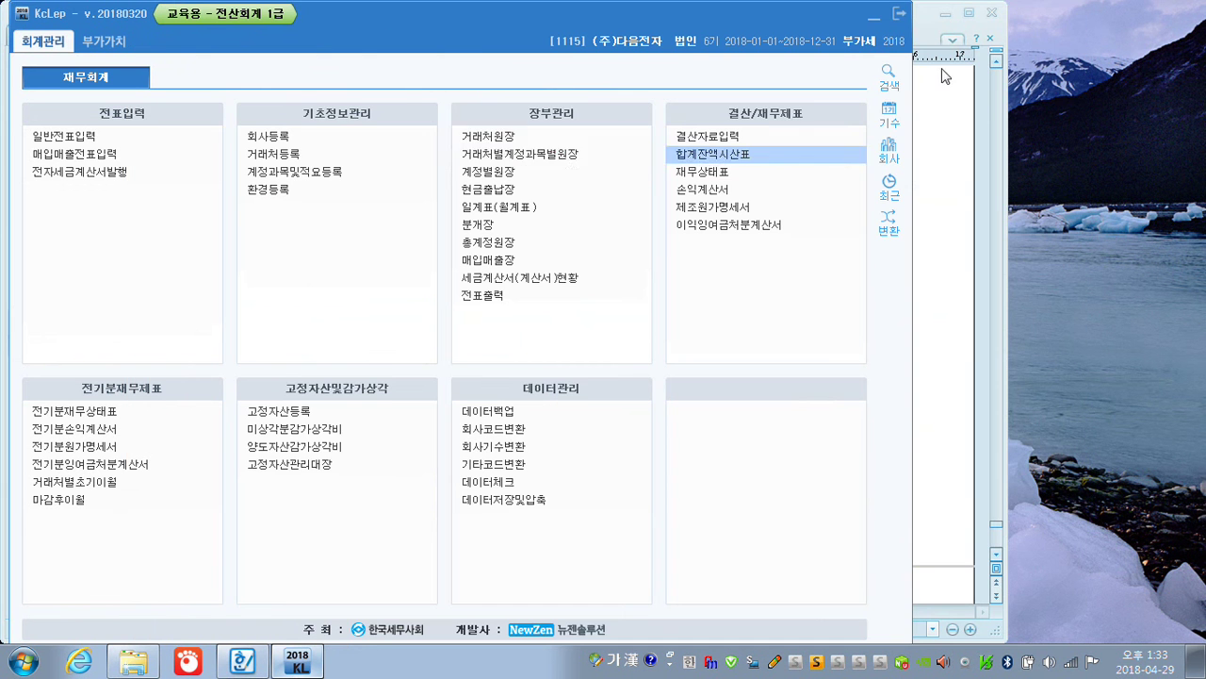
Look up 외상매출금 (0108) in the 계정별원장 for May 31, 2018, check its balance and close the ledger
{"action": "left_click", "coordinate": [490, 179]}
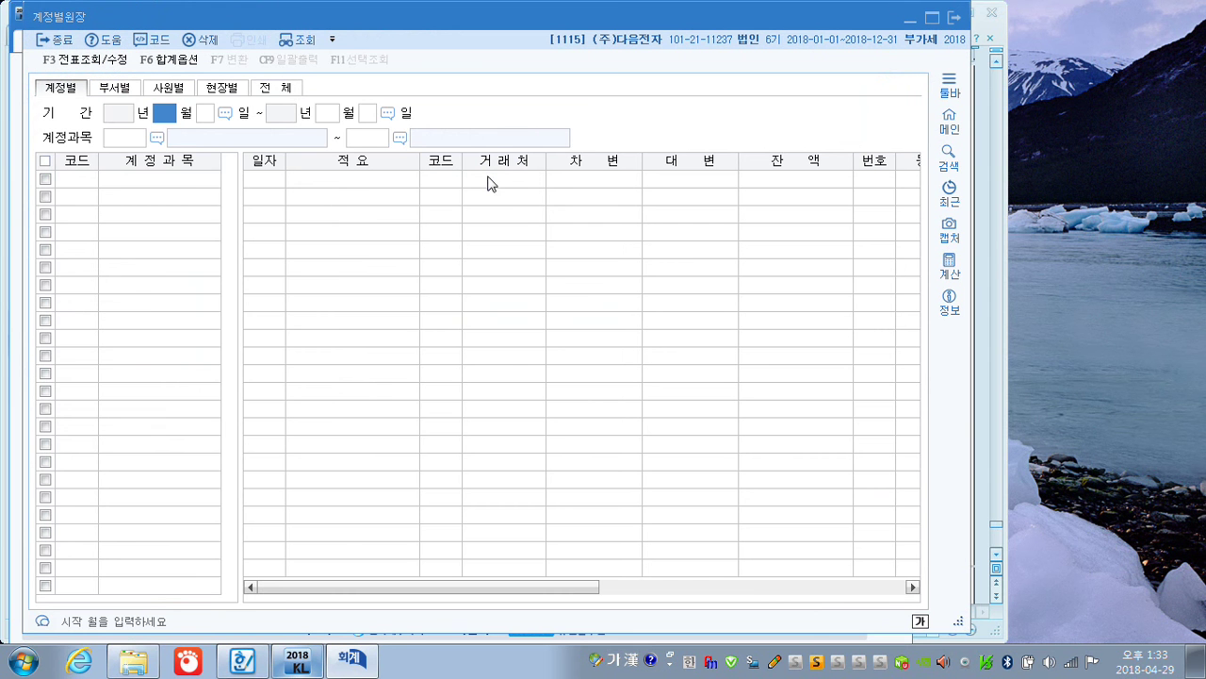
{"action": "type", "text": "5"}
{"action": "key", "text": "Return"}
{"action": "type", "text": "31"}
{"action": "key", "text": "Return"}
{"action": "type", "text": "5"}
{"action": "key", "text": "Return"}
{"action": "type", "text": "31"}
{"action": "key", "text": "Return"}
{"action": "type", "text": "0108"}
{"action": "key", "text": "Return"}
{"action": "key", "text": "Return"}
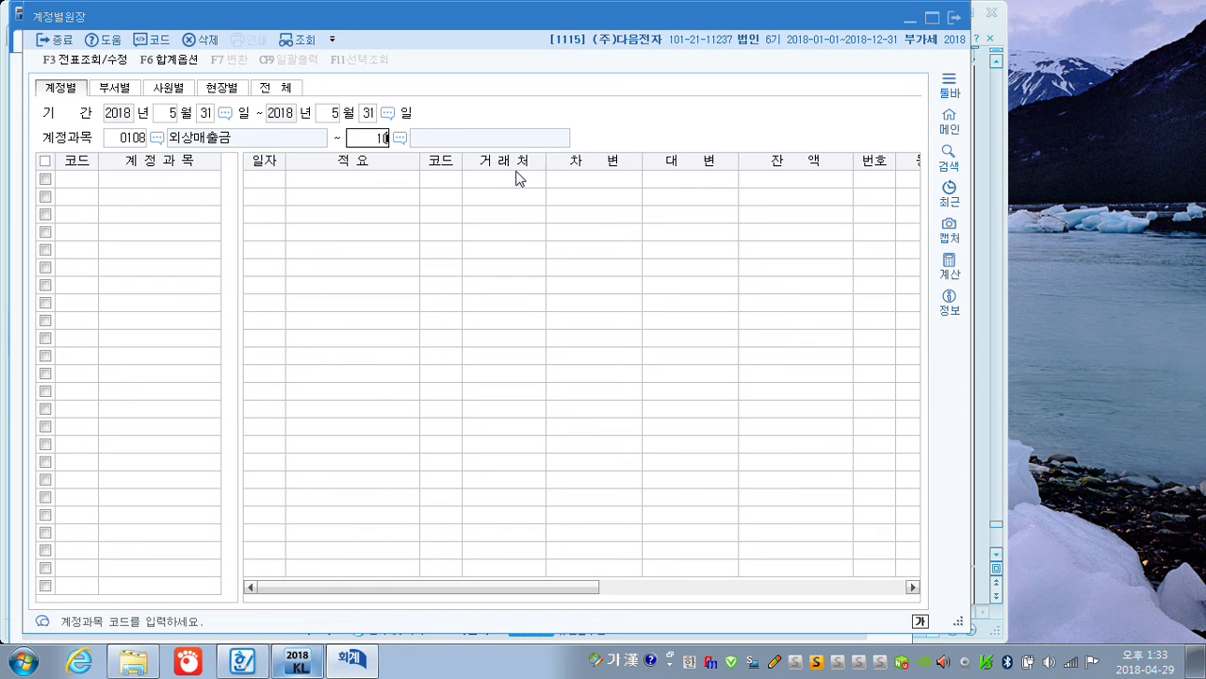
{"action": "left_click", "coordinate": [803, 180]}
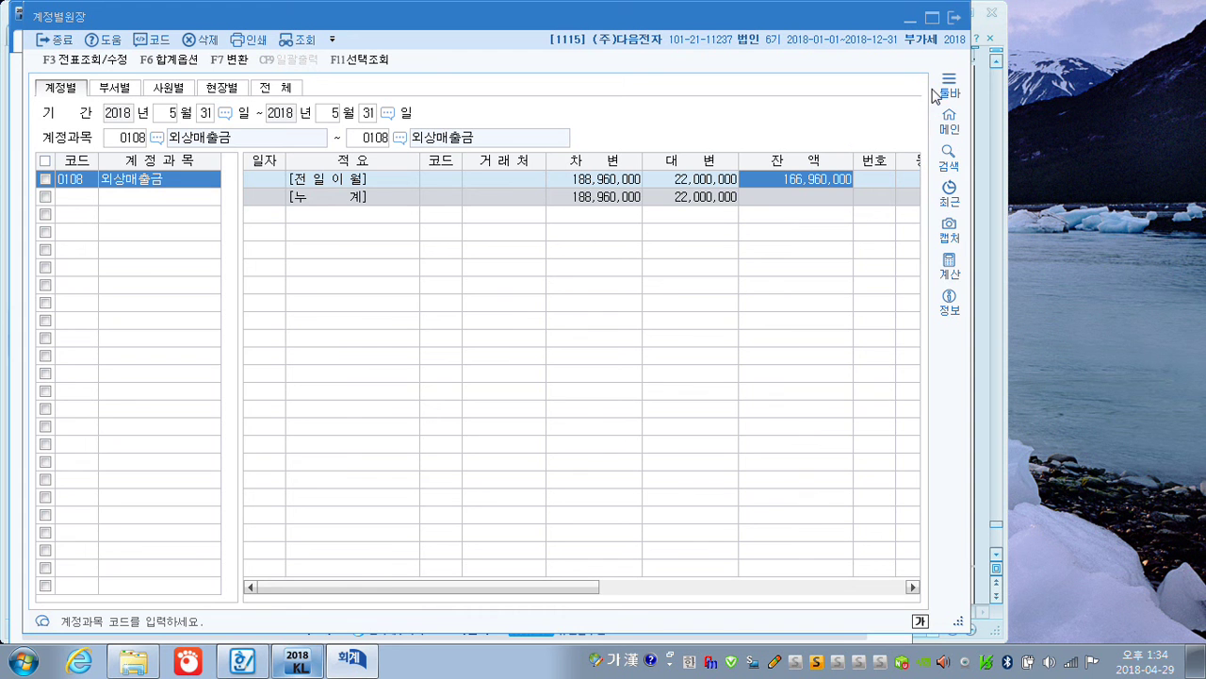
{"action": "left_click", "coordinate": [955, 17]}
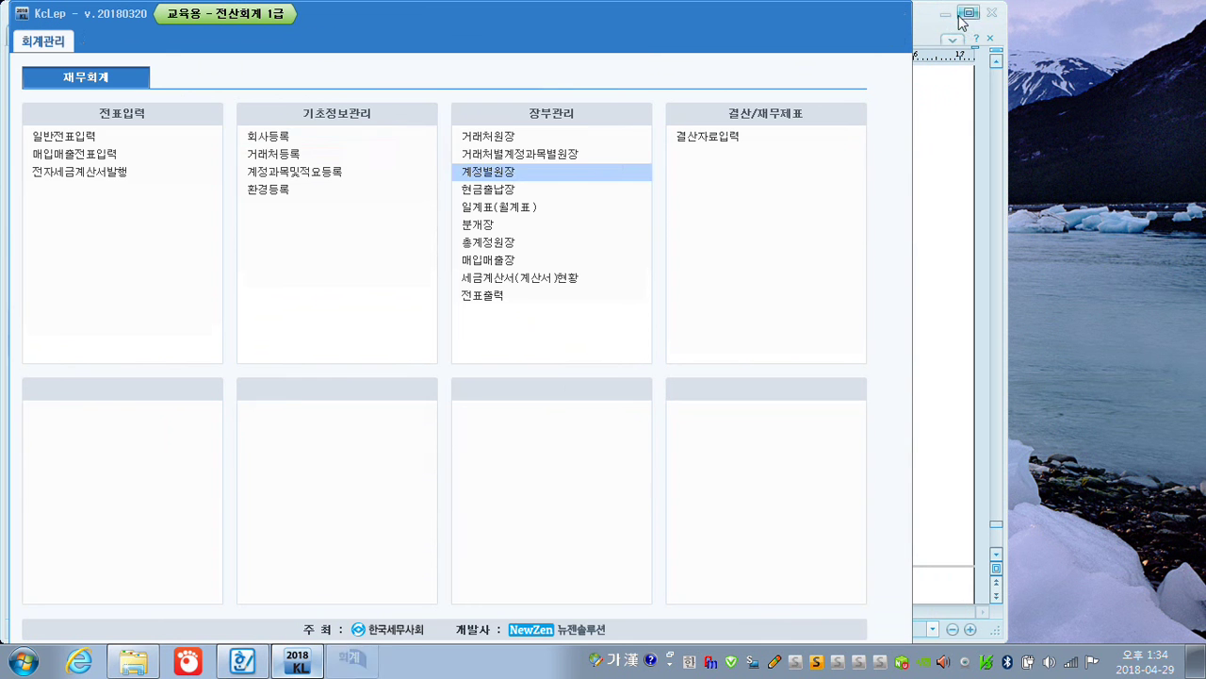
Query the 거래처원장 balances of 받을어음 (0110) for June 30, 2018, covering 거래처 00101 to 99900
{"action": "left_click", "coordinate": [499, 139]}
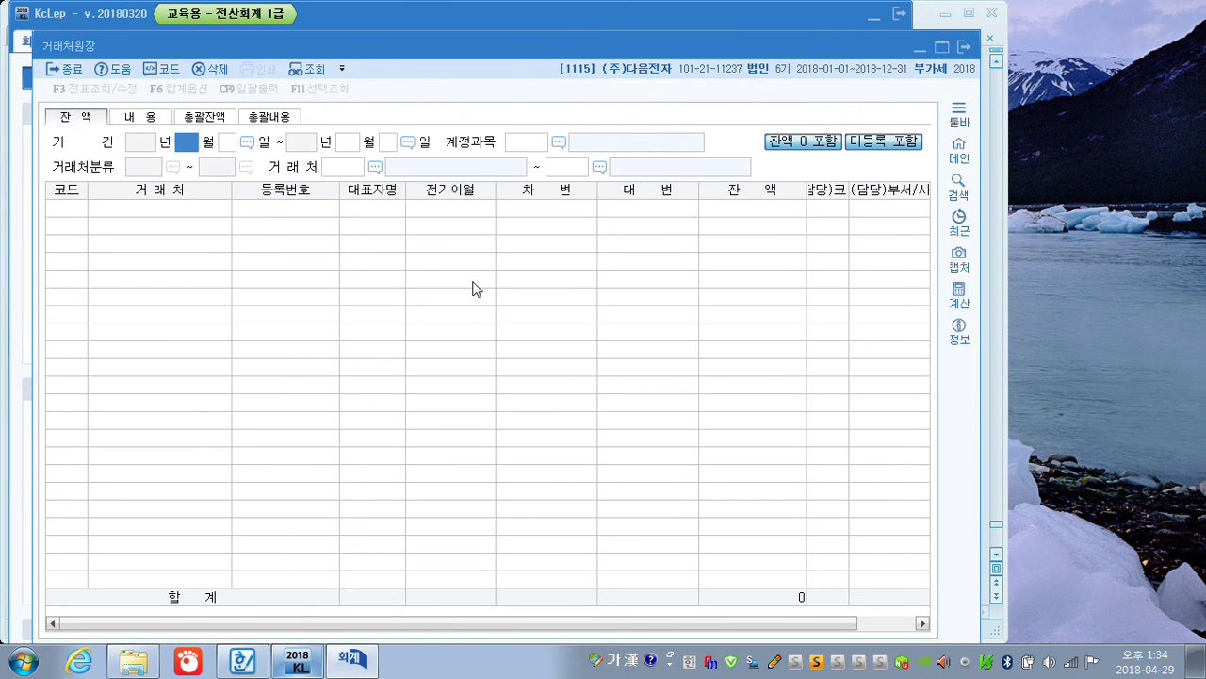
{"action": "type", "text": "6"}
{"action": "key", "text": "Return"}
{"action": "type", "text": "30"}
{"action": "key", "text": "Return"}
{"action": "type", "text": "6"}
{"action": "key", "text": "Return"}
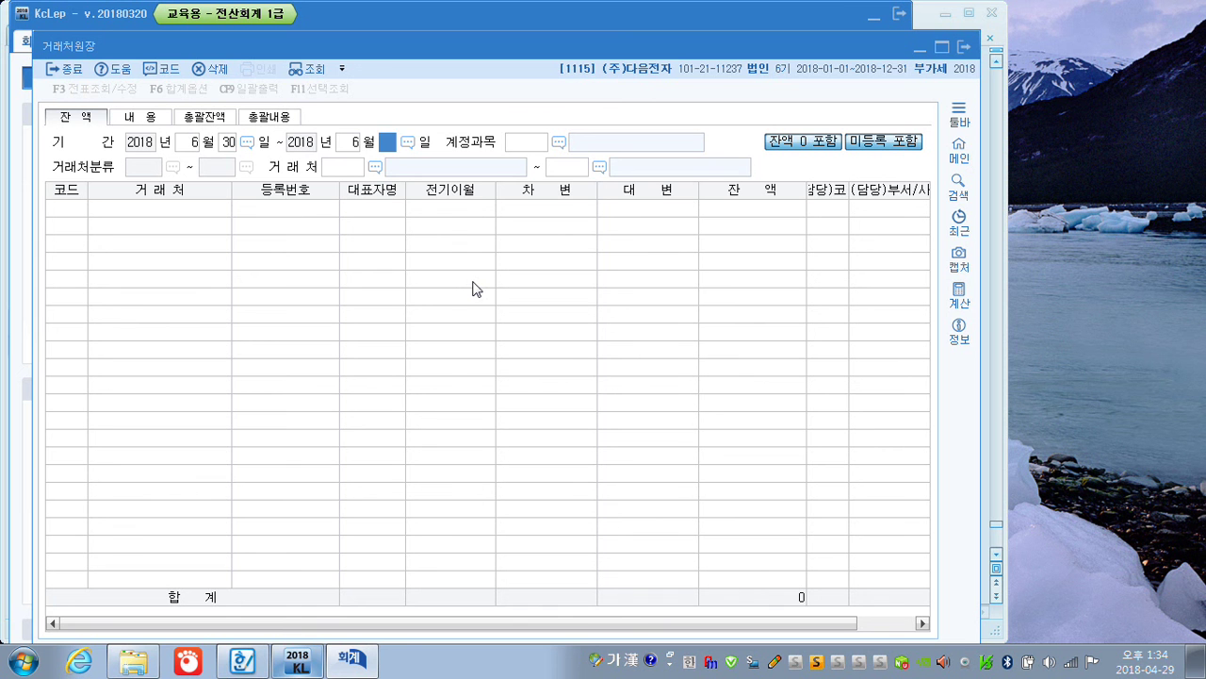
{"action": "type", "text": "30"}
{"action": "key", "text": "Return"}
{"action": "type", "text": "0110"}
{"action": "key", "text": "Return"}
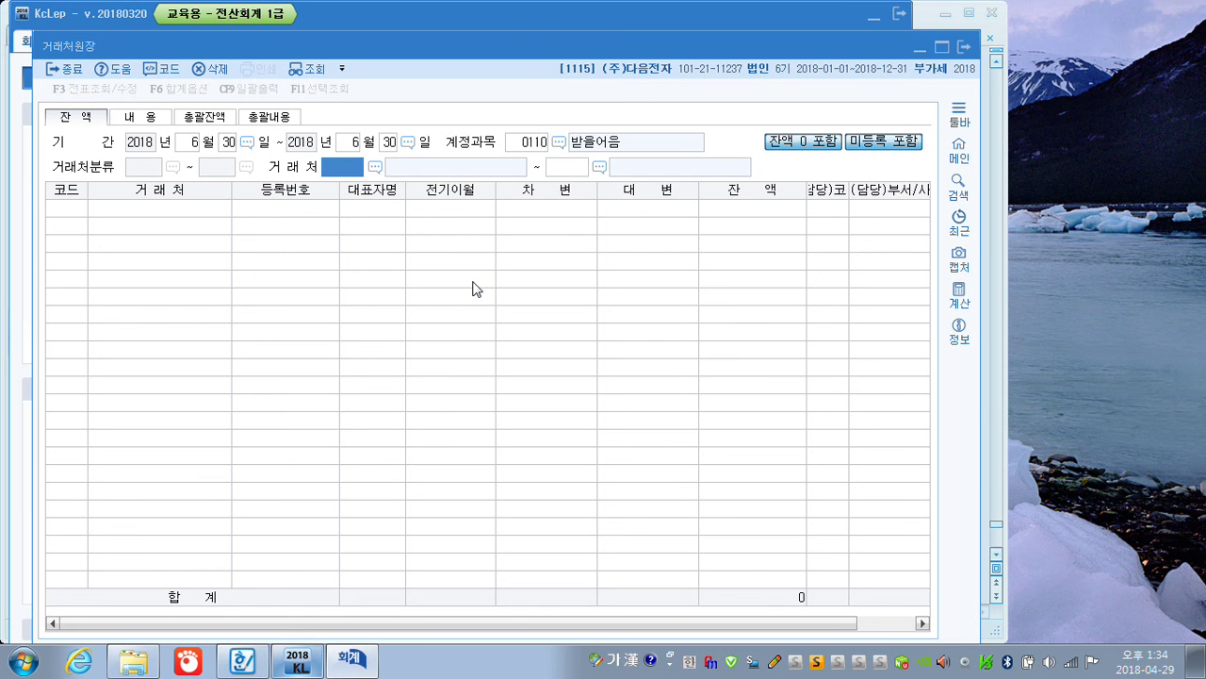
{"action": "key", "text": "Return"}
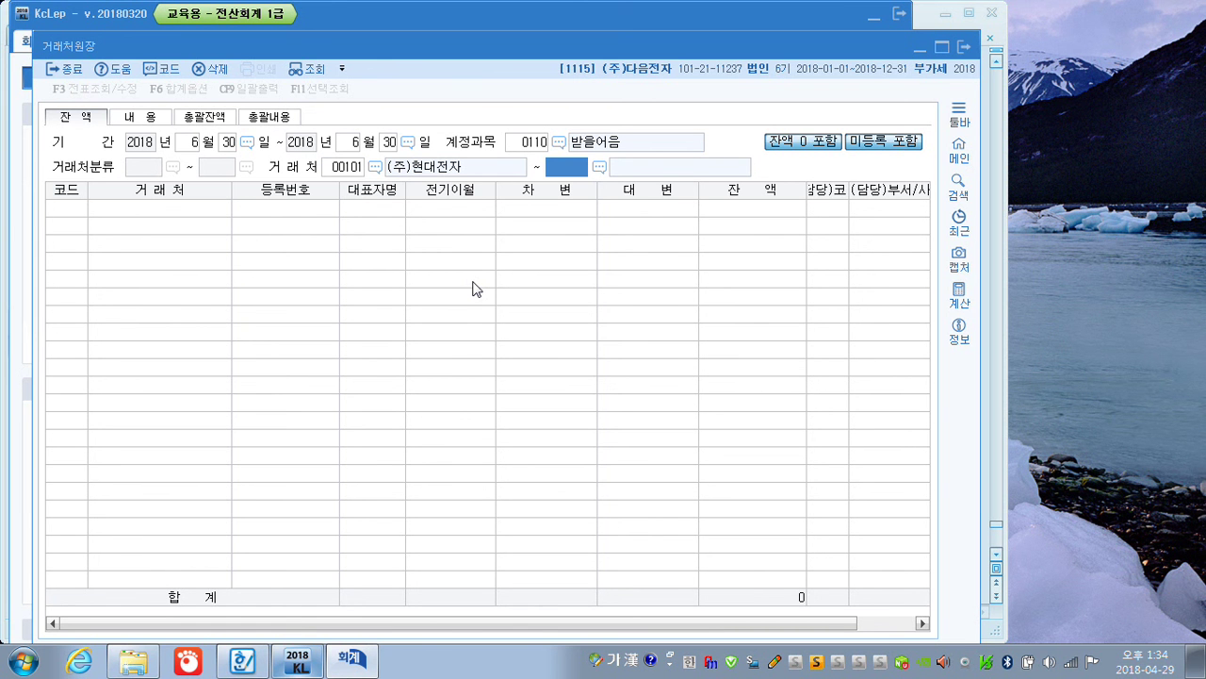
{"action": "key", "text": "Return"}
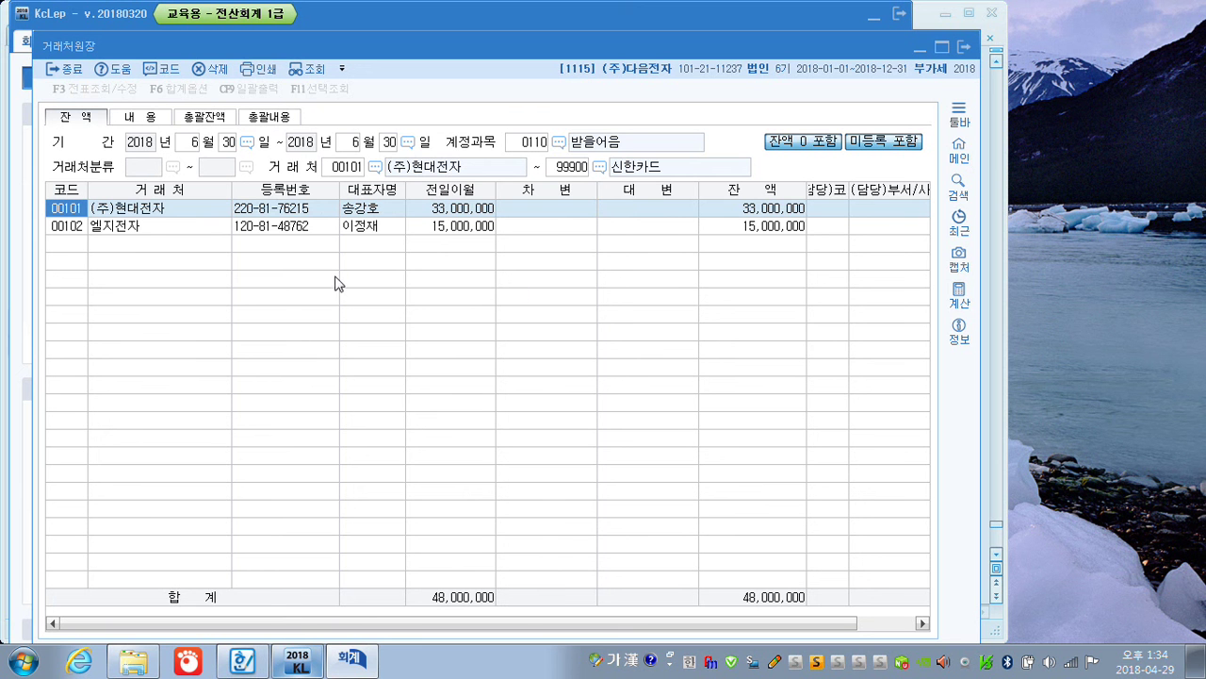
Check the 받을어음 balances of (주)현대전자 and 엘지전자, and close the 거래처원장
{"action": "left_click", "coordinate": [783, 209]}
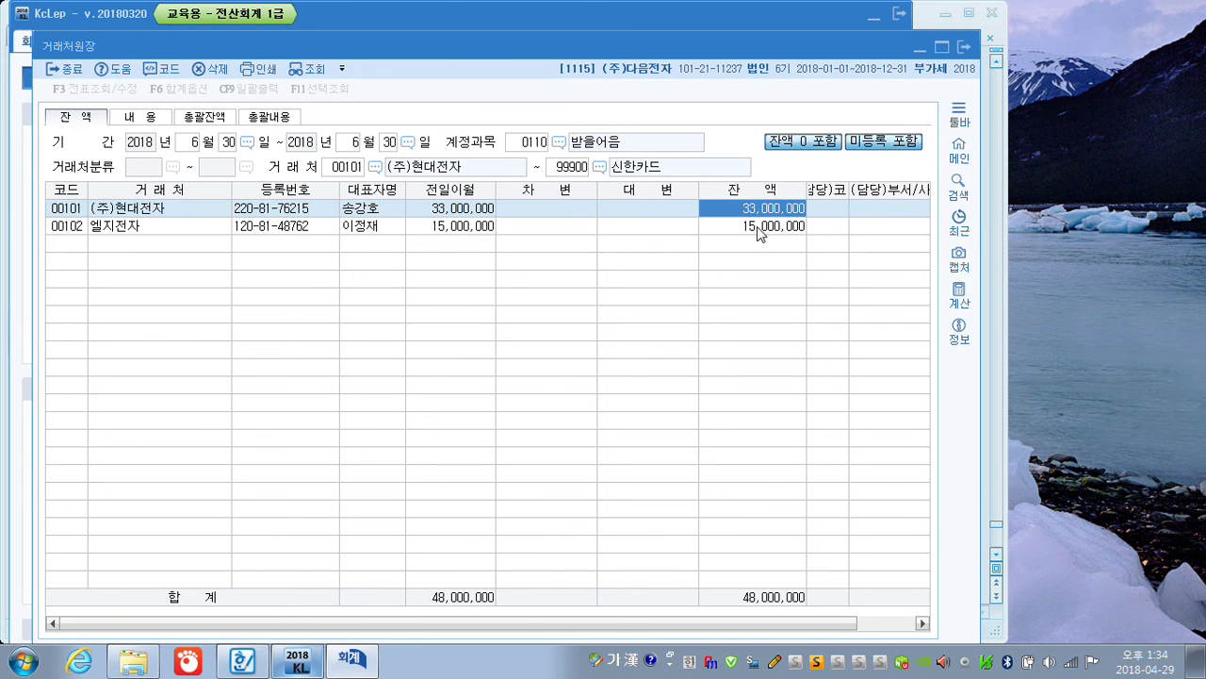
{"action": "left_click", "coordinate": [759, 228]}
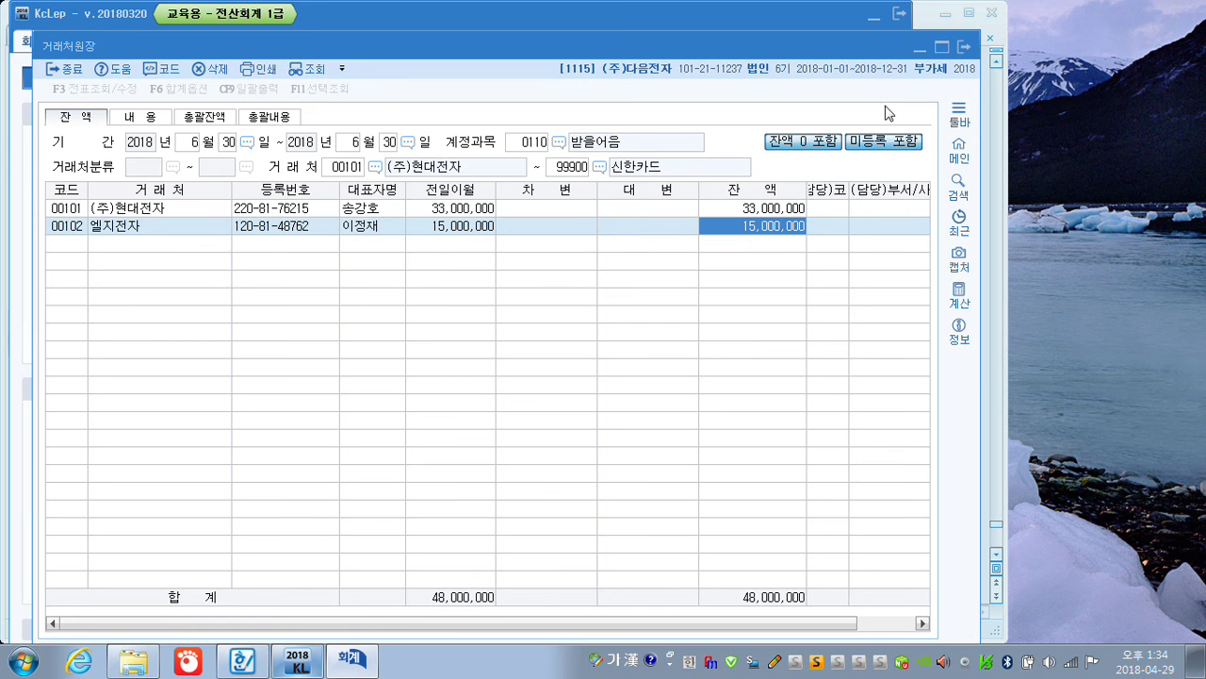
{"action": "left_click", "coordinate": [965, 49]}
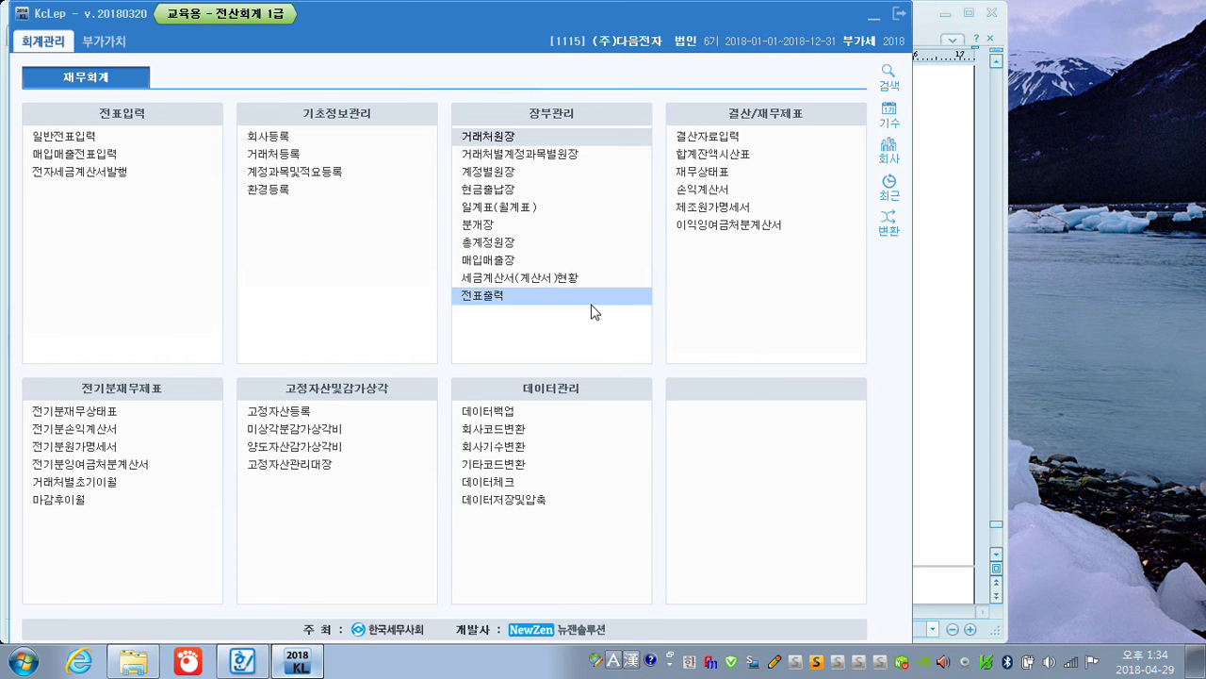
Query the 거래처원장 balances of 외상매입금 (0251) for May 31, 2018, covering 거래처 00101 to 99900
{"action": "left_click", "coordinate": [500, 138]}
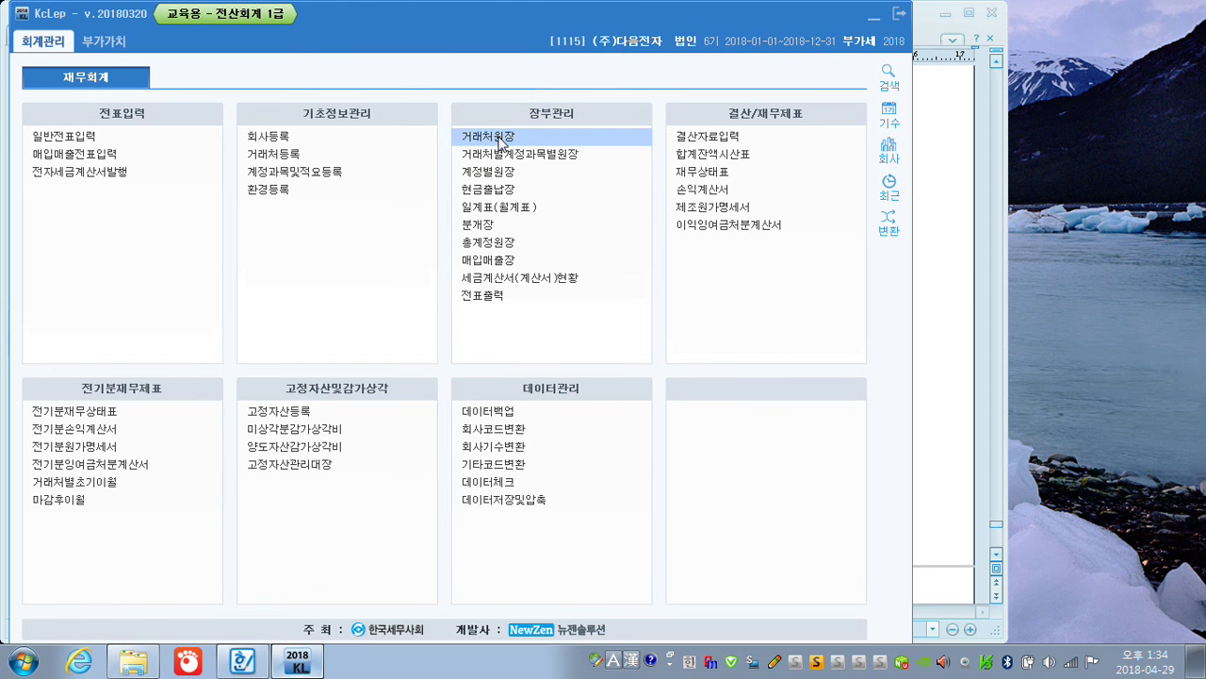
{"action": "type", "text": "5"}
{"action": "key", "text": "Return"}
{"action": "type", "text": "31"}
{"action": "key", "text": "Return"}
{"action": "type", "text": "5"}
{"action": "key", "text": "Return"}
{"action": "key", "text": "Return"}
{"action": "type", "text": "151"}
{"action": "key", "text": "Return"}
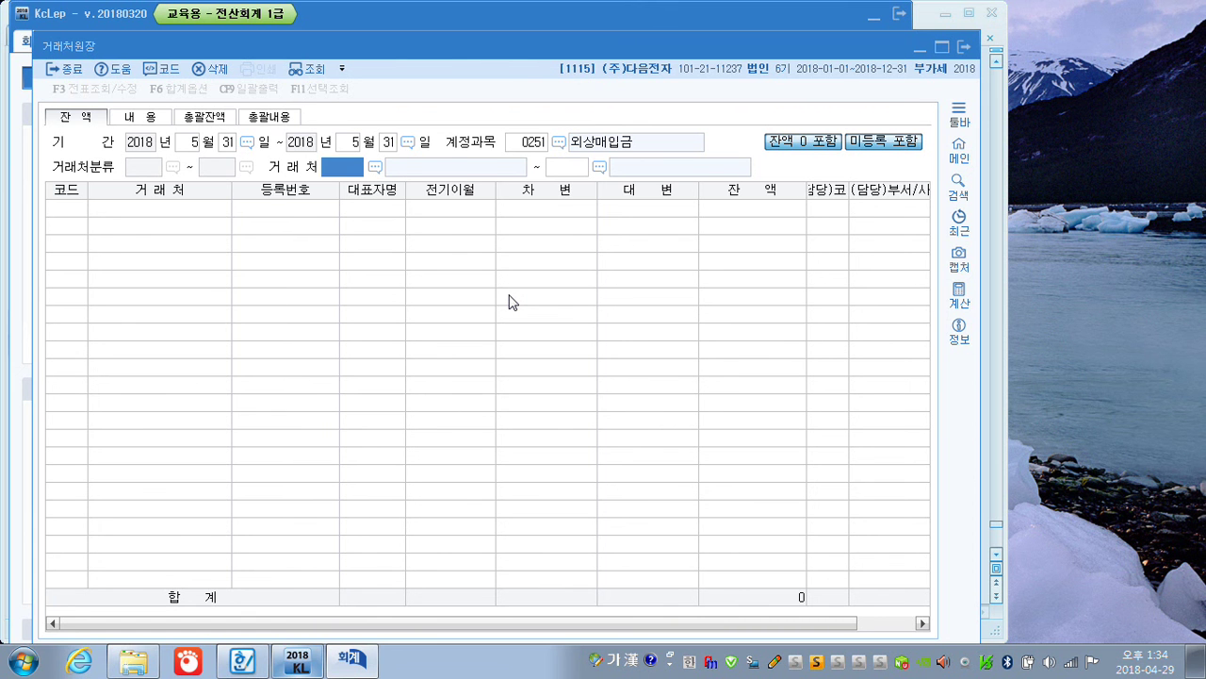
{"action": "key", "text": "Return"}
{"action": "key", "text": "Return"}
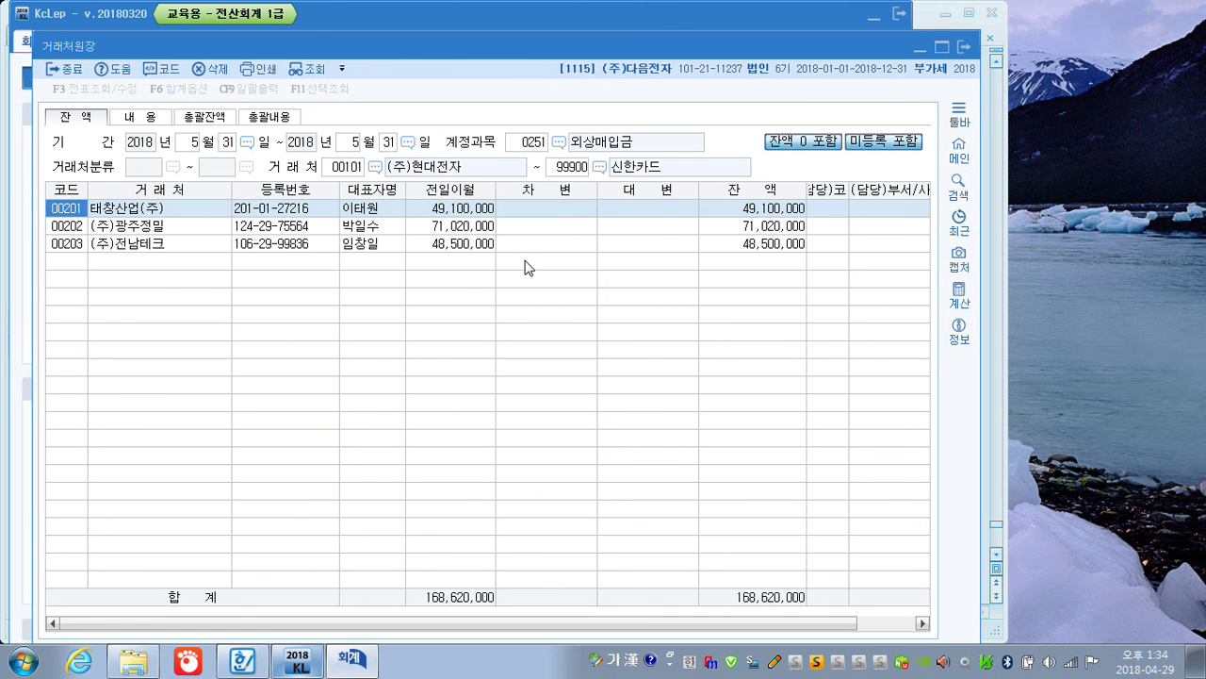
Check the 외상매입금 balances of 태창산업(주), (주)광주정밀 and (주)전남테크, and close the 거래처원장
{"action": "left_click", "coordinate": [738, 211]}
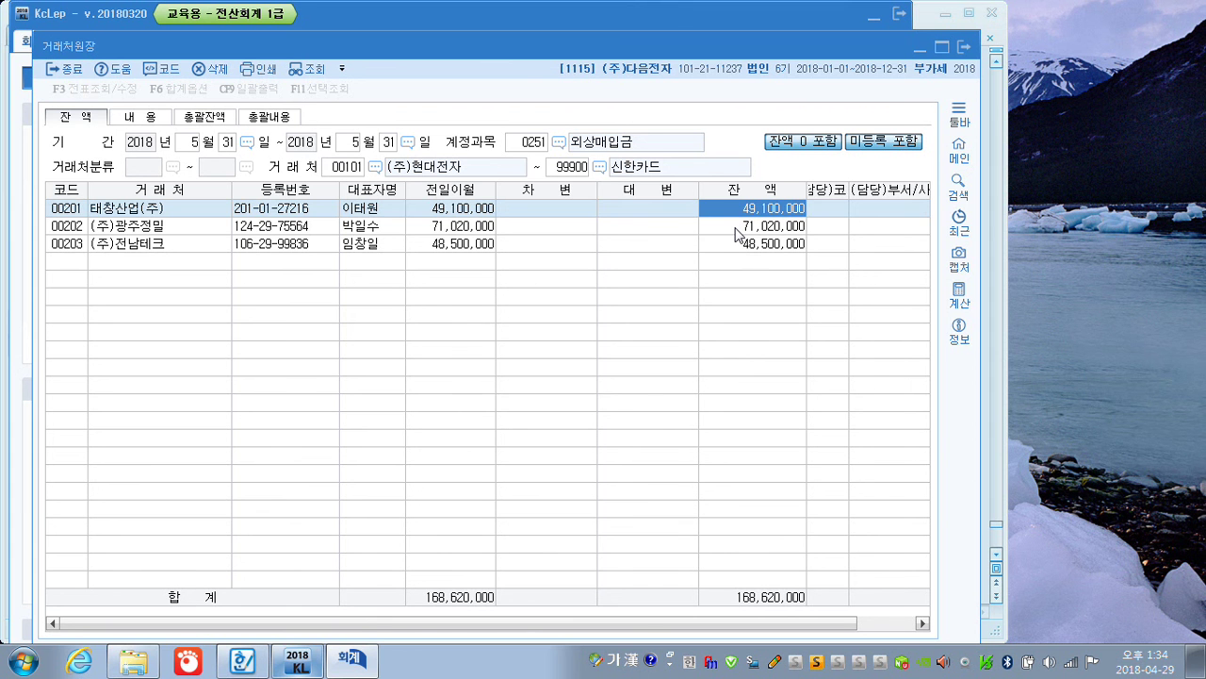
{"action": "left_click", "coordinate": [736, 228]}
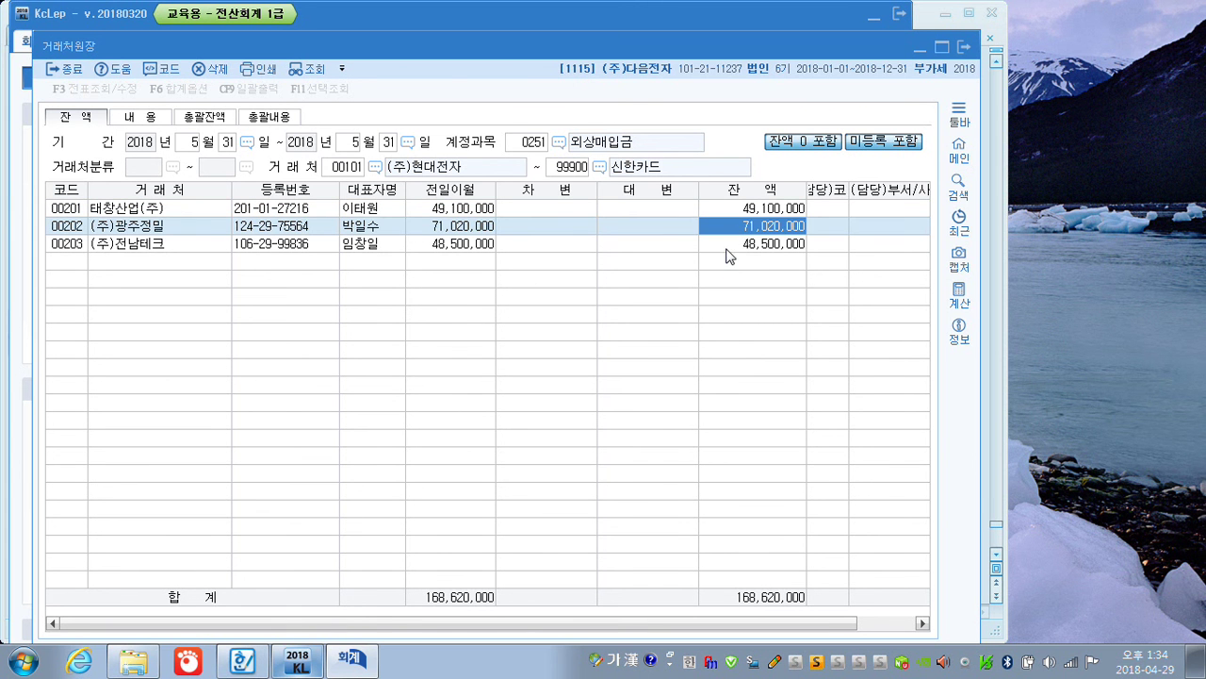
{"action": "left_click", "coordinate": [728, 247]}
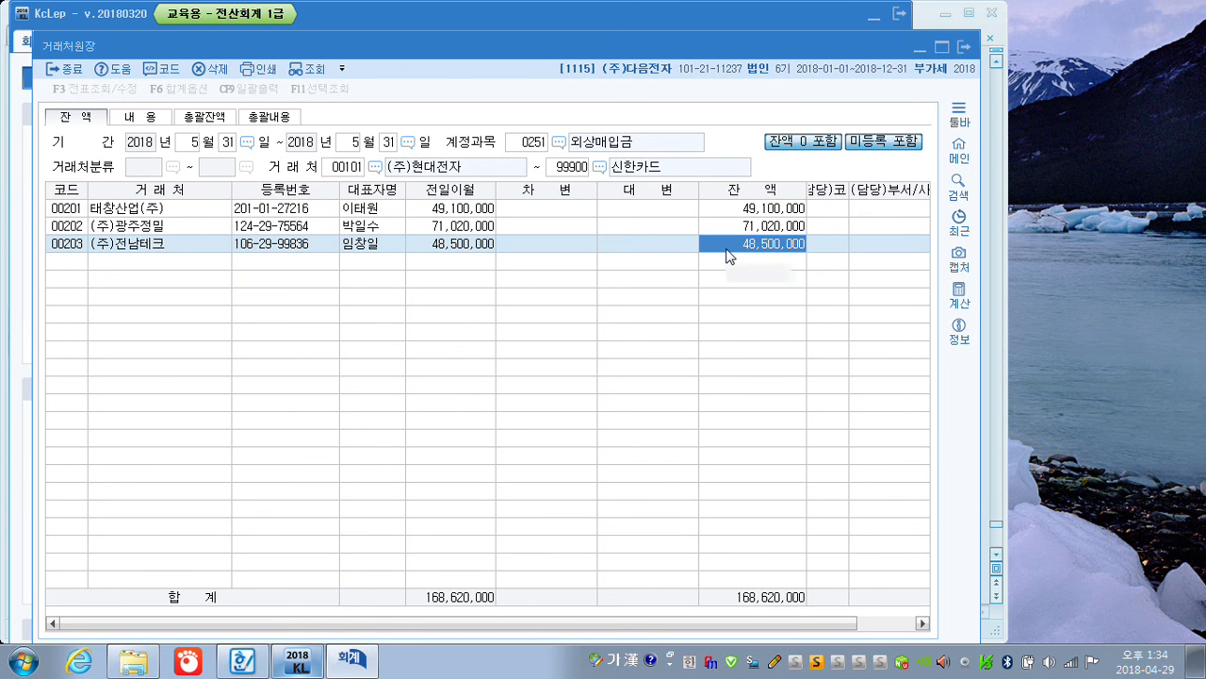
{"action": "left_click", "coordinate": [963, 49]}
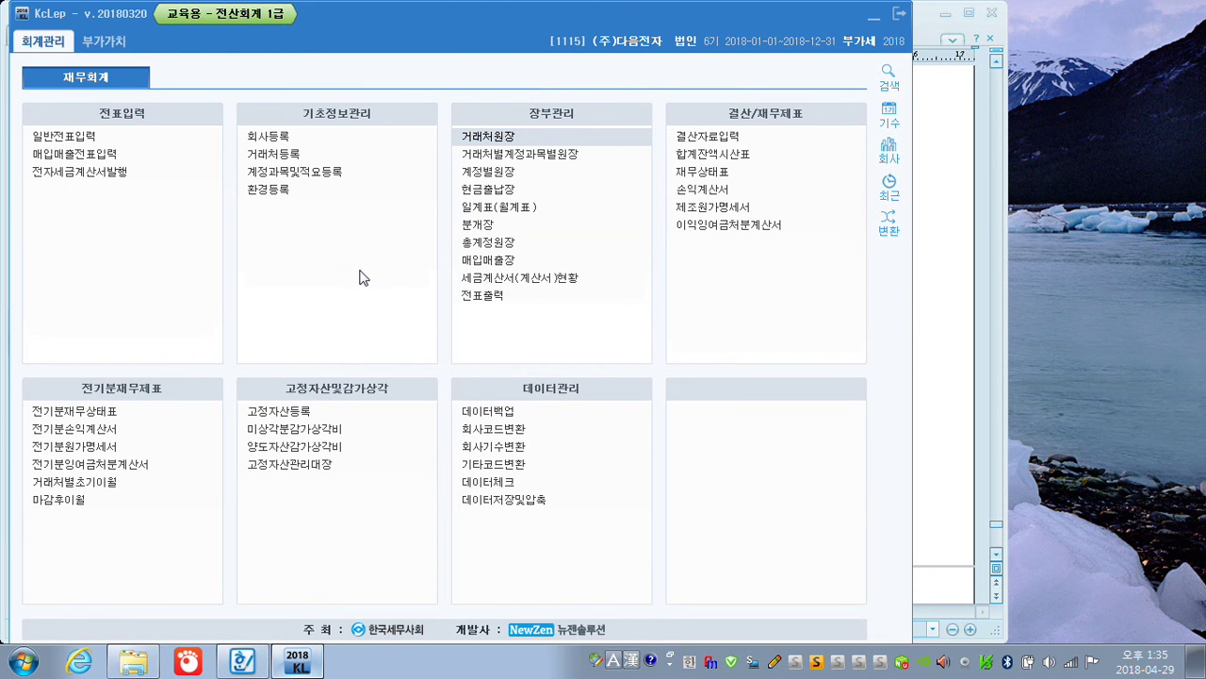
Open the 일계표 and query it for April 1, 2018 only
{"action": "left_click", "coordinate": [498, 212]}
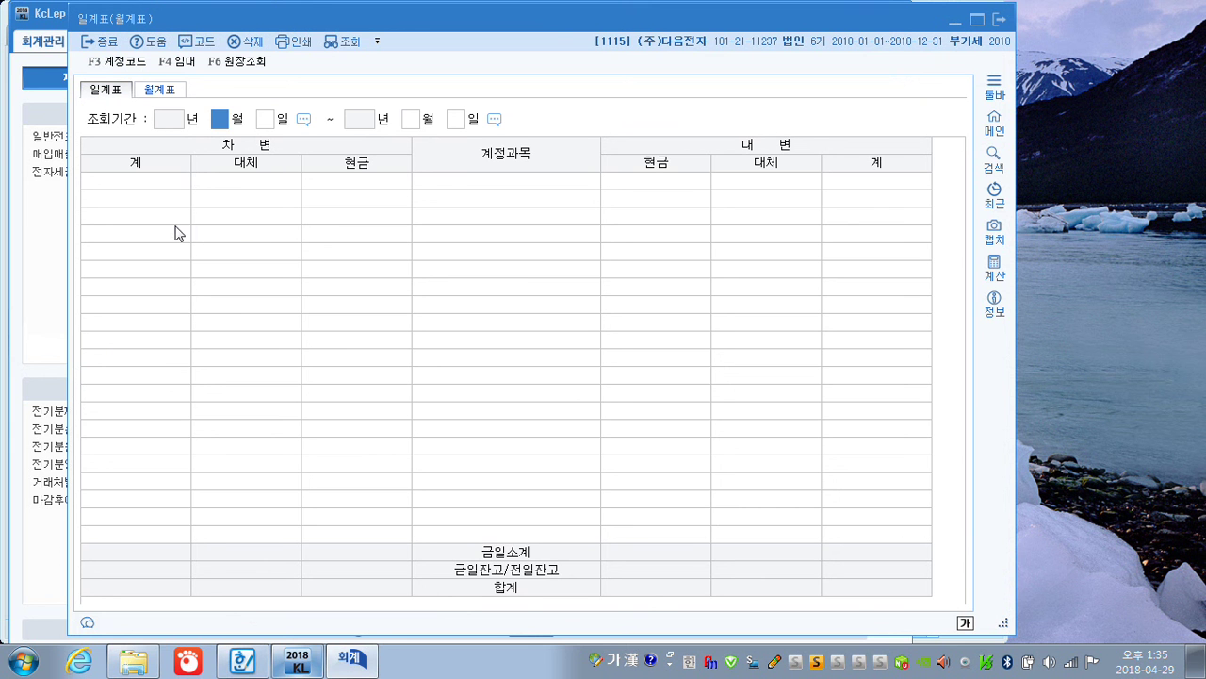
{"action": "type", "text": "4"}
{"action": "key", "text": "Return"}
{"action": "type", "text": "1"}
{"action": "key", "text": "Return"}
{"action": "type", "text": "4"}
{"action": "key", "text": "Return"}
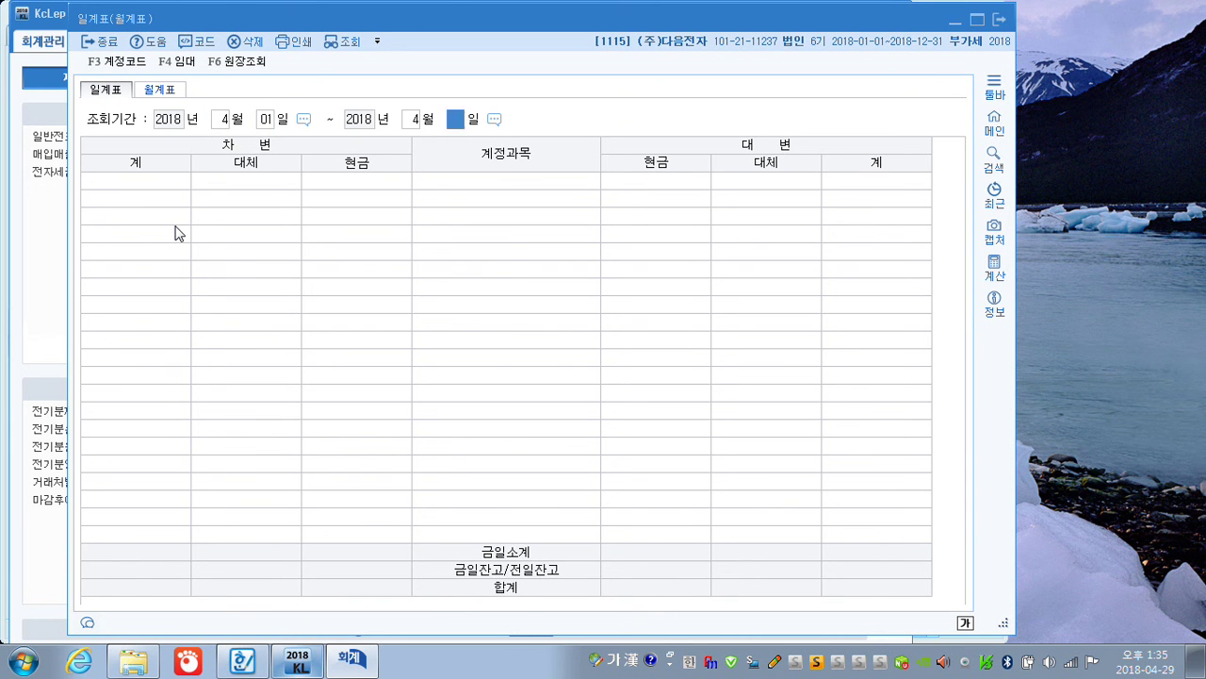
{"action": "type", "text": "1"}
{"action": "key", "text": "Return"}
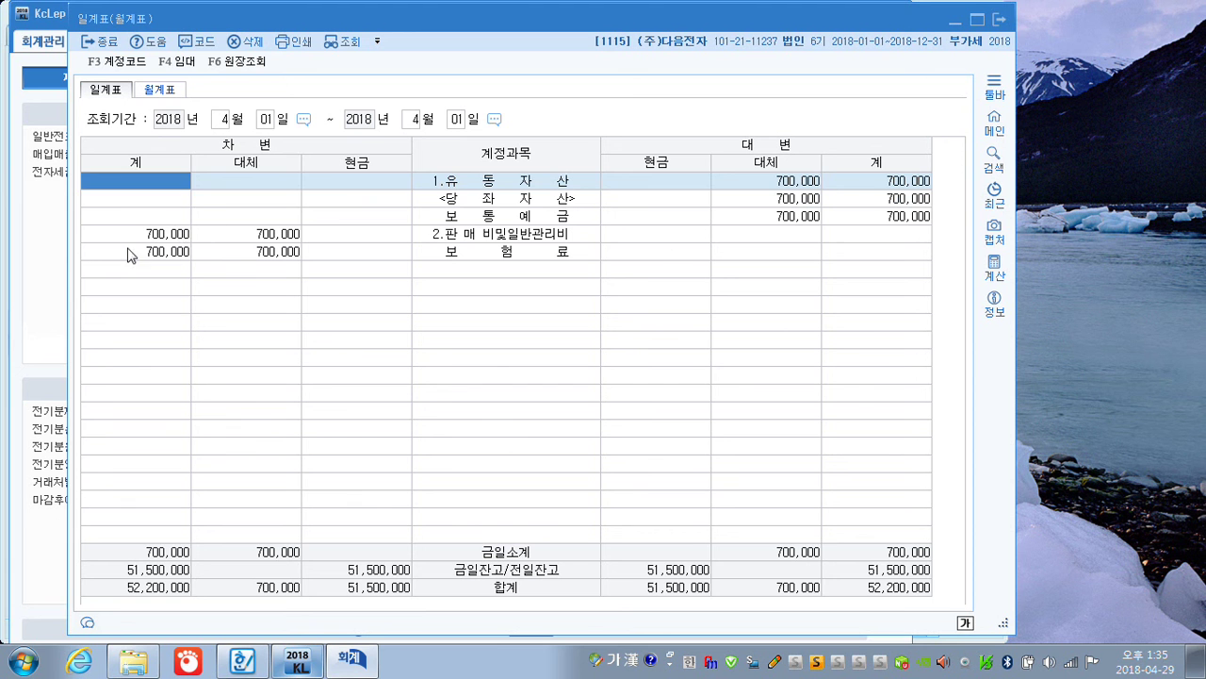
Check the 판매비및일반관리비 amount for April 1, and requery the 일계표 for March 1 to March 15, 2018
{"action": "left_click", "coordinate": [150, 236]}
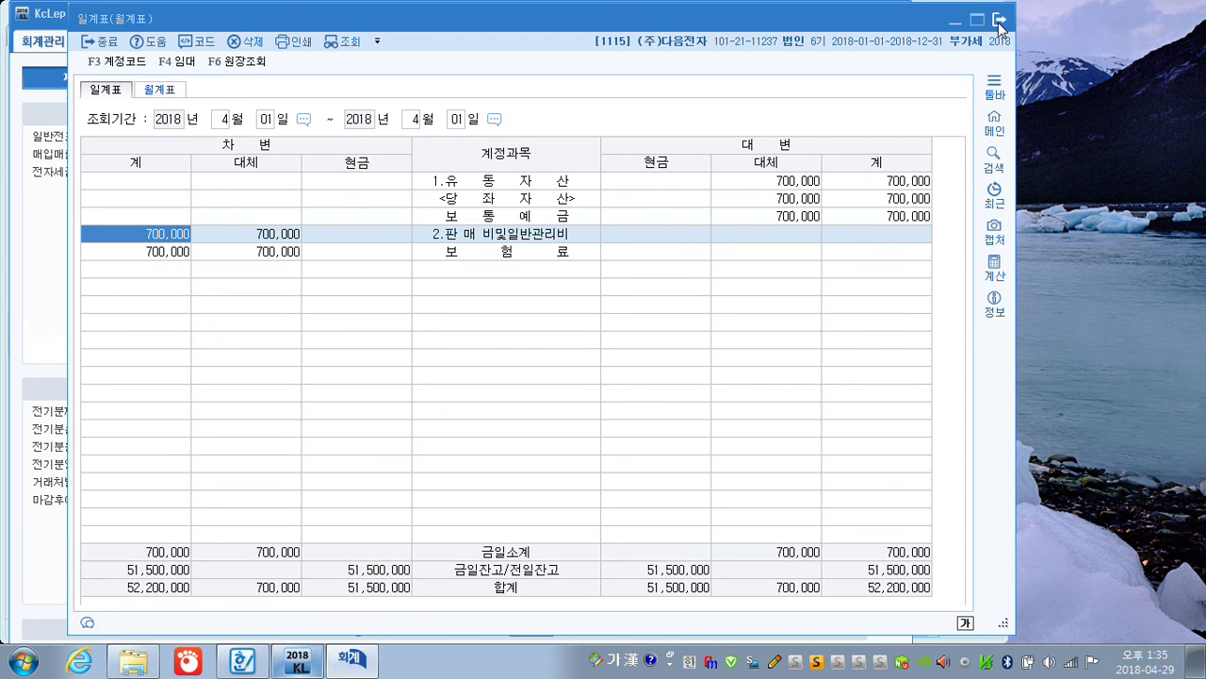
{"action": "left_click", "coordinate": [222, 121]}
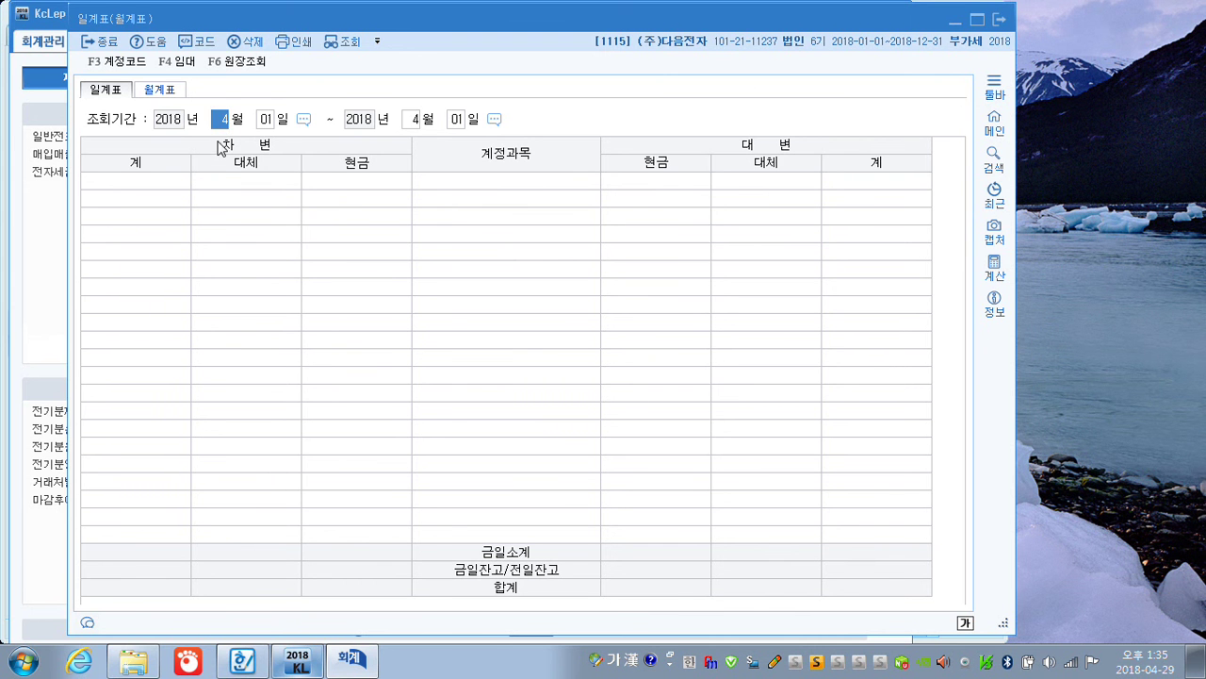
{"action": "type", "text": "3"}
{"action": "key", "text": "Return"}
{"action": "key", "text": "Return"}
{"action": "type", "text": "3"}
{"action": "key", "text": "Return"}
{"action": "type", "text": "15"}
{"action": "key", "text": "Return"}
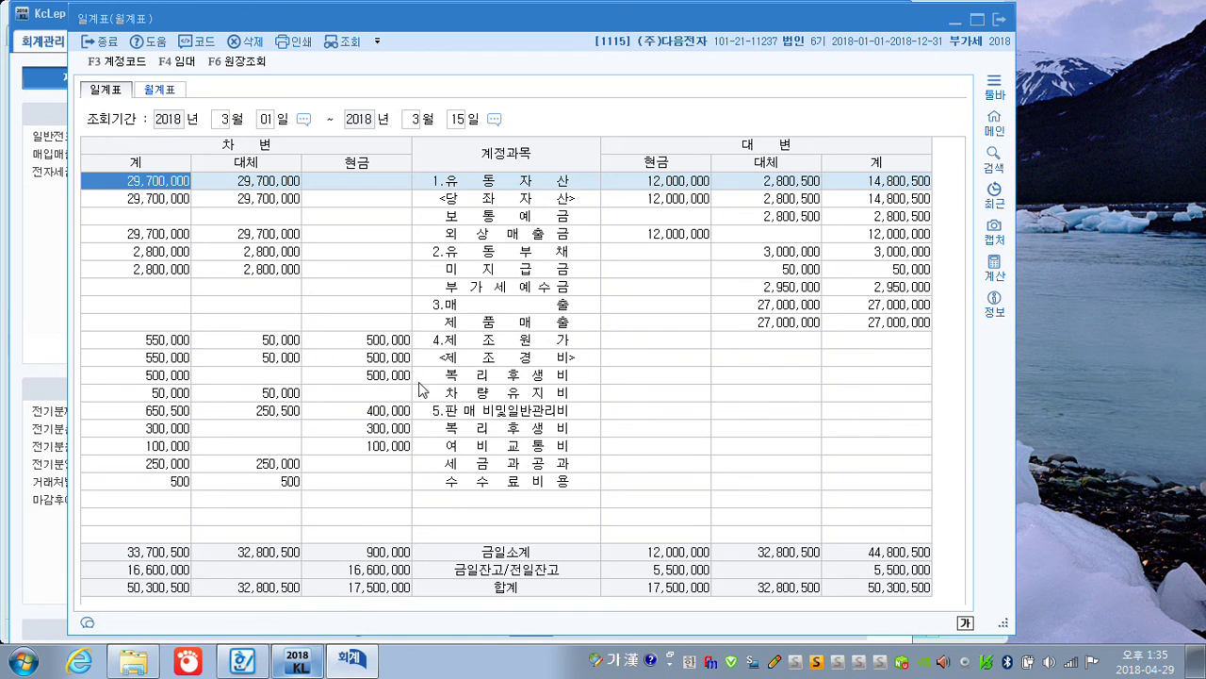
Check the total 제조경비 for the queried March period, and close the 일계표
{"action": "left_click", "coordinate": [443, 364]}
{"action": "left_click", "coordinate": [185, 364]}
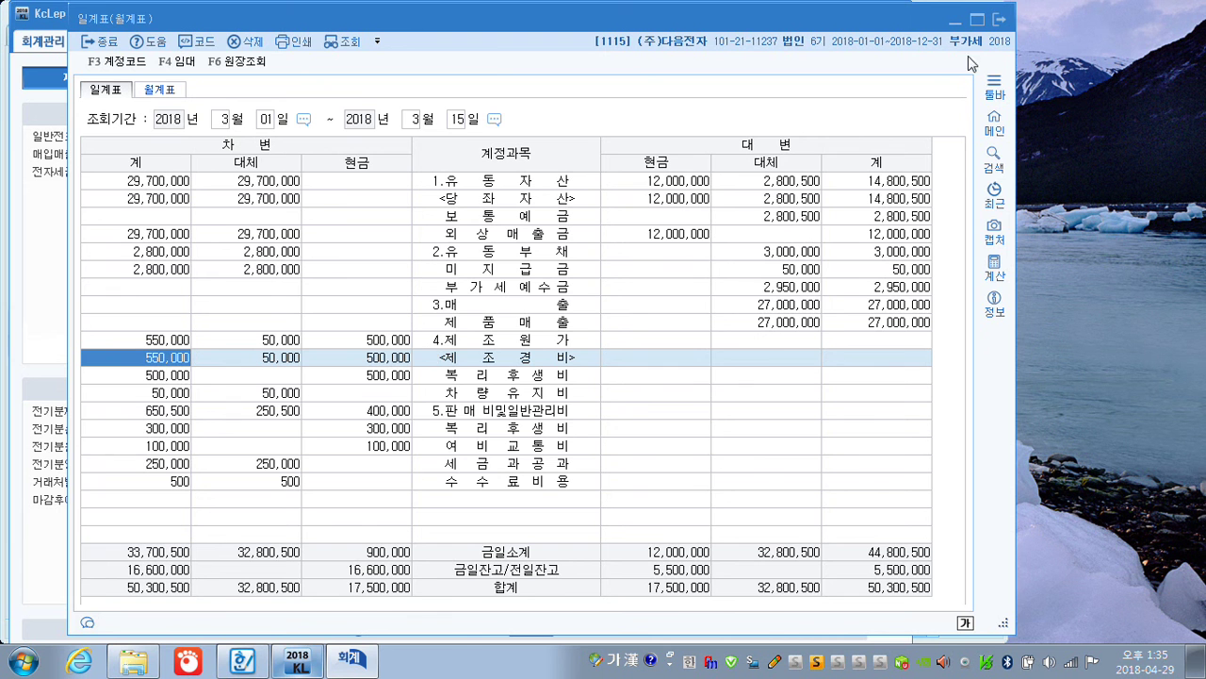
{"action": "left_click", "coordinate": [999, 19]}
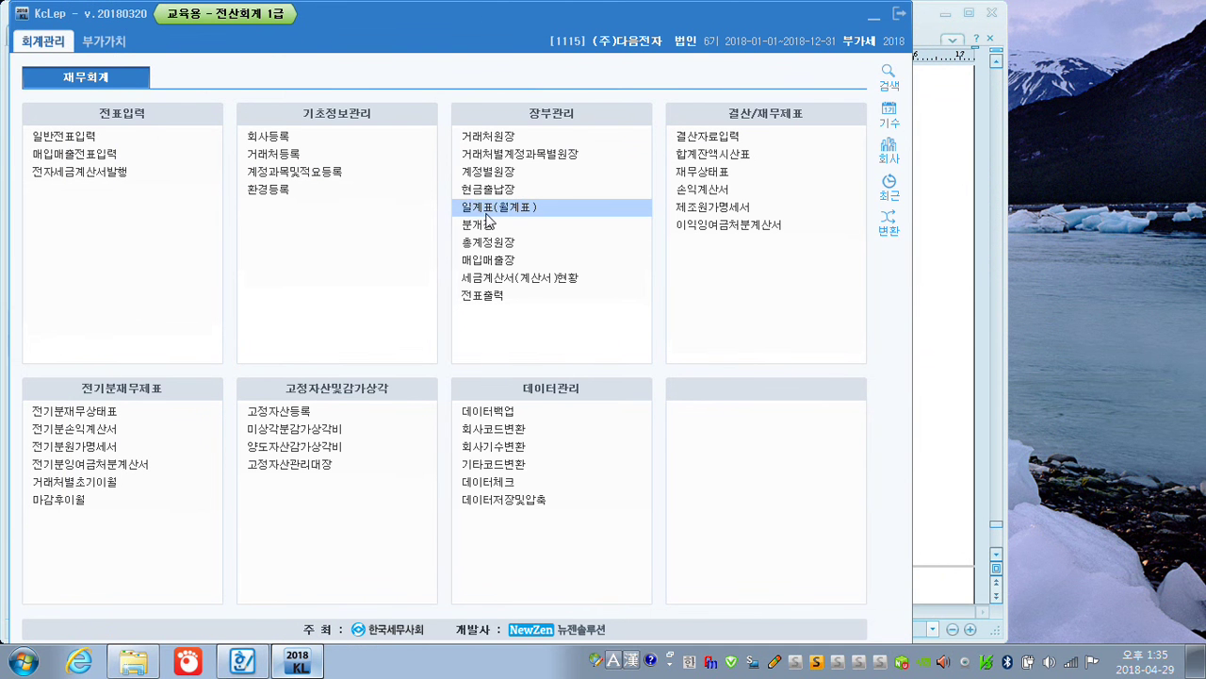
Open the 총계정원장 and set its monthly query period to January 1 through December 31, 2018
{"action": "left_click", "coordinate": [489, 243]}
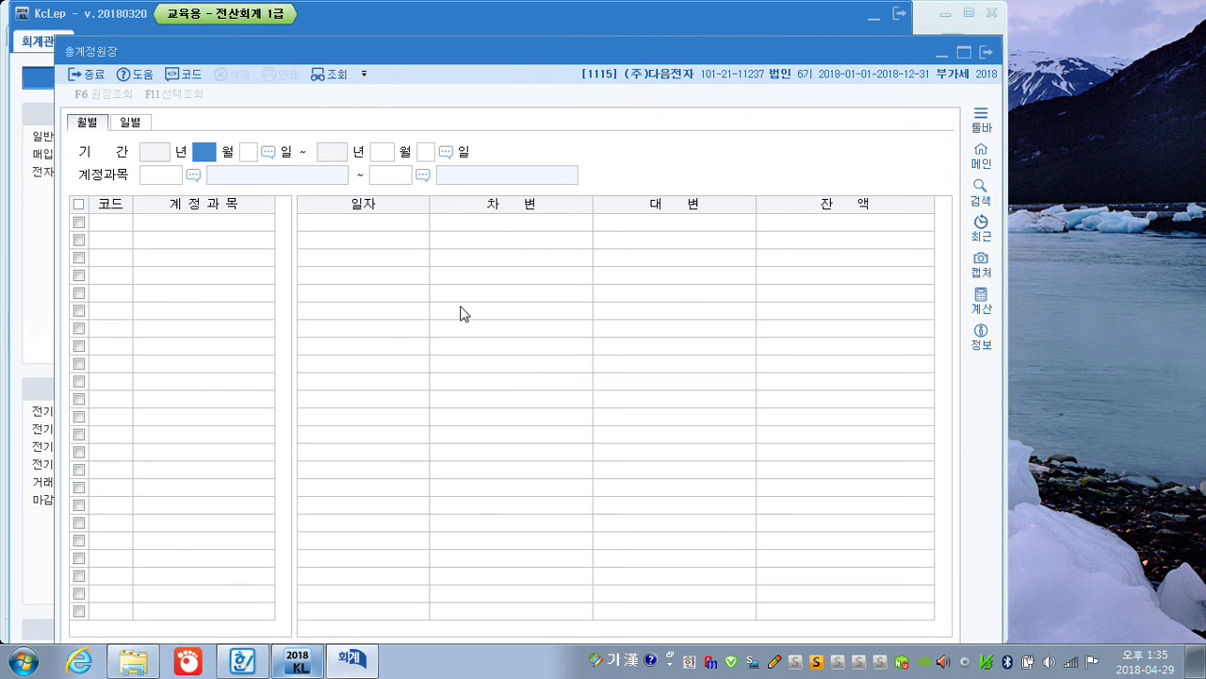
{"action": "type", "text": "01"}
{"action": "key", "text": "Return"}
{"action": "type", "text": "12"}
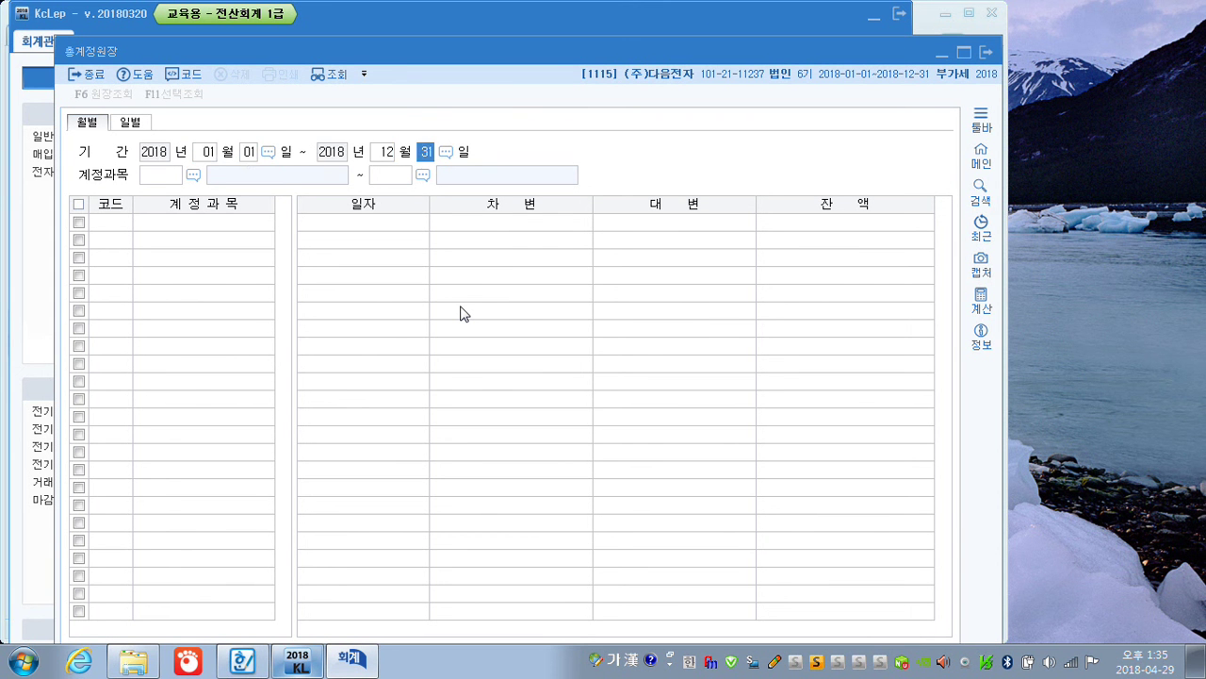
{"action": "key", "text": "Return"}
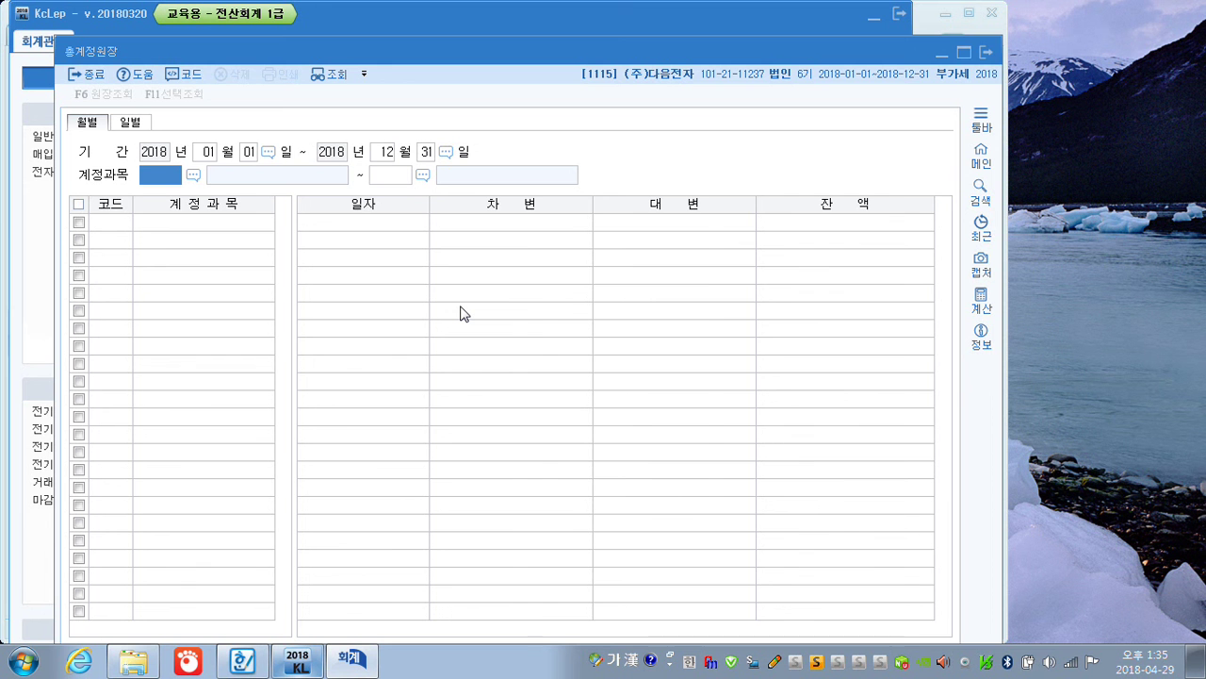
Query the 총계정원장 for 제품매출 (0404) only and check the credit amount of April 2018
{"action": "type", "text": "제품"}
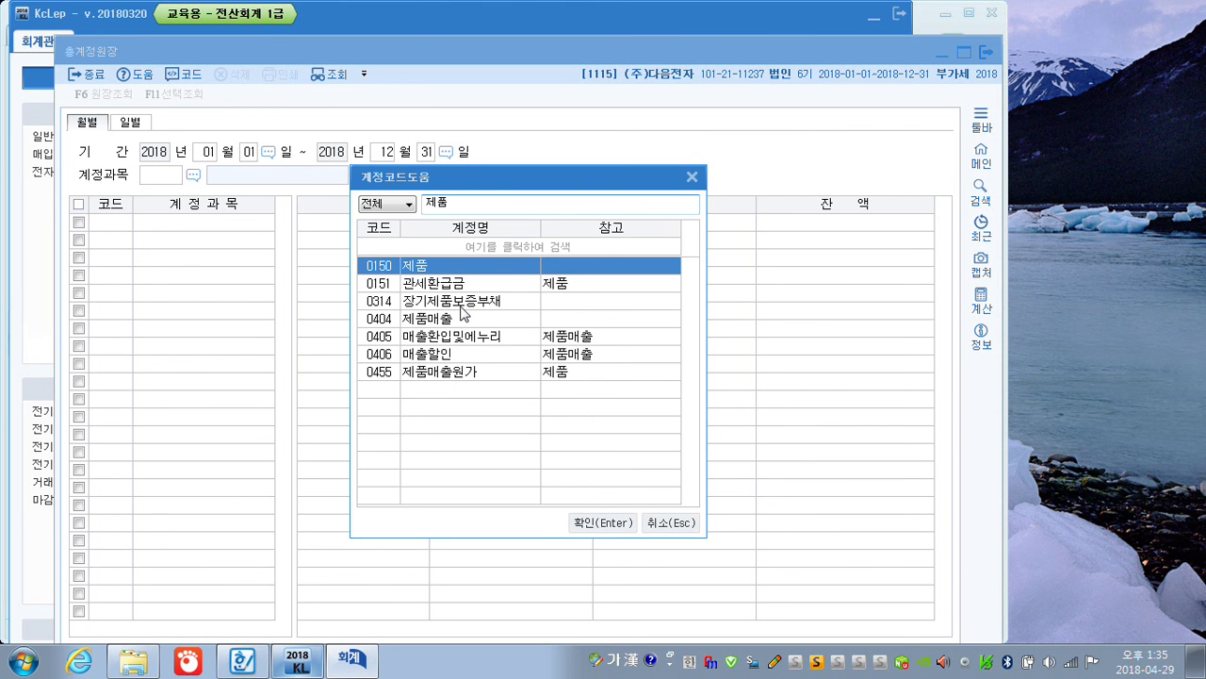
{"action": "key", "text": "Down"}
{"action": "key", "text": "Down"}
{"action": "key", "text": "Down"}
{"action": "key", "text": "Return"}
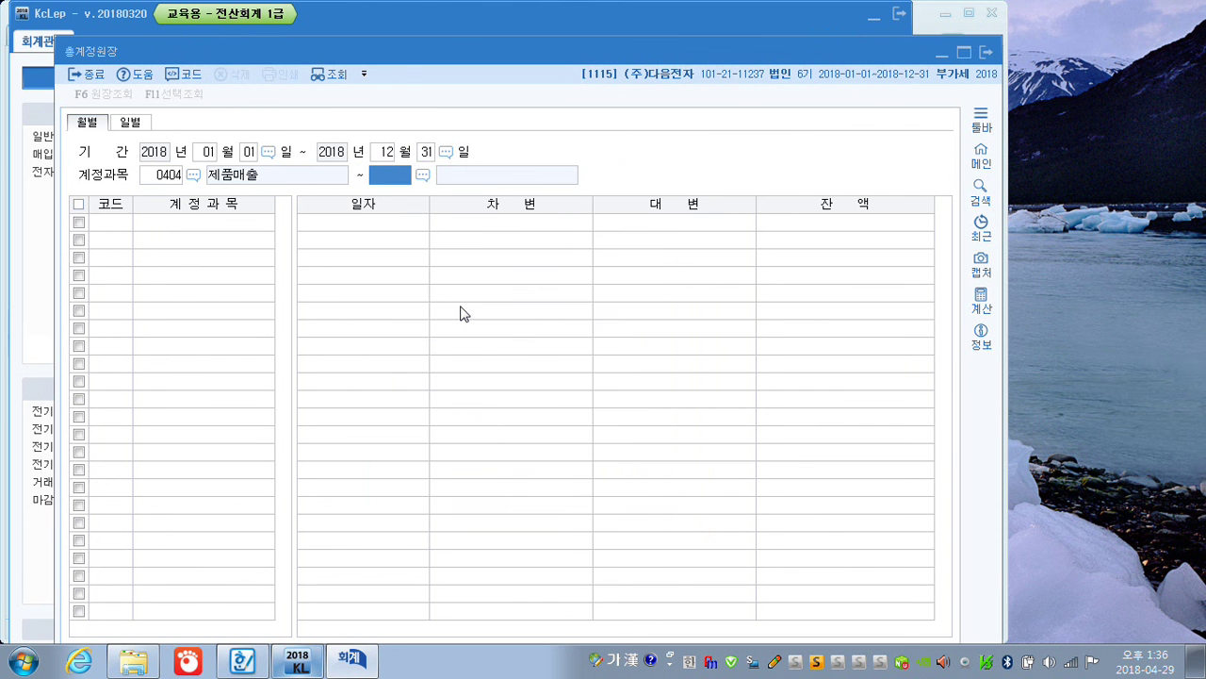
{"action": "type", "text": "404"}
{"action": "key", "text": "Return"}
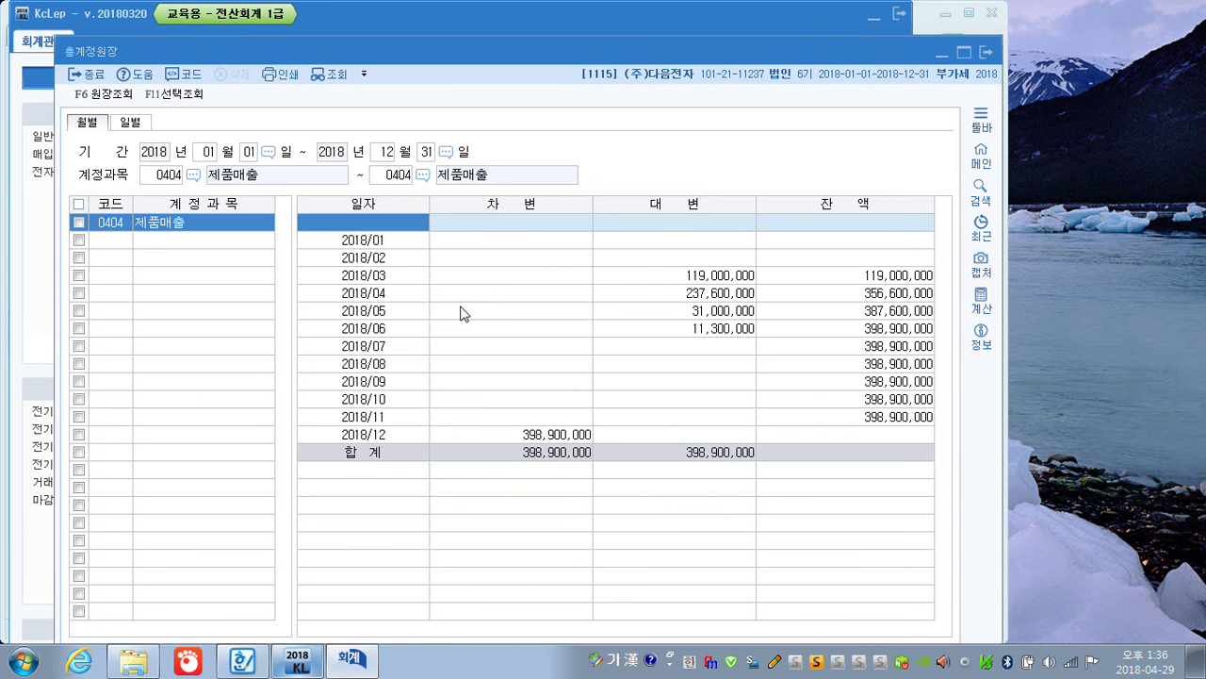
{"action": "left_click", "coordinate": [694, 292]}
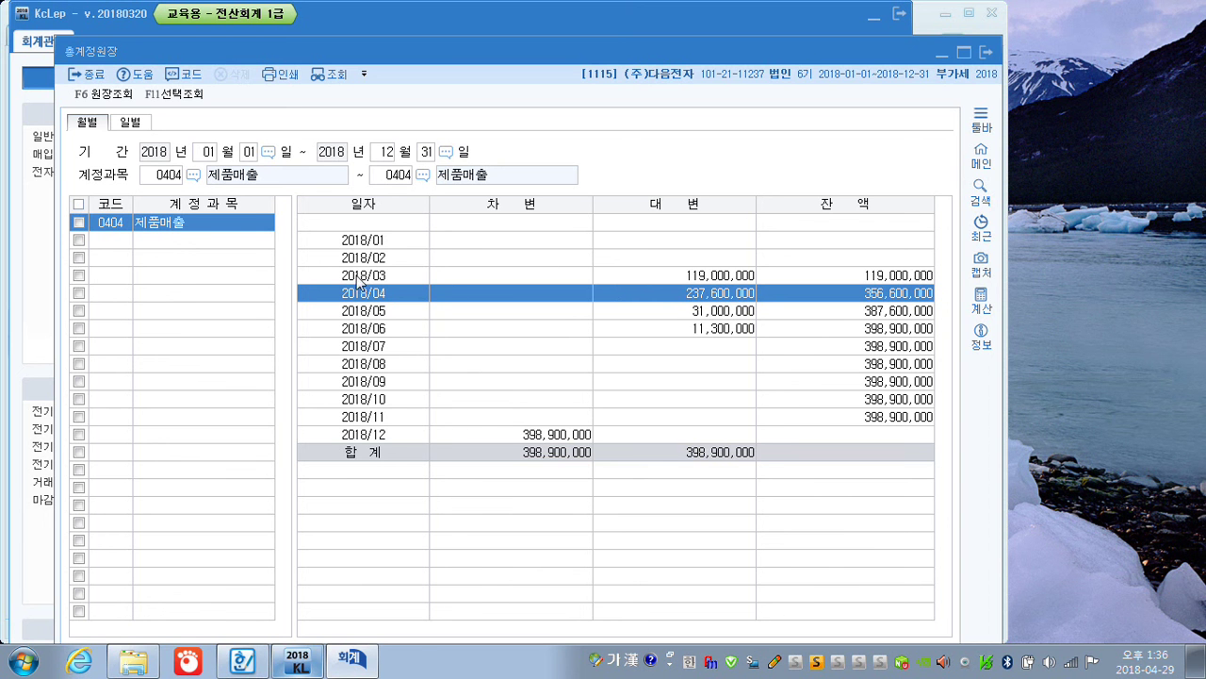
Change the 총계정원장 query period to April 1 through June 30, 2018
{"action": "left_click", "coordinate": [208, 153]}
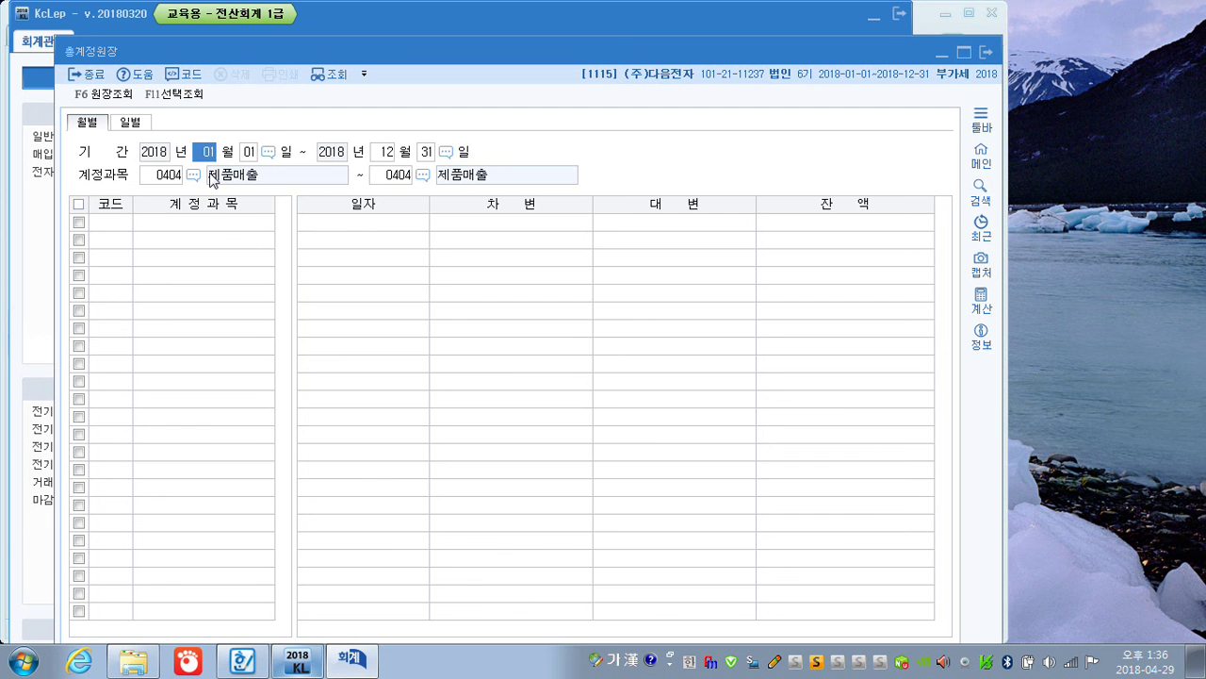
{"action": "type", "text": "04"}
{"action": "key", "text": "Return"}
{"action": "type", "text": "06"}
{"action": "key", "text": "Return"}
{"action": "type", "text": "30"}
{"action": "key", "text": "Return"}
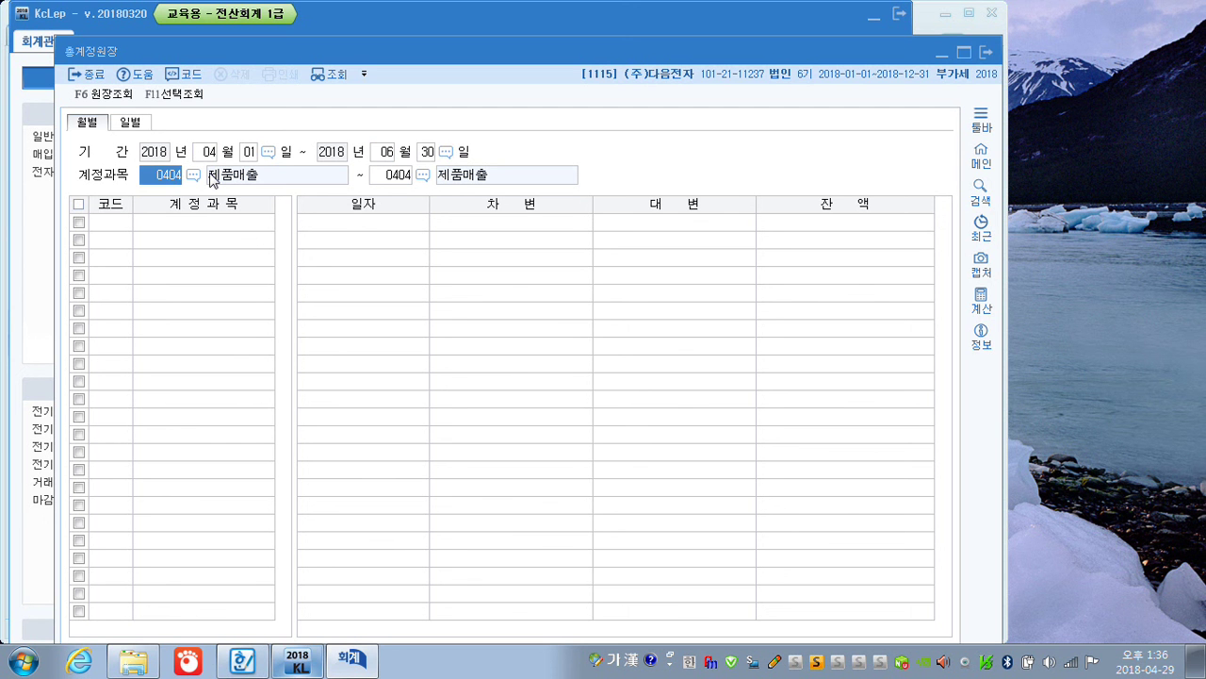
Query the 총계정원장 for 원재료, using account code 0153 as both start and end of the range
{"action": "type", "text": "0153"}
{"action": "key", "text": "Return"}
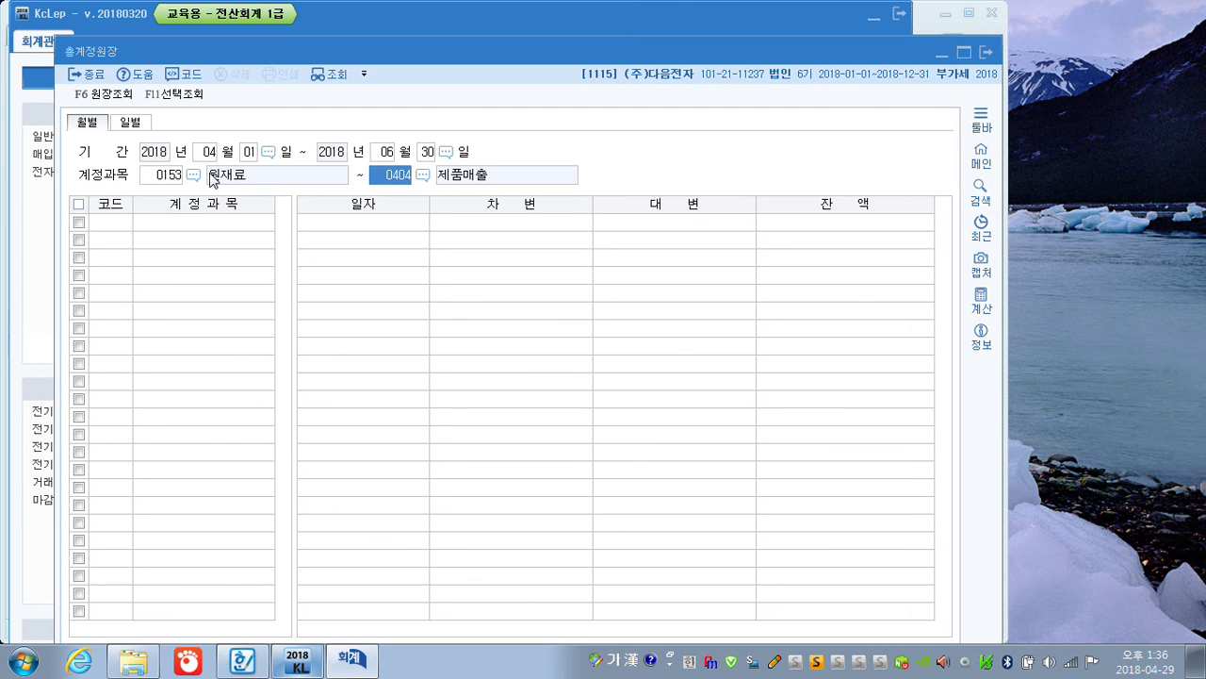
{"action": "type", "text": "0153"}
{"action": "key", "text": "Return"}
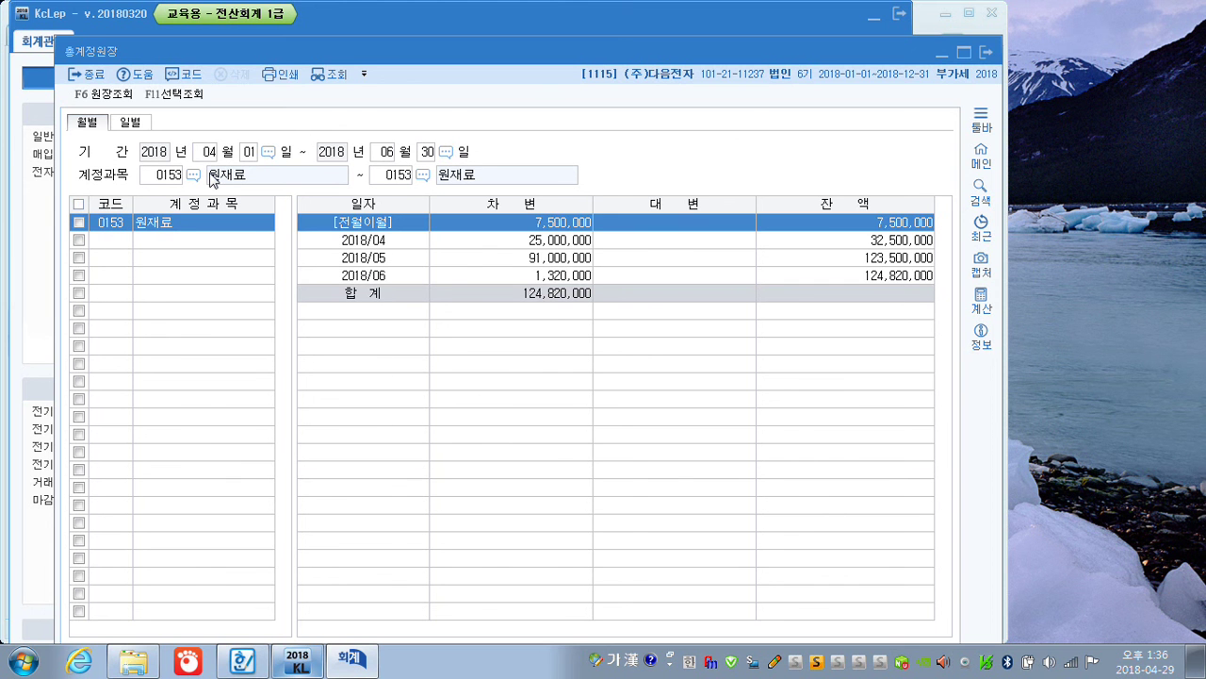
Compare the debit amounts of 원재료 for April, May and June, and close the 총계정원장
{"action": "left_click", "coordinate": [516, 247]}
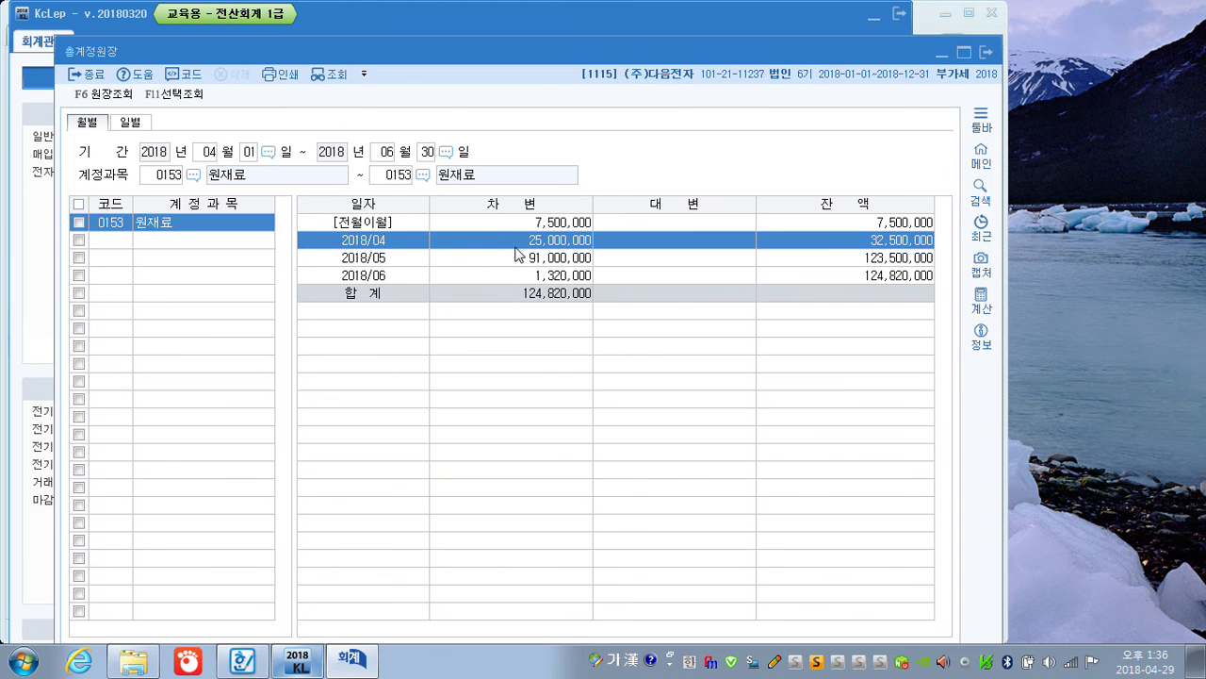
{"action": "left_click", "coordinate": [517, 257]}
{"action": "left_click", "coordinate": [518, 281]}
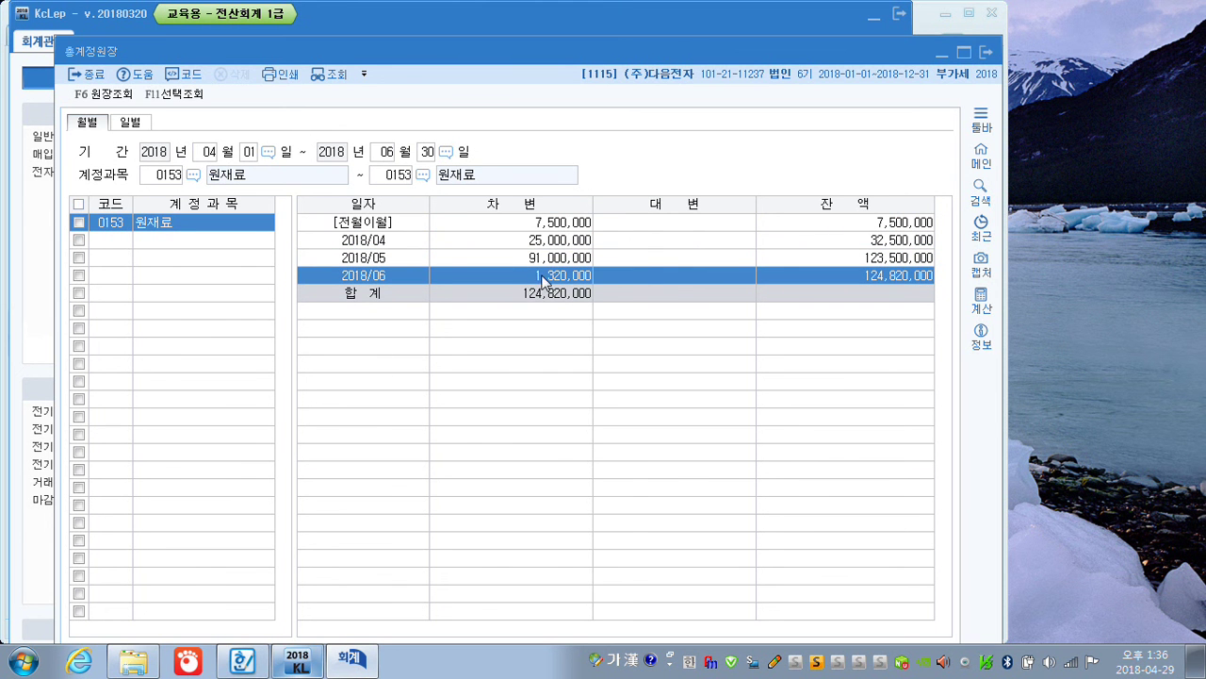
{"action": "left_click", "coordinate": [505, 258]}
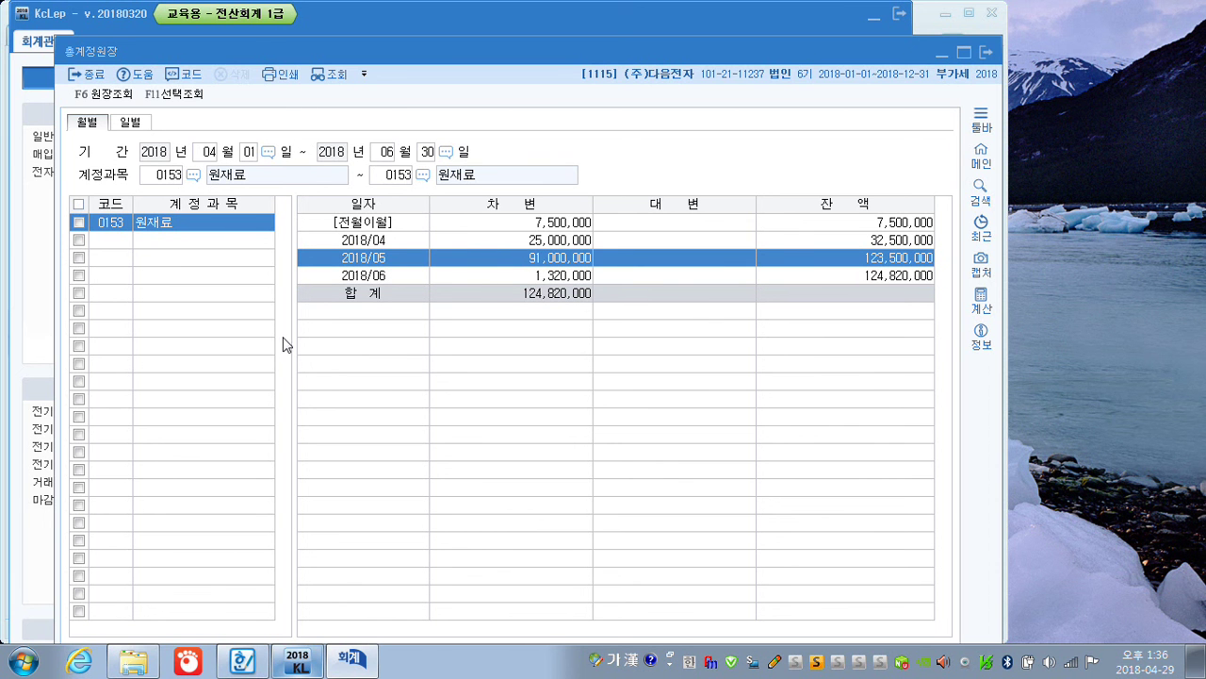
{"action": "left_click", "coordinate": [986, 53]}
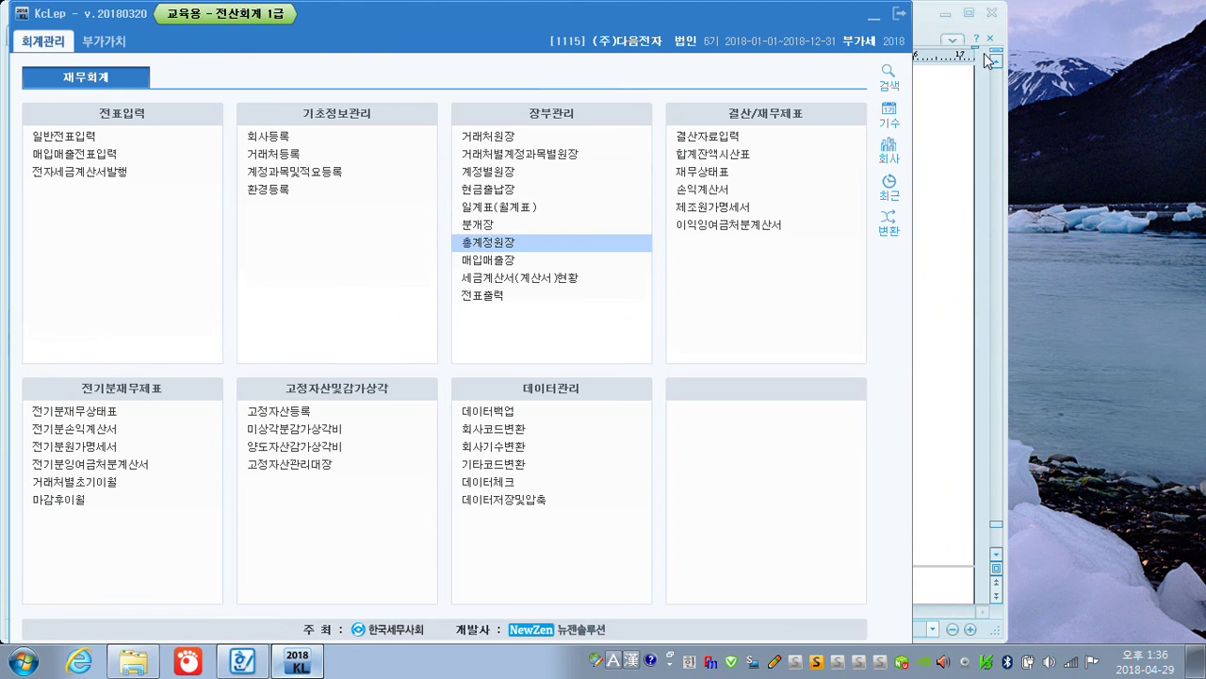
Open the 월계표 and query it for May 2018 only
{"action": "left_click", "coordinate": [516, 209]}
{"action": "left_click", "coordinate": [175, 88]}
{"action": "type", "text": "05"}
{"action": "type", "text": "0"}
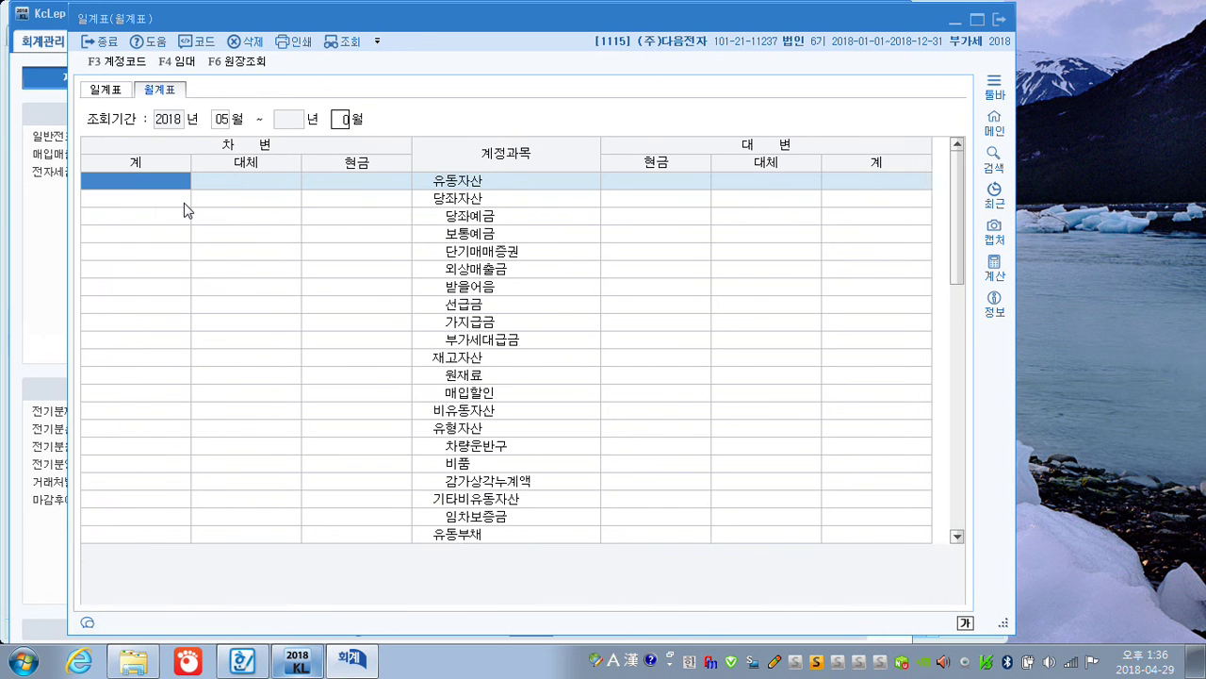
{"action": "type", "text": "5"}
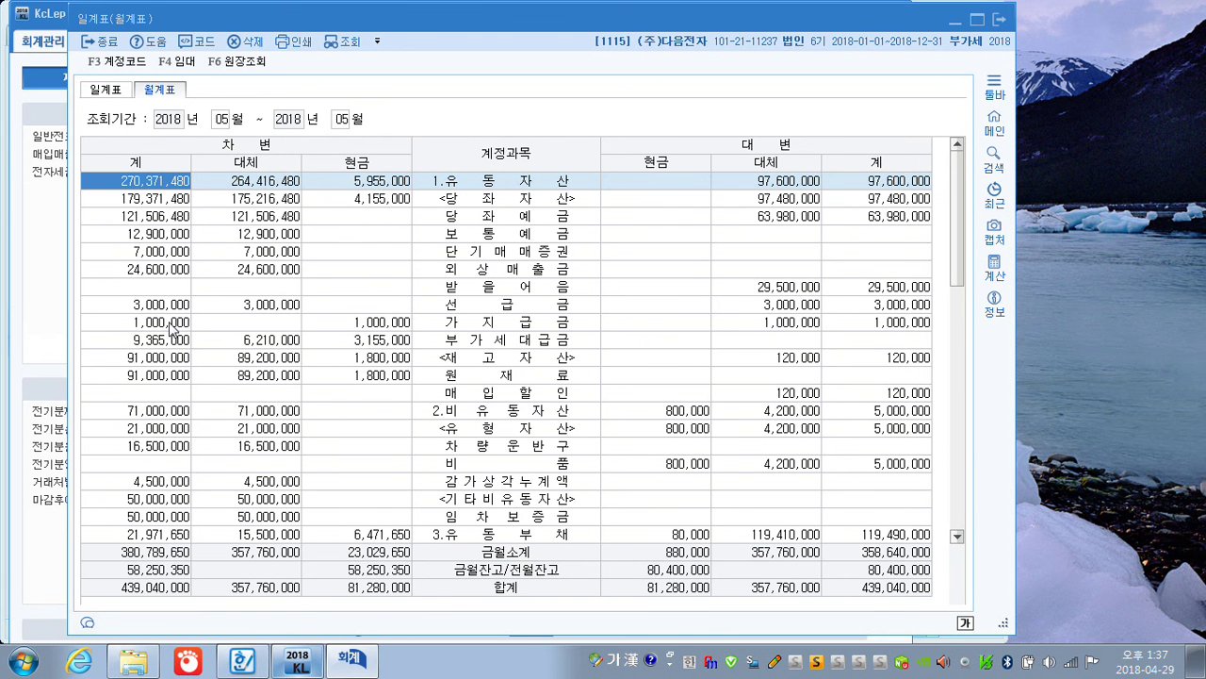
Check the cash debit amount of 판매비및일반관리비 in the 월계표, and close the report
{"action": "scroll", "coordinate": [453, 445], "scroll_direction": "down", "scroll_amount": 4}
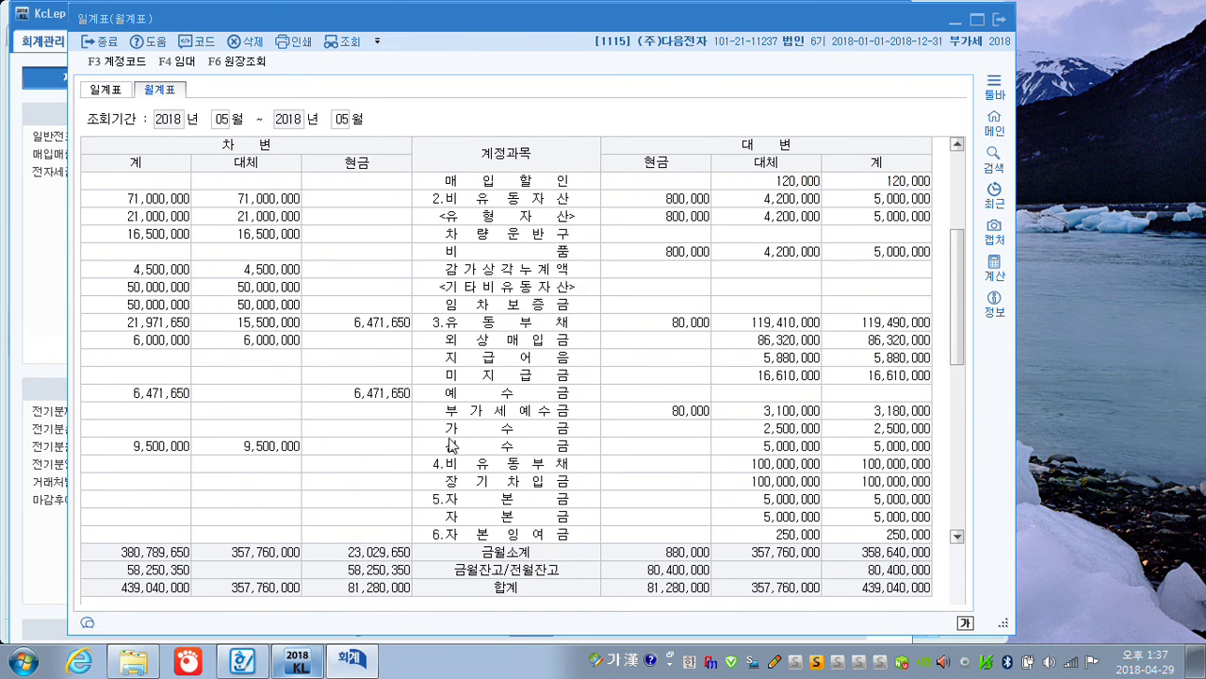
{"action": "scroll", "coordinate": [452, 445], "scroll_direction": "down", "scroll_amount": 6}
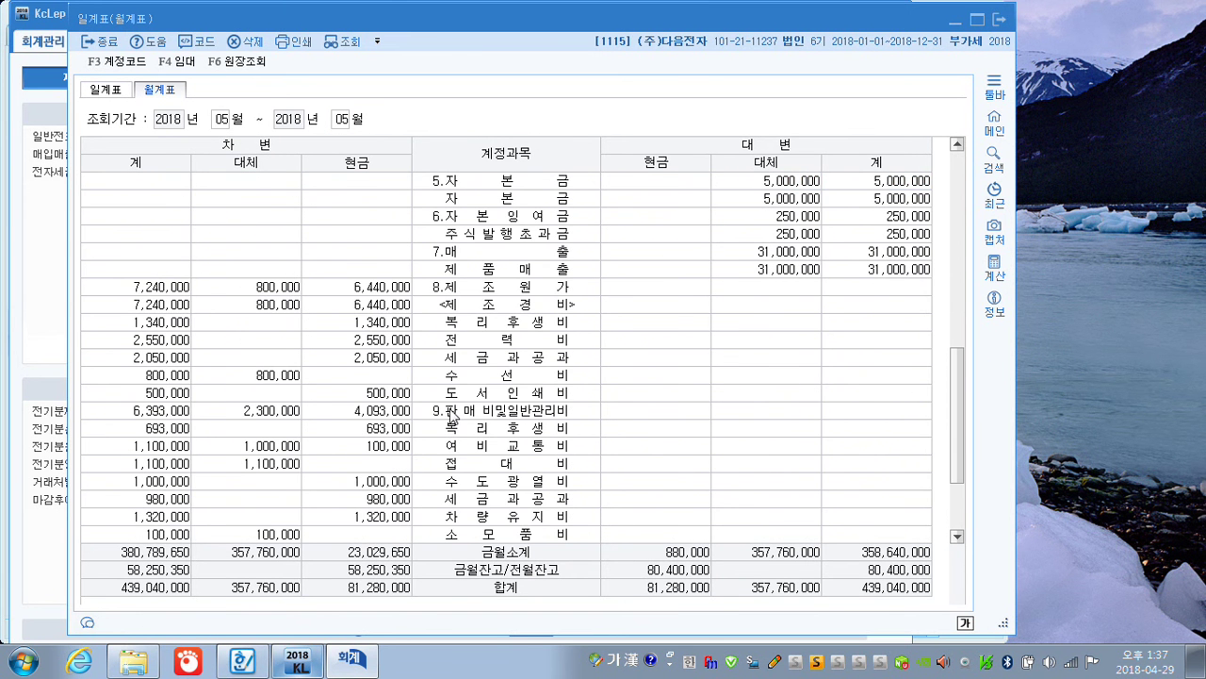
{"action": "left_click", "coordinate": [453, 417]}
{"action": "left_click", "coordinate": [387, 416]}
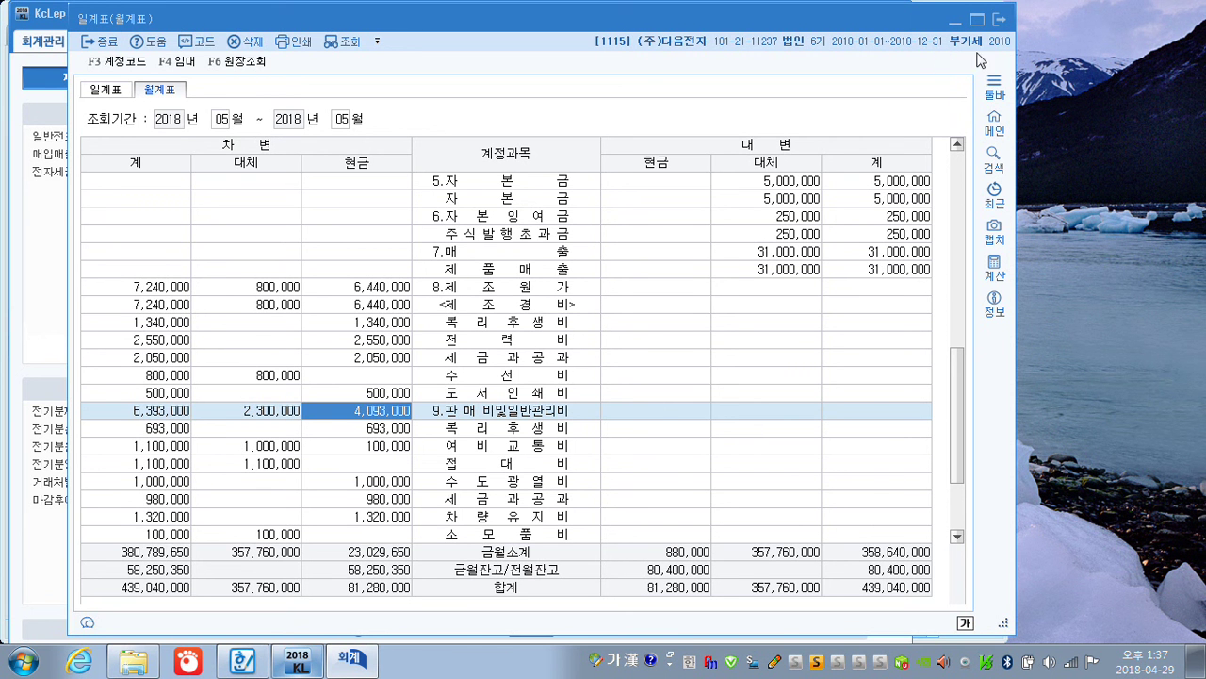
{"action": "left_click", "coordinate": [999, 19]}
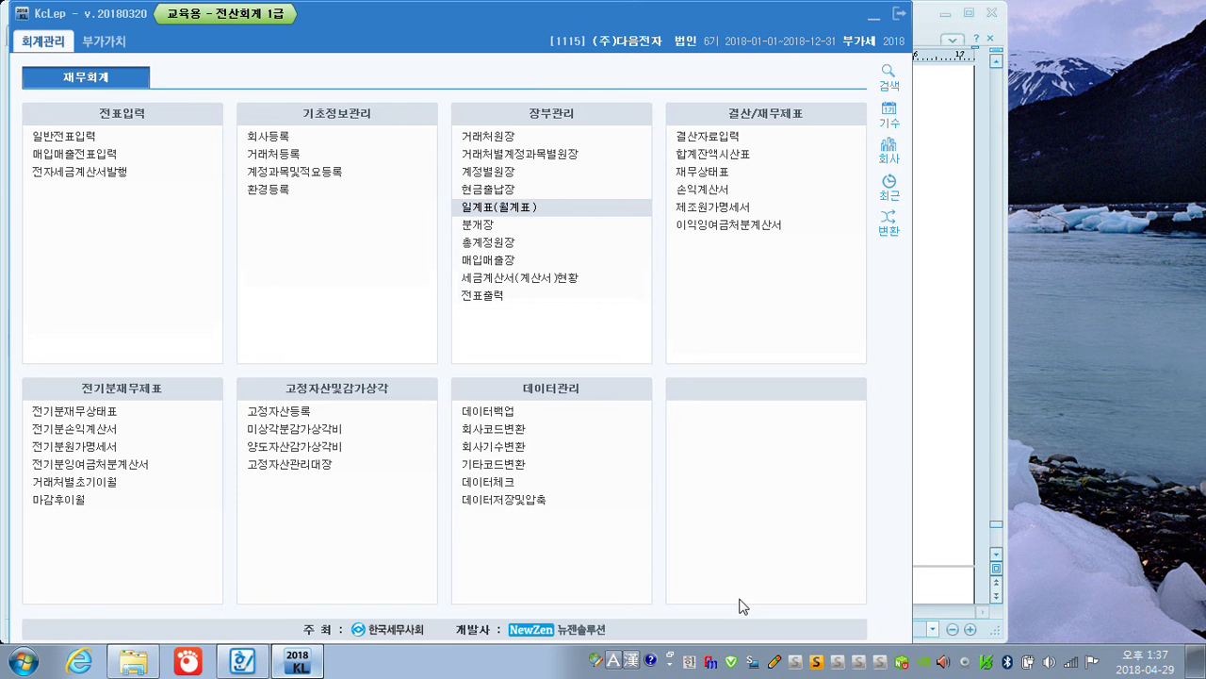
{"action": "right_click", "coordinate": [711, 665]}
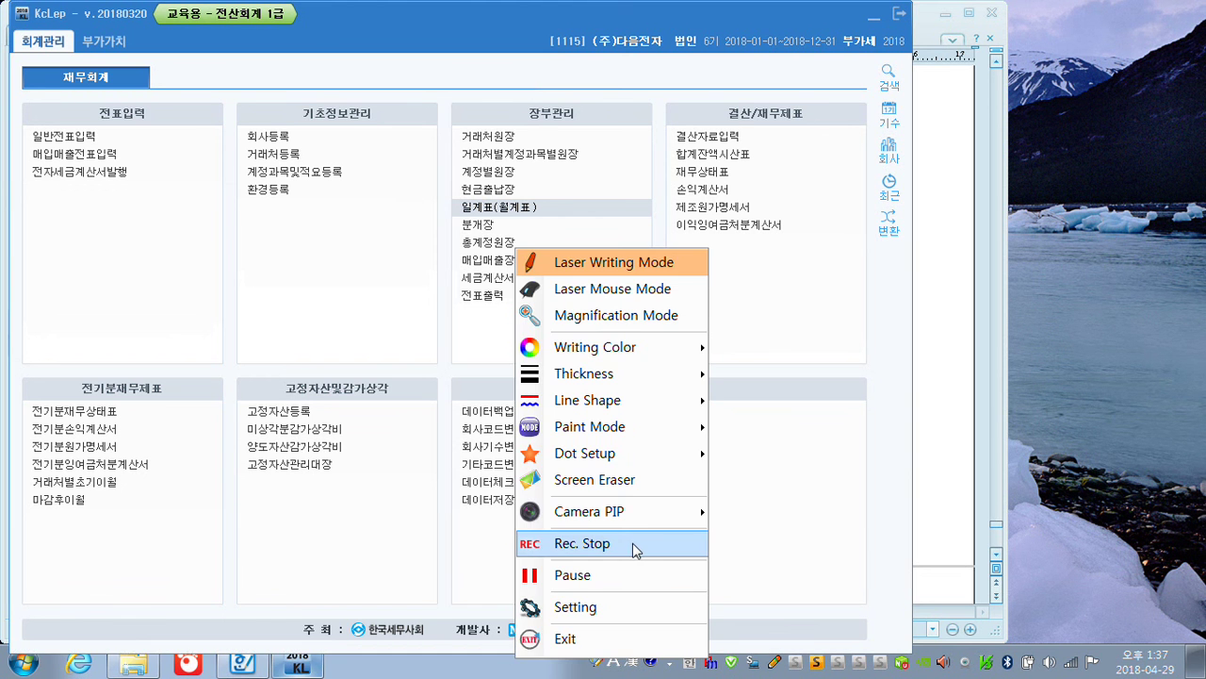